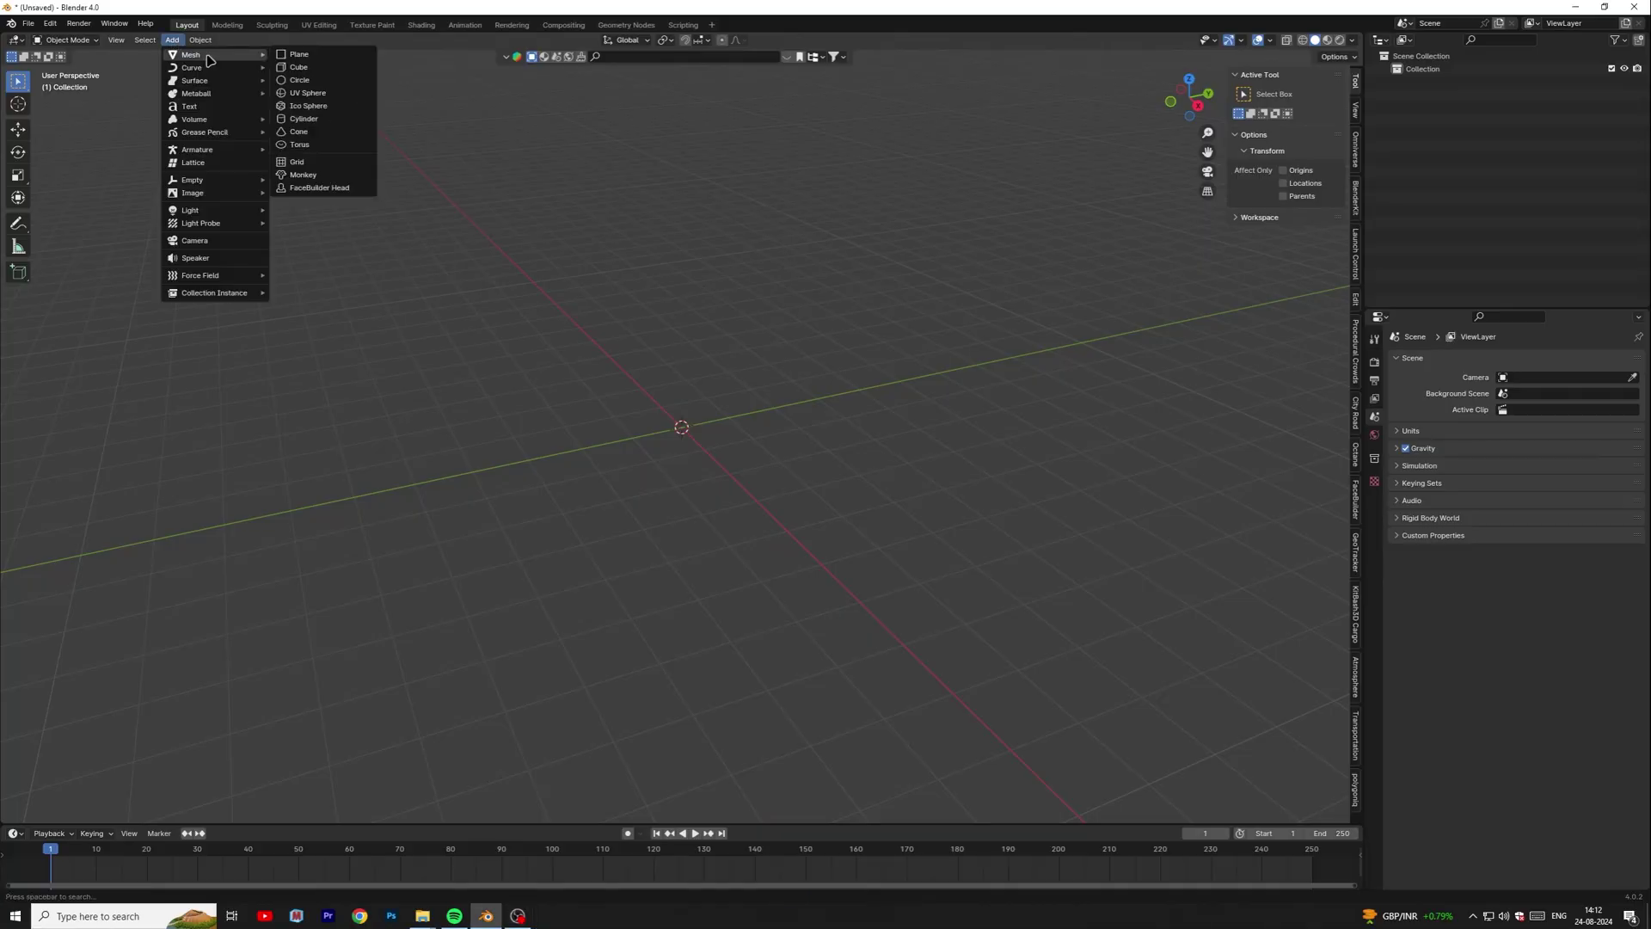
- Add a plane at the origin and apply the dark asphalt road material with white lane lines to it
{"action": "left_click", "coordinate": [301, 55]}
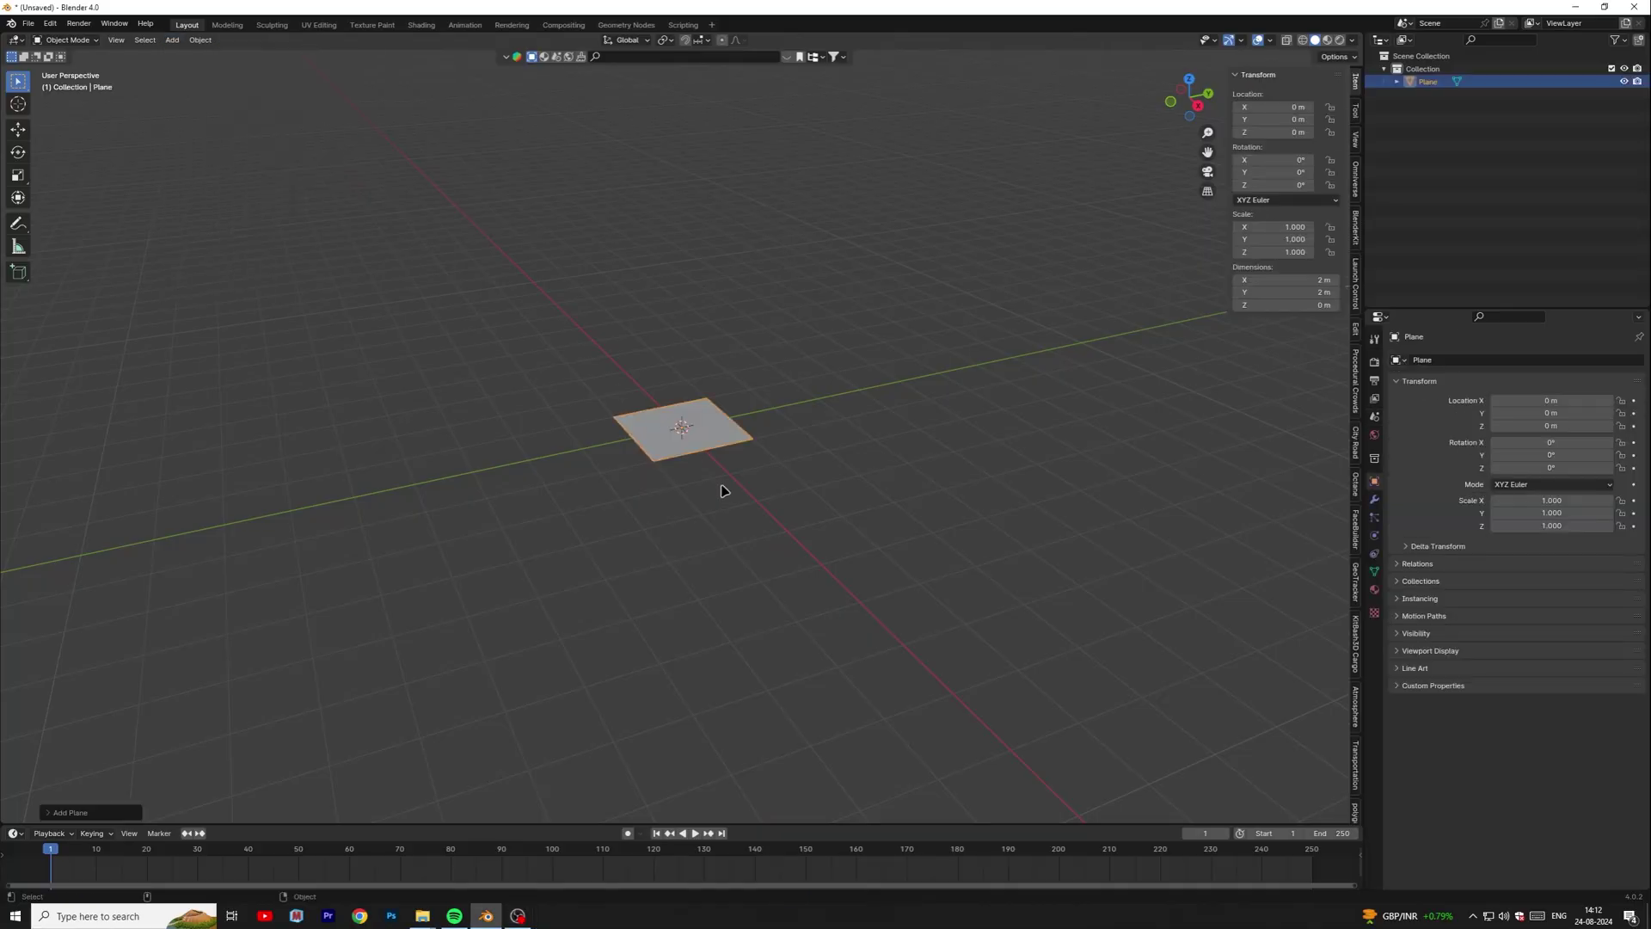
{"action": "scroll", "coordinate": [722, 490], "scroll_direction": "up", "scroll_amount": 6}
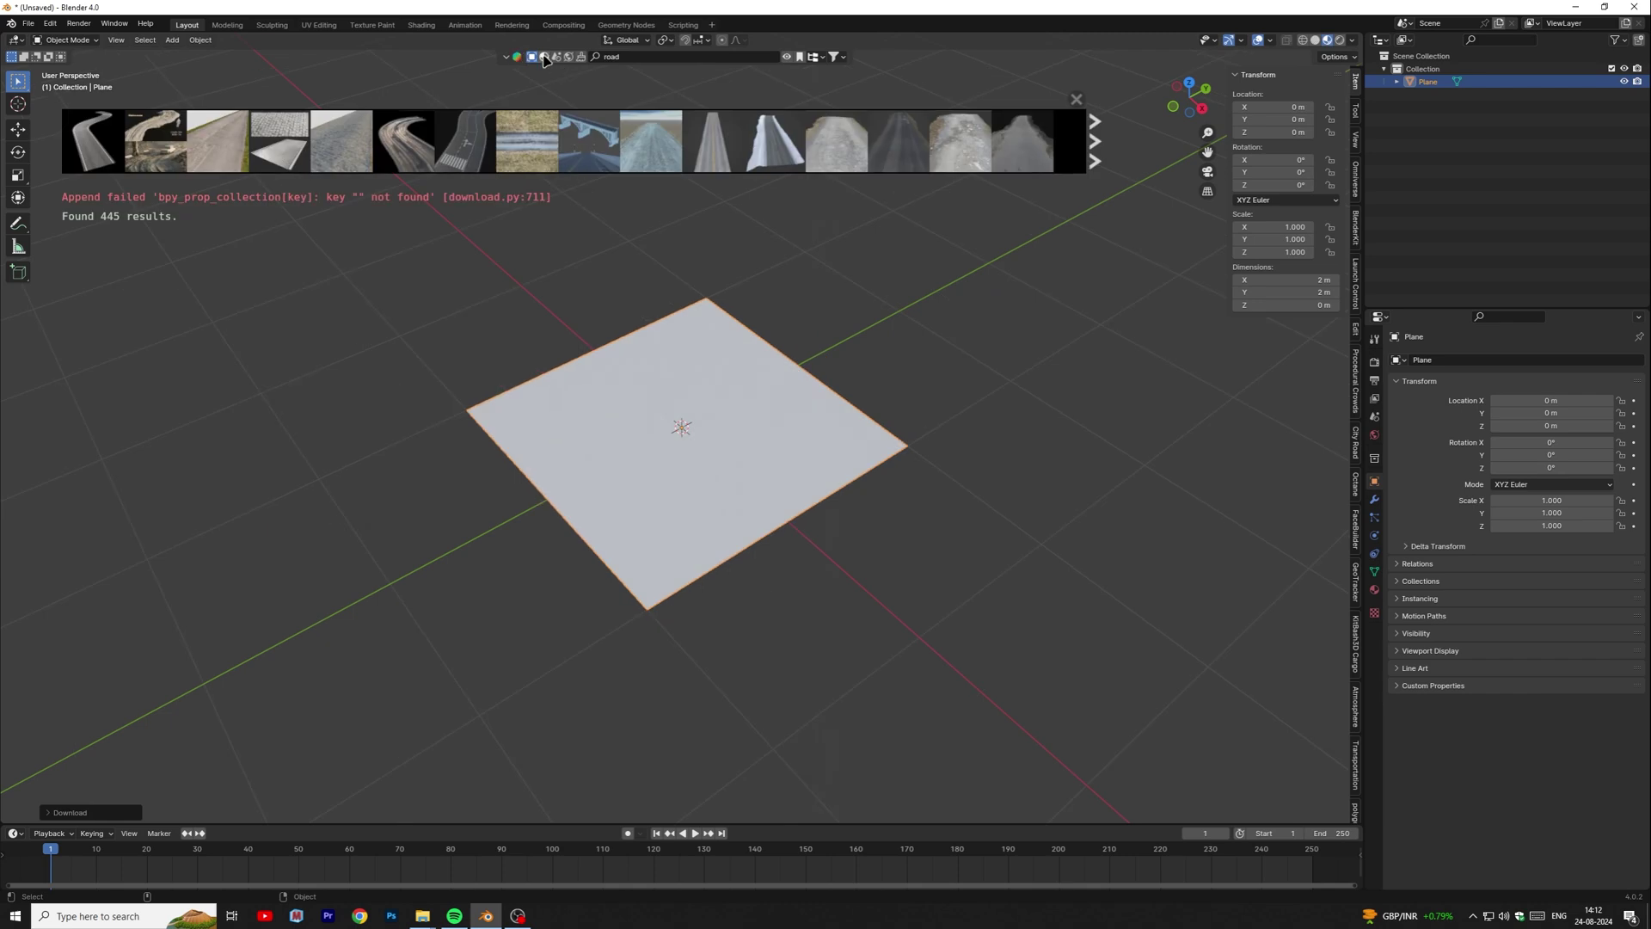
{"action": "left_click", "coordinate": [544, 57]}
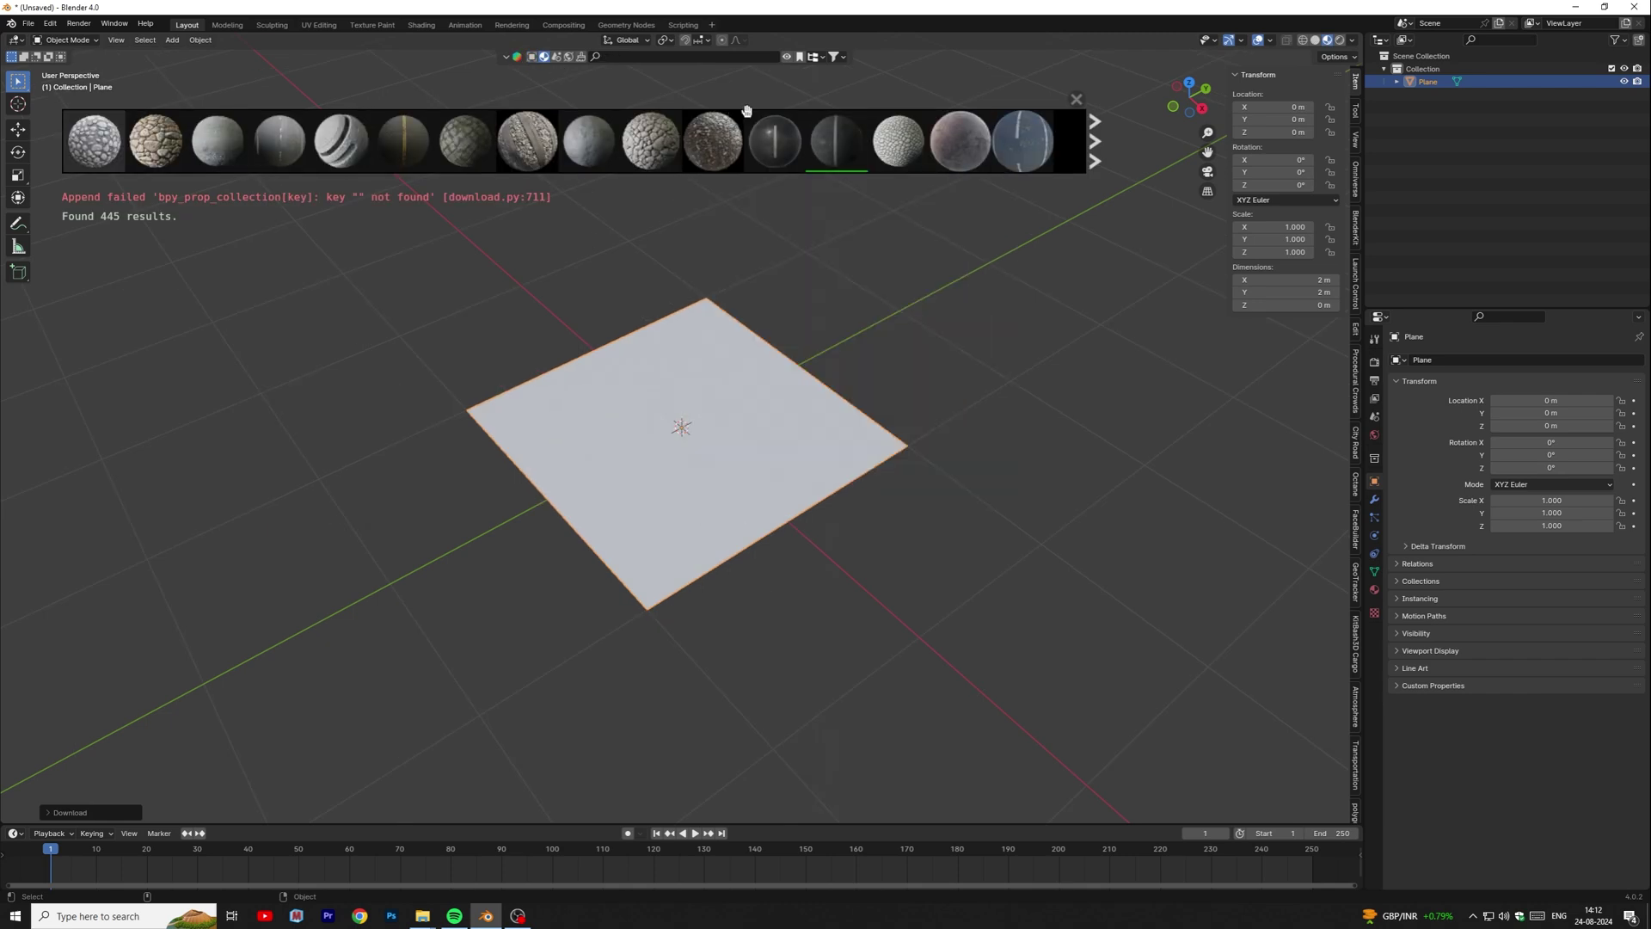
{"action": "left_click_drag", "start_coordinate": [836, 140], "coordinate": [713, 398]}
{"action": "scroll", "coordinate": [873, 461], "scroll_direction": "up", "scroll_amount": 5}
{"action": "middle_click_drag", "start_coordinate": [722, 590], "coordinate": [839, 516]}
{"action": "scroll", "coordinate": [751, 569], "scroll_direction": "up", "scroll_amount": 5}
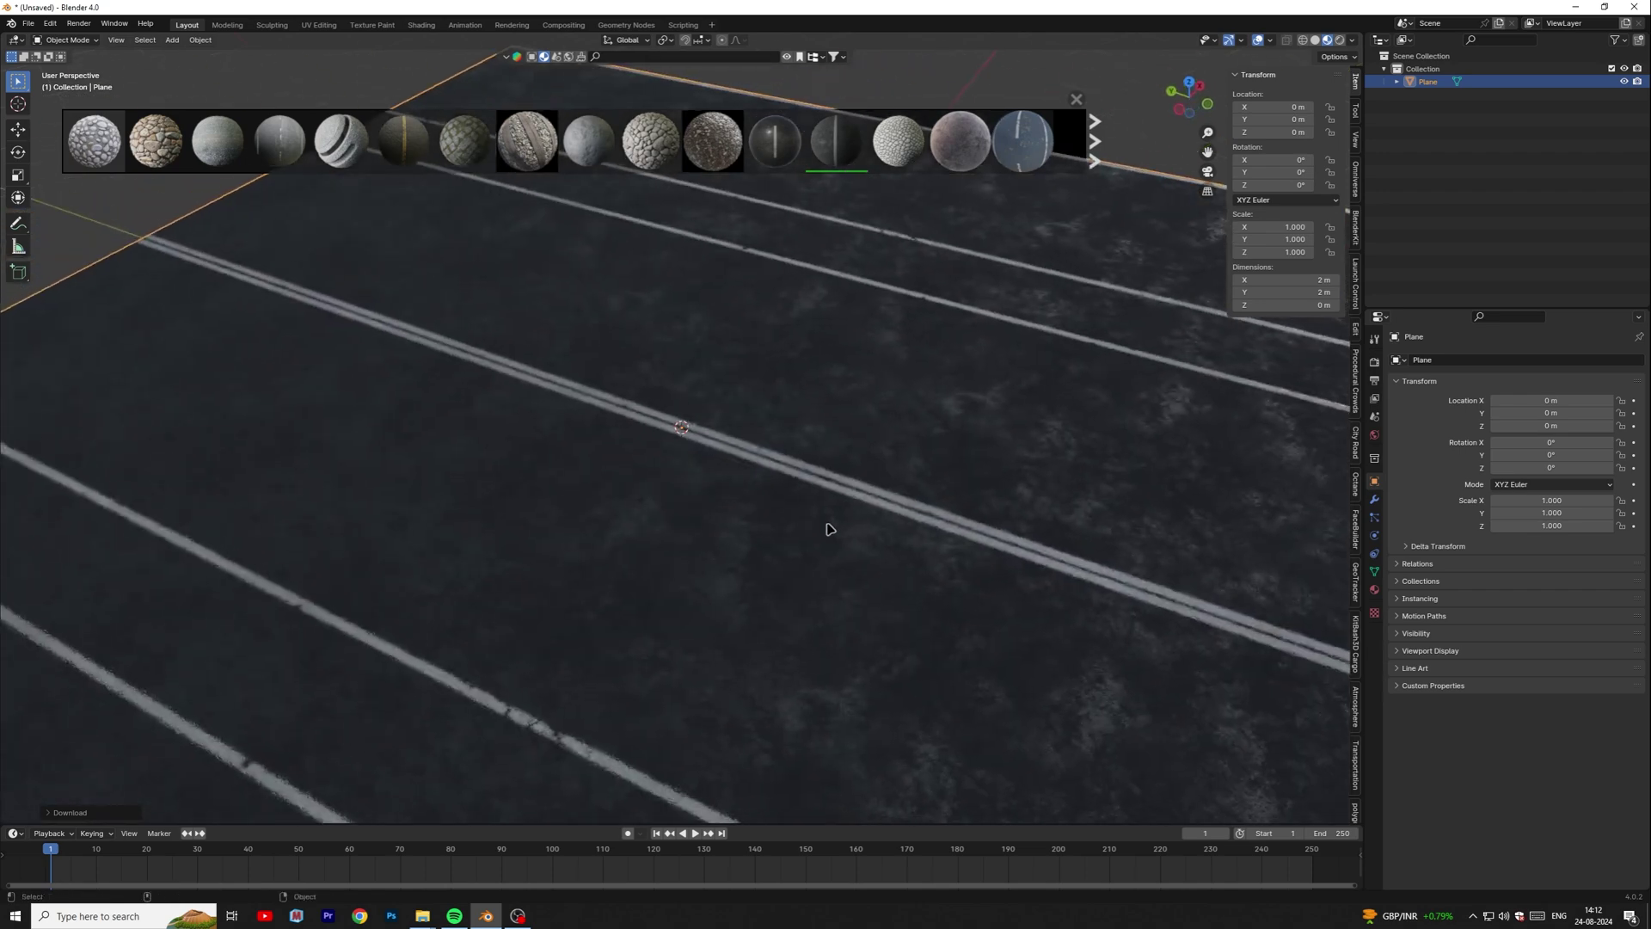
{"action": "scroll", "coordinate": [829, 524], "scroll_direction": "down", "scroll_amount": 6}
- In edit mode, select the plane's positive-Y edge and pull it along Y to about 26 m
{"action": "left_click", "coordinate": [65, 39]}
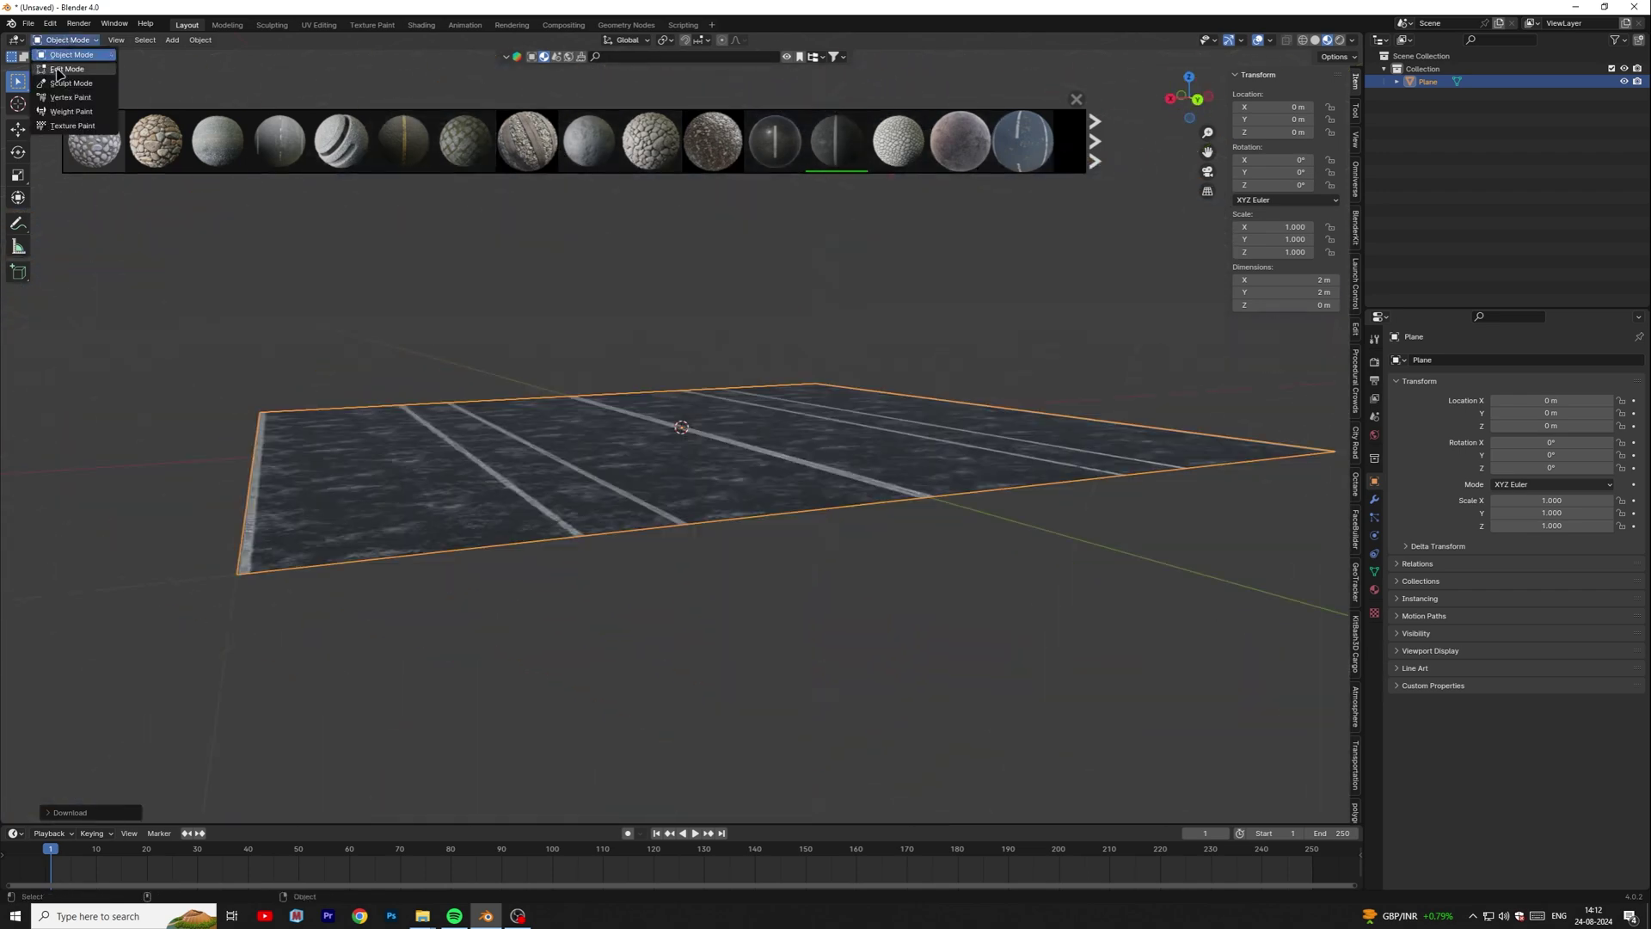
{"action": "left_click", "coordinate": [60, 69]}
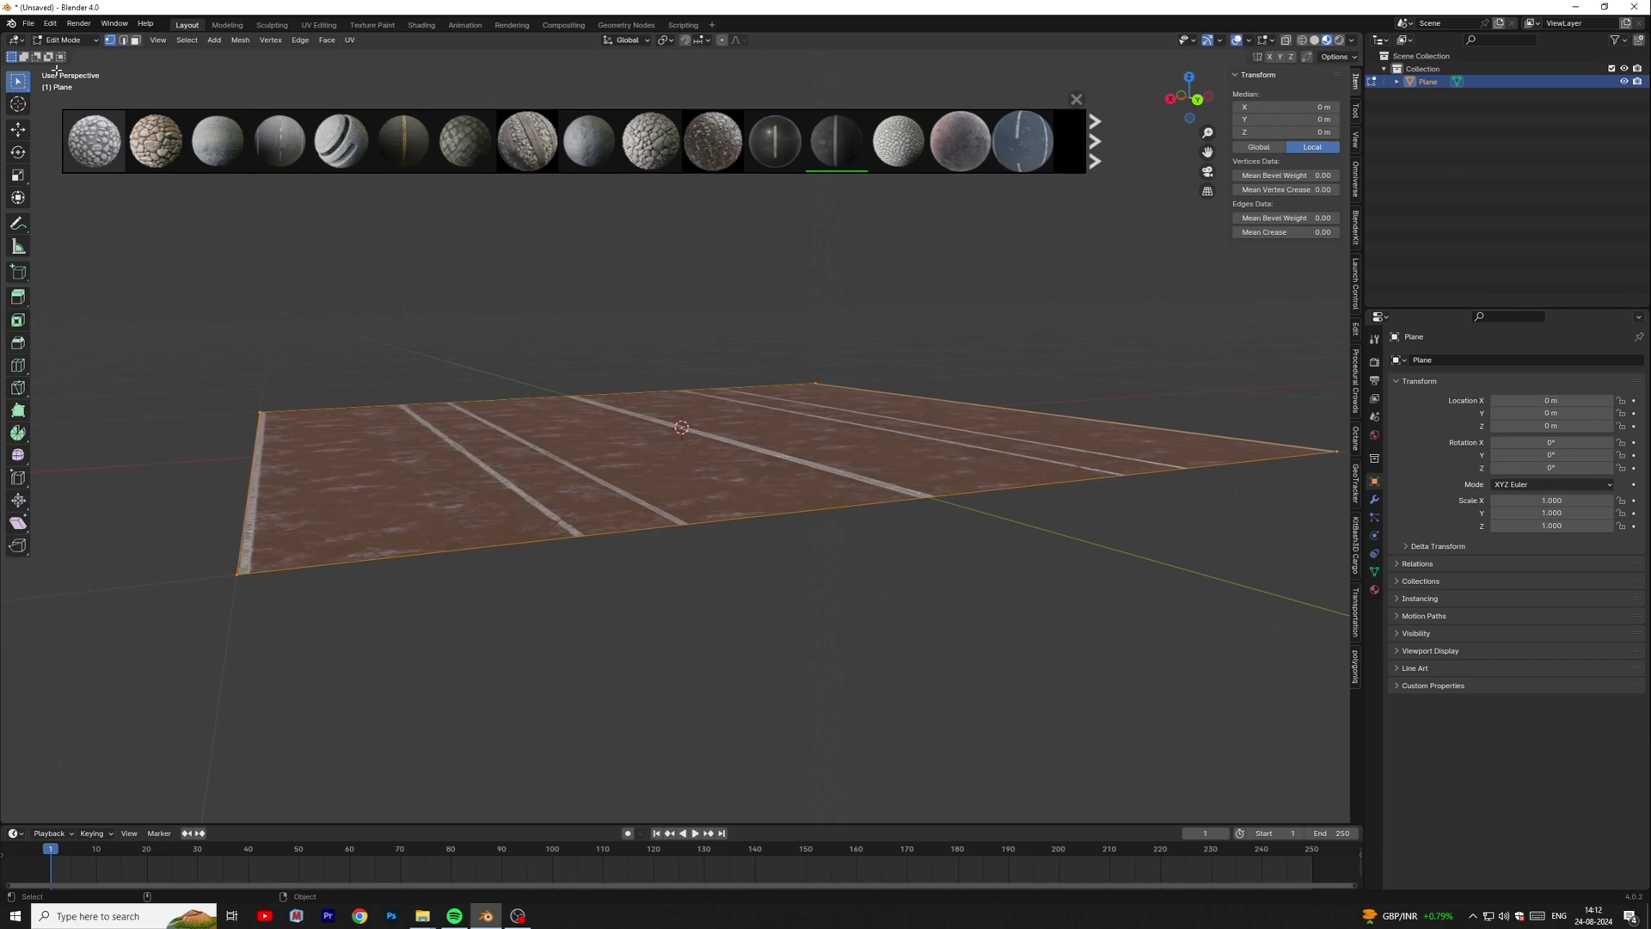
{"action": "left_click", "coordinate": [1338, 57]}
{"action": "key", "text": "alt+a"}
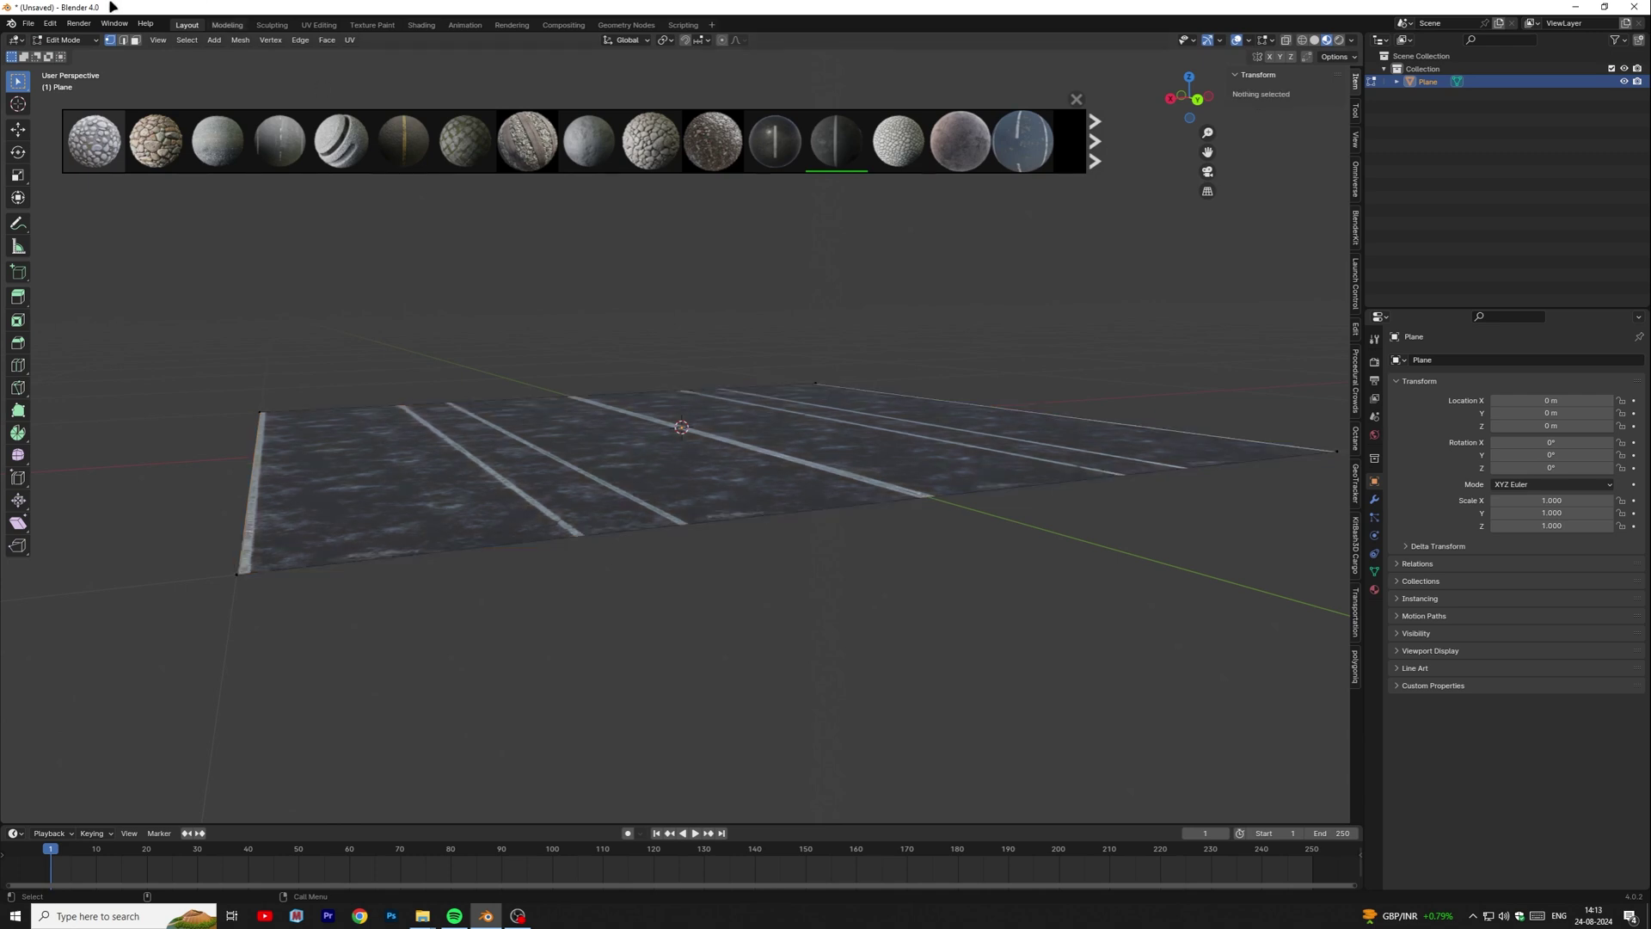
{"action": "left_click", "coordinate": [462, 553]}
{"action": "middle_click_drag", "start_coordinate": [479, 553], "coordinate": [818, 556]}
{"action": "key", "text": "shift+space"}
{"action": "key", "text": "g"}
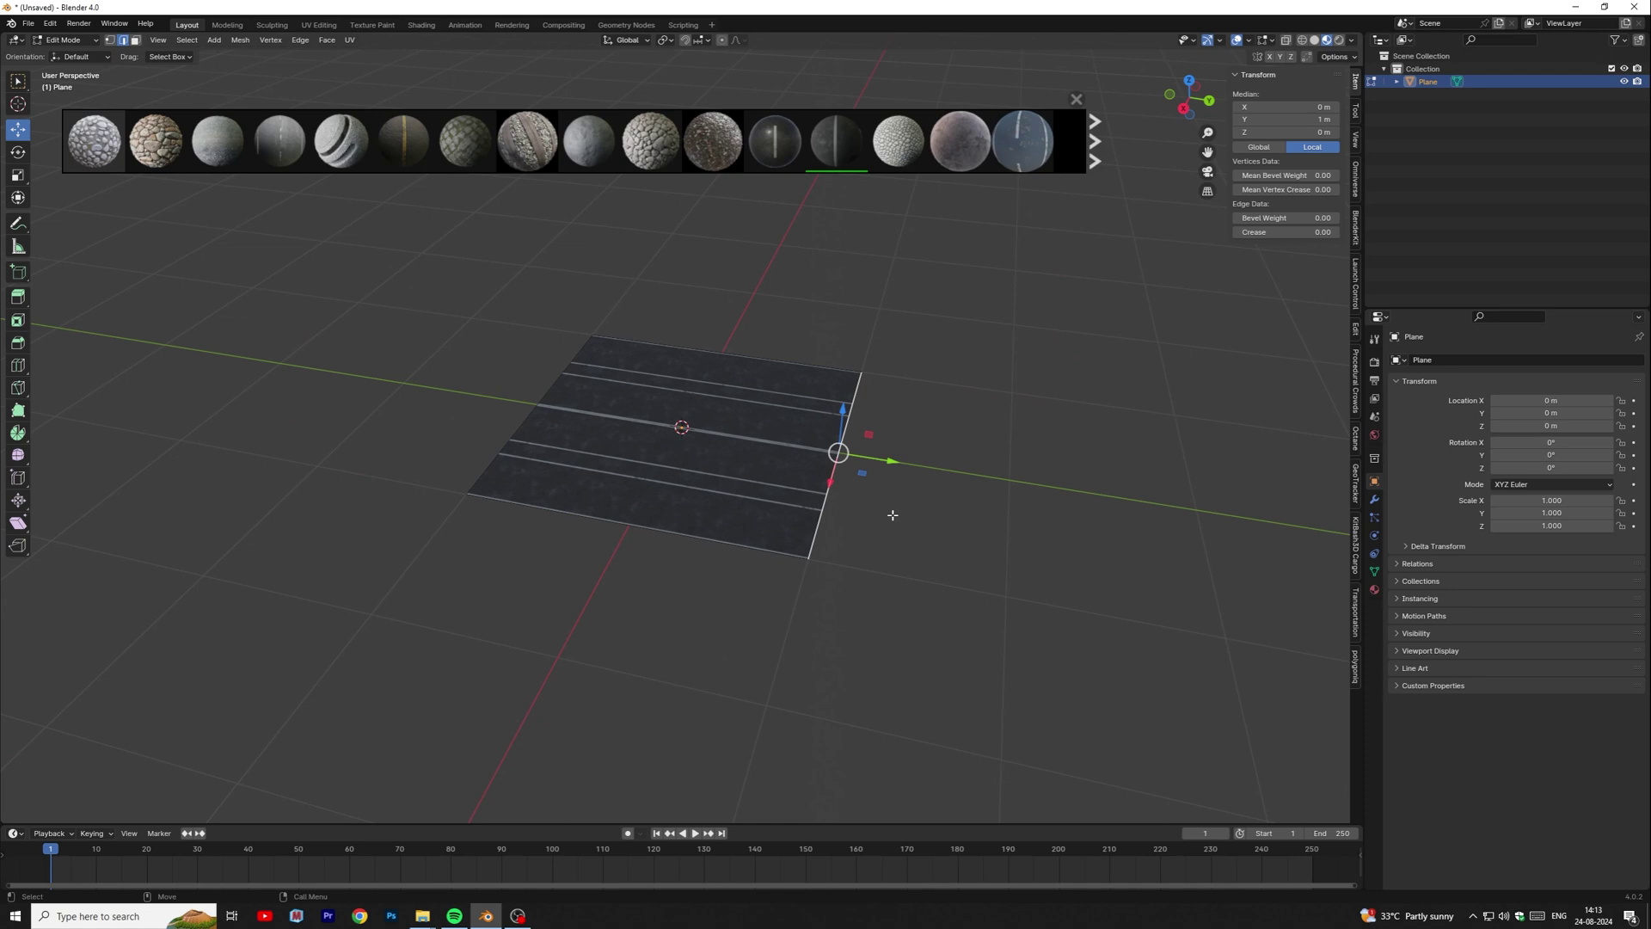
{"action": "scroll", "coordinate": [893, 515], "scroll_direction": "down", "scroll_amount": 4}
{"action": "left_click_drag", "start_coordinate": [804, 448], "coordinate": [1326, 535]}
{"action": "scroll", "coordinate": [1051, 523], "scroll_direction": "down", "scroll_amount": 4}
{"action": "middle_click_drag", "start_coordinate": [1050, 523], "coordinate": [603, 501], "text": "shift"}
{"action": "left_click_drag", "start_coordinate": [513, 458], "coordinate": [1338, 600]}
{"action": "scroll", "coordinate": [1014, 541], "scroll_direction": "down", "scroll_amount": 8}
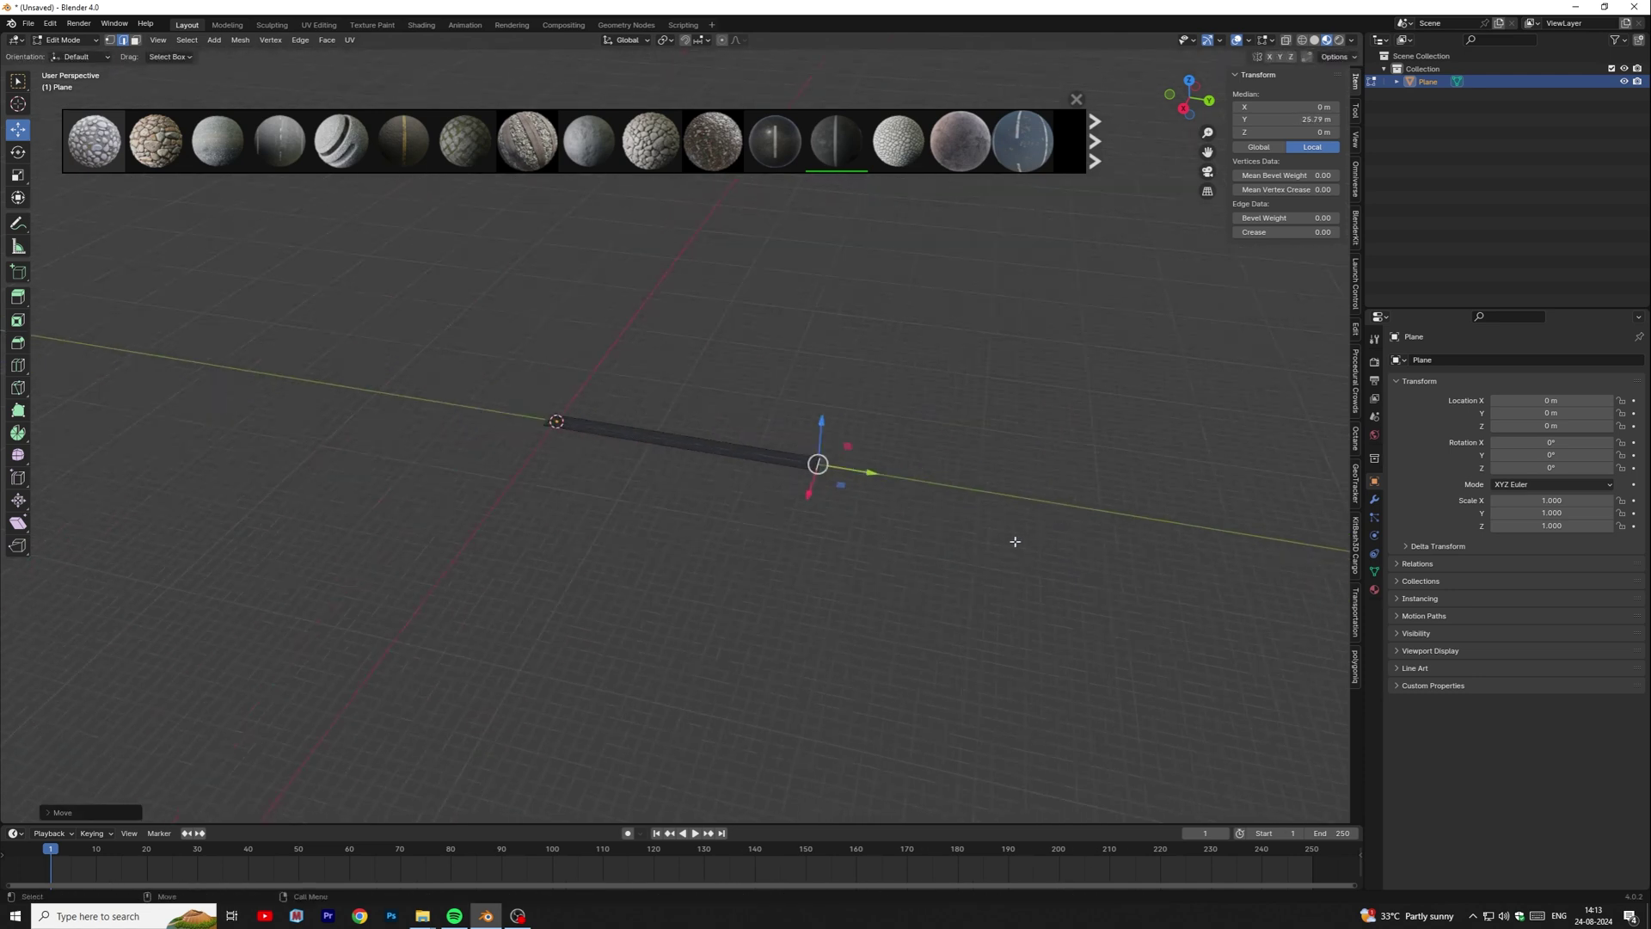
- Extend the road's far edge further along Y to about 113 m
{"action": "left_click_drag", "start_coordinate": [839, 469], "coordinate": [1347, 537]}
{"action": "scroll", "coordinate": [833, 553], "scroll_direction": "down", "scroll_amount": 3}
{"action": "middle_click_drag", "start_coordinate": [1234, 547], "coordinate": [805, 494], "text": "shift"}
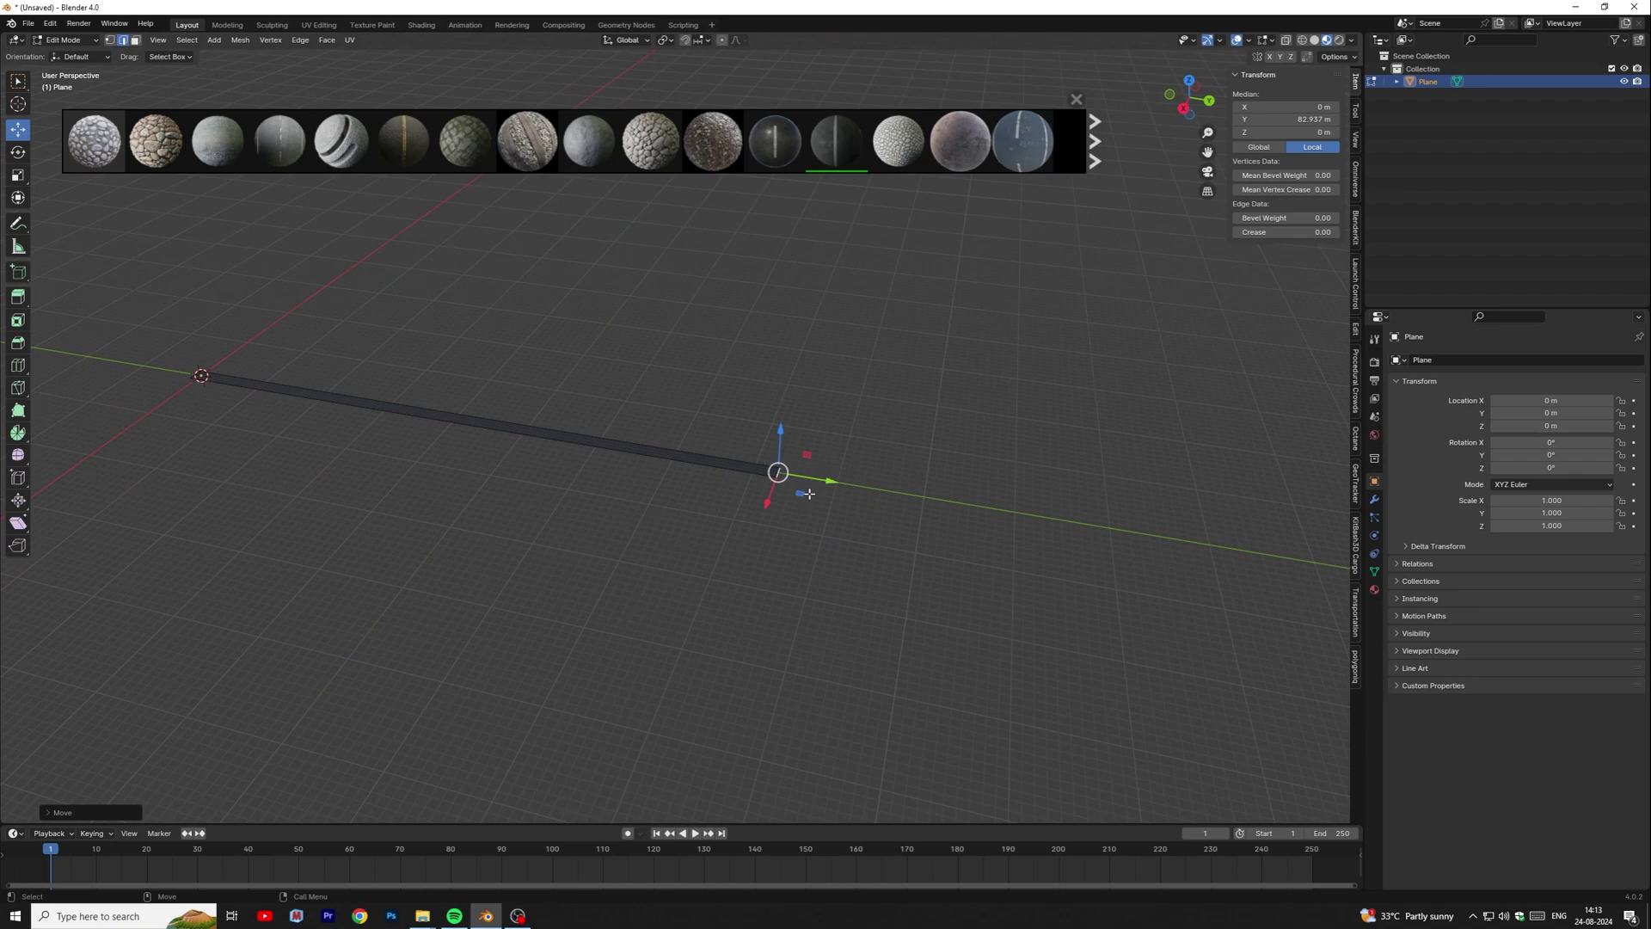
{"action": "left_click_drag", "start_coordinate": [826, 480], "coordinate": [1095, 524]}
- Duplicate the road plane in object mode and move the copy along X to about -1.95 m, beside the road
{"action": "middle_click_drag", "start_coordinate": [344, 430], "coordinate": [757, 473], "text": "shift"}
{"action": "middle_click_drag", "start_coordinate": [757, 473], "coordinate": [809, 473]}
{"action": "key", "text": "Tab"}
{"action": "key", "text": "shift+d"}
{"action": "right_click", "coordinate": [808, 473]}
{"action": "left_click_drag", "start_coordinate": [808, 473], "coordinate": [803, 459]}
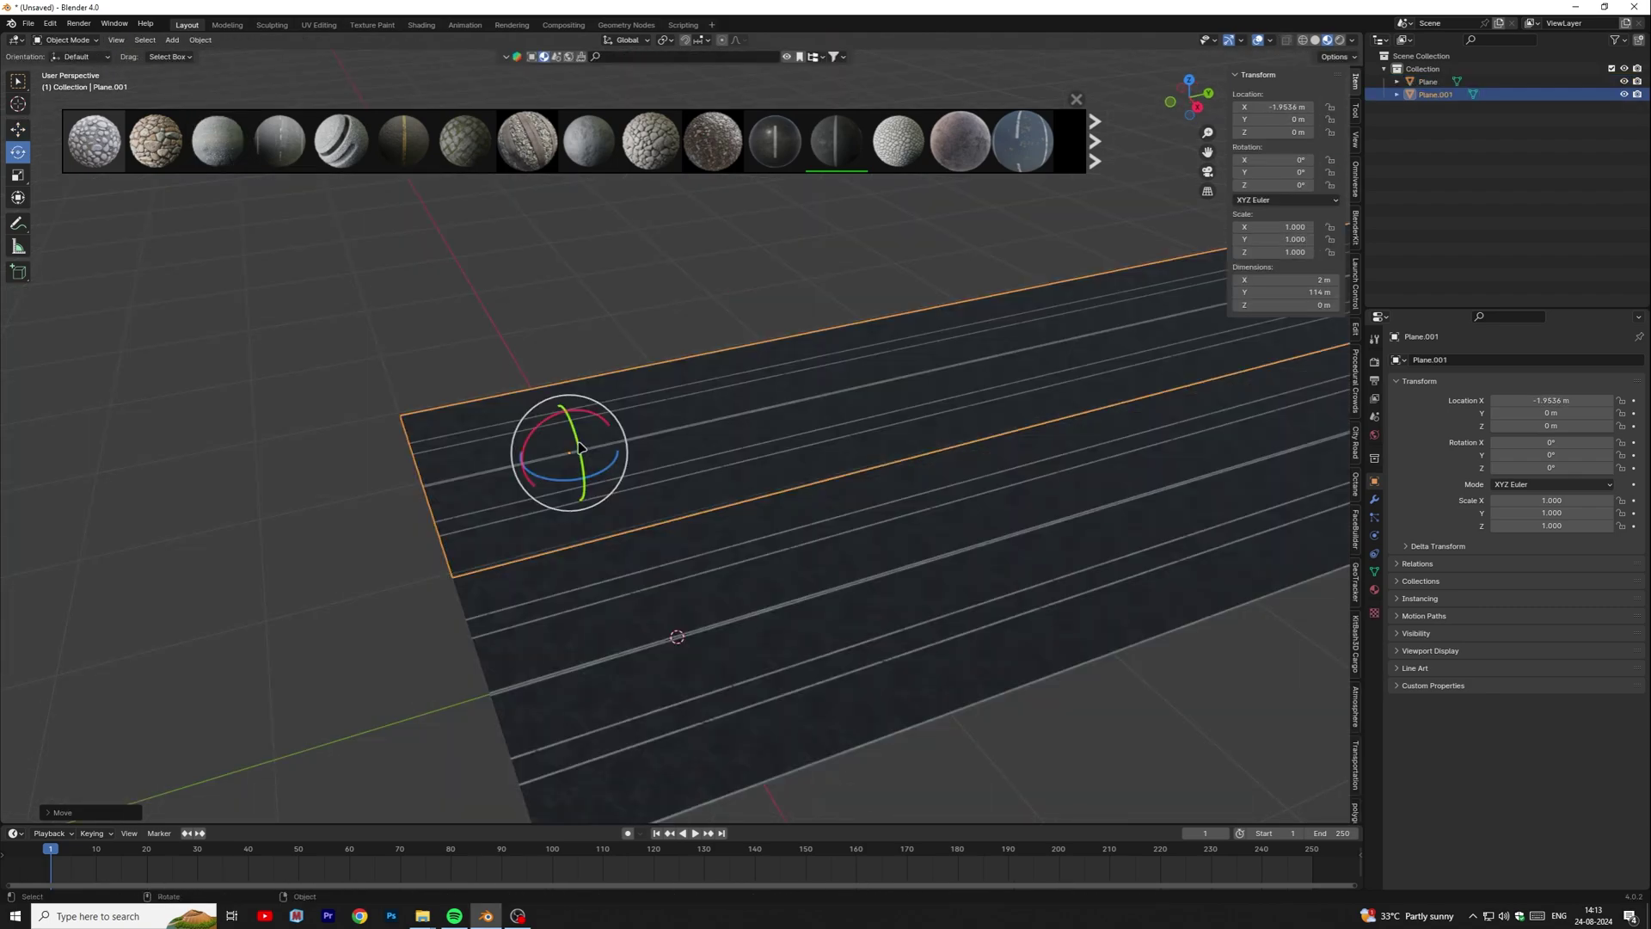
- Rotate the duplicate 90° about Y and stand it on the road's edge at about X -1.00 m, Z 0.98 m
{"action": "left_click_drag", "start_coordinate": [580, 447], "coordinate": [575, 446]}
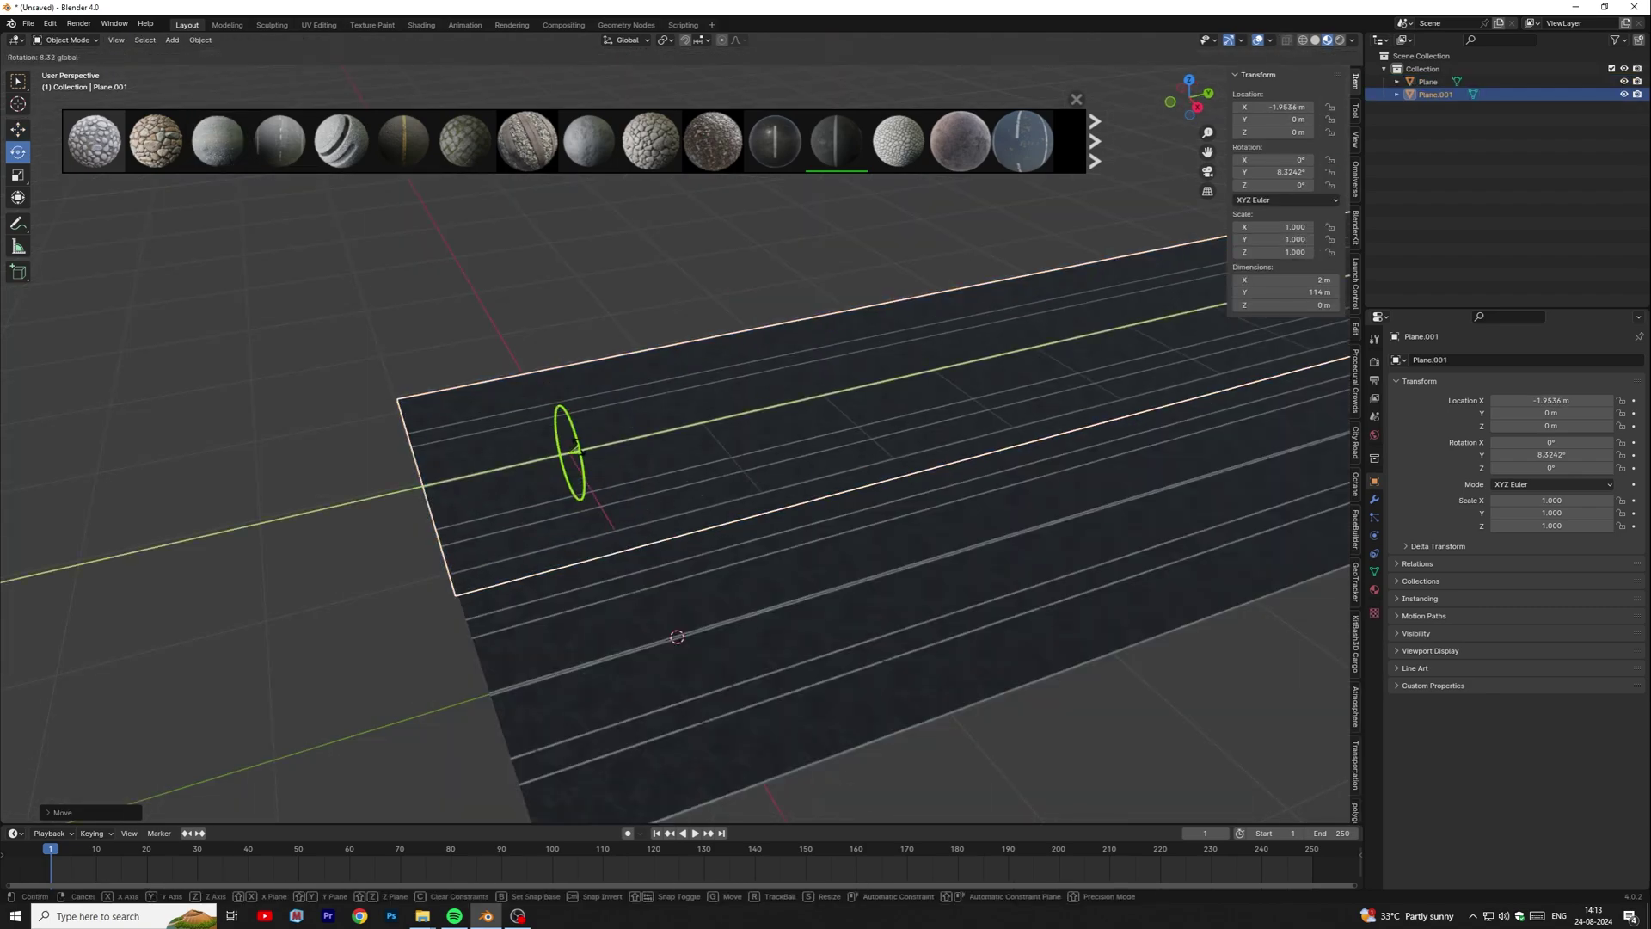
{"action": "type", "text": "90"}
{"action": "key", "text": "Return"}
{"action": "middle_click_drag", "start_coordinate": [678, 481], "coordinate": [701, 480]}
{"action": "middle_click_drag", "start_coordinate": [839, 487], "coordinate": [808, 477], "text": "shift"}
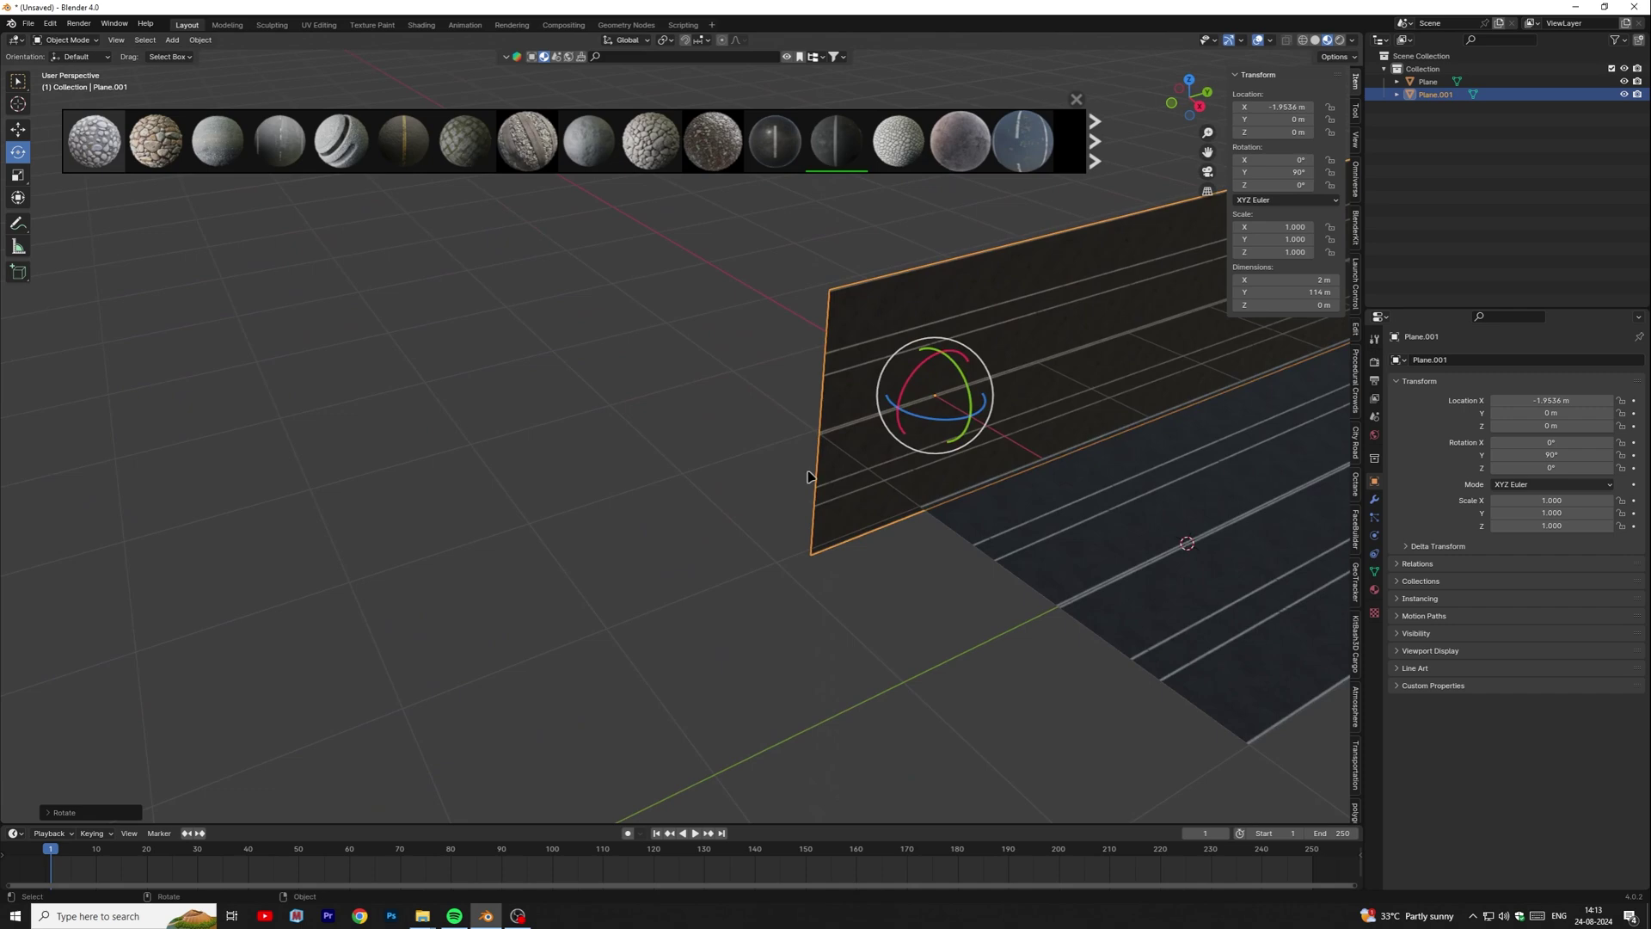
{"action": "key", "text": "shift+space"}
{"action": "key", "text": "g"}
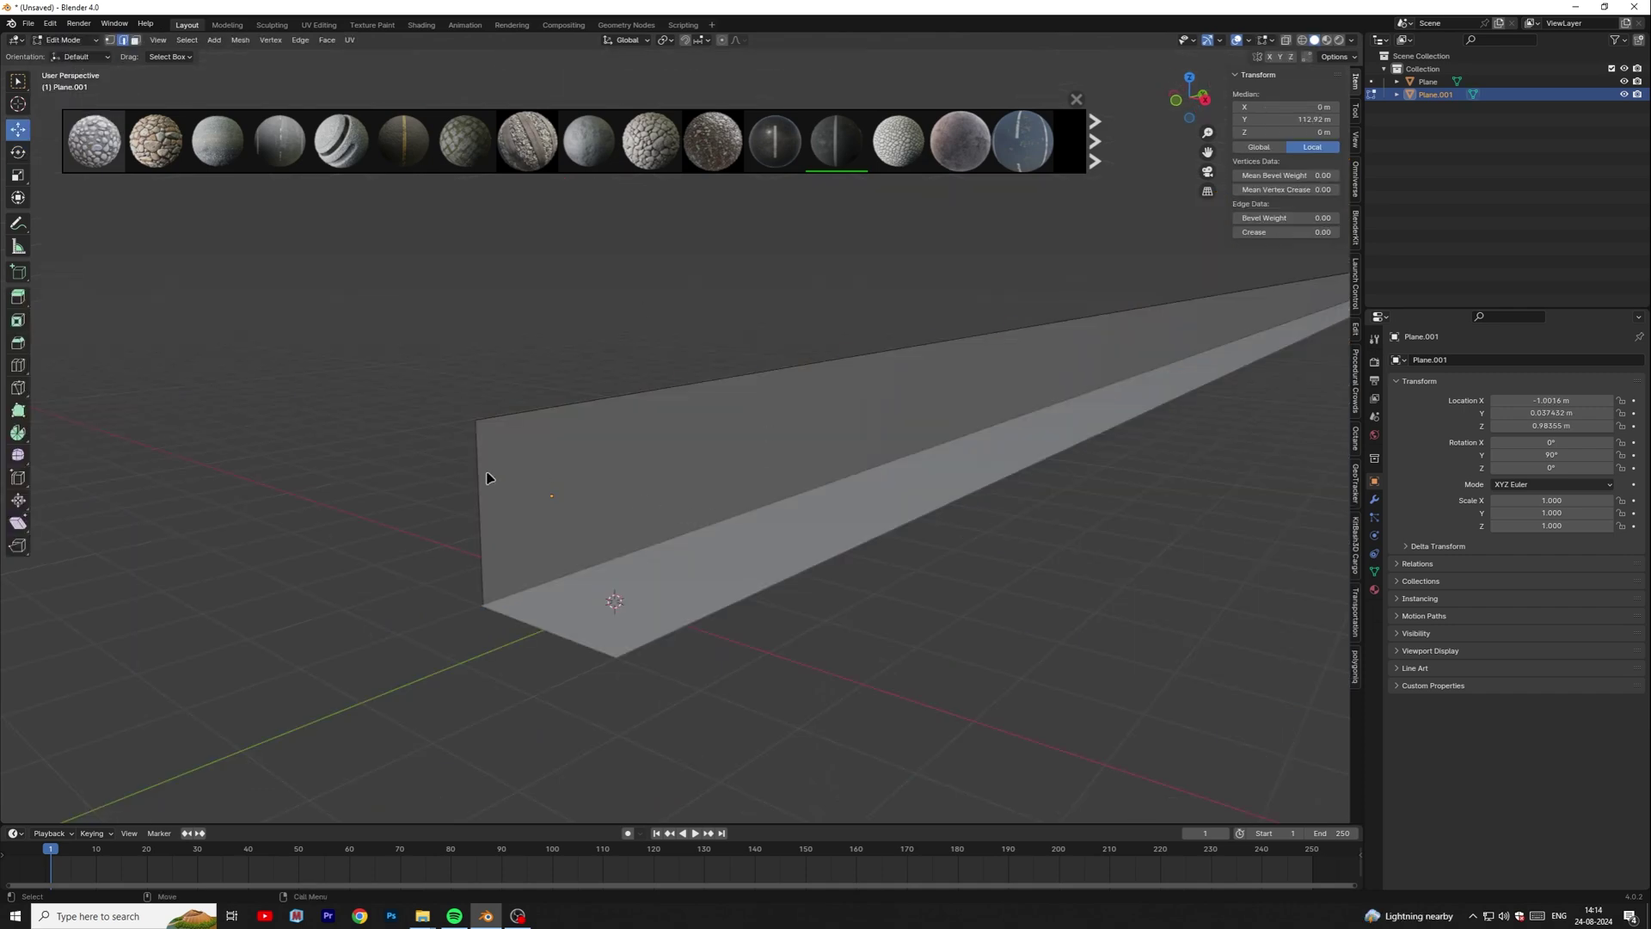
- Cut four lengthwise loops into the upright wall at its quarter heights, plus one halving the uppermost strip
{"action": "left_click", "coordinate": [20, 369]}
{"action": "left_click", "coordinate": [481, 513]}
{"action": "left_click", "coordinate": [480, 557]}
{"action": "left_click", "coordinate": [479, 441]}
{"action": "left_click", "coordinate": [479, 438]}
{"action": "left_click", "coordinate": [65, 40]}
{"action": "left_click", "coordinate": [66, 57]}
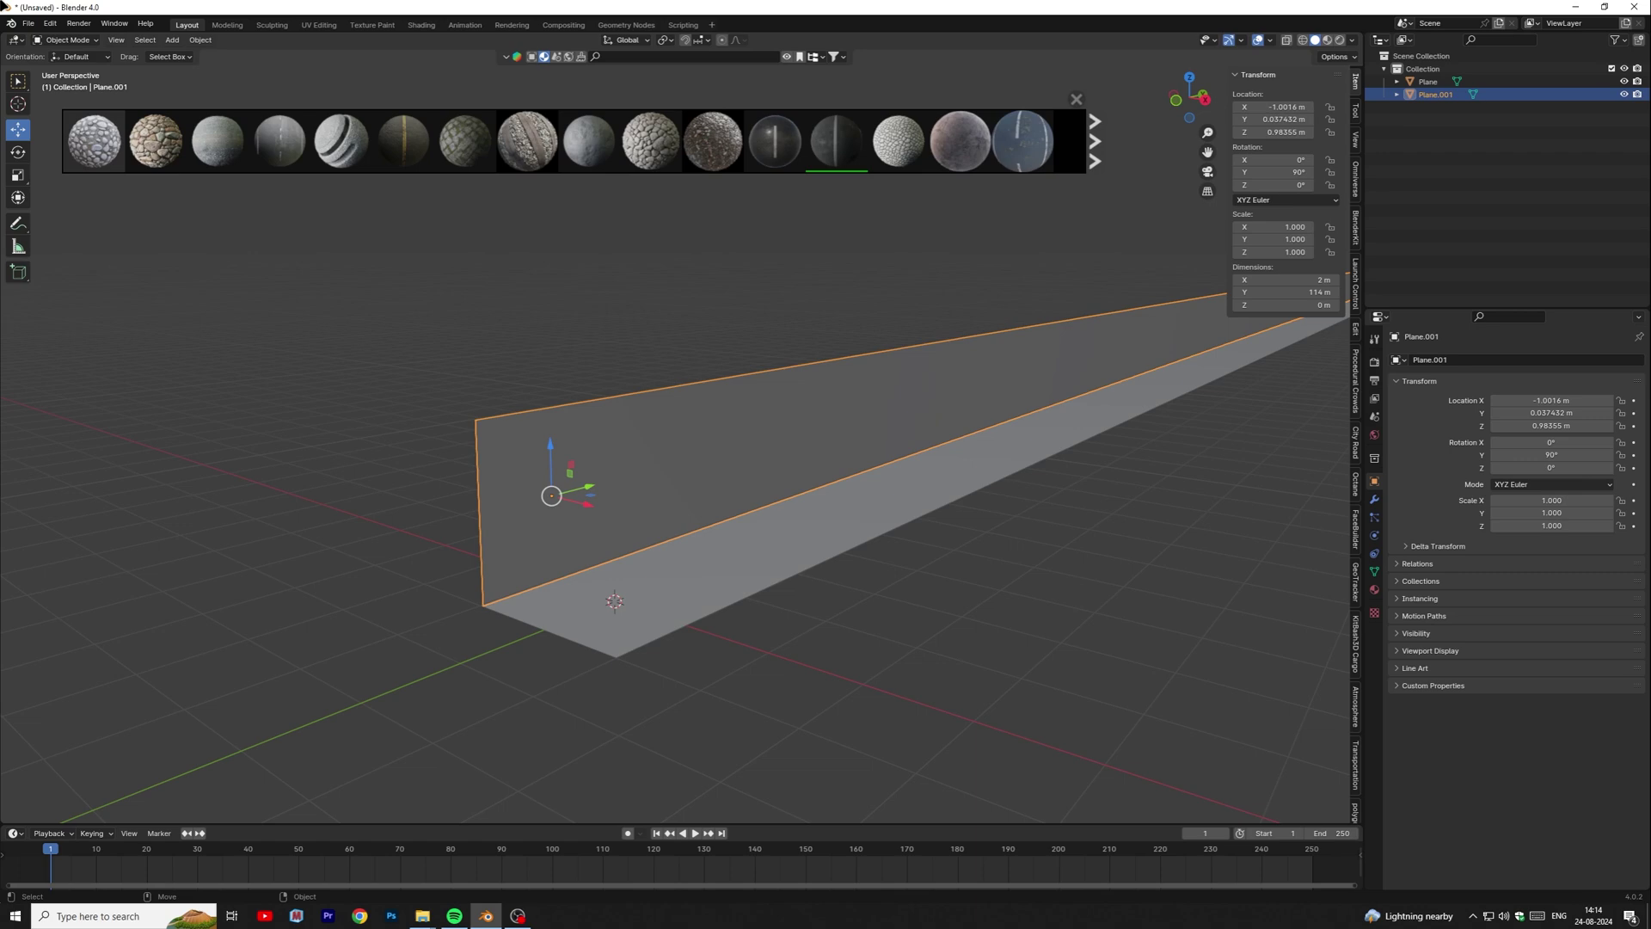
{"action": "left_click", "coordinate": [79, 40]}
{"action": "left_click", "coordinate": [79, 71]}
{"action": "scroll", "coordinate": [570, 448], "scroll_direction": "up", "scroll_amount": 4}
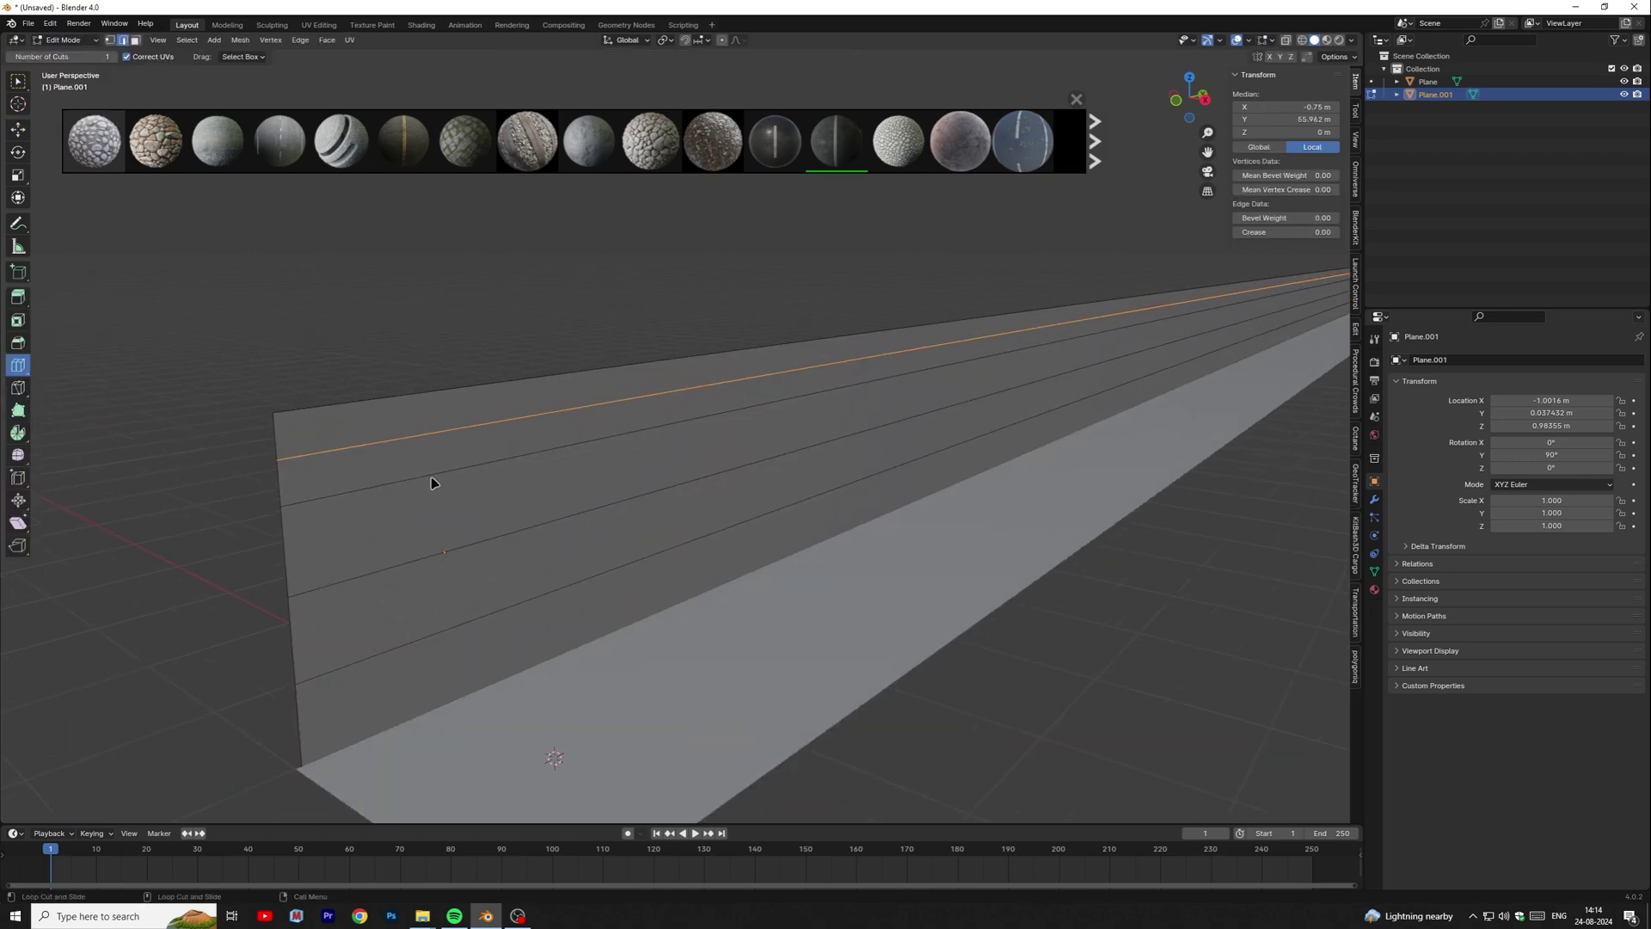
- Extrude the wall's uppermost strip about 0.32 m toward the road to form a ledge
{"action": "key", "text": "w"}
{"action": "key", "text": "w"}
{"action": "scroll", "coordinate": [514, 443], "scroll_direction": "down", "scroll_amount": 4}
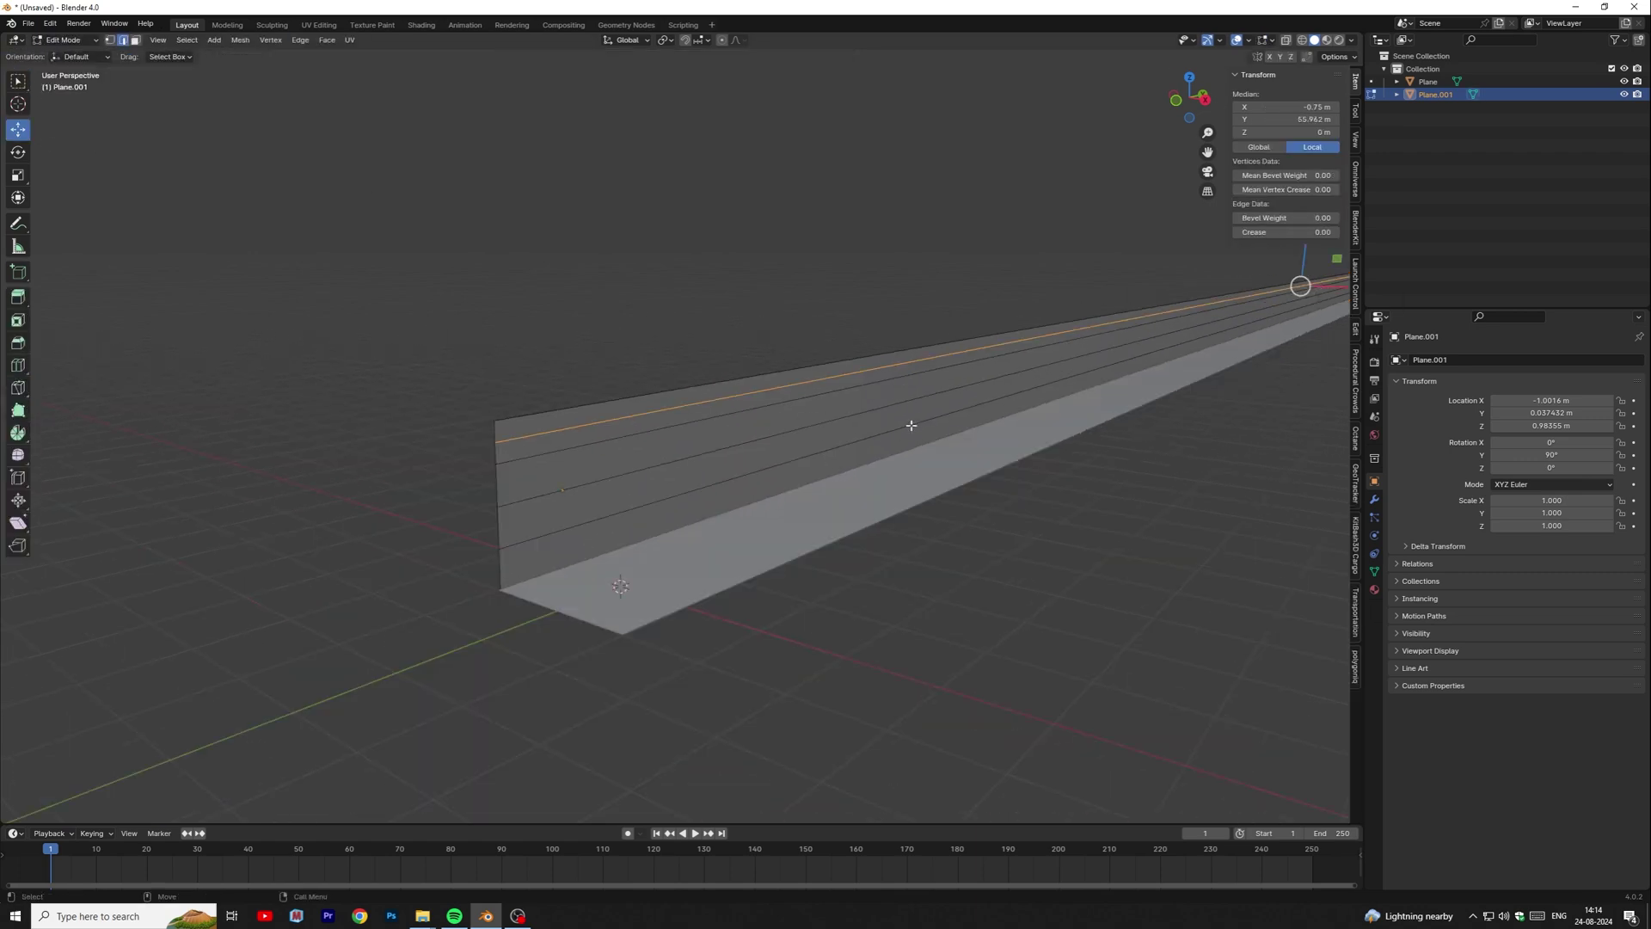
{"action": "middle_click_drag", "start_coordinate": [911, 428], "coordinate": [808, 472], "text": "alt"}
{"action": "left_click", "coordinate": [135, 40]}
{"action": "left_click", "coordinate": [559, 452]}
{"action": "middle_click_drag", "start_coordinate": [594, 503], "coordinate": [578, 455], "text": "alt"}
{"action": "key", "text": "ctrl+e"}
{"action": "left_click", "coordinate": [580, 501]}
{"action": "left_click", "coordinate": [570, 454]}
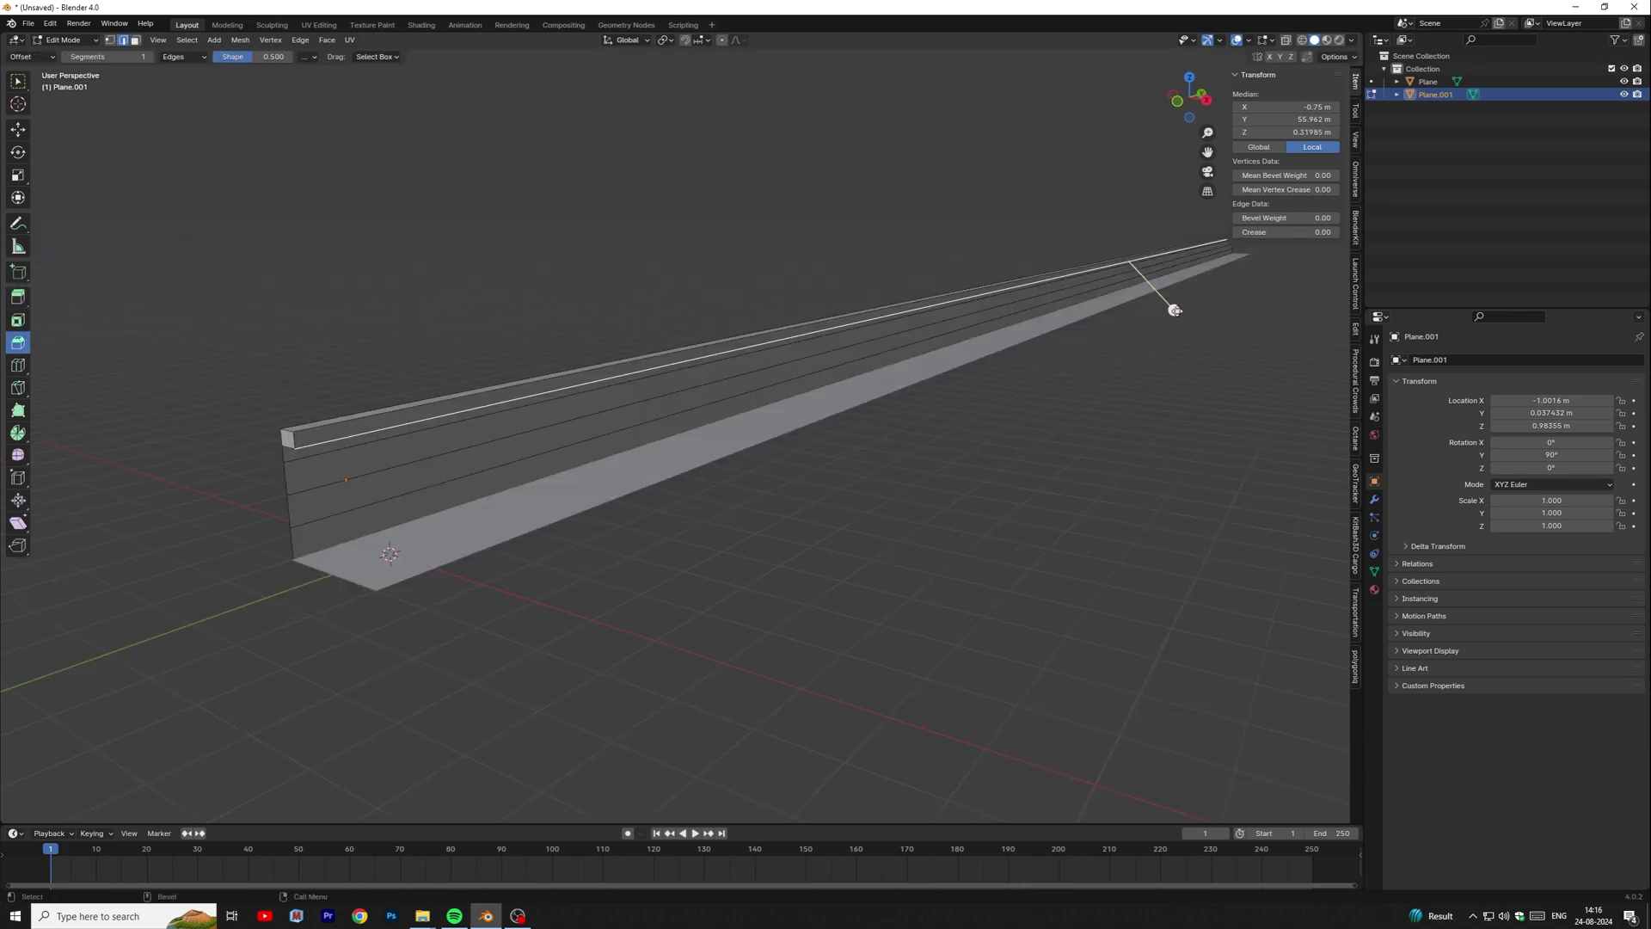
- Bevel the ledge's lower outer edge about 0.05 m wide with more segments, and return to object mode
{"action": "middle_click_drag", "start_coordinate": [400, 422], "coordinate": [394, 423]}
{"action": "right_click_drag", "start_coordinate": [394, 423], "coordinate": [344, 431], "text": "alt"}
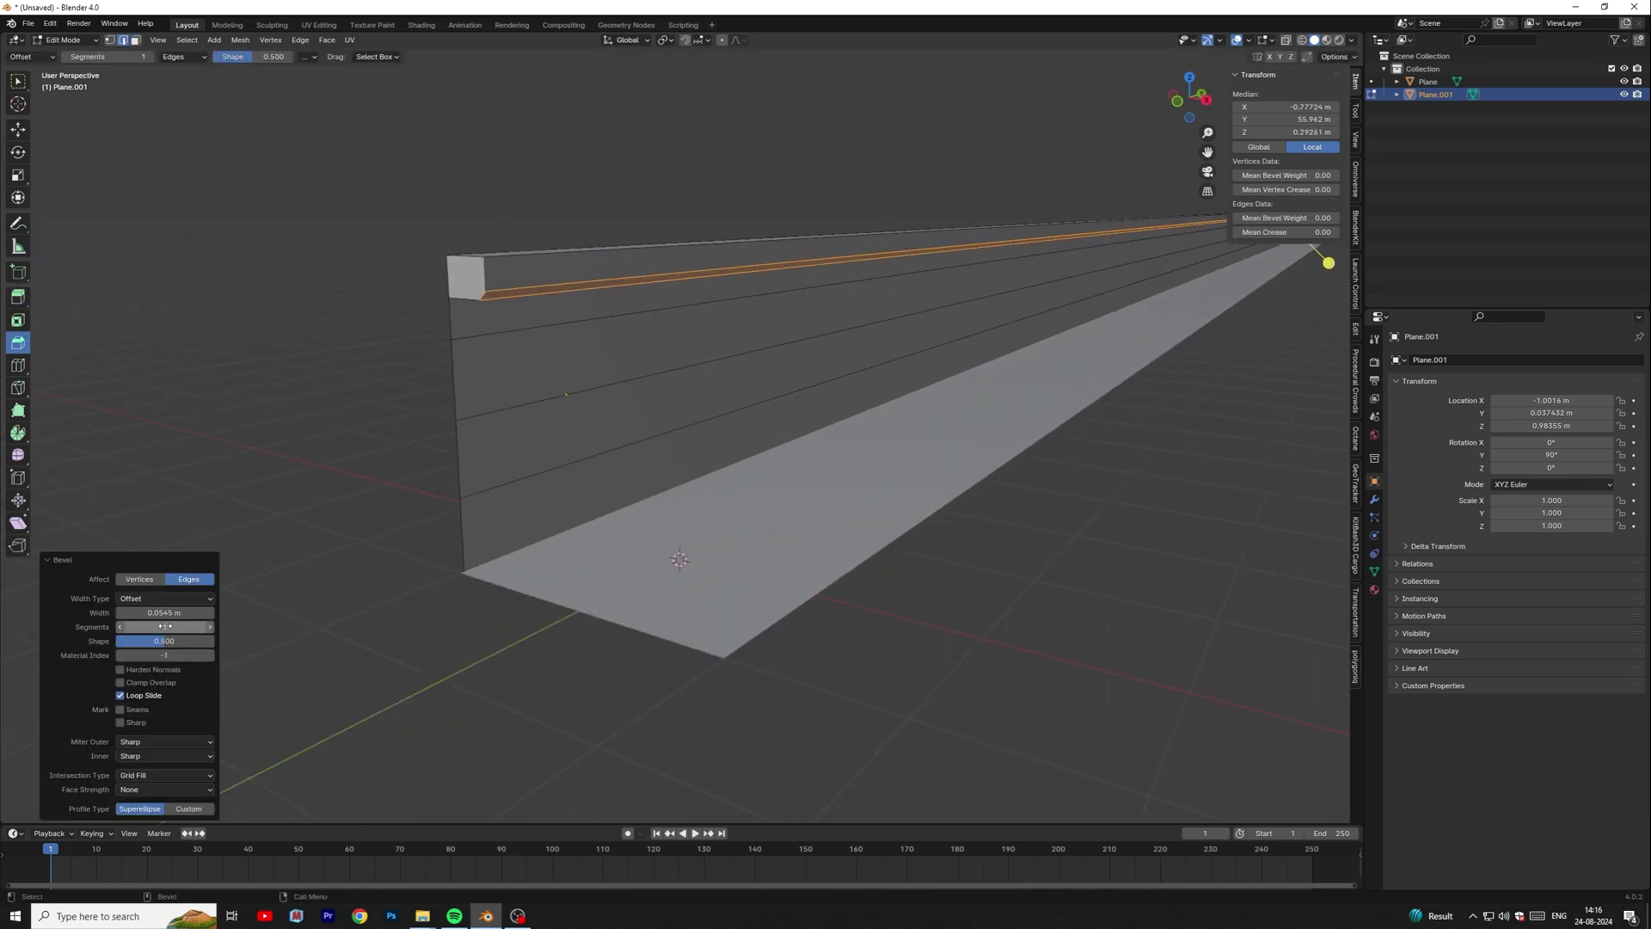
{"action": "left_click_drag", "start_coordinate": [163, 627], "coordinate": [197, 627]}
{"action": "left_click", "coordinate": [66, 40]}
{"action": "left_click", "coordinate": [67, 56]}
- Display material previews, browse the "wall" materials and apply Castle Wall V2 to the wall
{"action": "left_click_drag", "start_coordinate": [1033, 503], "coordinate": [781, 520], "text": "alt"}
{"action": "right_click_drag", "start_coordinate": [781, 520], "coordinate": [338, 628], "text": "alt"}
{"action": "right_click_drag", "start_coordinate": [582, 575], "coordinate": [594, 571], "text": "alt"}
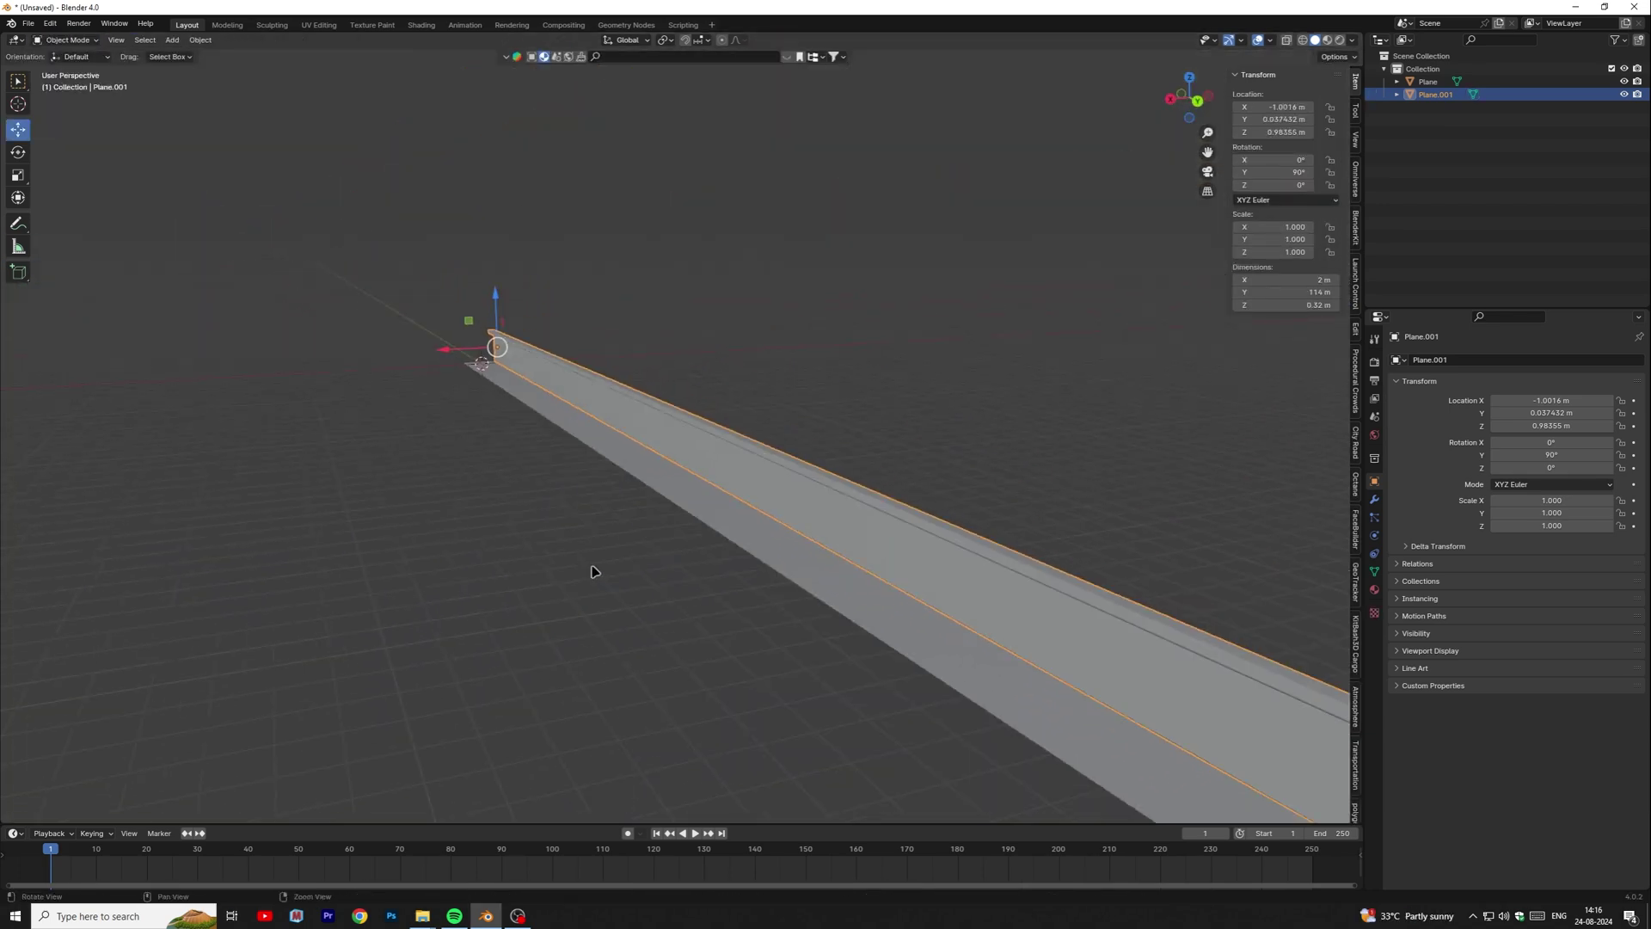
{"action": "middle_click_drag", "start_coordinate": [593, 571], "coordinate": [508, 479], "text": "alt"}
{"action": "right_click_drag", "start_coordinate": [508, 479], "coordinate": [944, 307], "text": "alt"}
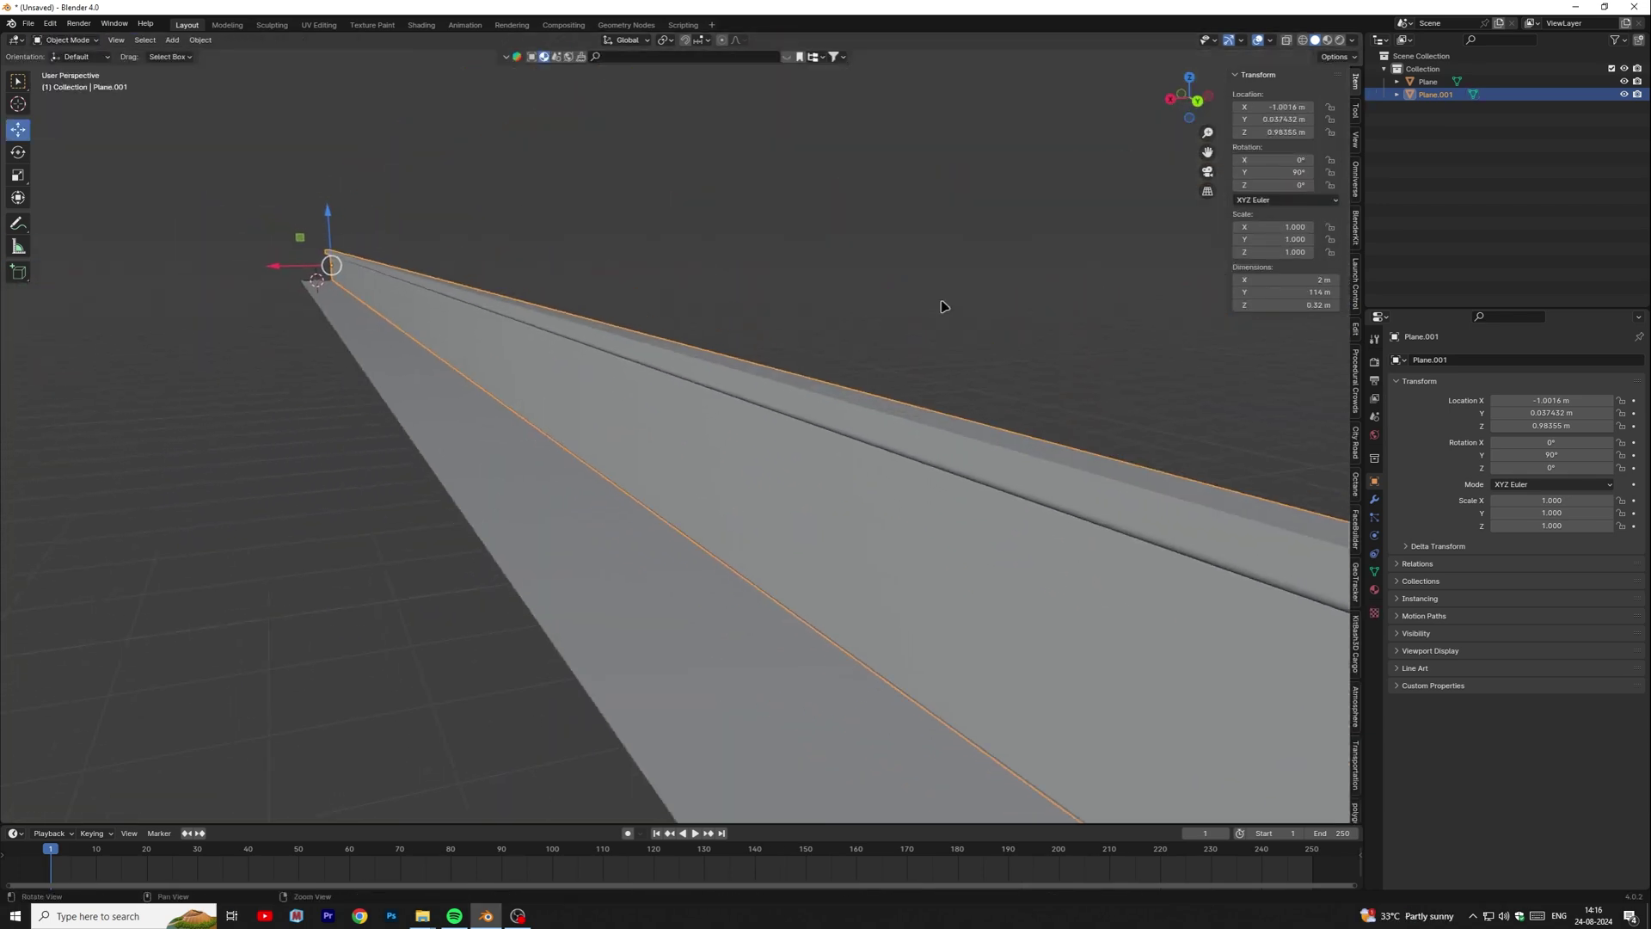
{"action": "left_click", "coordinate": [1328, 40]}
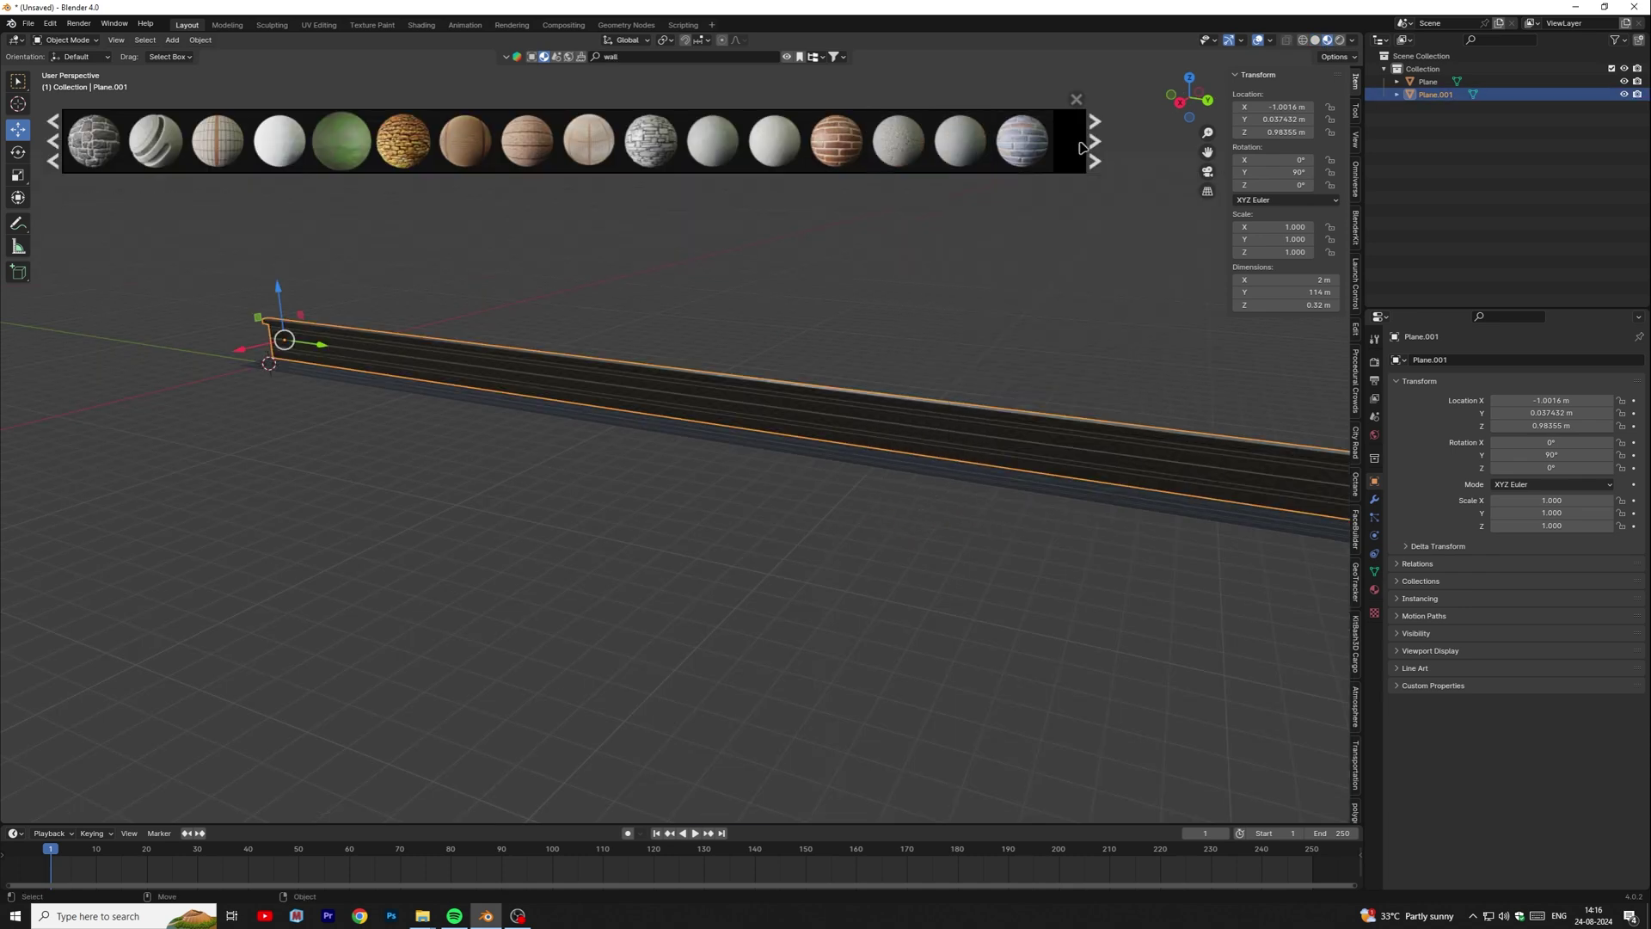
{"action": "left_click", "coordinate": [1094, 142]}
{"action": "mouse_move", "coordinate": [1039, 143]}
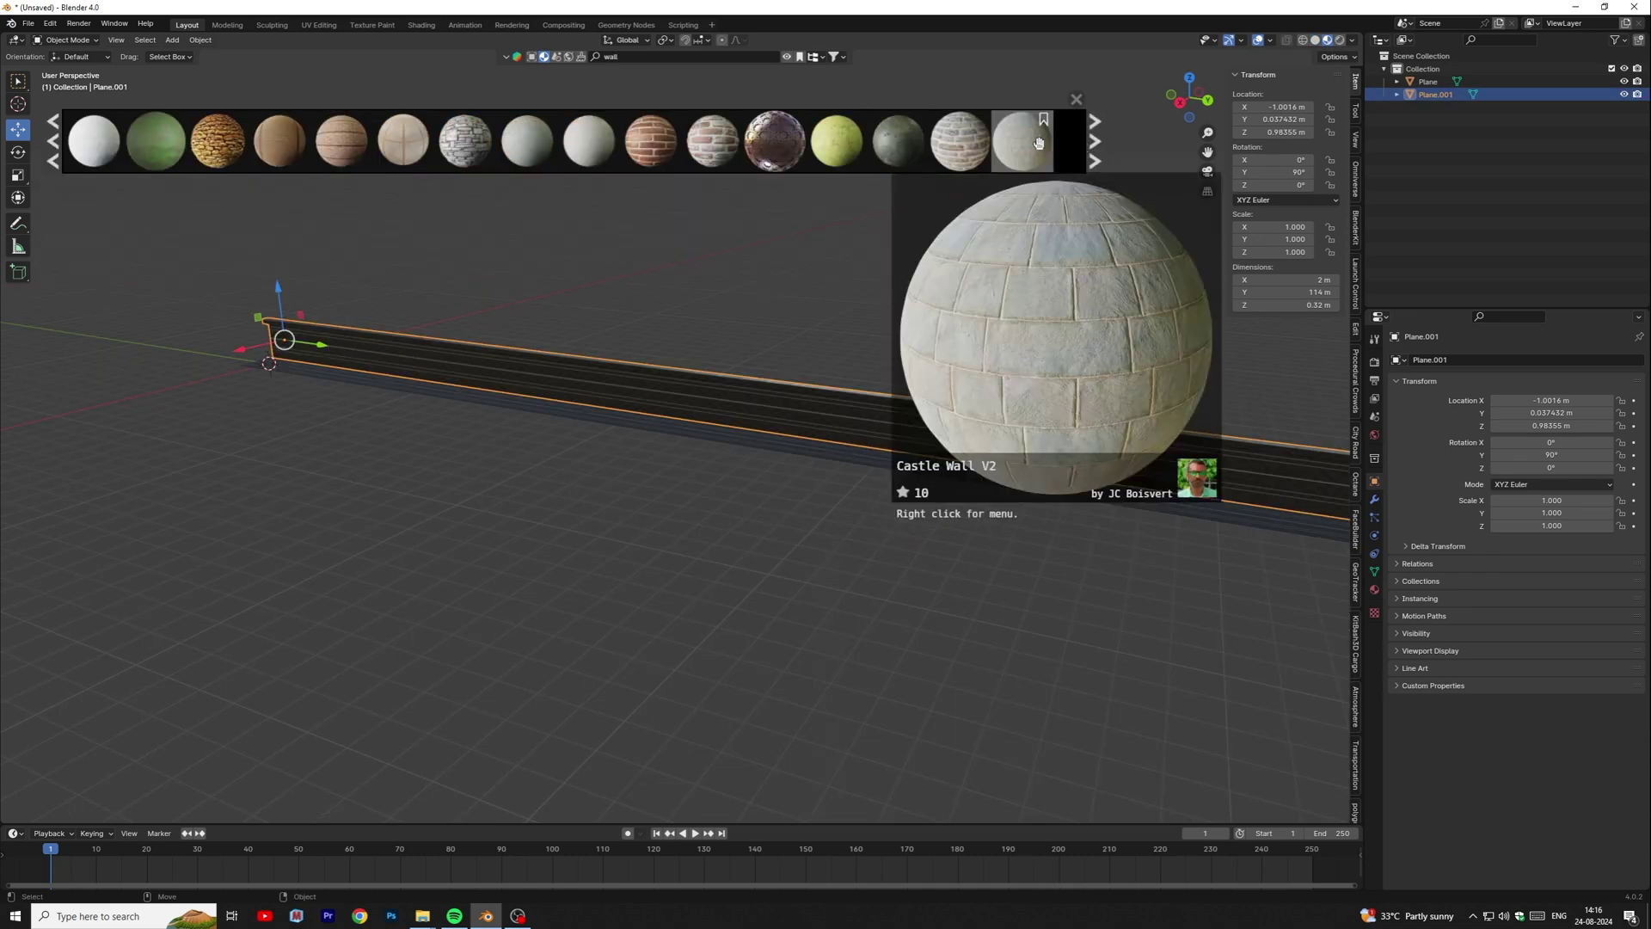
{"action": "left_click_drag", "start_coordinate": [1039, 141], "coordinate": [727, 410]}
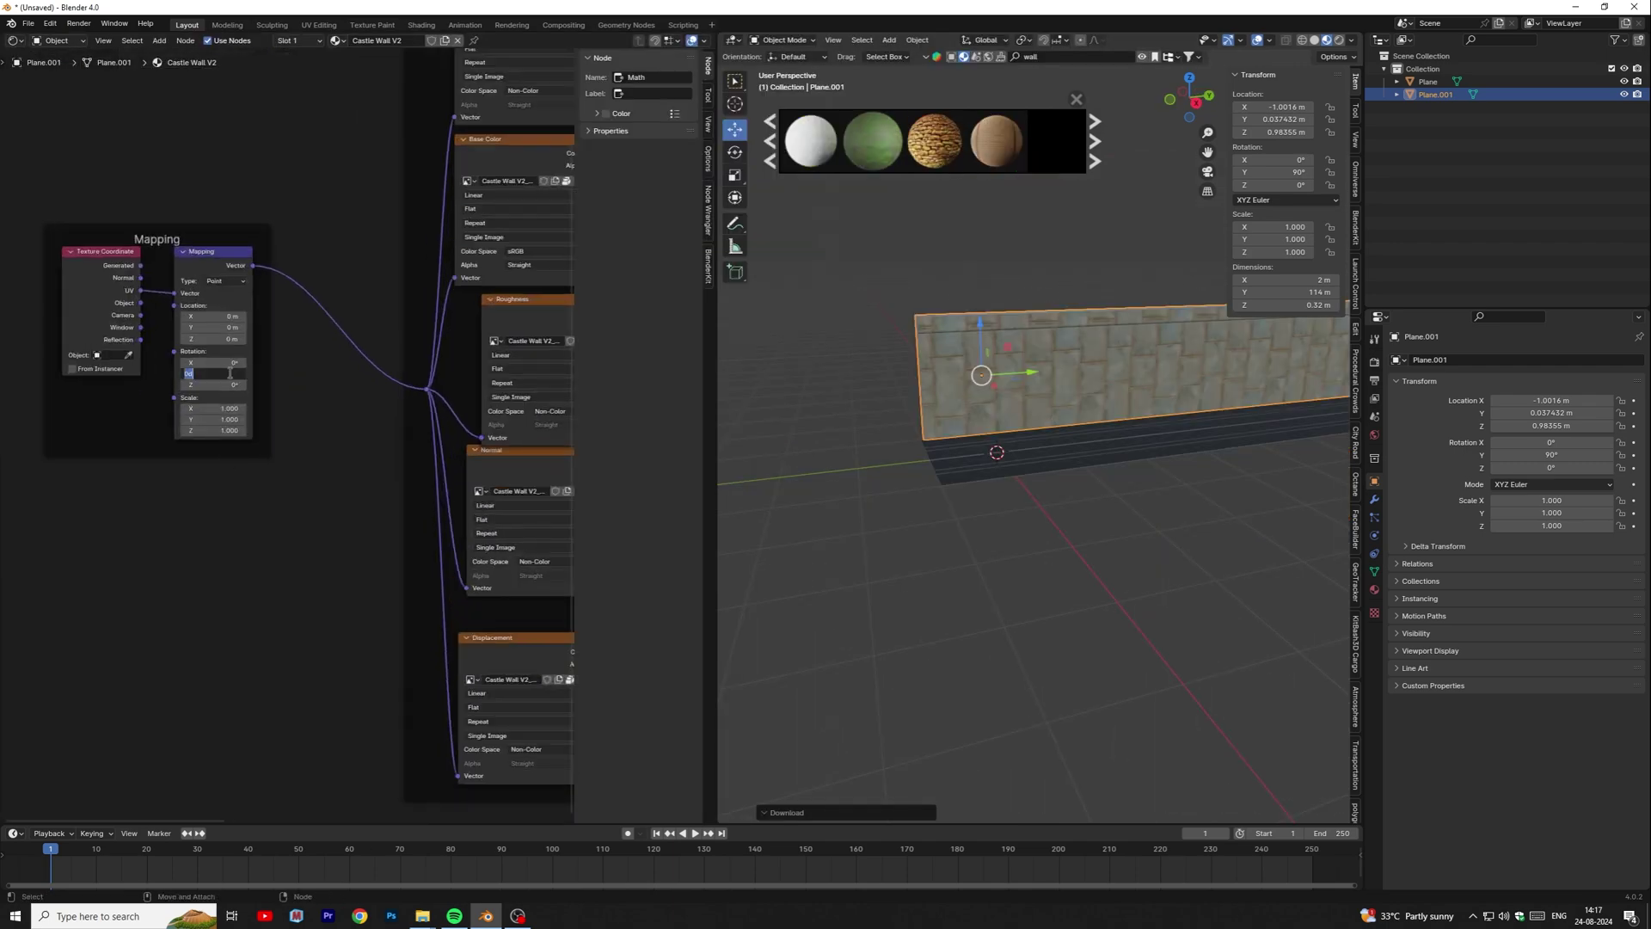
- Rotate the Castle Wall V2 texture mapping 90° about Z and open its X scale for editing
{"action": "left_click", "coordinate": [230, 387]}
{"action": "type", "text": "90"}
{"action": "key", "text": "Return"}
{"action": "middle_click_drag", "start_coordinate": [1153, 440], "coordinate": [774, 533], "text": "shift"}
{"action": "key", "text": "Return"}
{"action": "left_click", "coordinate": [233, 408]}
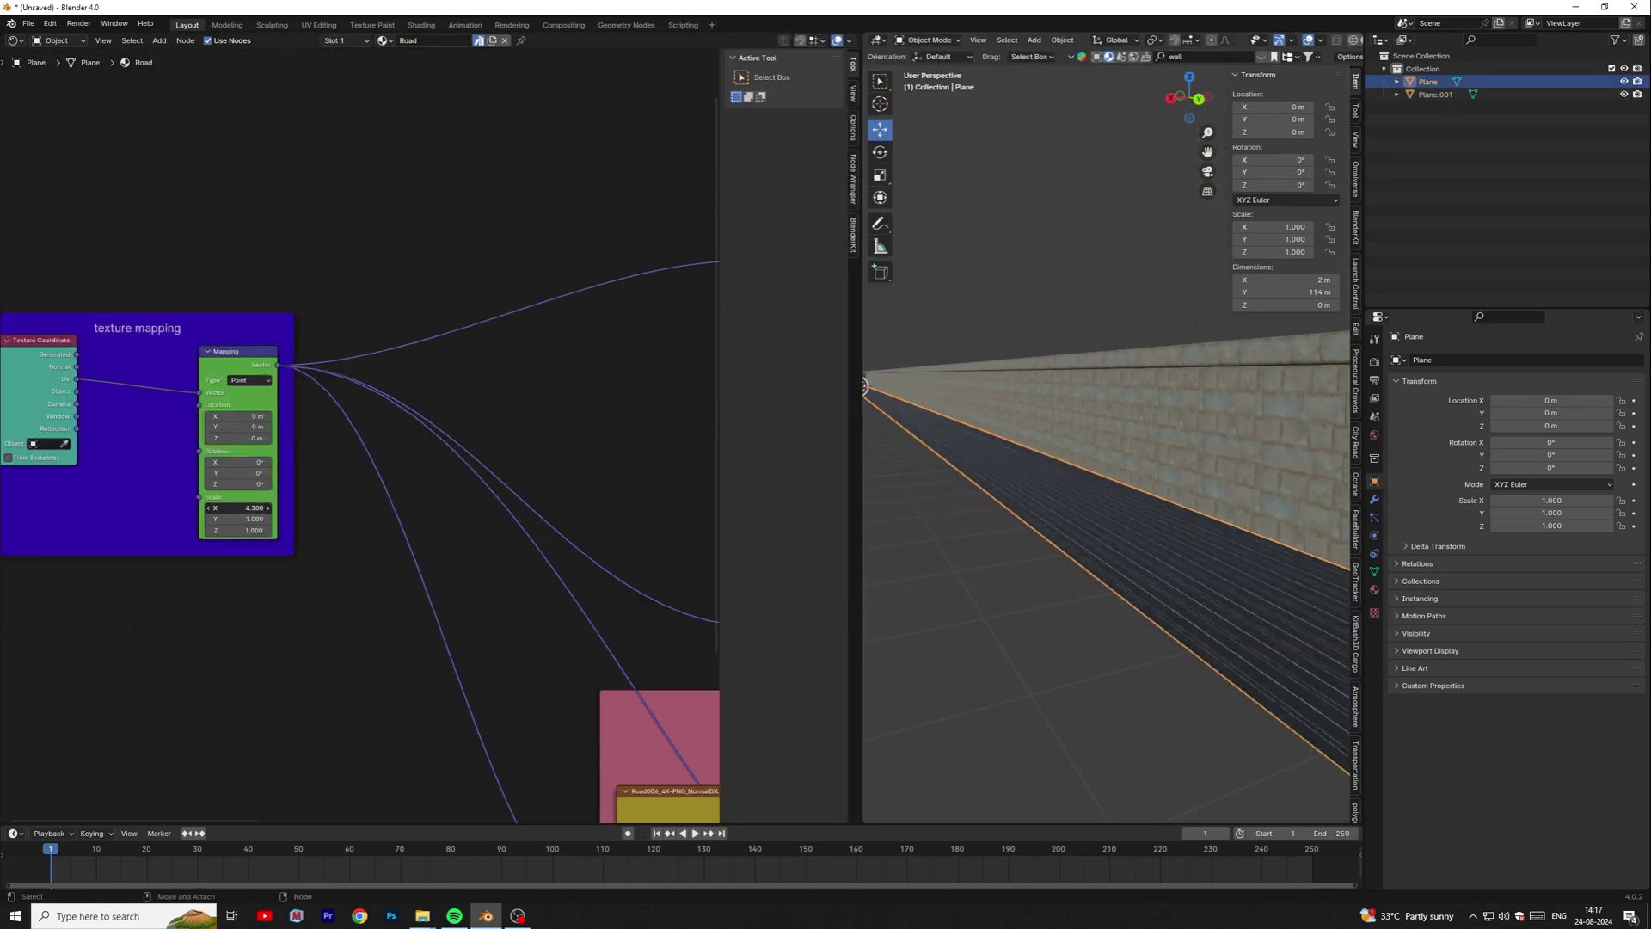
- Set the X scale of the Road material's texture mapping to 0.5
{"action": "left_click_drag", "start_coordinate": [238, 507], "coordinate": [210, 508]}
{"action": "left_click", "coordinate": [238, 508]}
{"action": "type", "text": "0.5"}
{"action": "key", "text": "Return"}
{"action": "middle_click_drag", "start_coordinate": [1173, 579], "coordinate": [1221, 492], "text": "shift"}
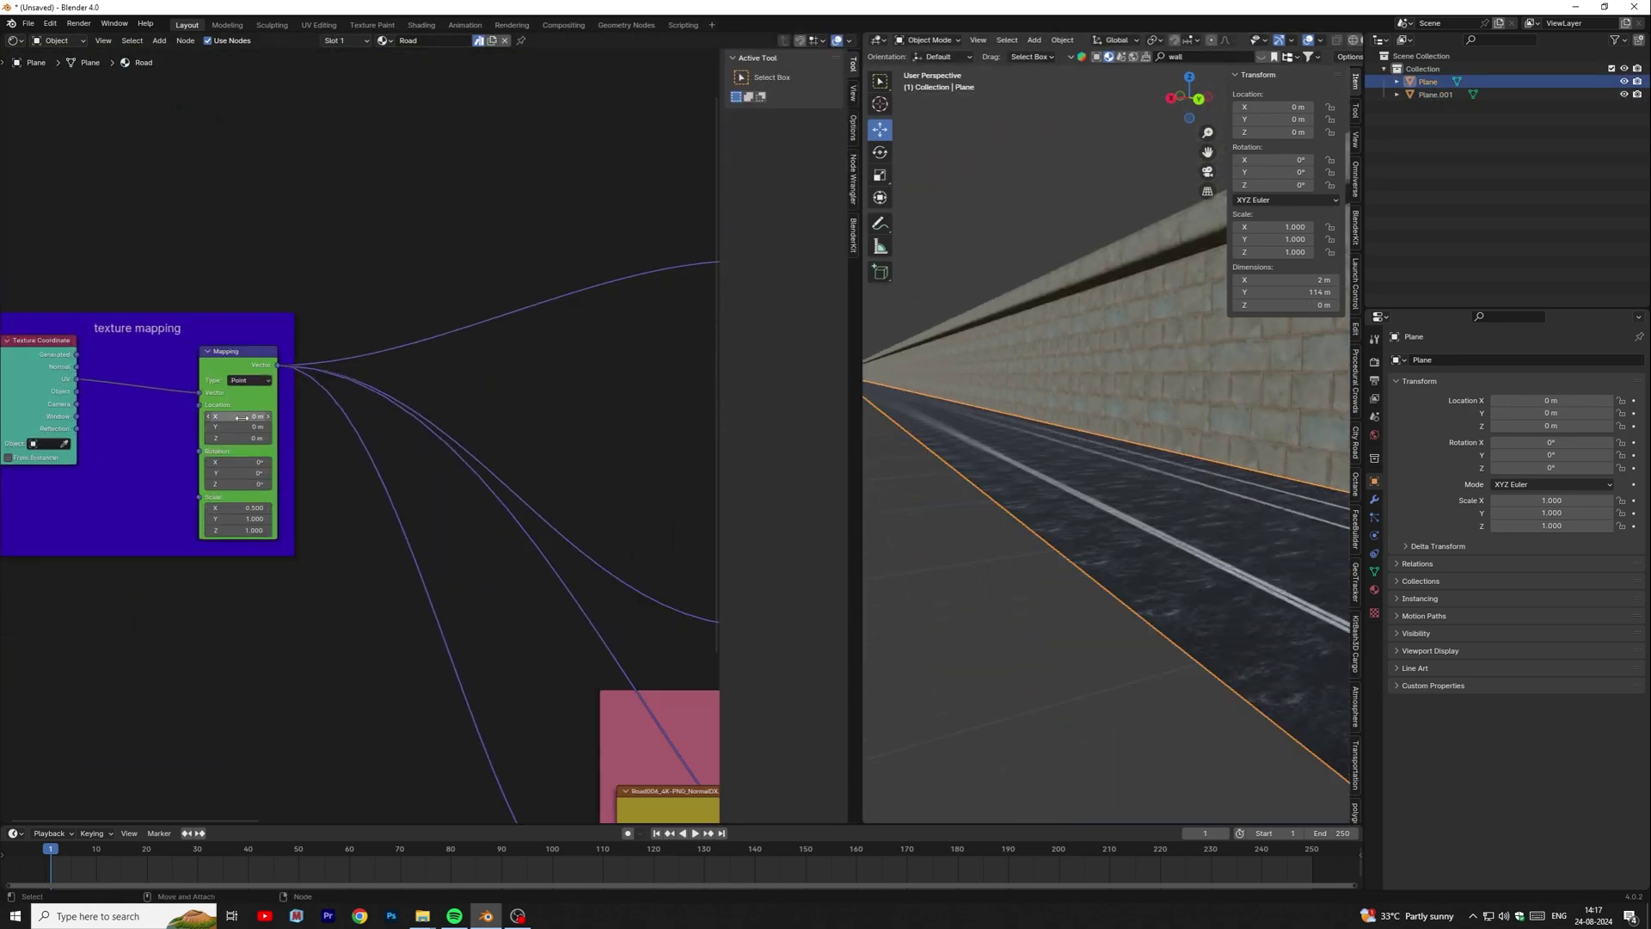
- Adjust the Road material's mapping along X so the double line runs down the middle of the road
{"action": "left_click_drag", "start_coordinate": [240, 418], "coordinate": [267, 417]}
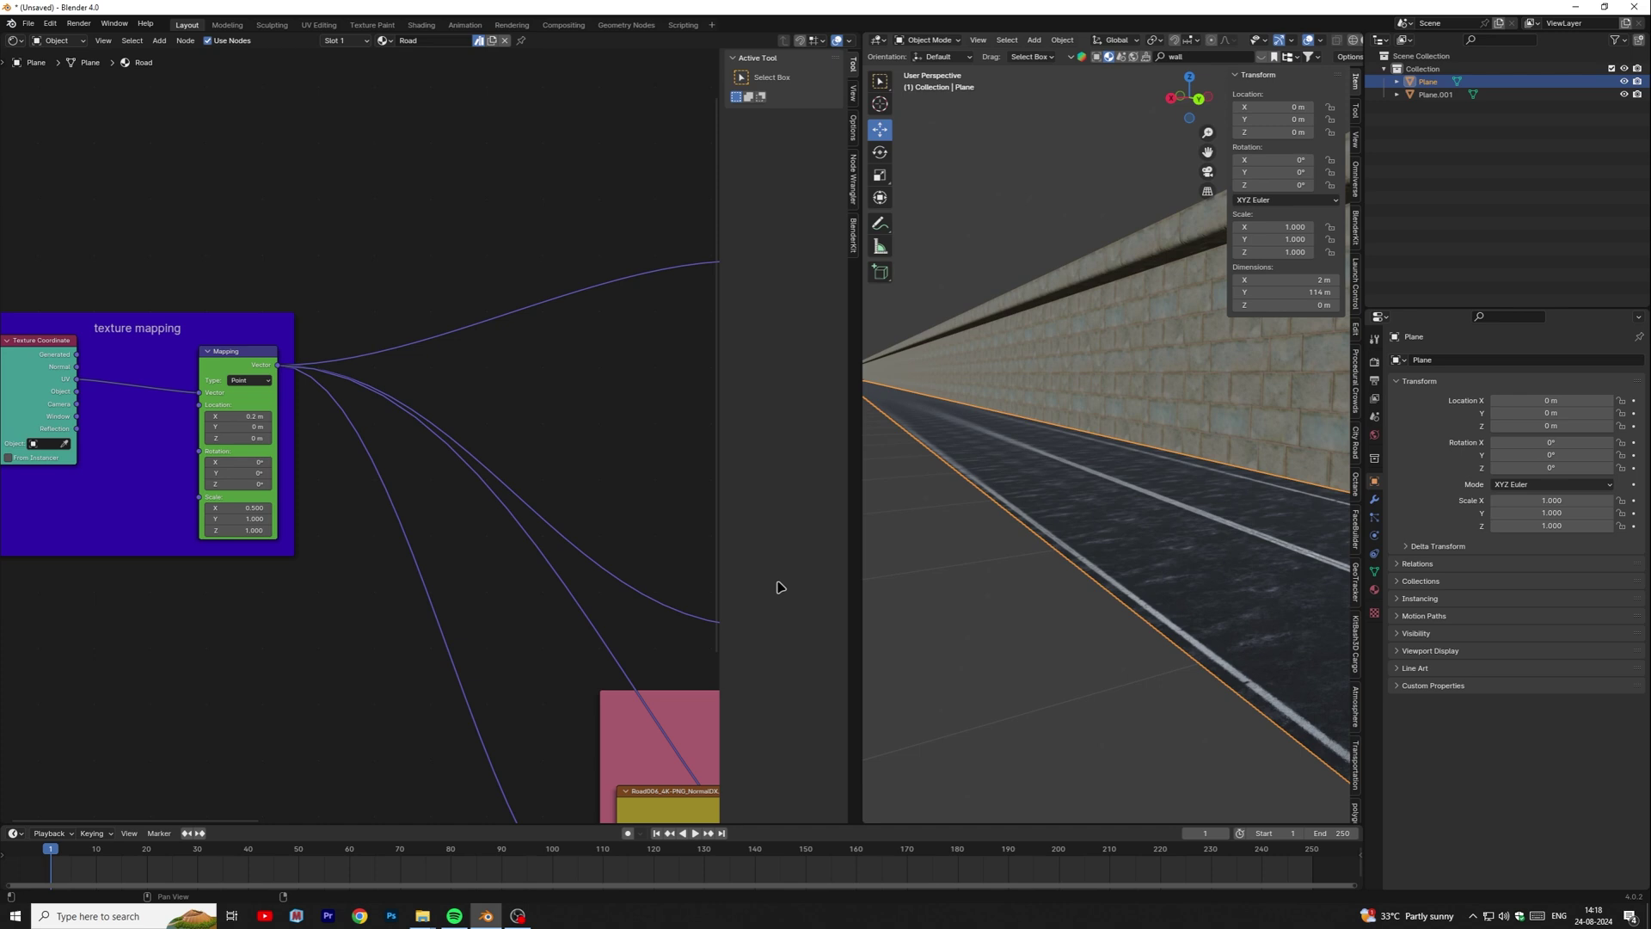
{"action": "type", "text": "0.4"}
{"action": "key", "text": "Return"}
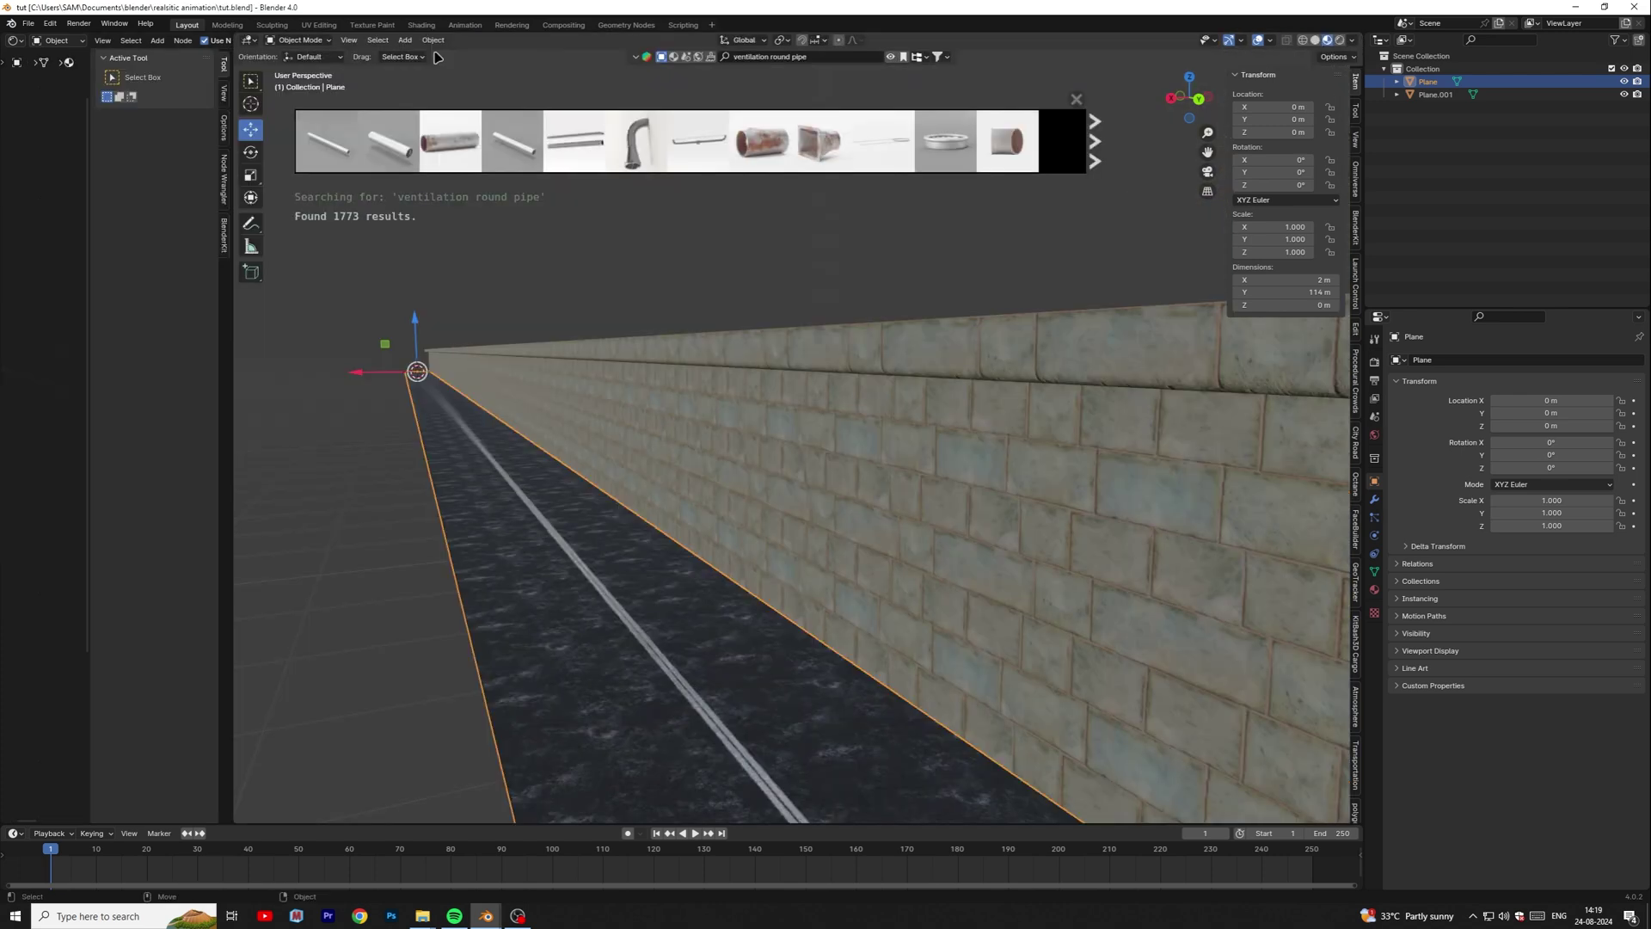
- Place the Ventilation round pipe model from the "ventilation round pipe" search on the wall's road-facing side
{"action": "mouse_move", "coordinate": [355, 138]}
{"action": "mouse_move", "coordinate": [446, 151]}
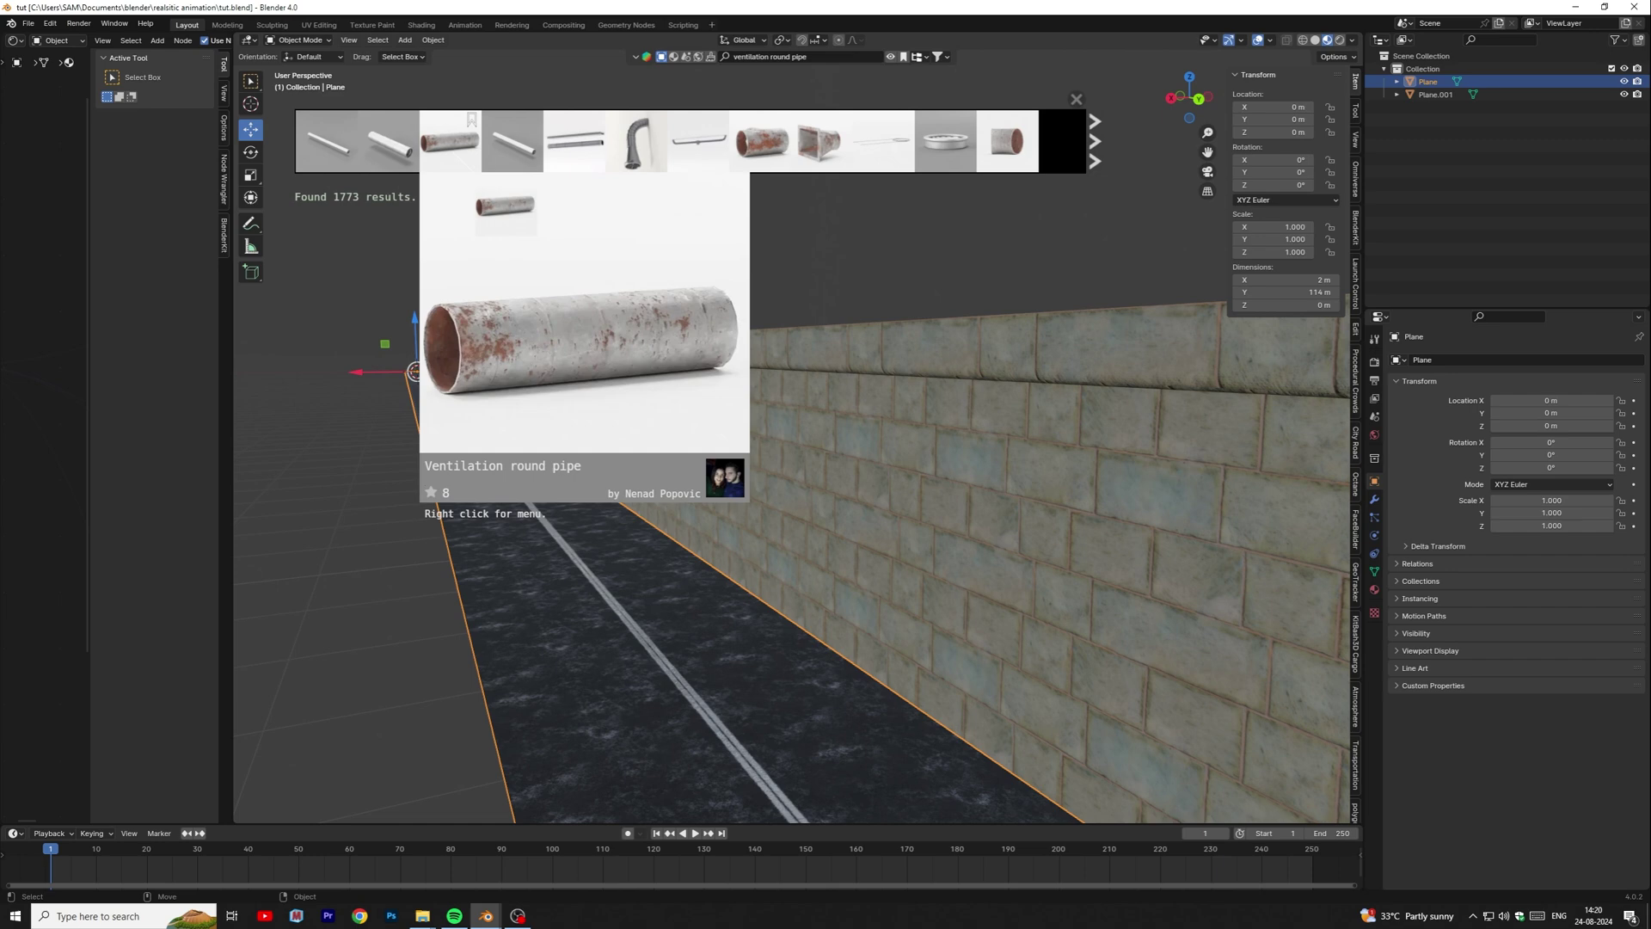
{"action": "left_click_drag", "start_coordinate": [446, 151], "coordinate": [837, 586]}
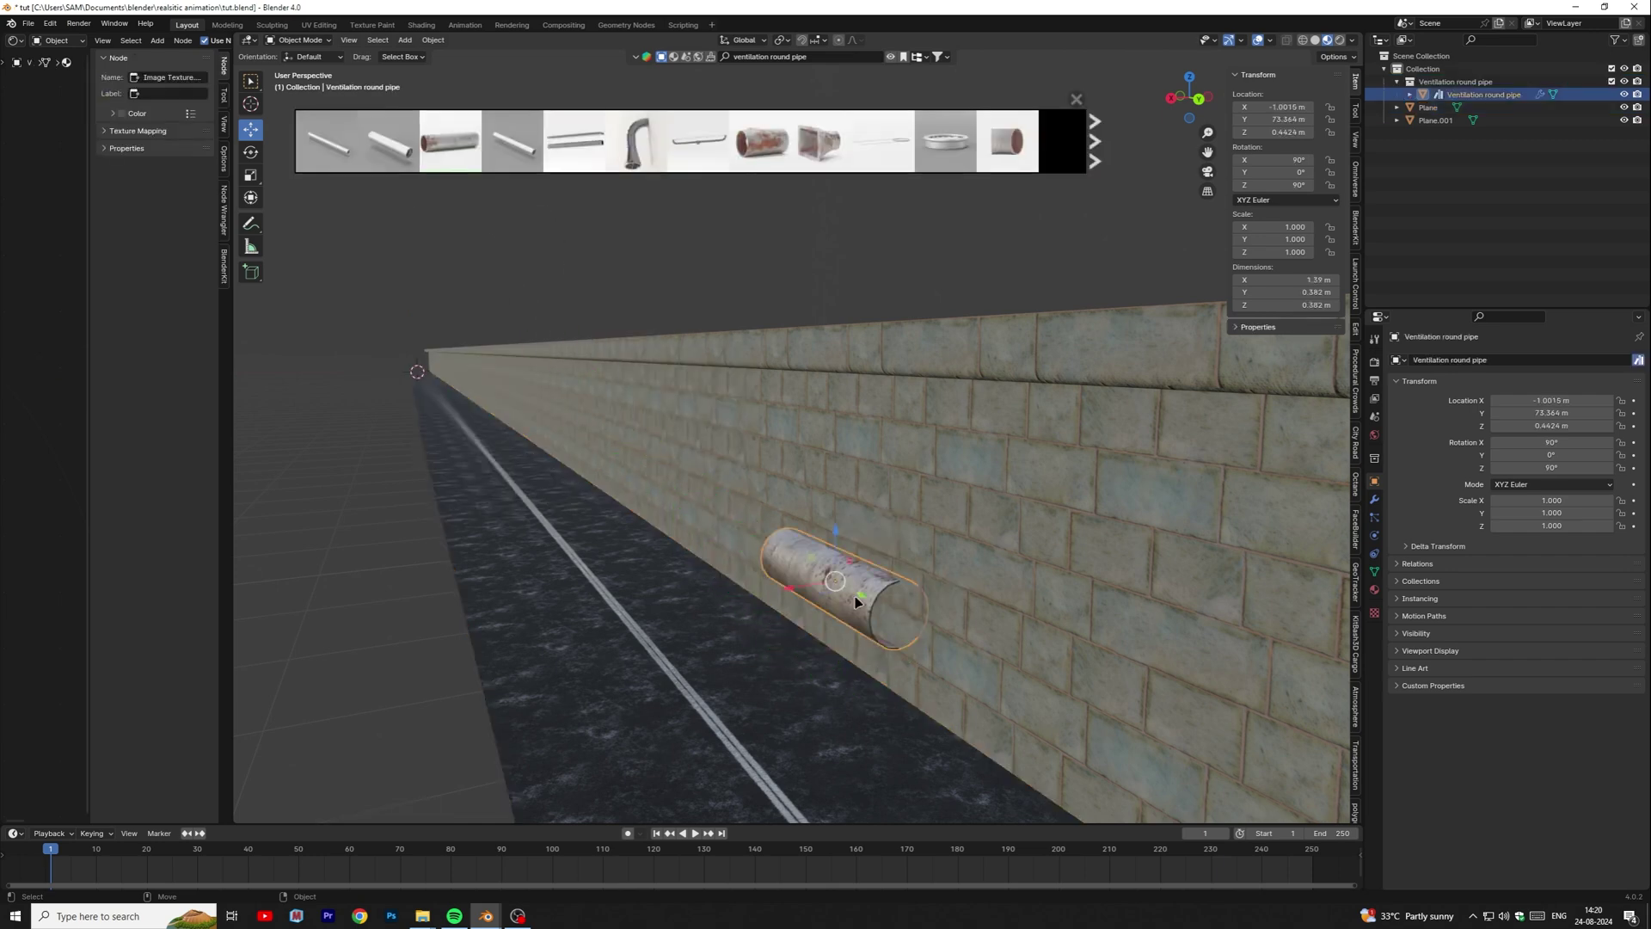
- Scale the ventilation pipe down uniformly to about 0.198 and lower it to about Z 0.21 m
{"action": "key", "text": "f"}
{"action": "left_click_drag", "start_coordinate": [872, 638], "coordinate": [904, 647], "text": "alt"}
{"action": "key", "text": "r"}
{"action": "left_click_drag", "start_coordinate": [816, 437], "coordinate": [721, 442]}
{"action": "key", "text": "w"}
{"action": "left_click_drag", "start_coordinate": [761, 387], "coordinate": [762, 486]}
{"action": "key", "text": "r"}
{"action": "left_click_drag", "start_coordinate": [778, 550], "coordinate": [772, 544]}
- Move the pipe along Y to about 112.63 m near the wall's far end and against the wall at about X -0.96 m
{"action": "scroll", "coordinate": [881, 608], "scroll_direction": "down", "scroll_amount": 14}
{"action": "key", "text": "w"}
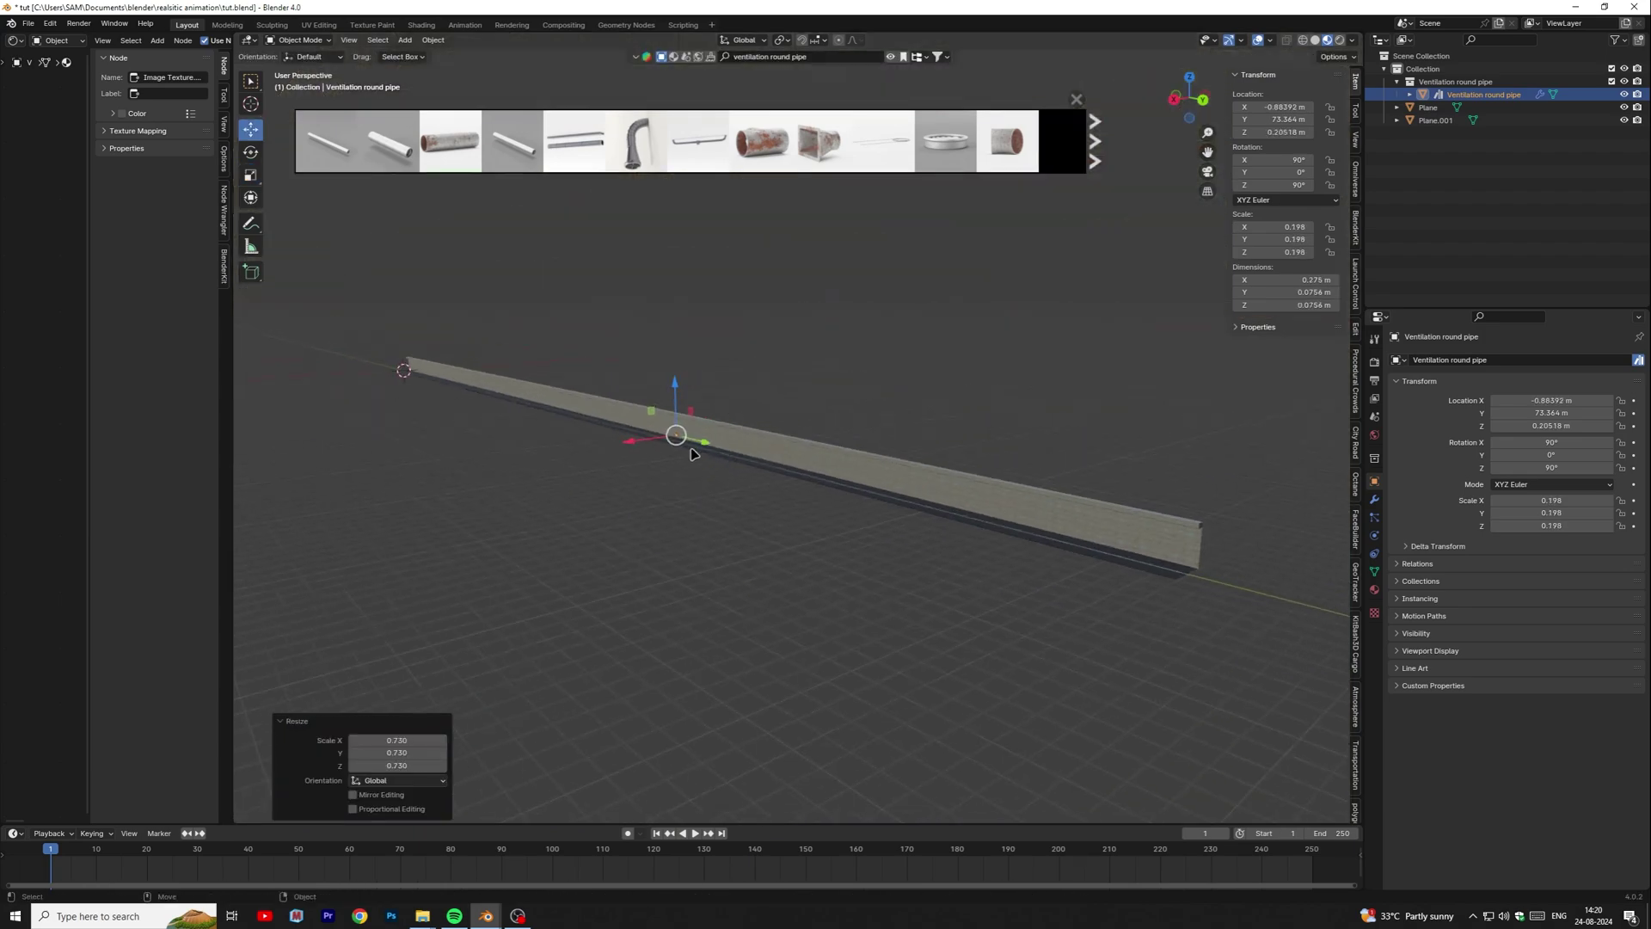
{"action": "left_click_drag", "start_coordinate": [695, 456], "coordinate": [1164, 593]}
{"action": "key", "text": "f"}
{"action": "scroll", "coordinate": [1164, 593], "scroll_direction": "down", "scroll_amount": 6}
{"action": "left_click_drag", "start_coordinate": [766, 437], "coordinate": [803, 434]}
{"action": "middle_click_drag", "start_coordinate": [803, 434], "coordinate": [856, 430]}
{"action": "scroll", "coordinate": [856, 430], "scroll_direction": "down", "scroll_amount": 3}
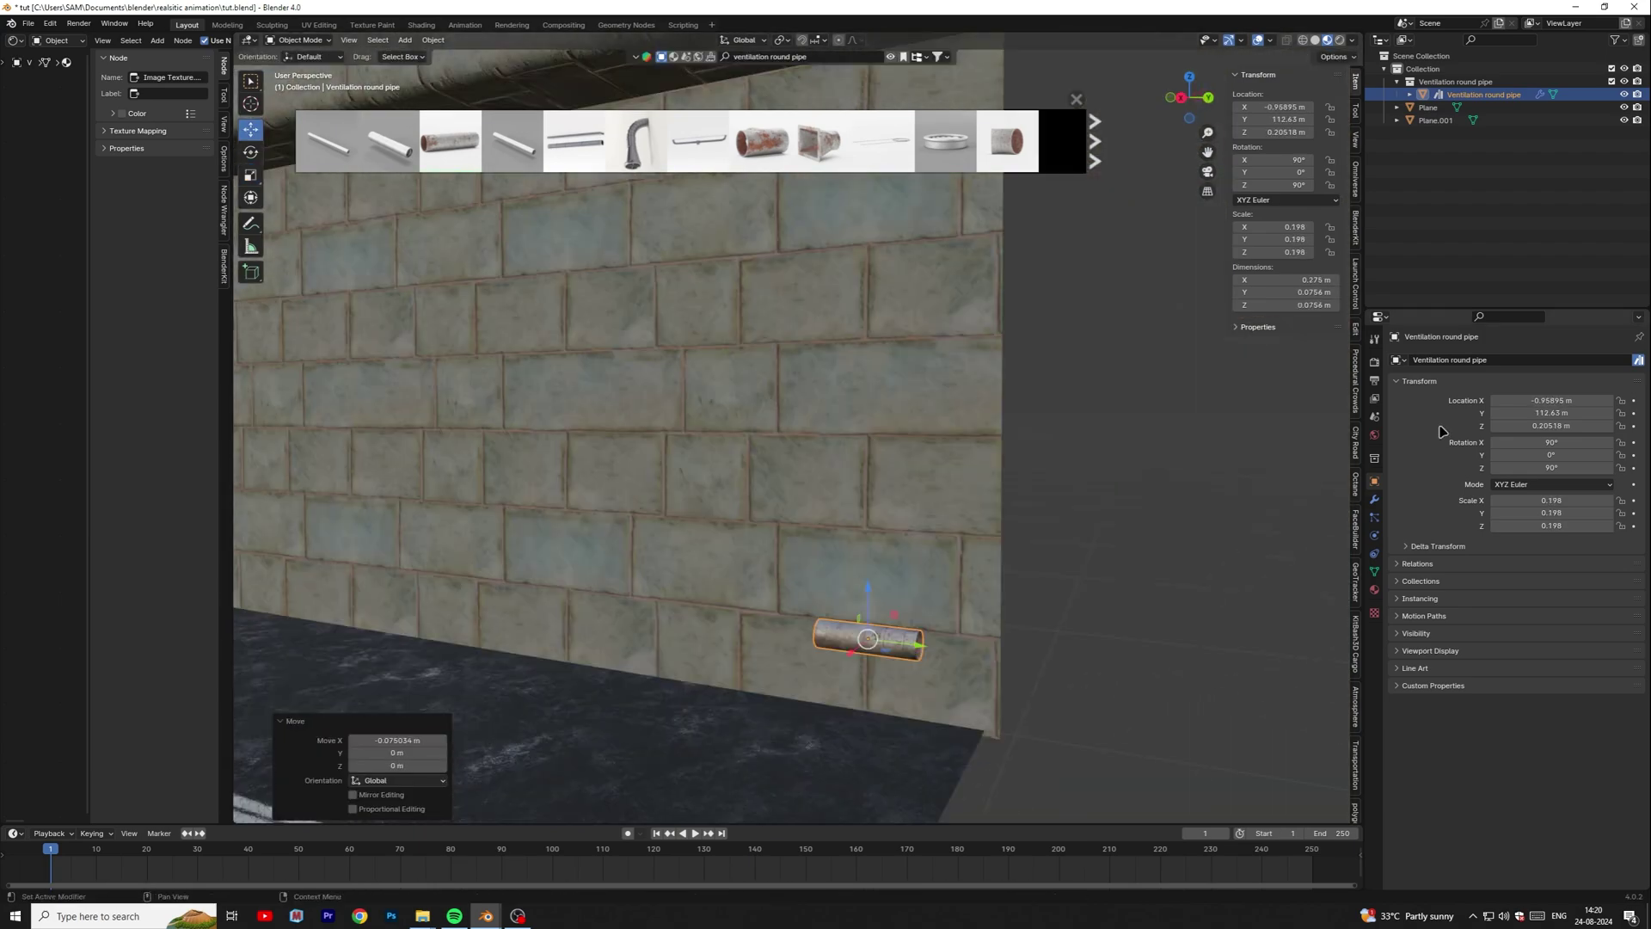
- Add an Array modifier to the pipe and set its relative offset X factor to -1
{"action": "left_click", "coordinate": [1375, 500]}
{"action": "left_click", "coordinate": [1469, 361]}
{"action": "type", "text": "a"}
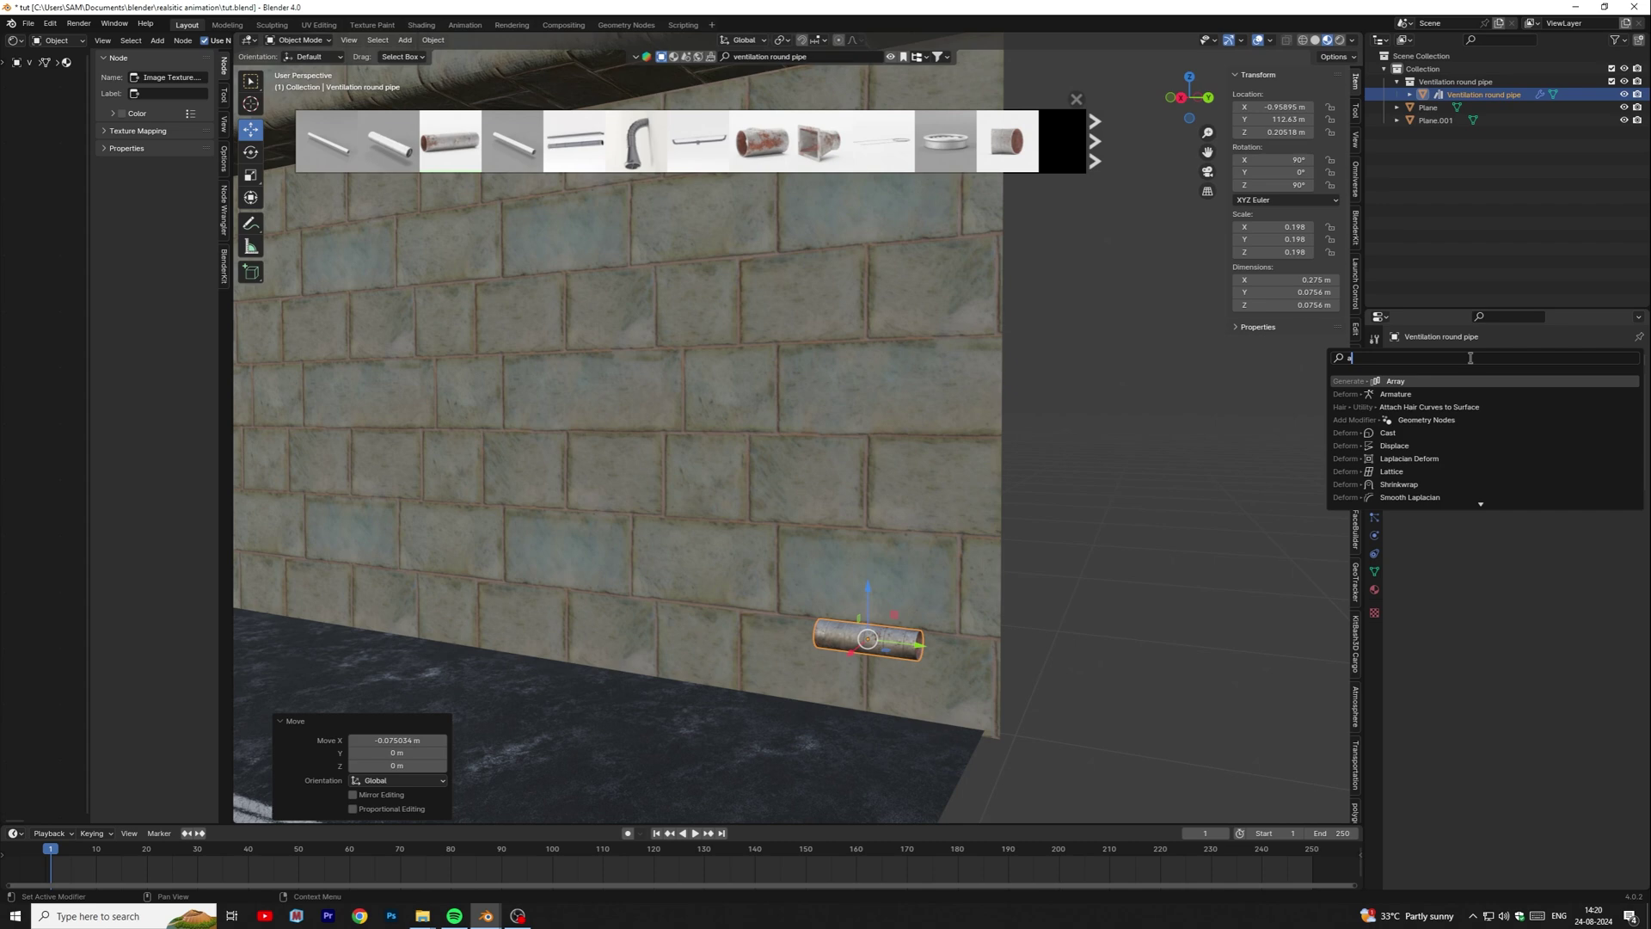
{"action": "left_click", "coordinate": [1406, 380]}
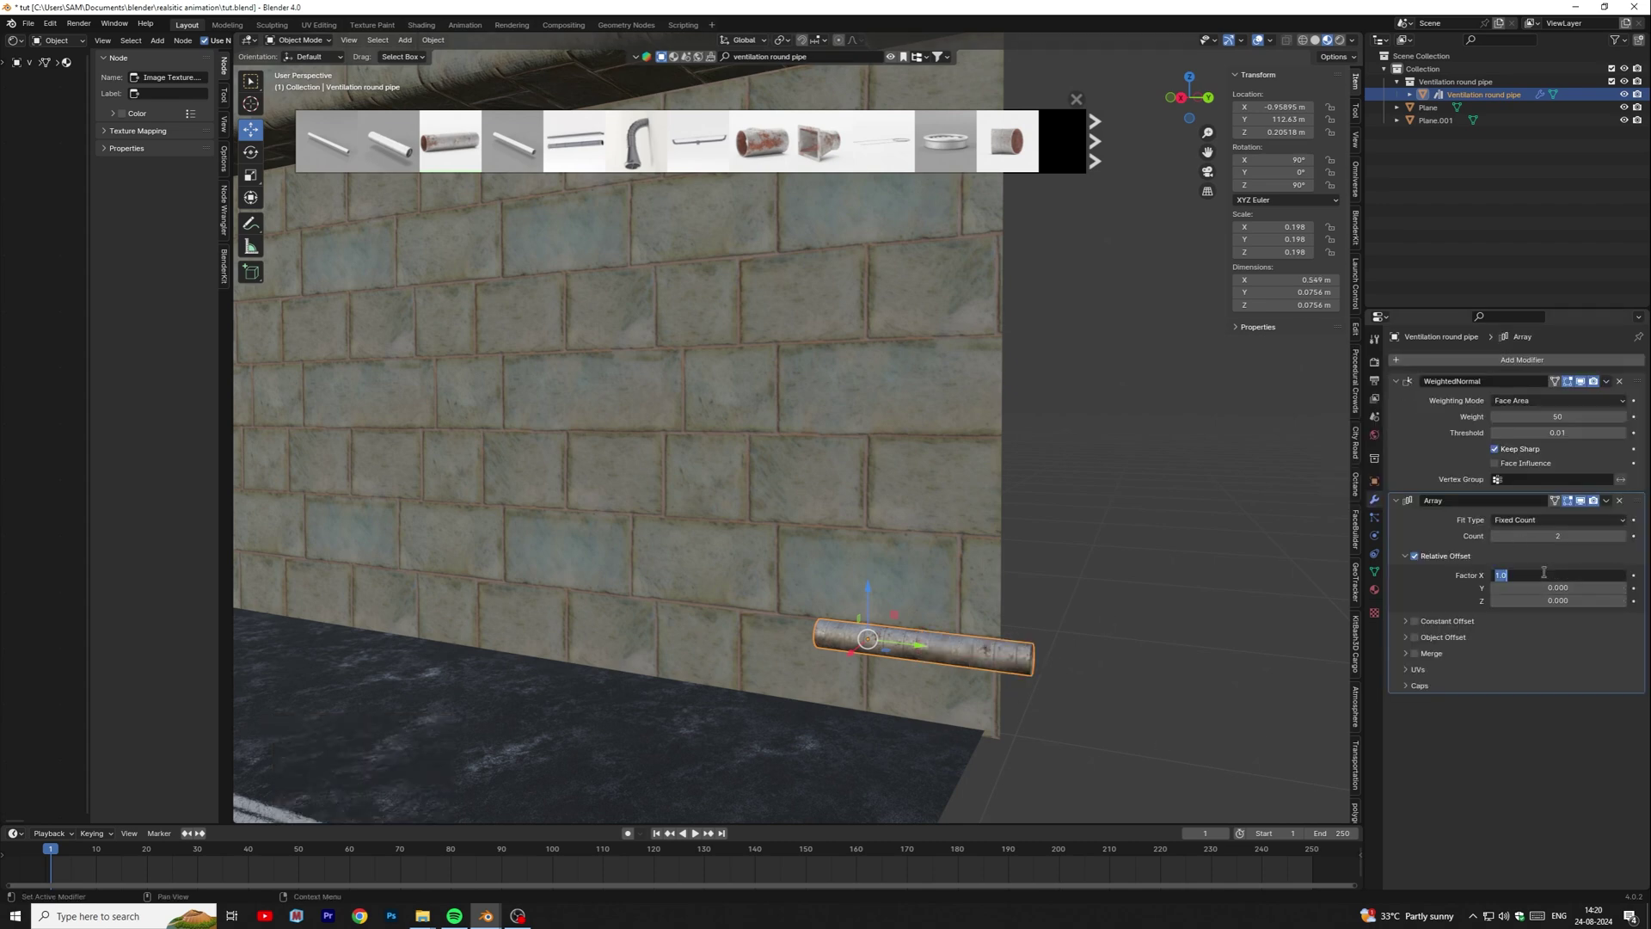
{"action": "type", "text": "-1"}
{"action": "key", "text": "Return"}
- Set the array count to 500 and slide the pipe about 0.2 m along Y to the wall's end
{"action": "left_click", "coordinate": [1548, 536]}
{"action": "type", "text": "450"}
{"action": "key", "text": "Return"}
{"action": "left_click_drag", "start_coordinate": [916, 645], "coordinate": [998, 660]}
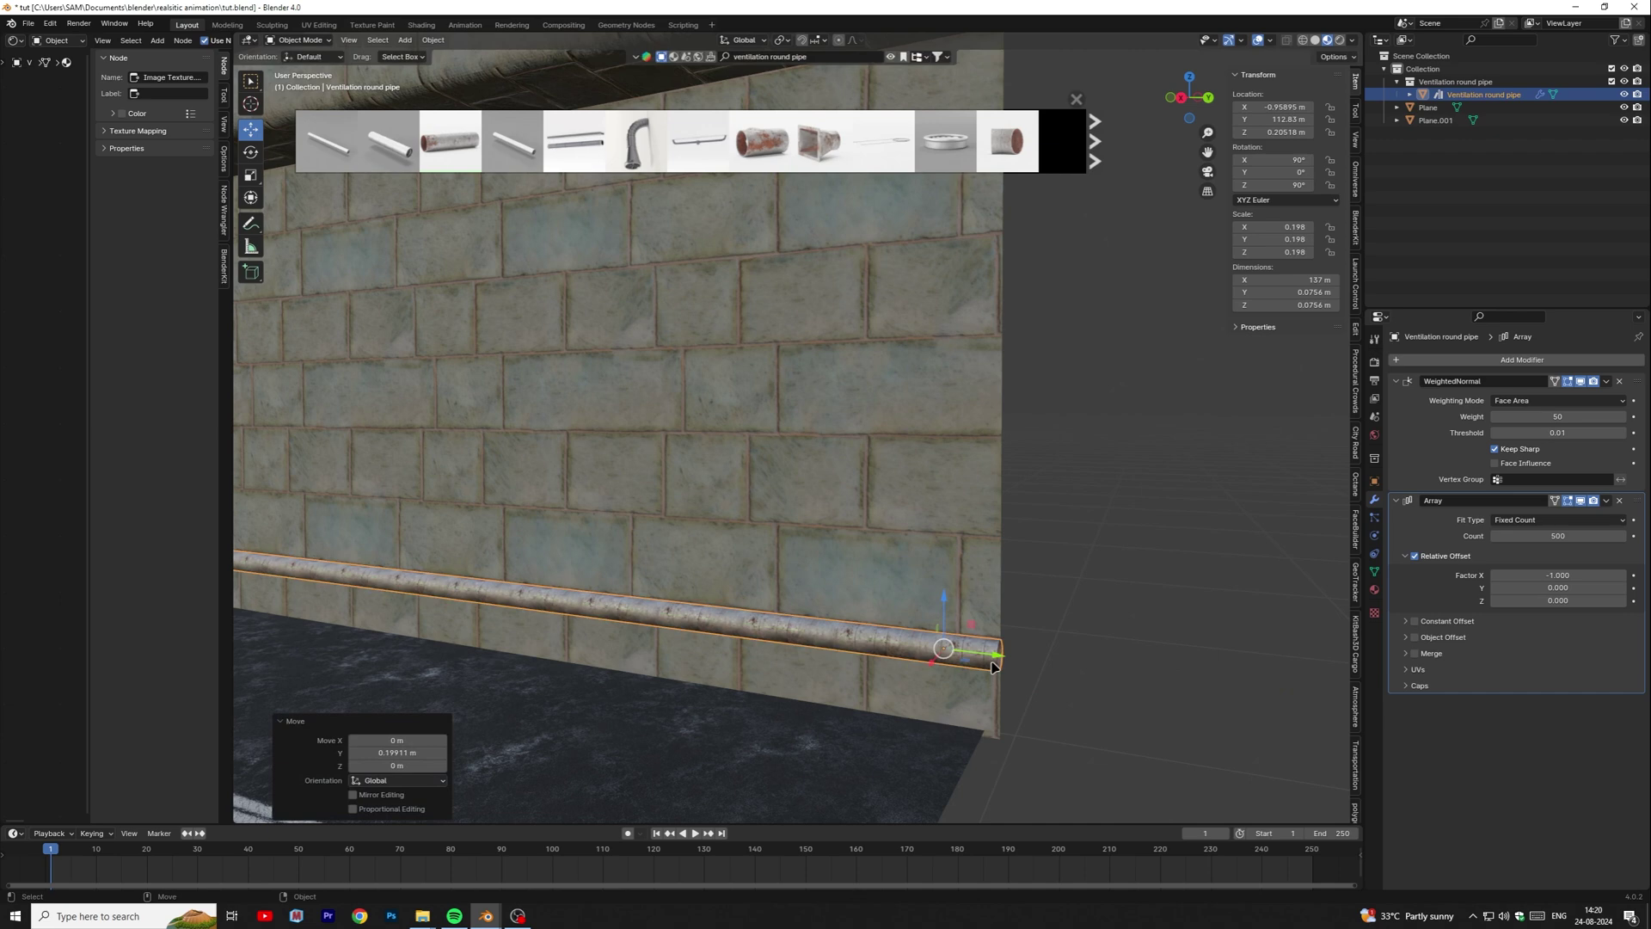
- Scale the pipe down to about 0.126 and shift it along X to about -0.98 m against the wall
{"action": "scroll", "coordinate": [1032, 619], "scroll_direction": "down", "scroll_amount": 8}
{"action": "middle_click_drag", "start_coordinate": [1205, 585], "coordinate": [1069, 591]}
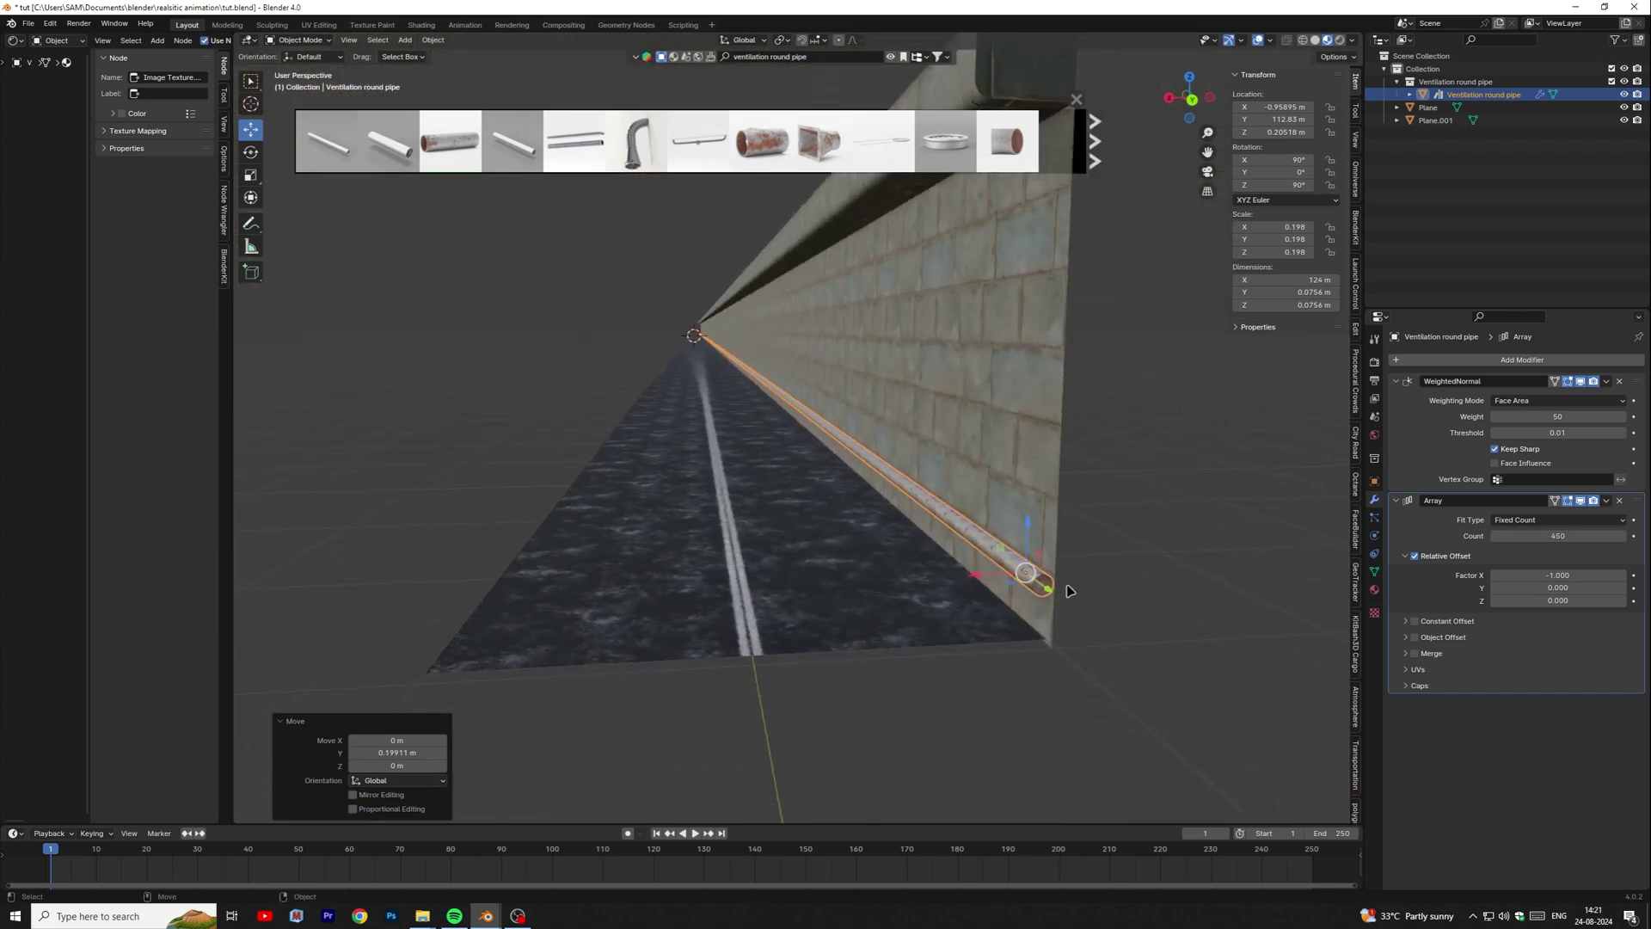
{"action": "key", "text": "s"}
{"action": "left_click", "coordinate": [1021, 597]}
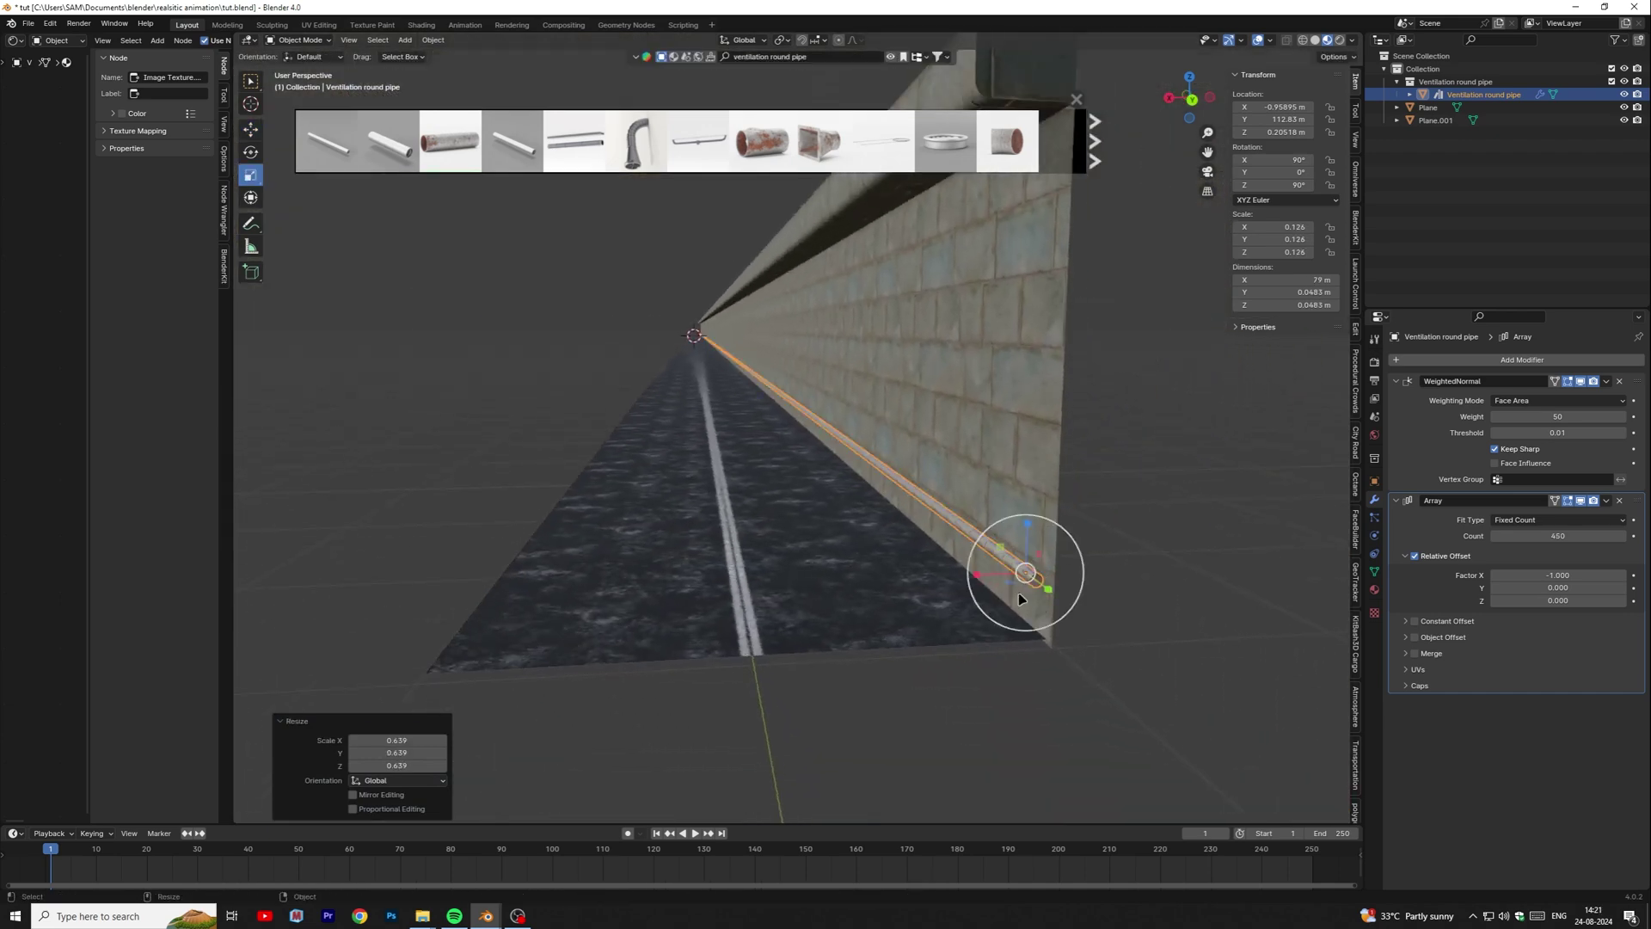
{"action": "key", "text": "g"}
{"action": "key", "text": "x"}
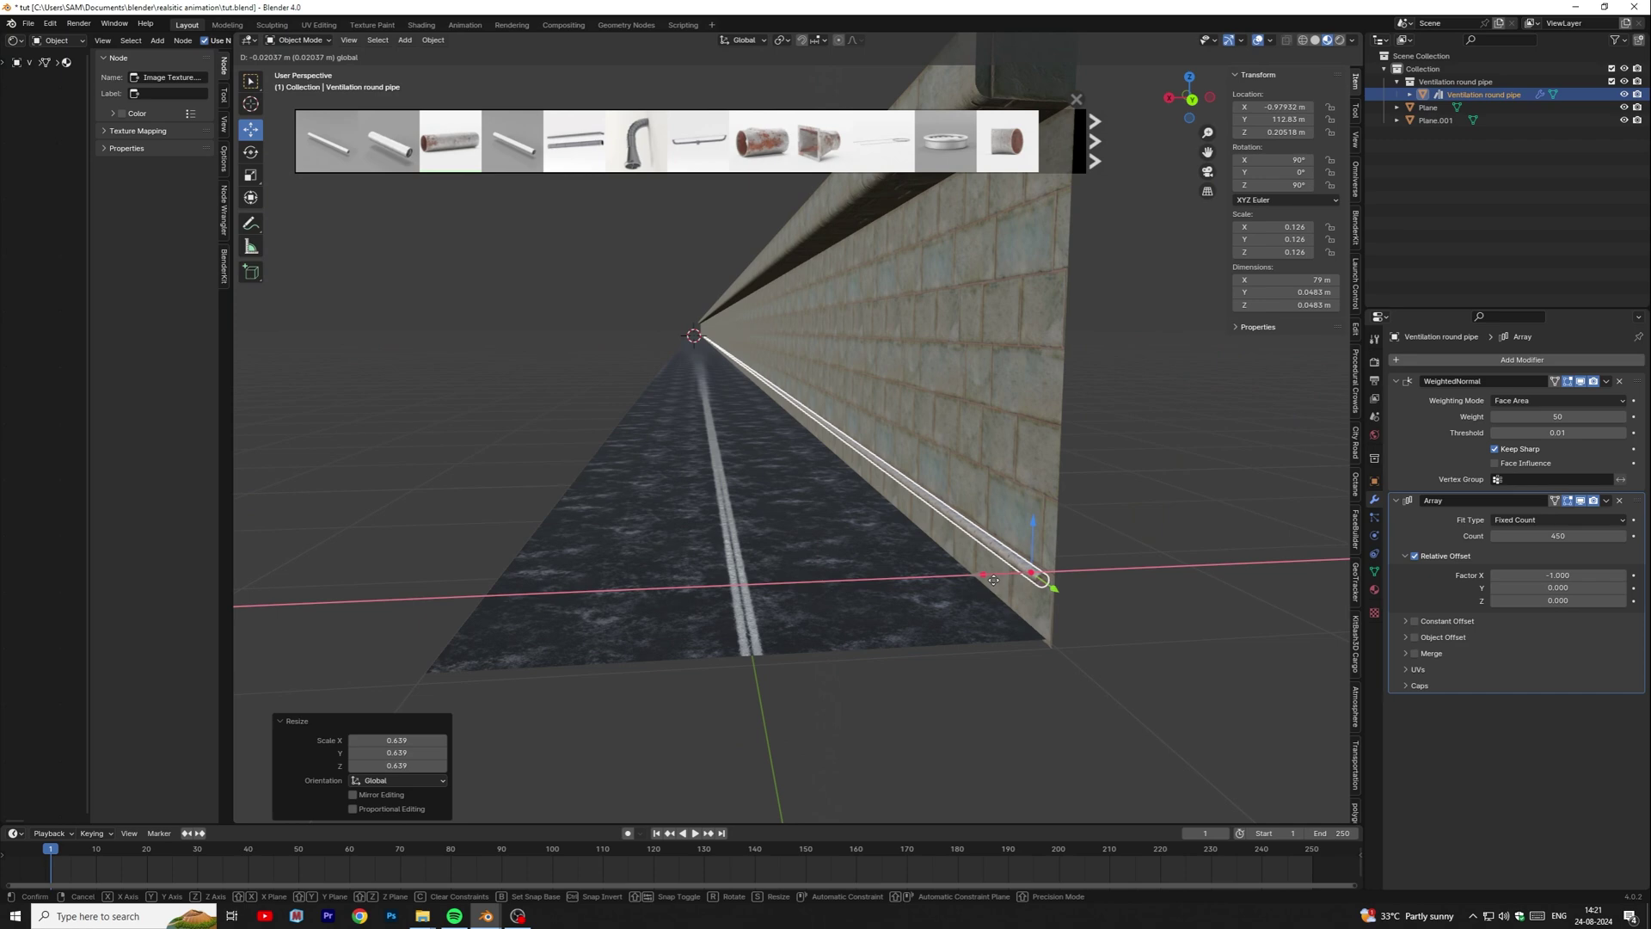
{"action": "left_click", "coordinate": [993, 581]}
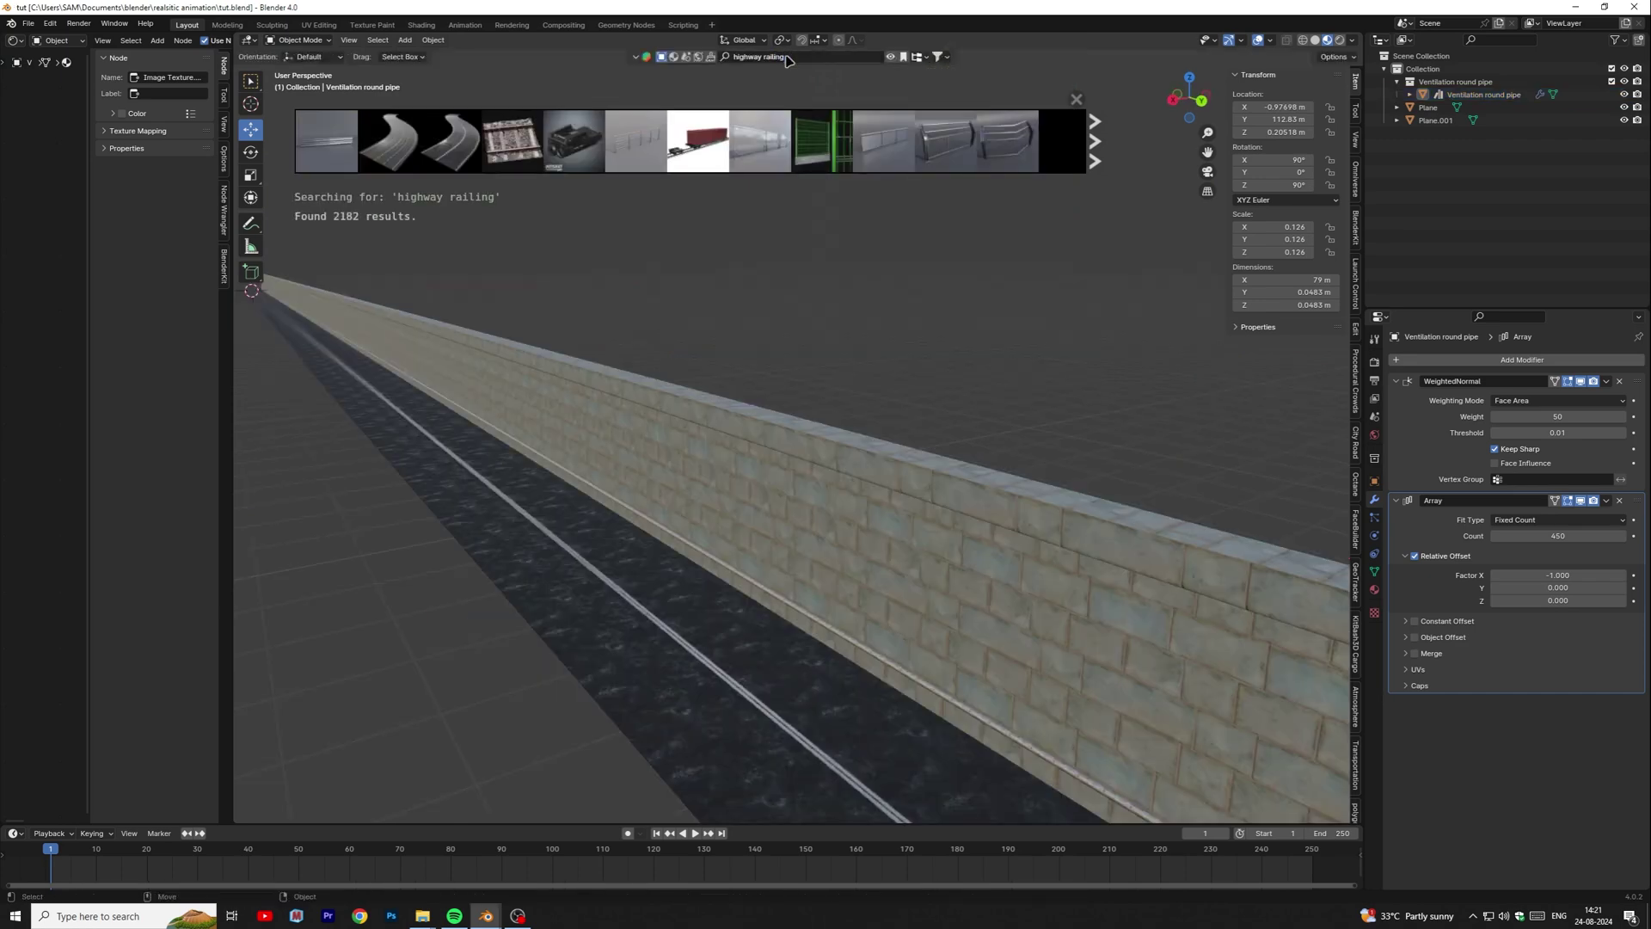
- Place the Highway Rail Guard model from the highway railing search results onto the top of the wall
{"action": "mouse_move", "coordinate": [349, 164]}
{"action": "left_click_drag", "start_coordinate": [325, 153], "coordinate": [920, 503]}
{"action": "left_click_drag", "start_coordinate": [867, 449], "coordinate": [867, 450]}
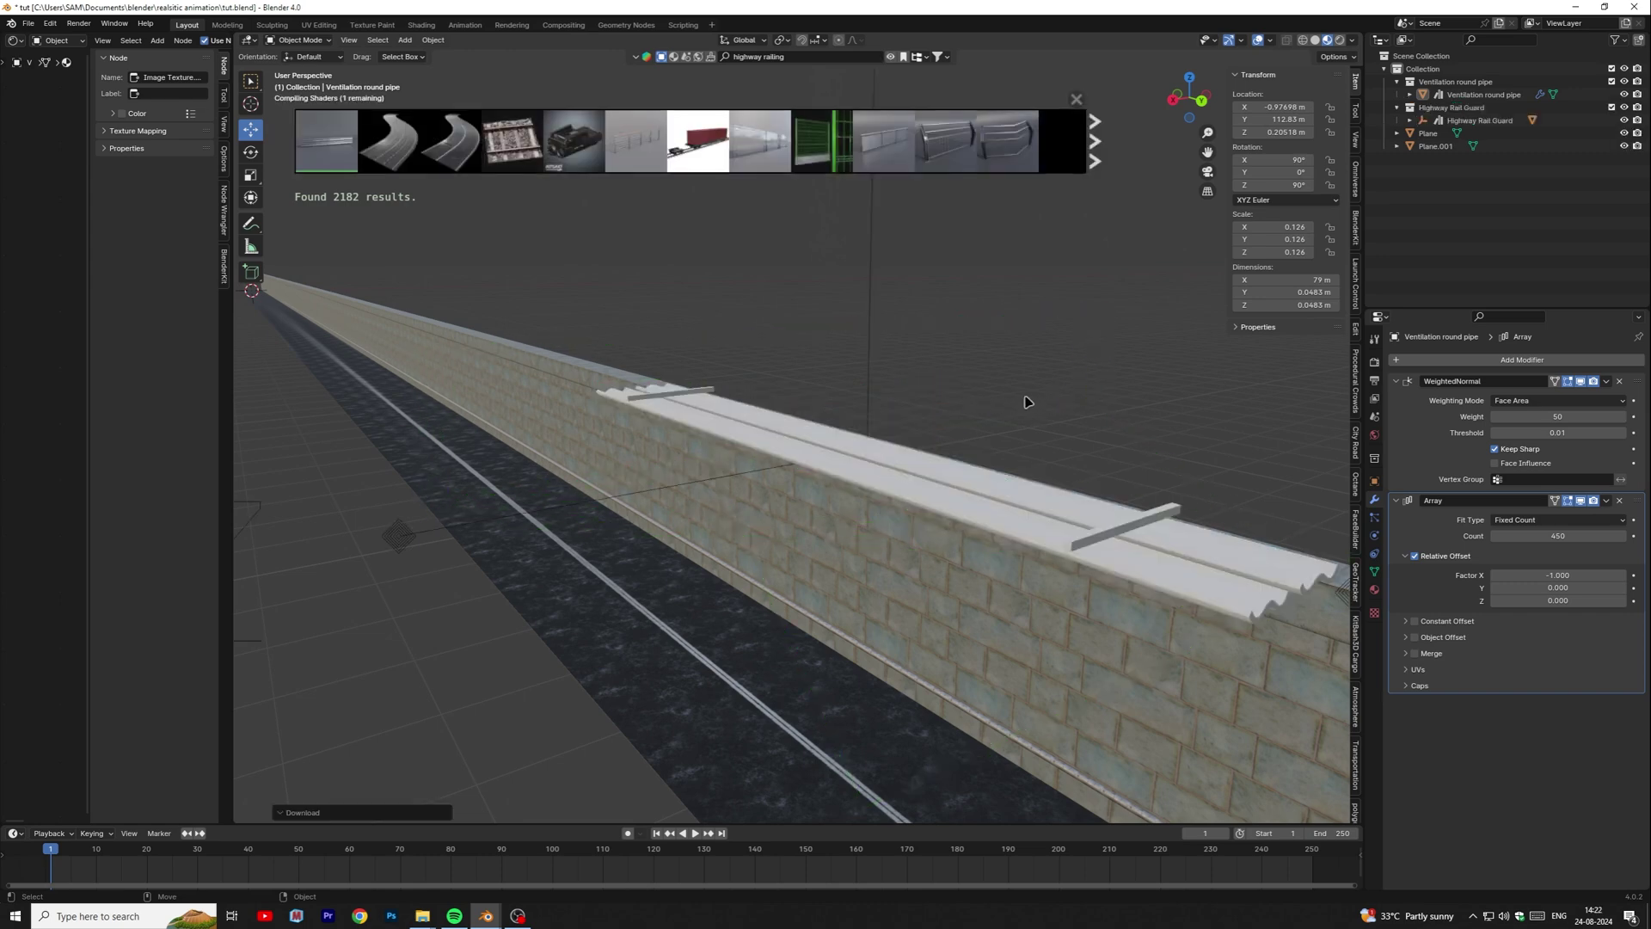
{"action": "middle_click_drag", "start_coordinate": [1029, 401], "coordinate": [972, 406], "text": "alt"}
- Rotate the rail guard -90° to stand upright, scale it to about 0.267 and seat it on the wall's top near the end
{"action": "left_click", "coordinate": [757, 457]}
{"action": "key", "text": "e"}
{"action": "type", "text": "-90"}
{"action": "left_click_drag", "start_coordinate": [745, 456], "coordinate": [841, 473]}
{"action": "key", "text": "Return"}
{"action": "key", "text": "w"}
{"action": "key", "text": "r"}
{"action": "key", "text": "w"}
{"action": "left_click_drag", "start_coordinate": [832, 414], "coordinate": [833, 392]}
{"action": "scroll", "coordinate": [895, 478], "scroll_direction": "up", "scroll_amount": 3}
{"action": "middle_click_drag", "start_coordinate": [899, 483], "coordinate": [870, 501]}
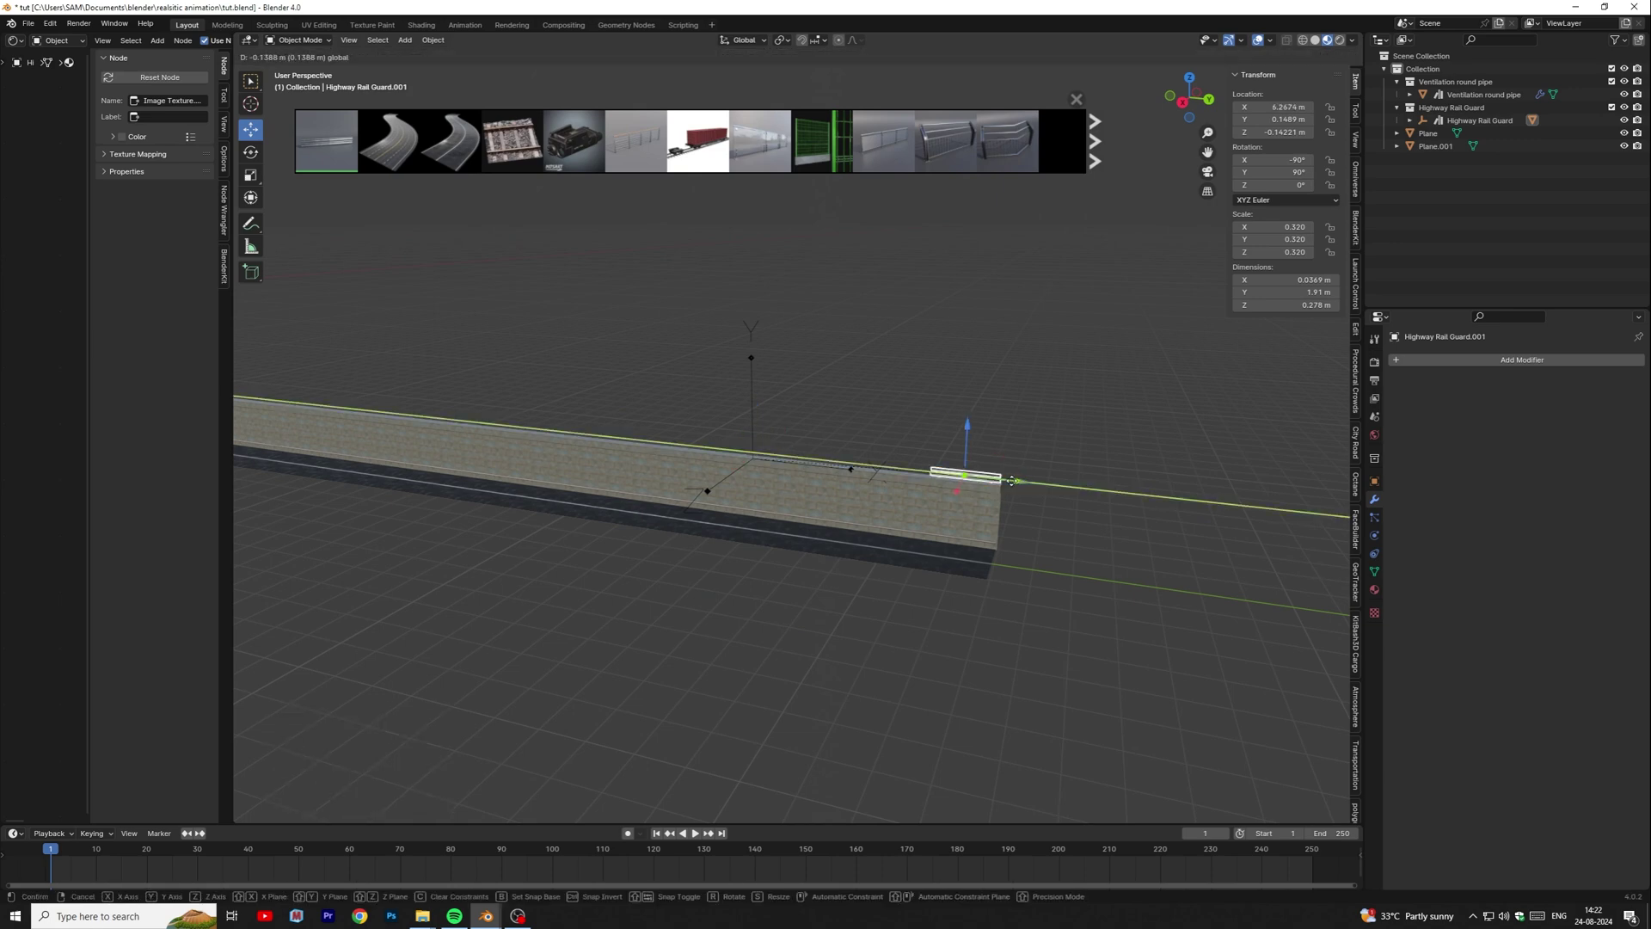
{"action": "scroll", "coordinate": [952, 472], "scroll_direction": "up", "scroll_amount": 3}
- Add an Array modifier to the rail guard with relative offset X 0, Y 1 and a count of 70
{"action": "left_click", "coordinate": [1543, 361]}
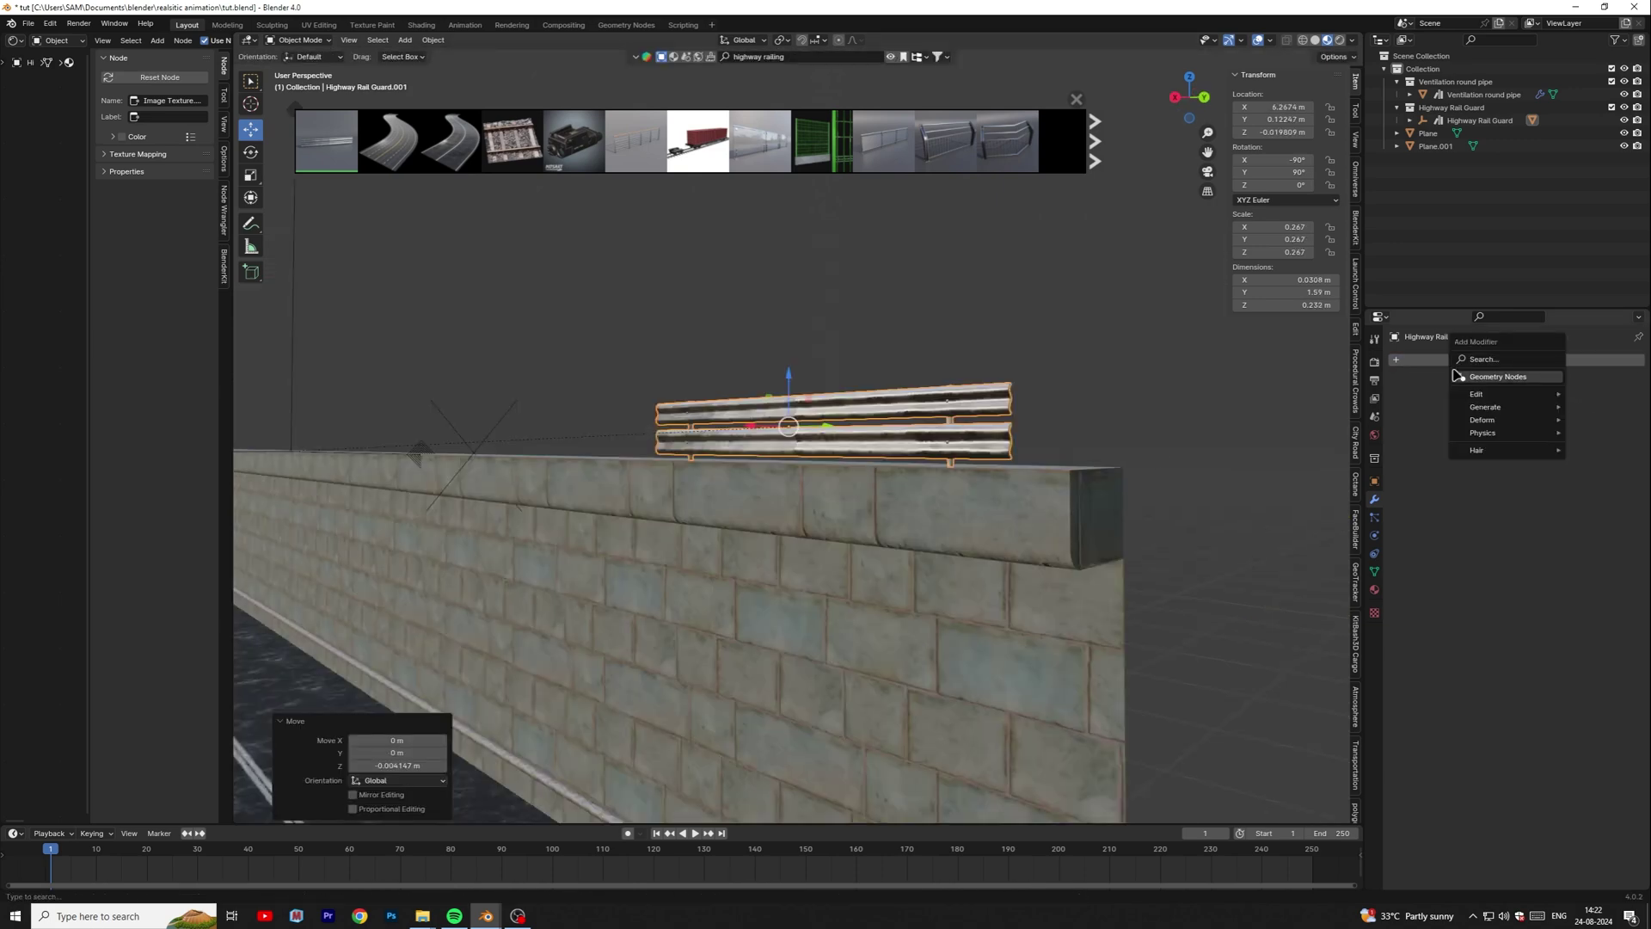
{"action": "key", "text": "space"}
{"action": "left_click", "coordinate": [1429, 380]}
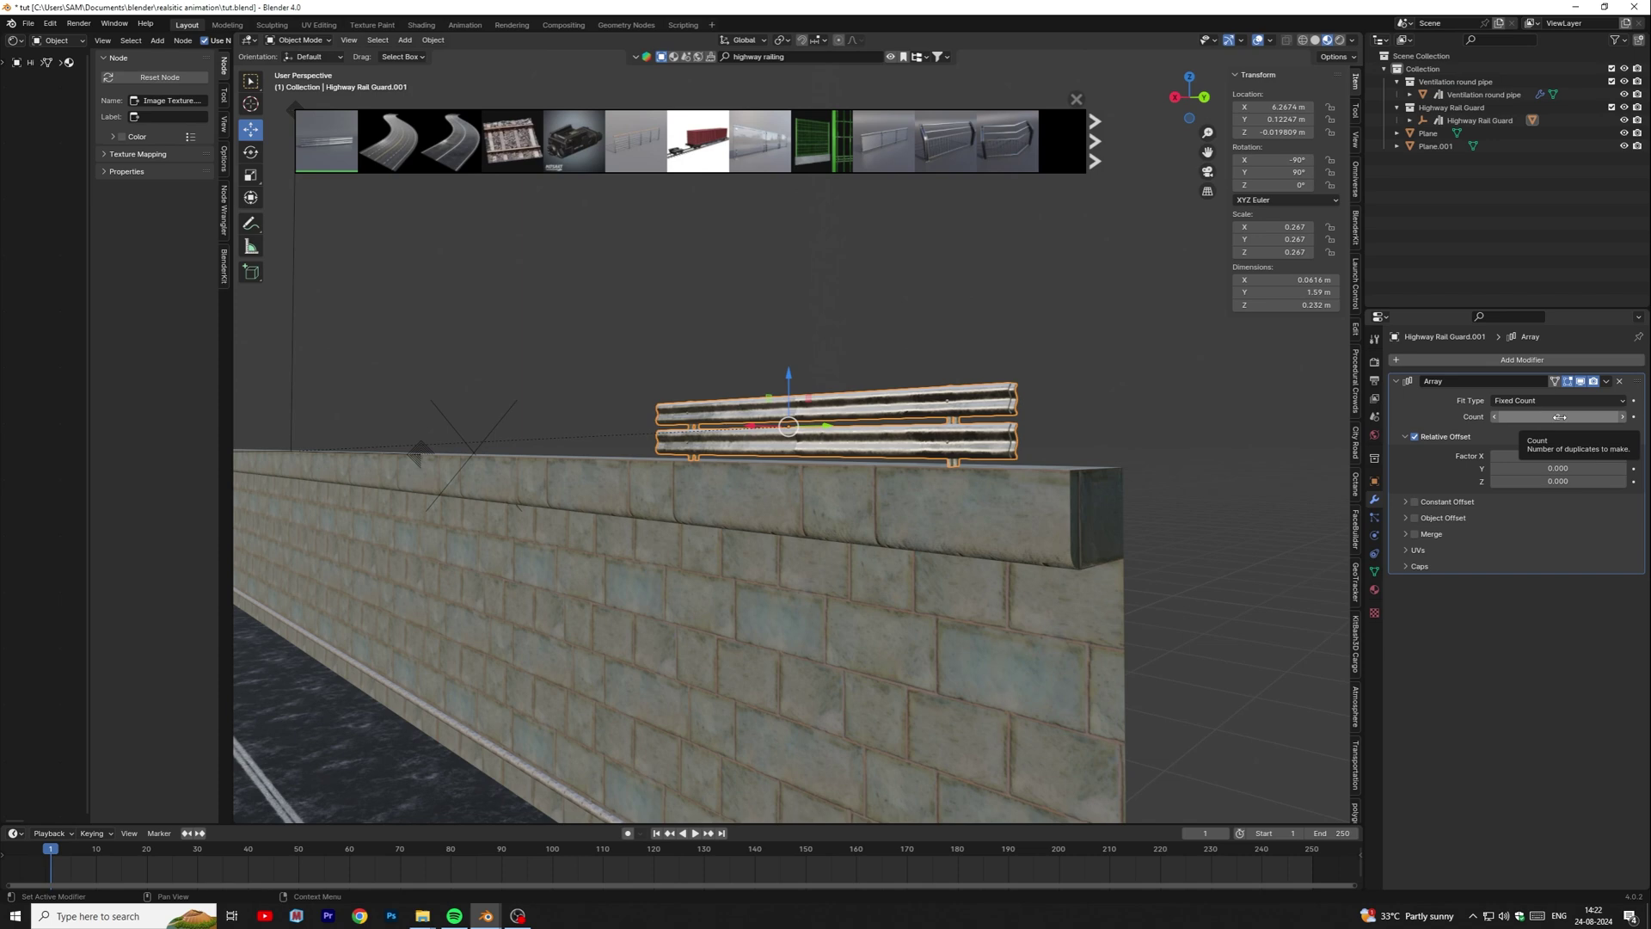
{"action": "left_click_drag", "start_coordinate": [1557, 468], "coordinate": [1617, 468]}
{"action": "left_click", "coordinate": [1557, 468]}
{"action": "type", "text": "1"}
{"action": "key", "text": "Return"}
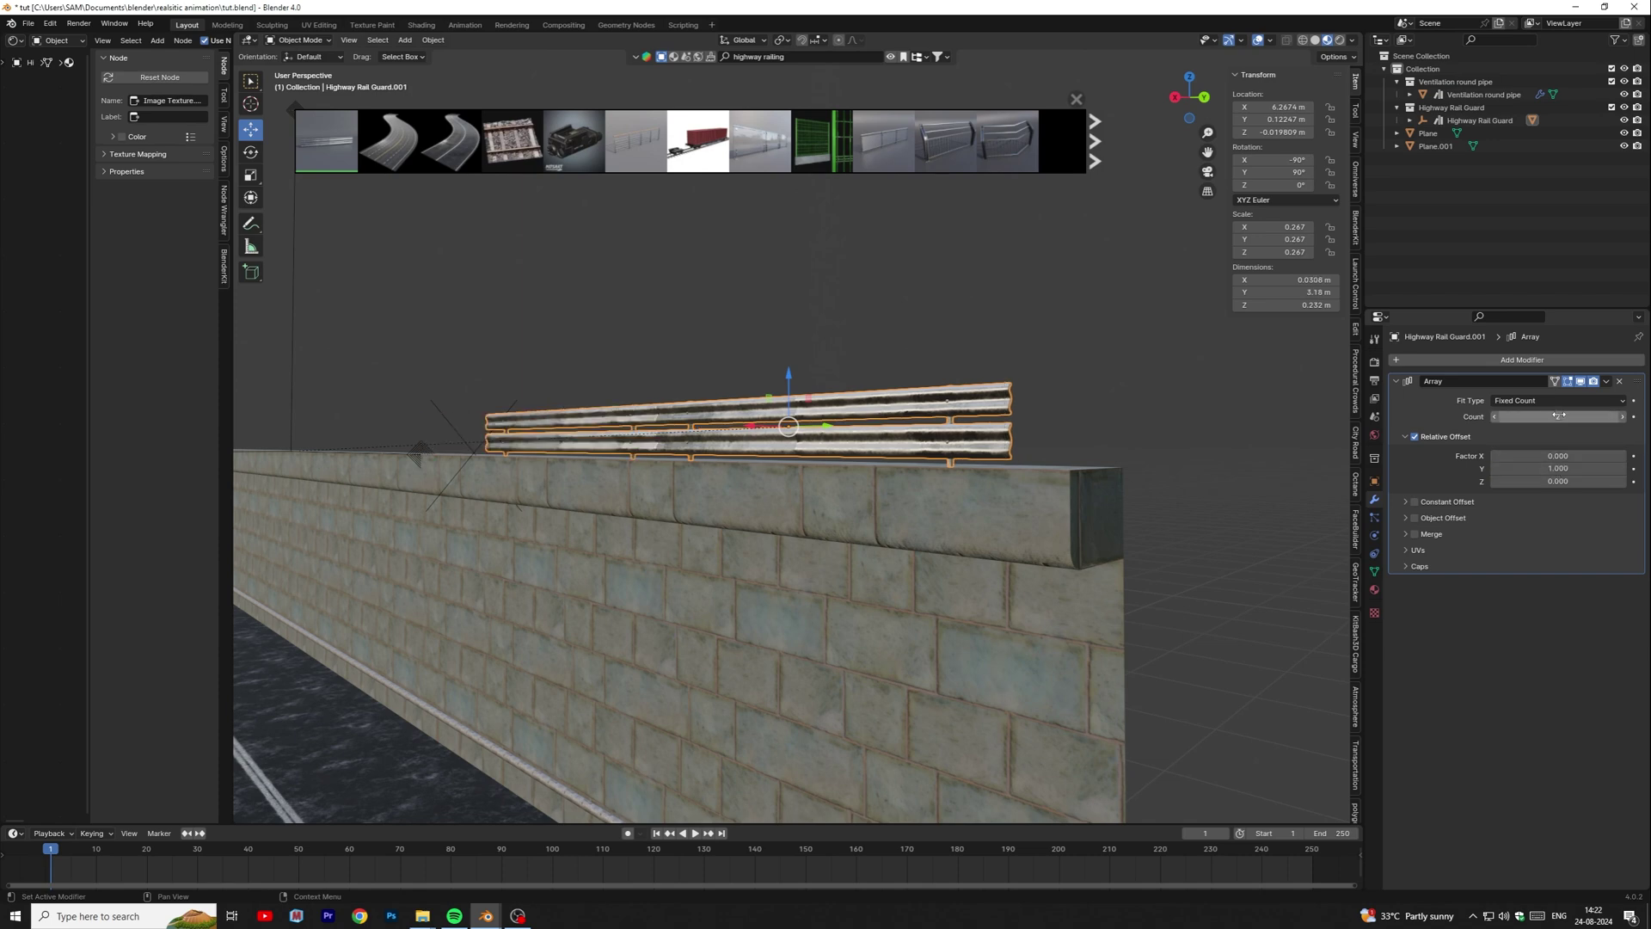
{"action": "key", "text": "Return"}
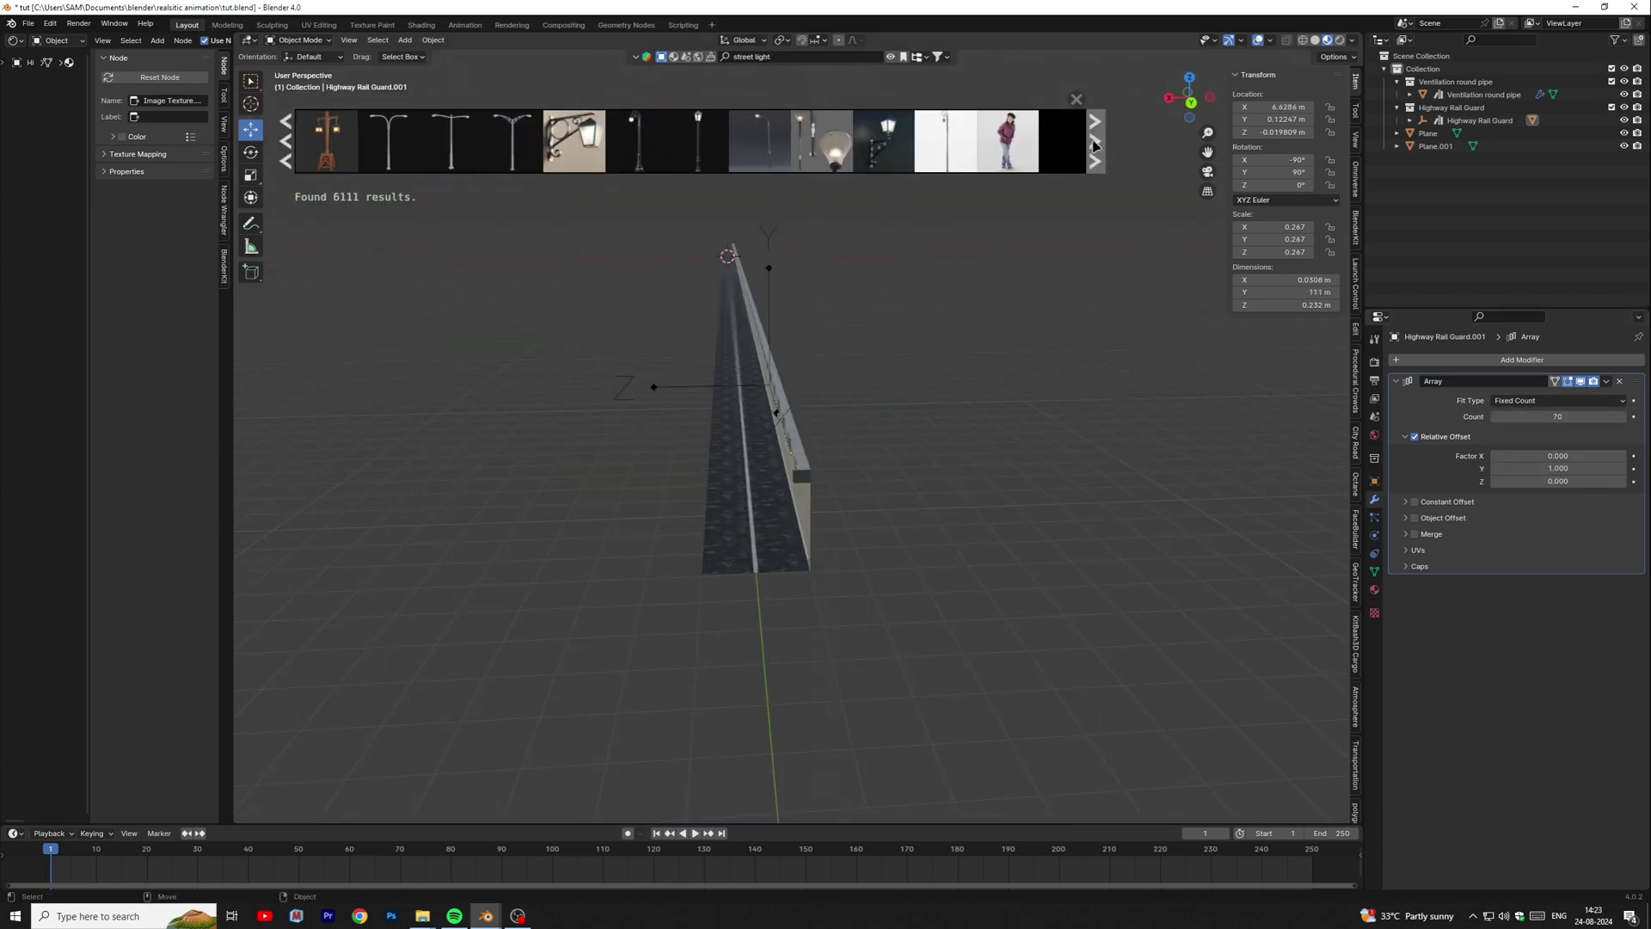
- Place the Shinning side street lamp model on the road near the wall's end and select its root object
{"action": "mouse_move", "coordinate": [773, 127]}
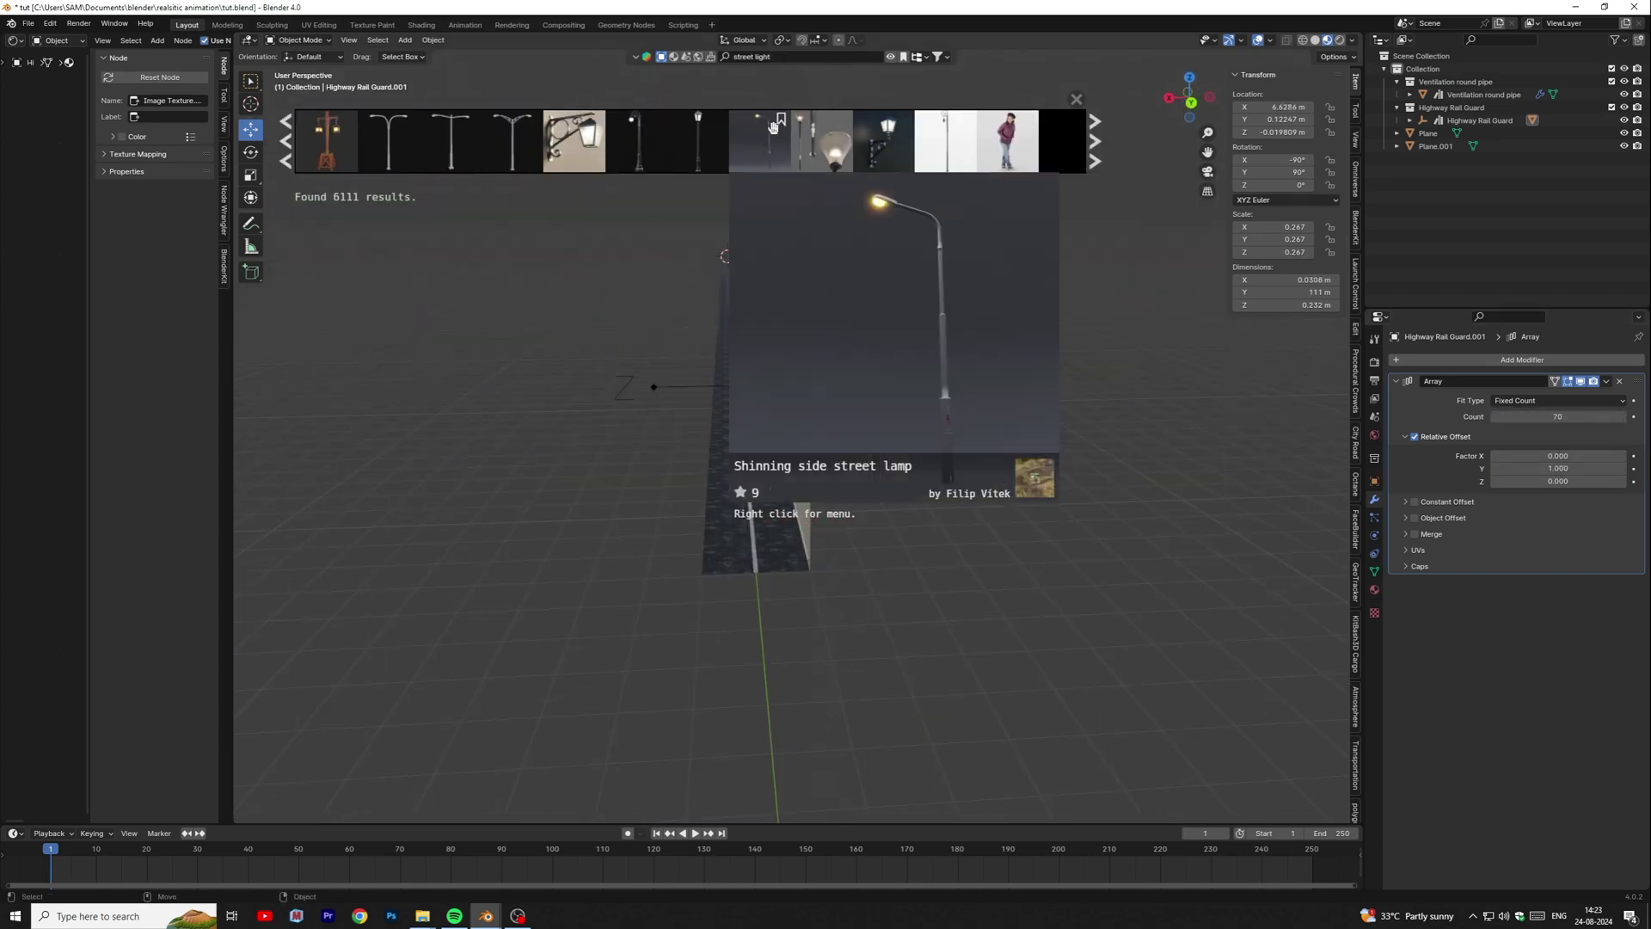
{"action": "left_click_drag", "start_coordinate": [773, 127], "coordinate": [757, 516]}
{"action": "scroll", "coordinate": [756, 517], "scroll_direction": "up", "scroll_amount": 4}
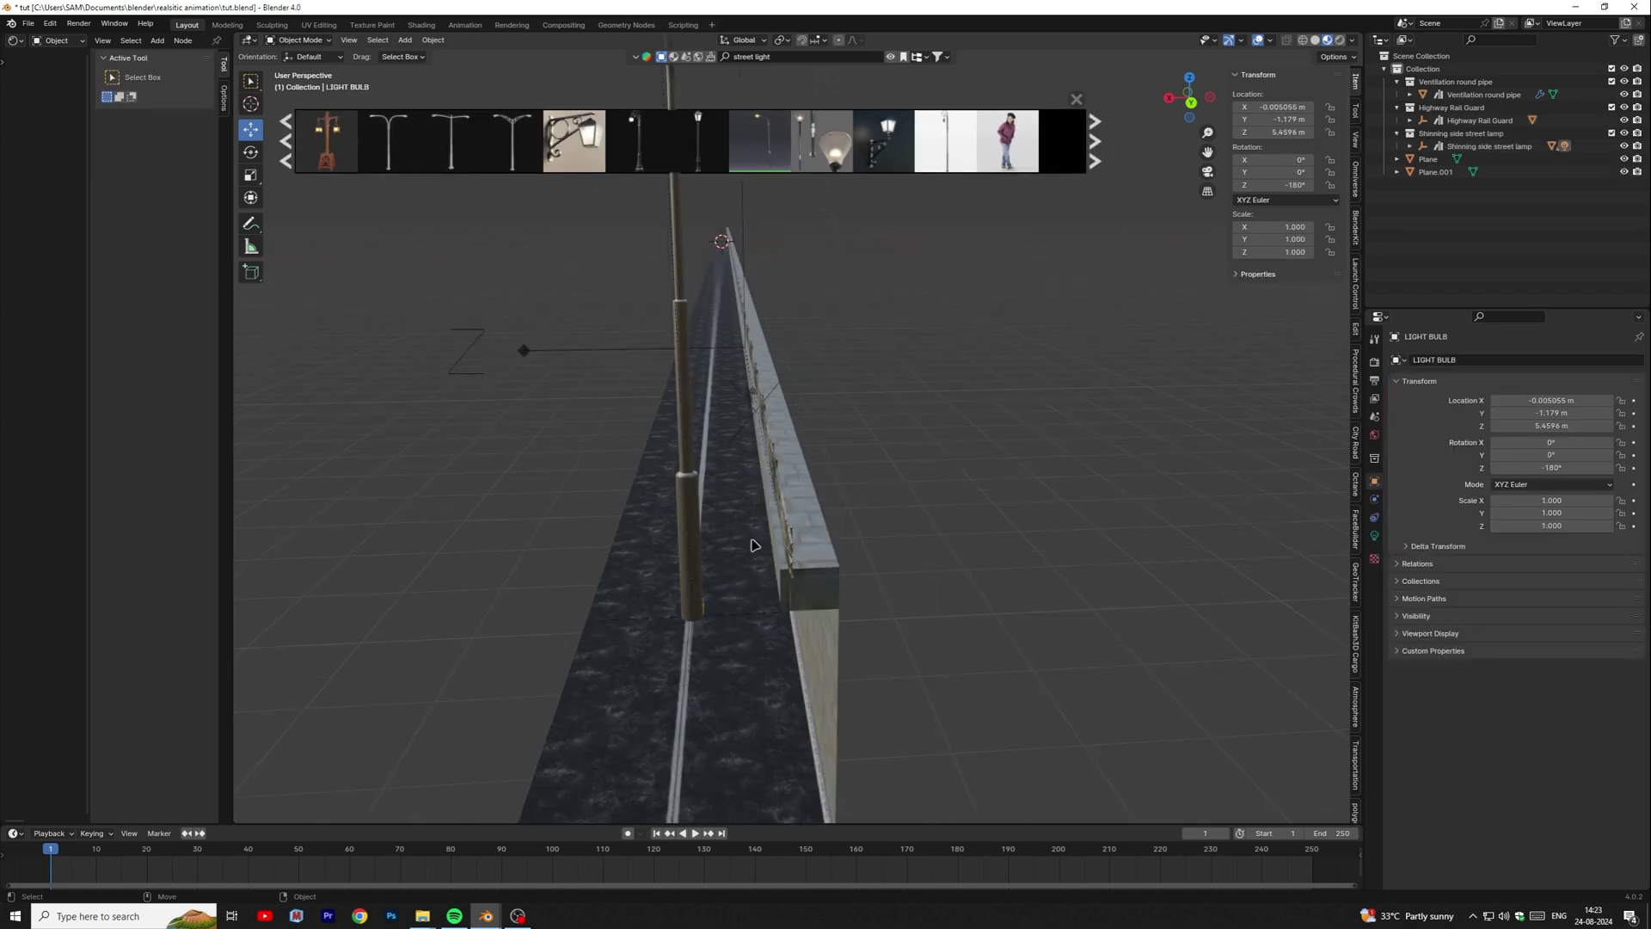
{"action": "key", "text": "a"}
{"action": "left_click", "coordinate": [1484, 95]}
{"action": "left_click", "coordinate": [1489, 146]}
{"action": "middle_click_drag", "start_coordinate": [665, 634], "coordinate": [765, 621]}
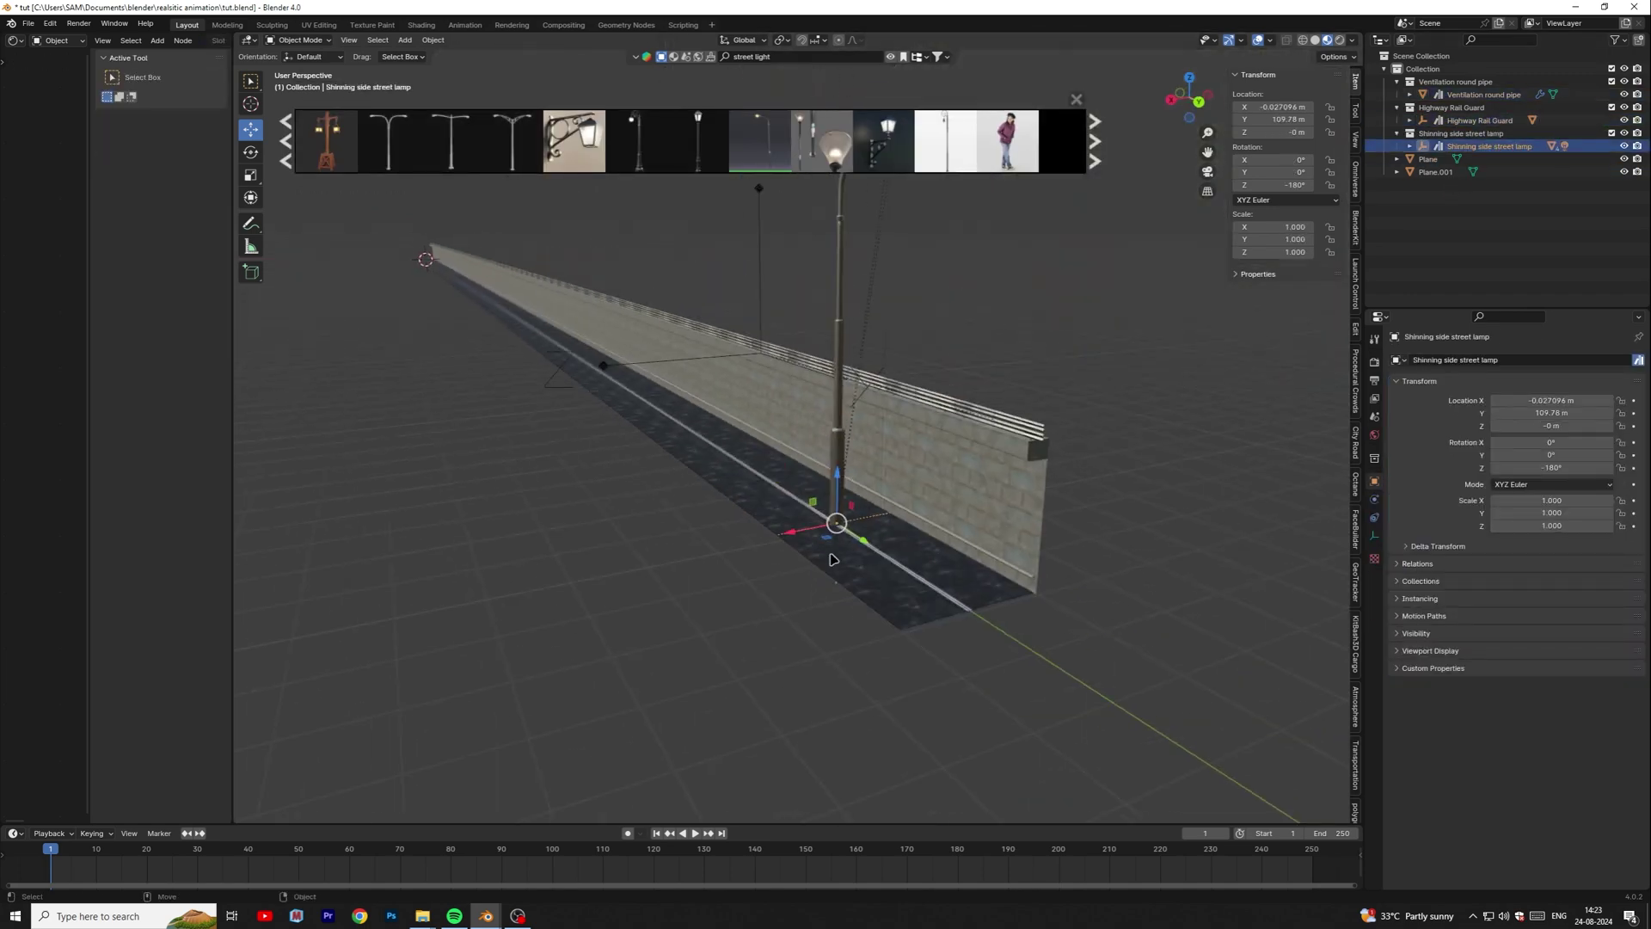
- Scale the street lamp down, shift it toward the wall and rotate it so its arm reaches over the road
{"action": "key", "text": "s"}
{"action": "left_click", "coordinate": [796, 531]}
{"action": "left_click_drag", "start_coordinate": [787, 531], "coordinate": [860, 520]}
{"action": "middle_click_drag", "start_coordinate": [860, 520], "coordinate": [774, 558]}
{"action": "key", "text": "shift+space"}
{"action": "key", "text": "r"}
{"action": "left_click_drag", "start_coordinate": [774, 550], "coordinate": [749, 521], "text": "ctrl"}
{"action": "middle_click_drag", "start_coordinate": [827, 571], "coordinate": [790, 569]}
- Fine-tune the street lamp's scale and position it beside the end of the wall
{"action": "key", "text": "s"}
{"action": "left_click_drag", "start_coordinate": [815, 578], "coordinate": [810, 575]}
{"action": "key", "text": "shift+space"}
{"action": "key", "text": "g"}
{"action": "left_click_drag", "start_coordinate": [783, 571], "coordinate": [753, 593]}
{"action": "left_click_drag", "start_coordinate": [707, 571], "coordinate": [704, 571]}
{"action": "middle_click_drag", "start_coordinate": [774, 575], "coordinate": [946, 533]}
- Join the lamp top and both voltage wire meshes into the LAMP_FLAG object
{"action": "left_click", "coordinate": [904, 303]}
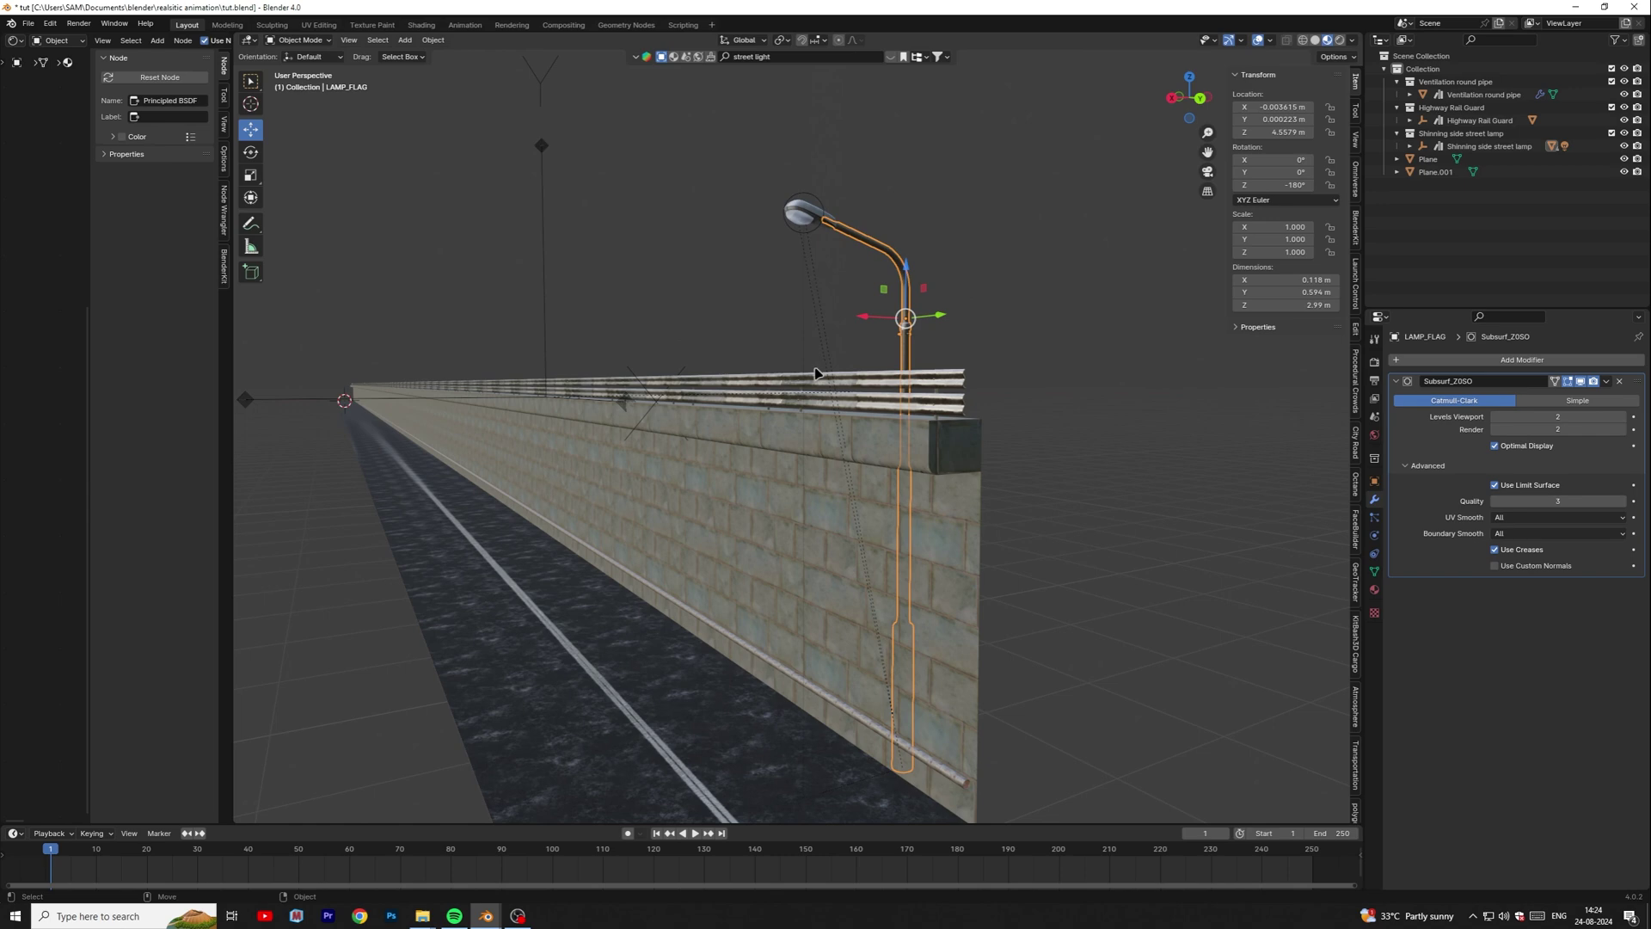
{"action": "key", "text": "KP_Decimal"}
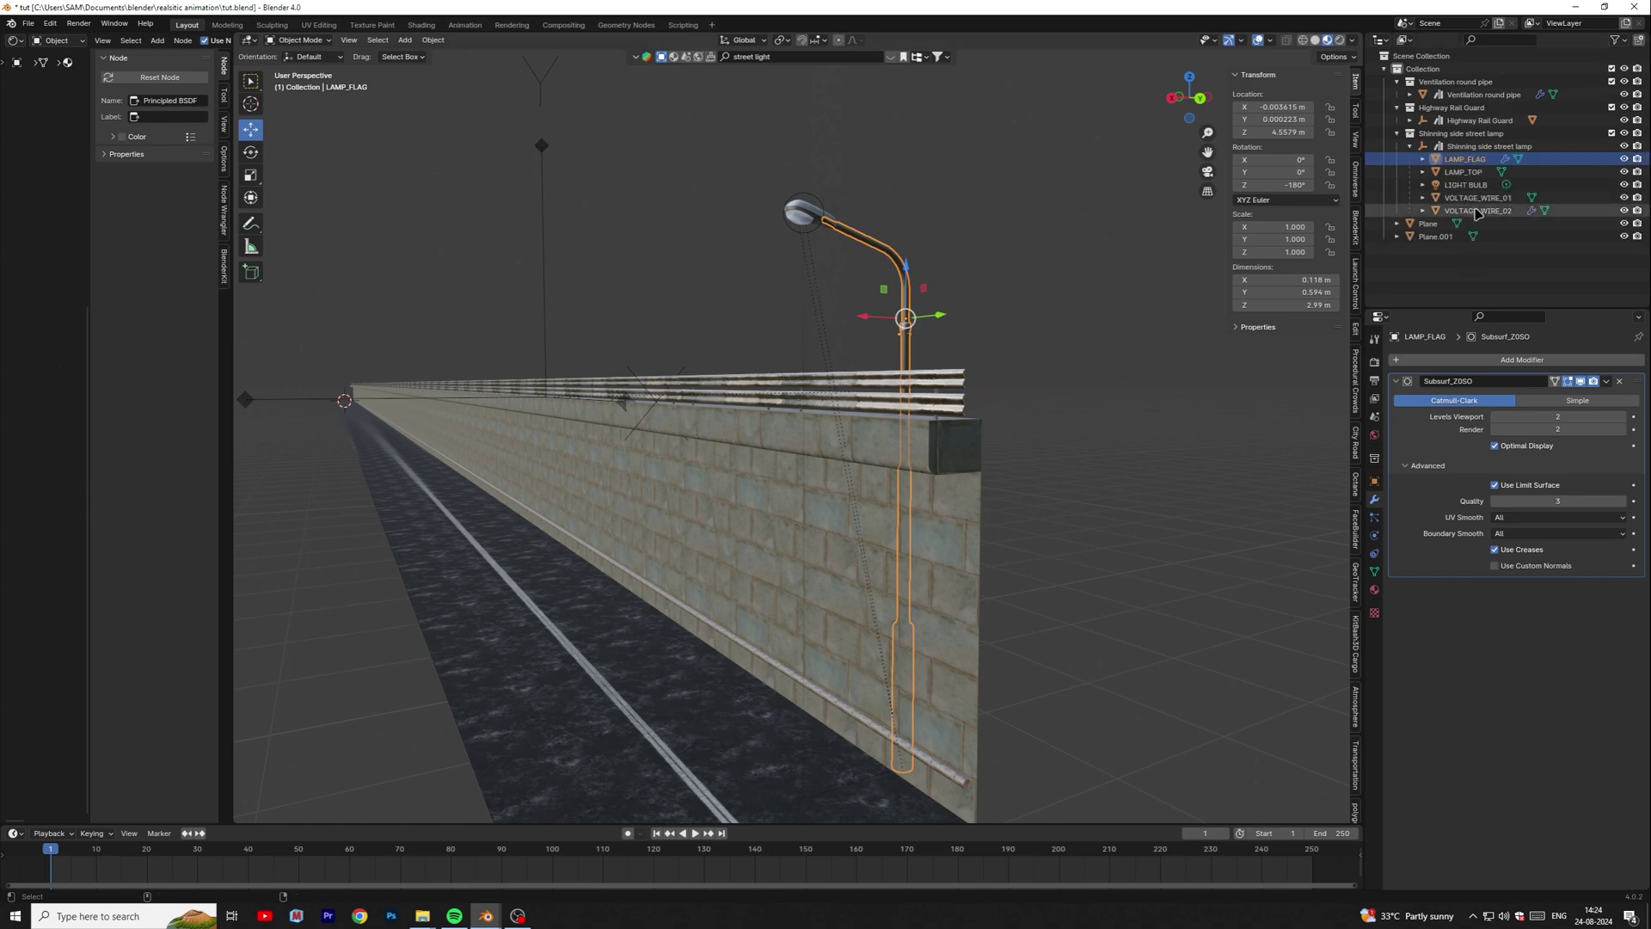
{"action": "right_click", "coordinate": [859, 240]}
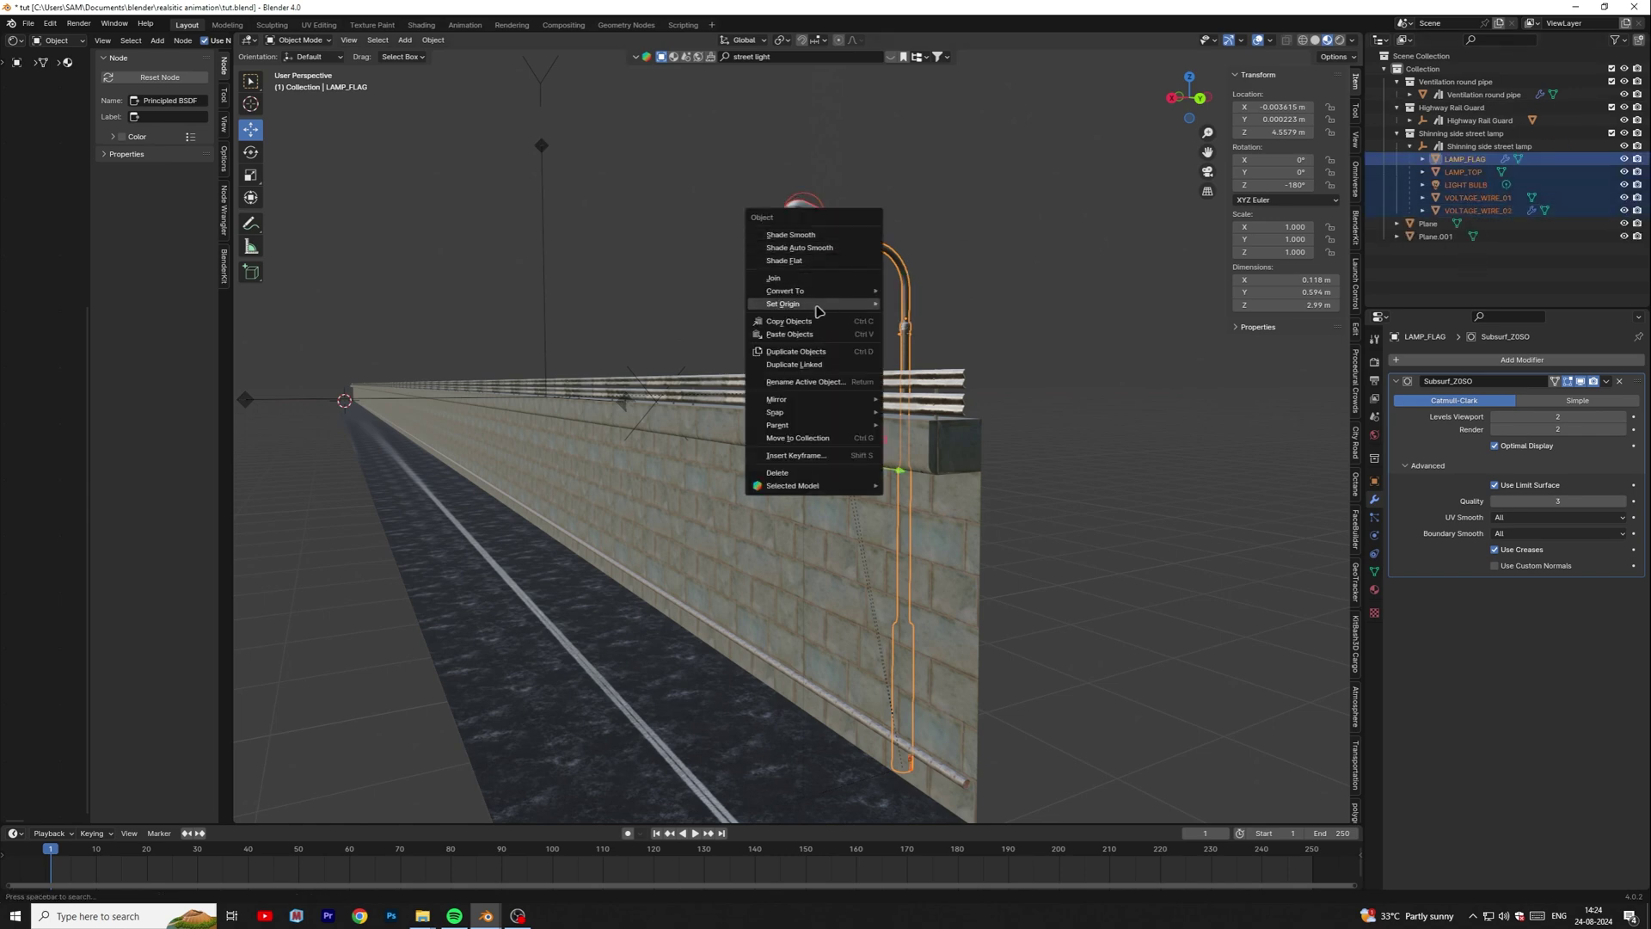
{"action": "left_click", "coordinate": [778, 278]}
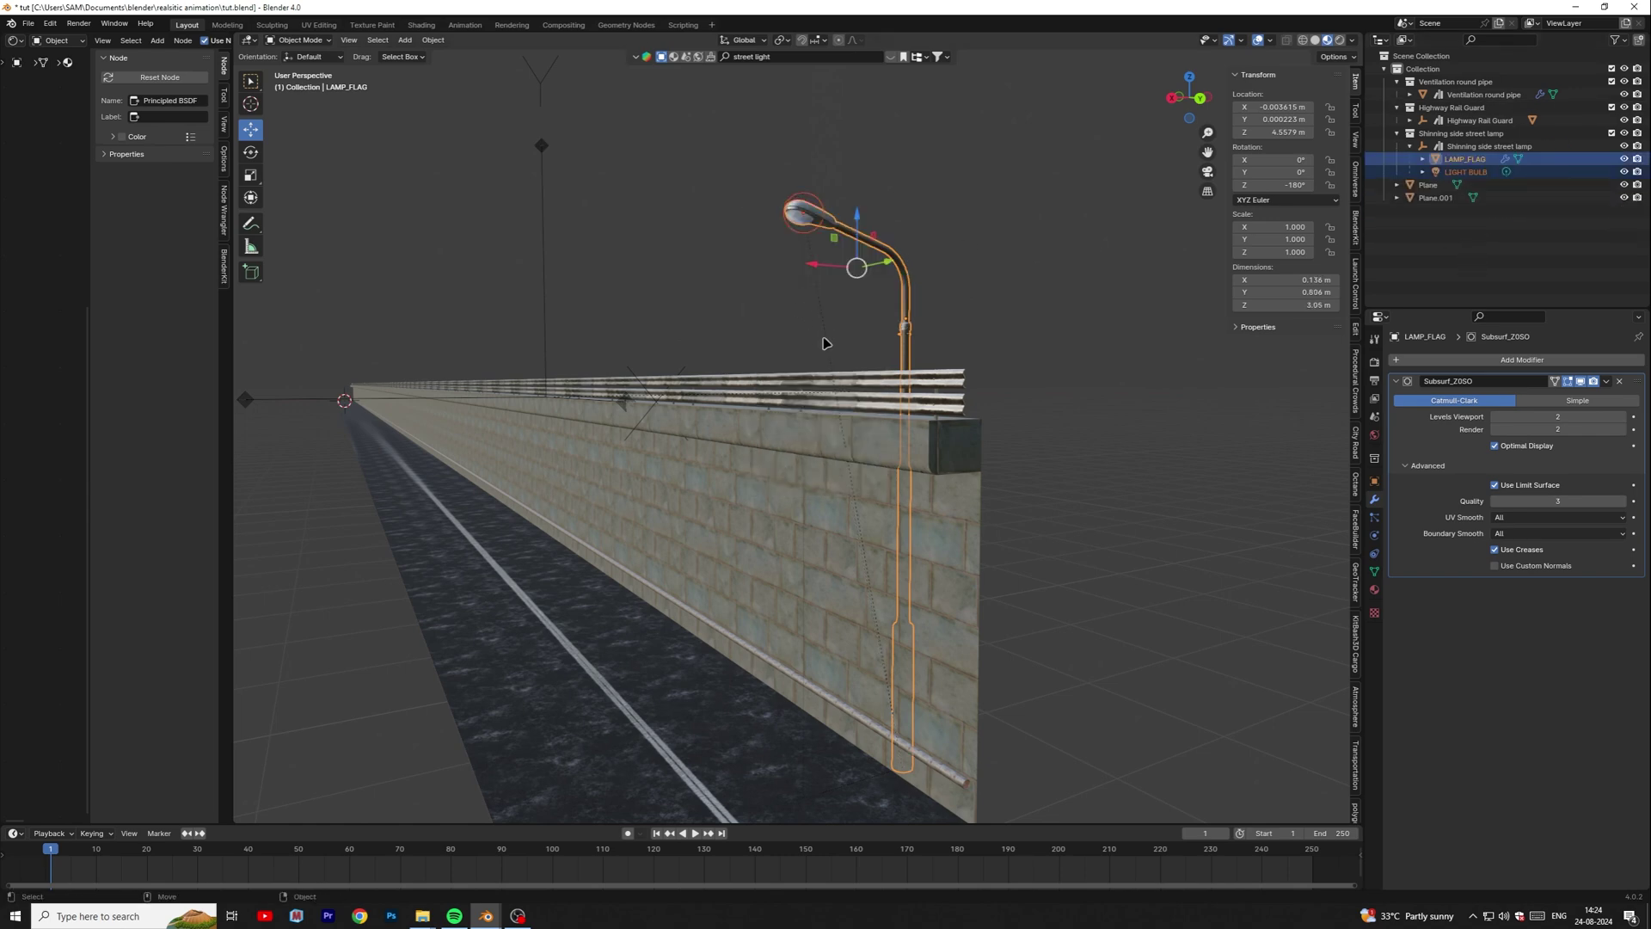
- Add an Array modifier to the joined lamp and set its relative offset X factor to 20
{"action": "left_click", "coordinate": [1492, 362]}
{"action": "left_click", "coordinate": [1444, 362]}
{"action": "left_click", "coordinate": [1438, 384]}
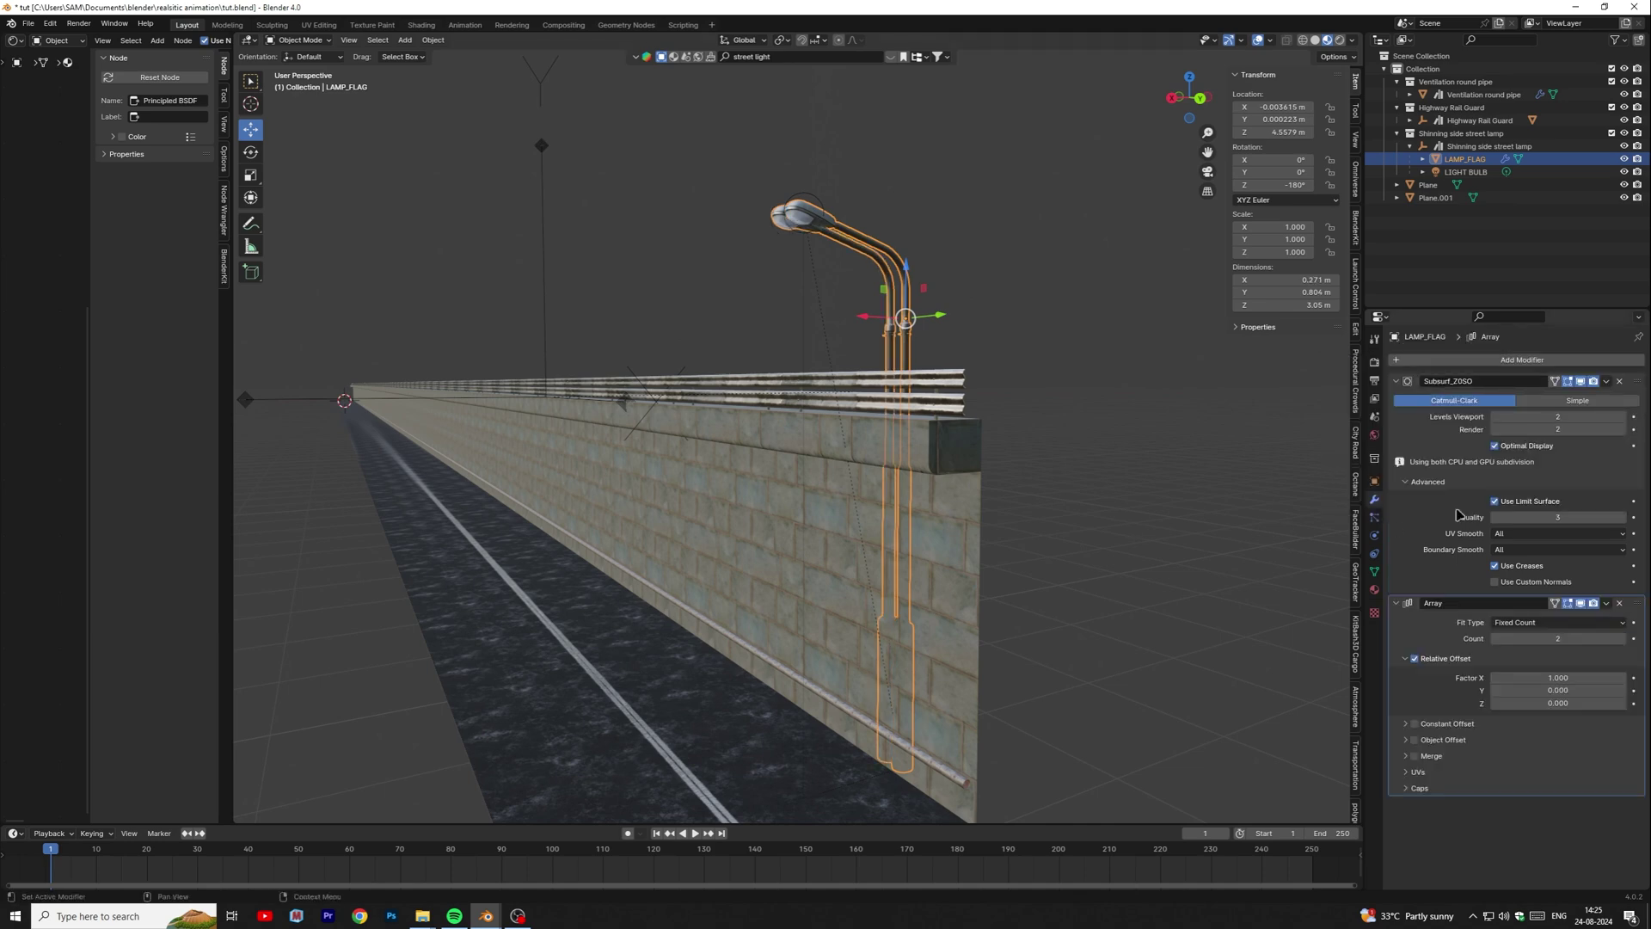
{"action": "middle_click_drag", "start_coordinate": [959, 535], "coordinate": [1011, 539]}
{"action": "type", "text": "5"}
{"action": "key", "text": "Return"}
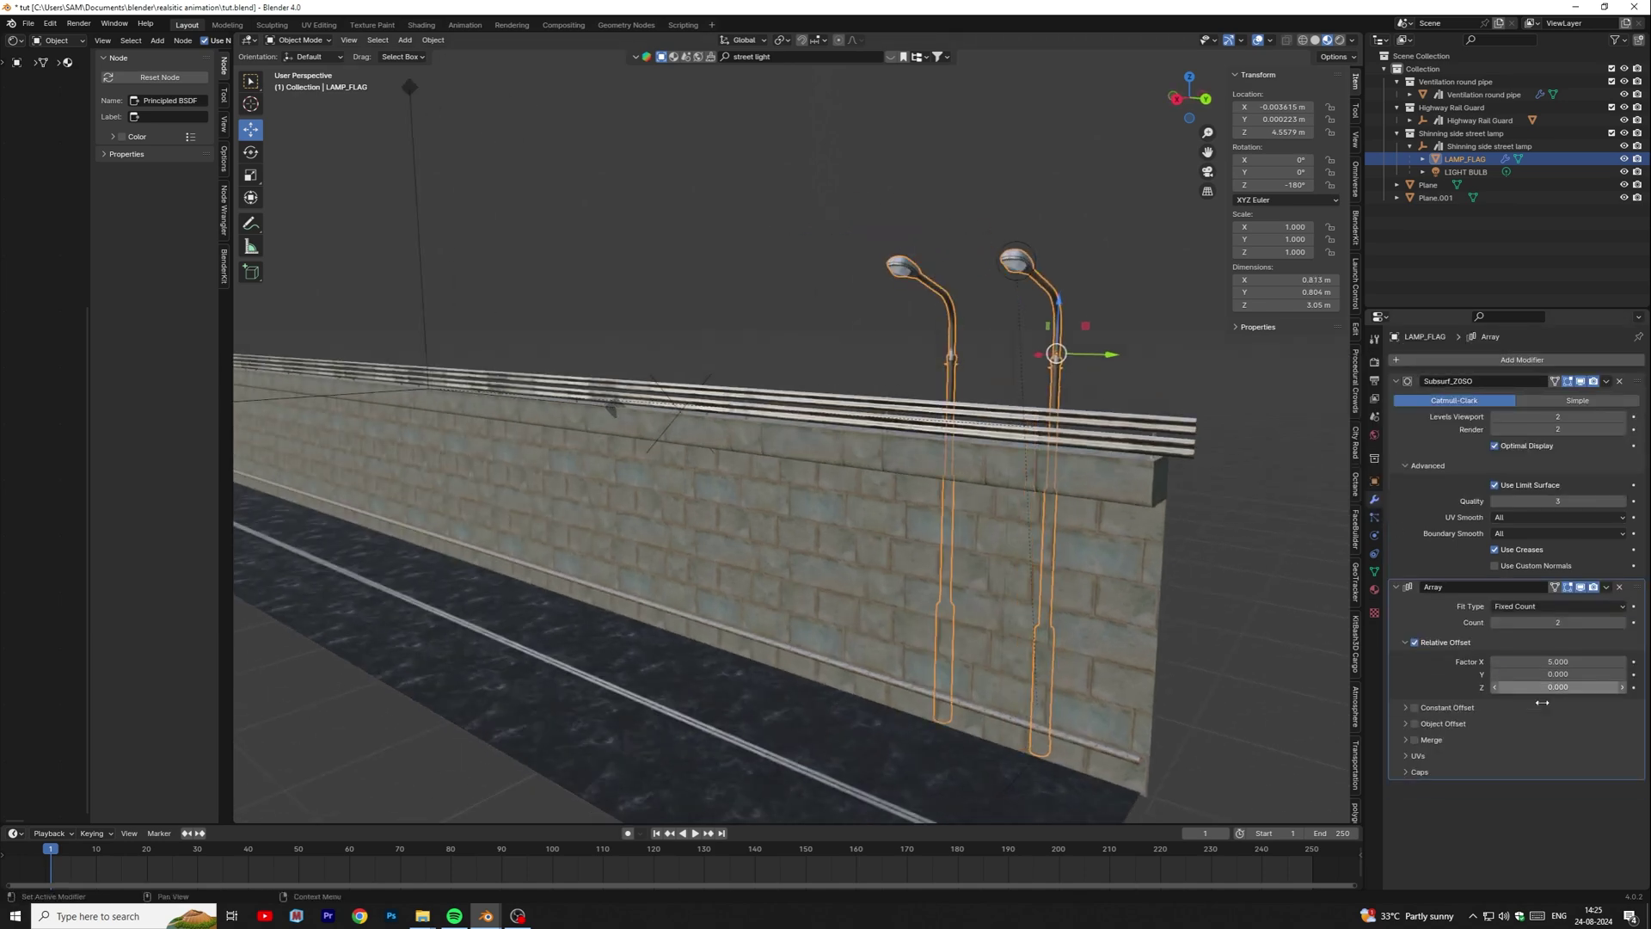
{"action": "key", "text": "Return"}
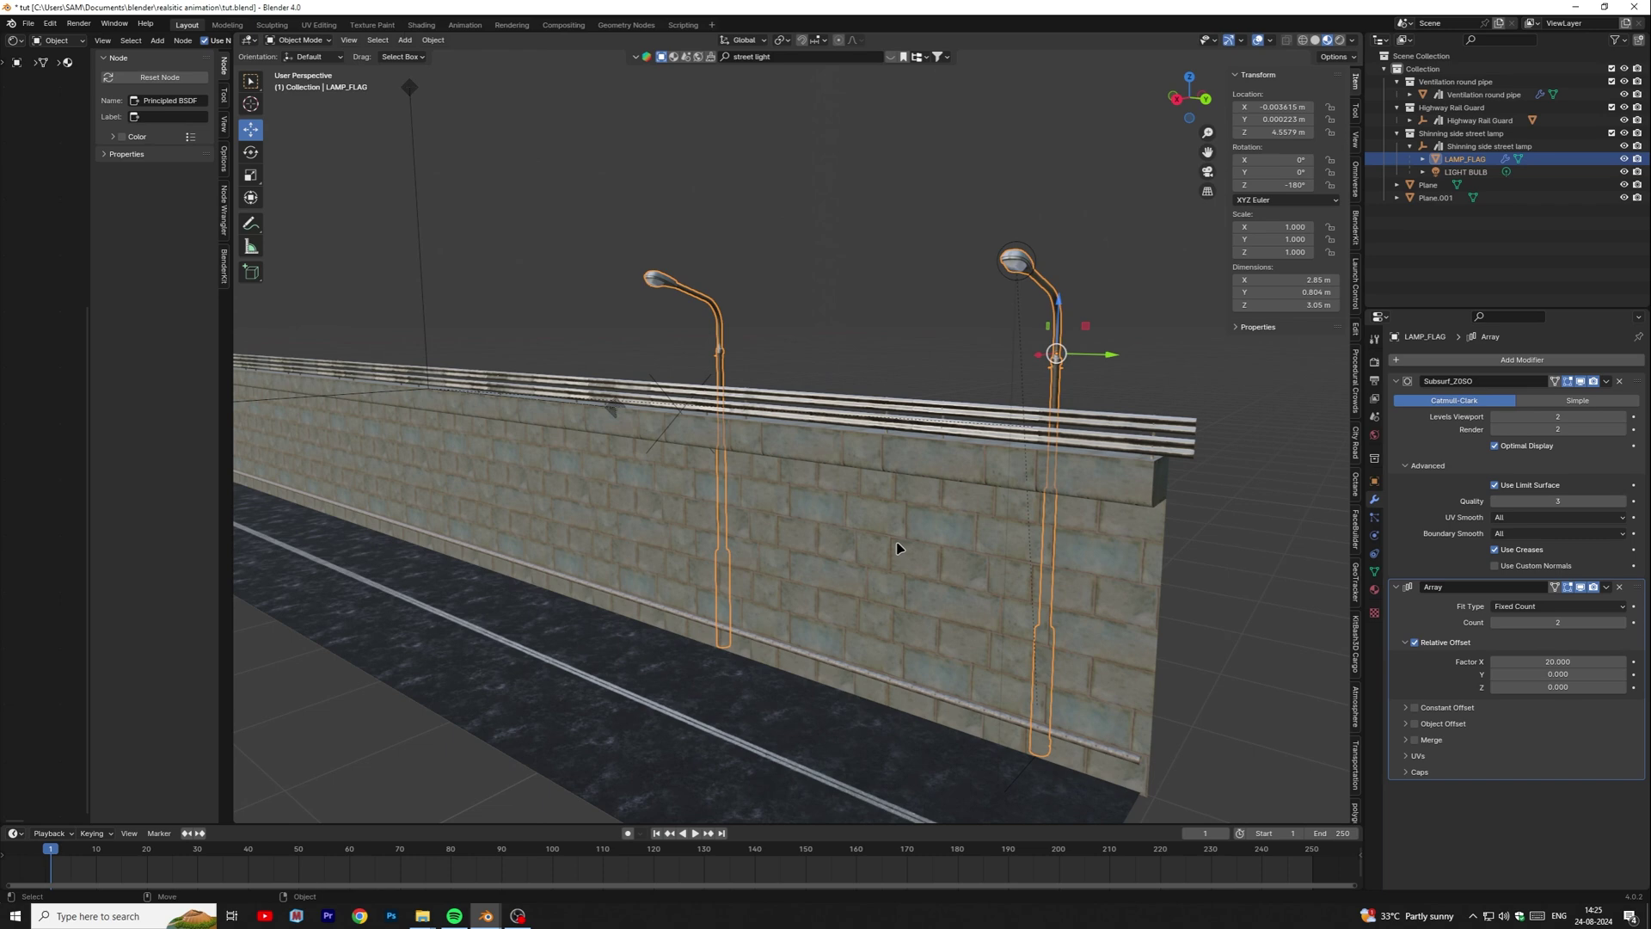
- Set the lamp array's count to 45 so the lamps line the whole wall
{"action": "scroll", "coordinate": [896, 548], "scroll_direction": "down", "scroll_amount": 2}
{"action": "middle_click_drag", "start_coordinate": [896, 548], "coordinate": [753, 543]}
{"action": "type", "text": "20"}
{"action": "key", "text": "Return"}
{"action": "scroll", "coordinate": [864, 545], "scroll_direction": "down", "scroll_amount": 4}
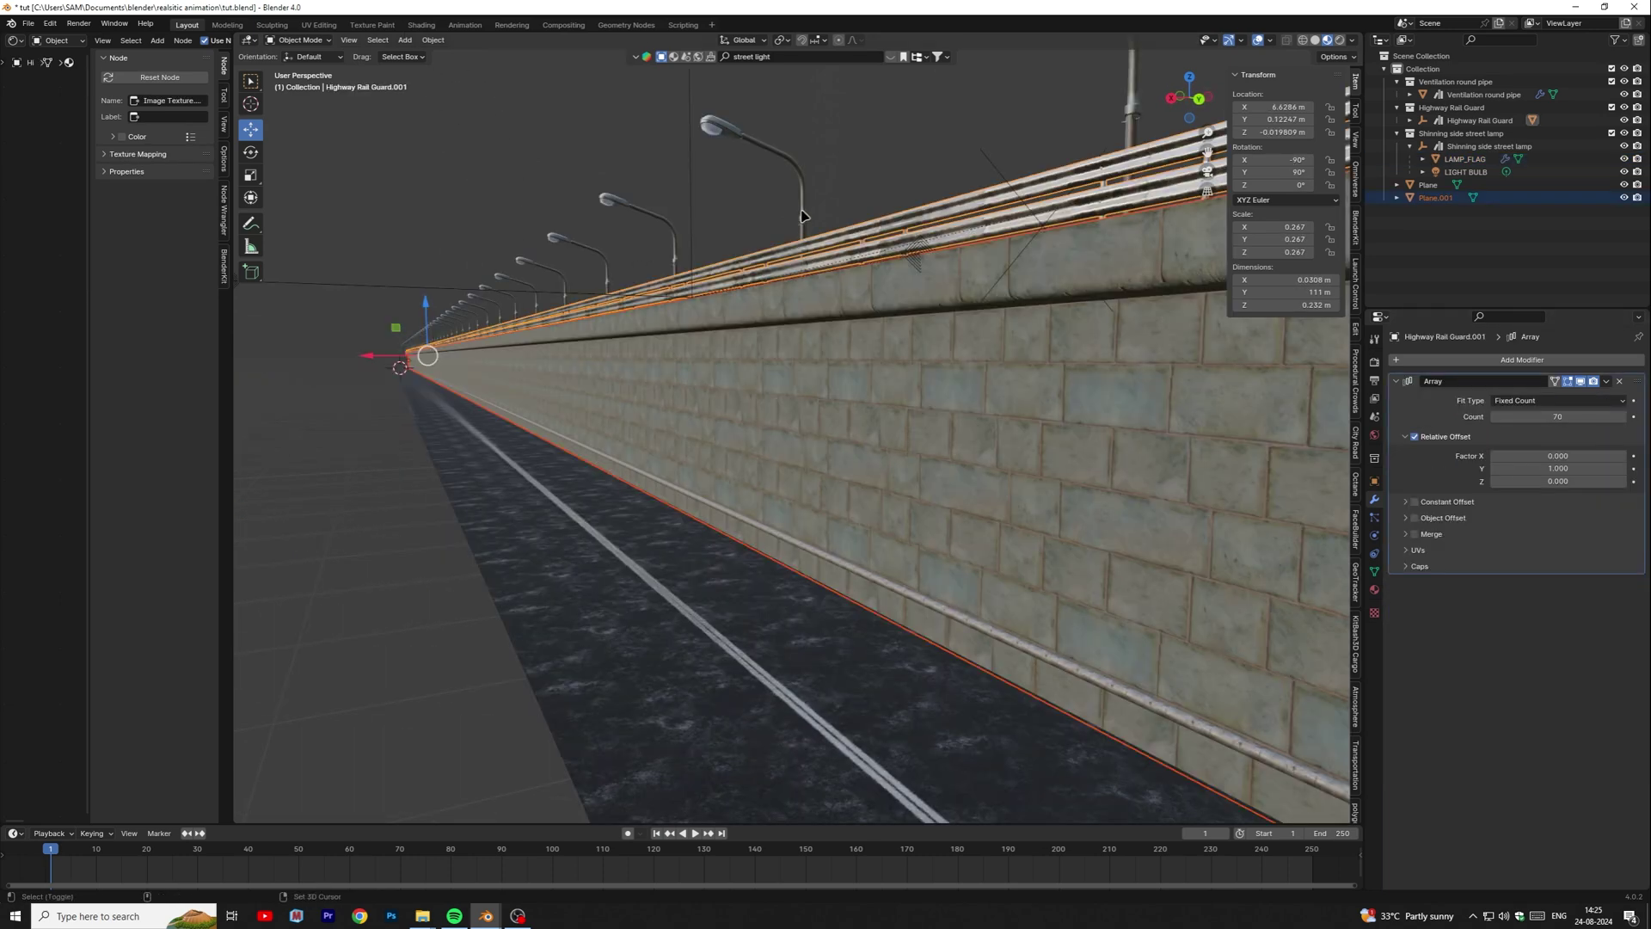
- Select the arrayed street lamps and lower them slightly along Z
{"action": "left_click", "coordinate": [801, 216]}
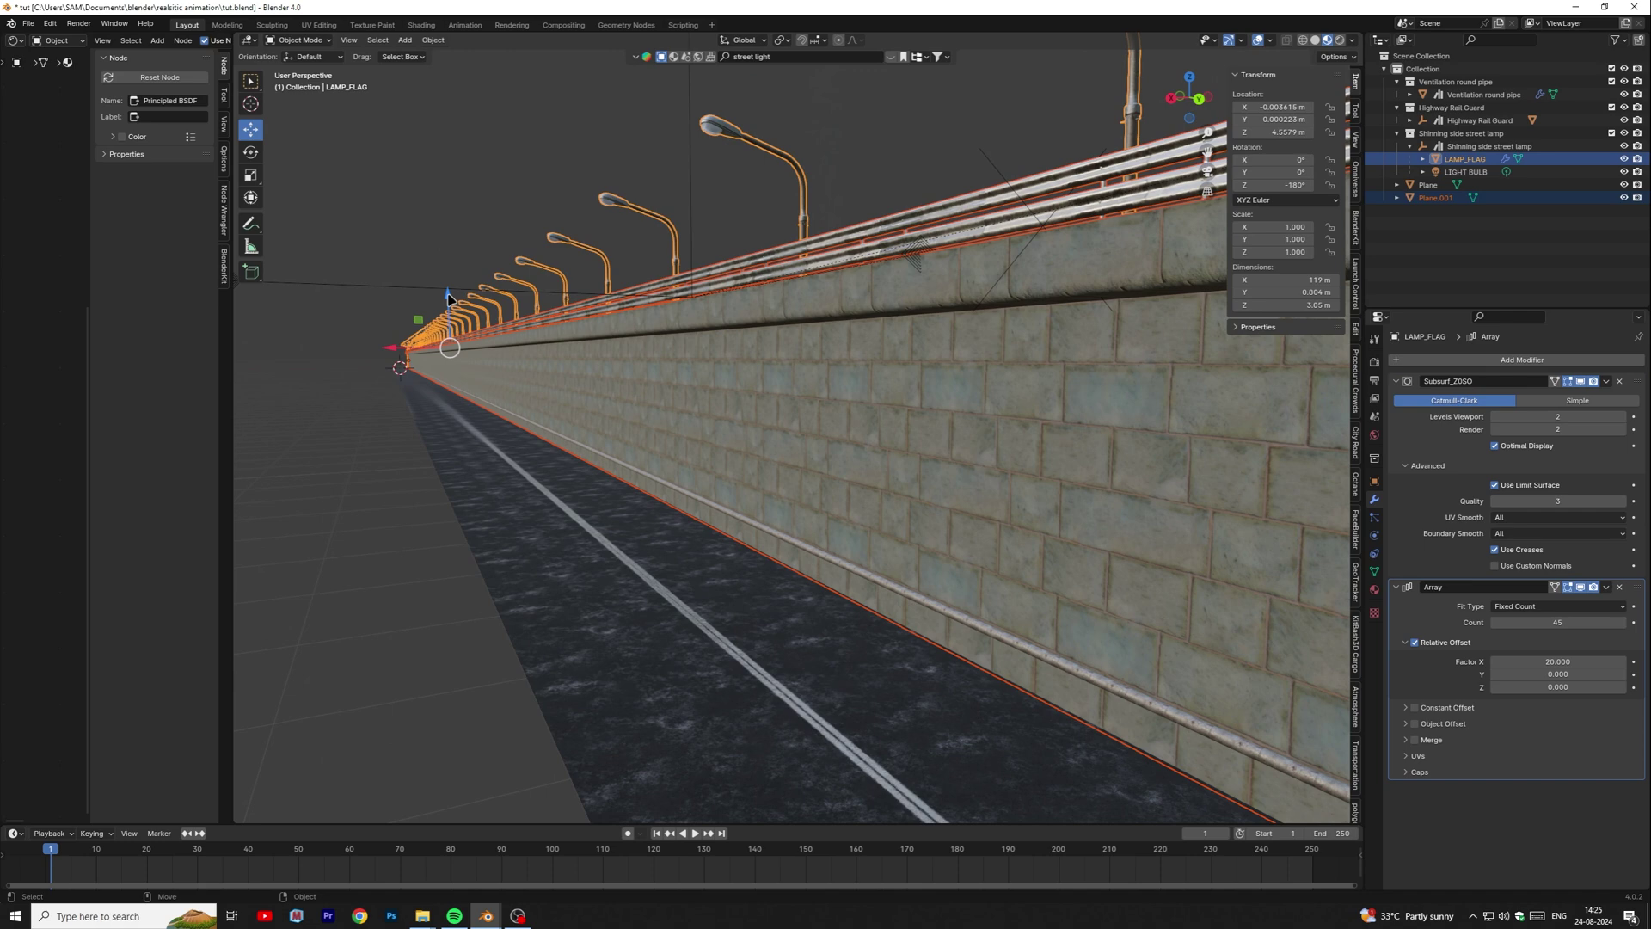
{"action": "left_click_drag", "start_coordinate": [450, 300], "coordinate": [456, 306]}
{"action": "left_click", "coordinate": [846, 292]}
- Duplicate the road plane and move the copy along X to about -2.13 m on the wall's other side
{"action": "middle_click_drag", "start_coordinate": [883, 372], "coordinate": [877, 367]}
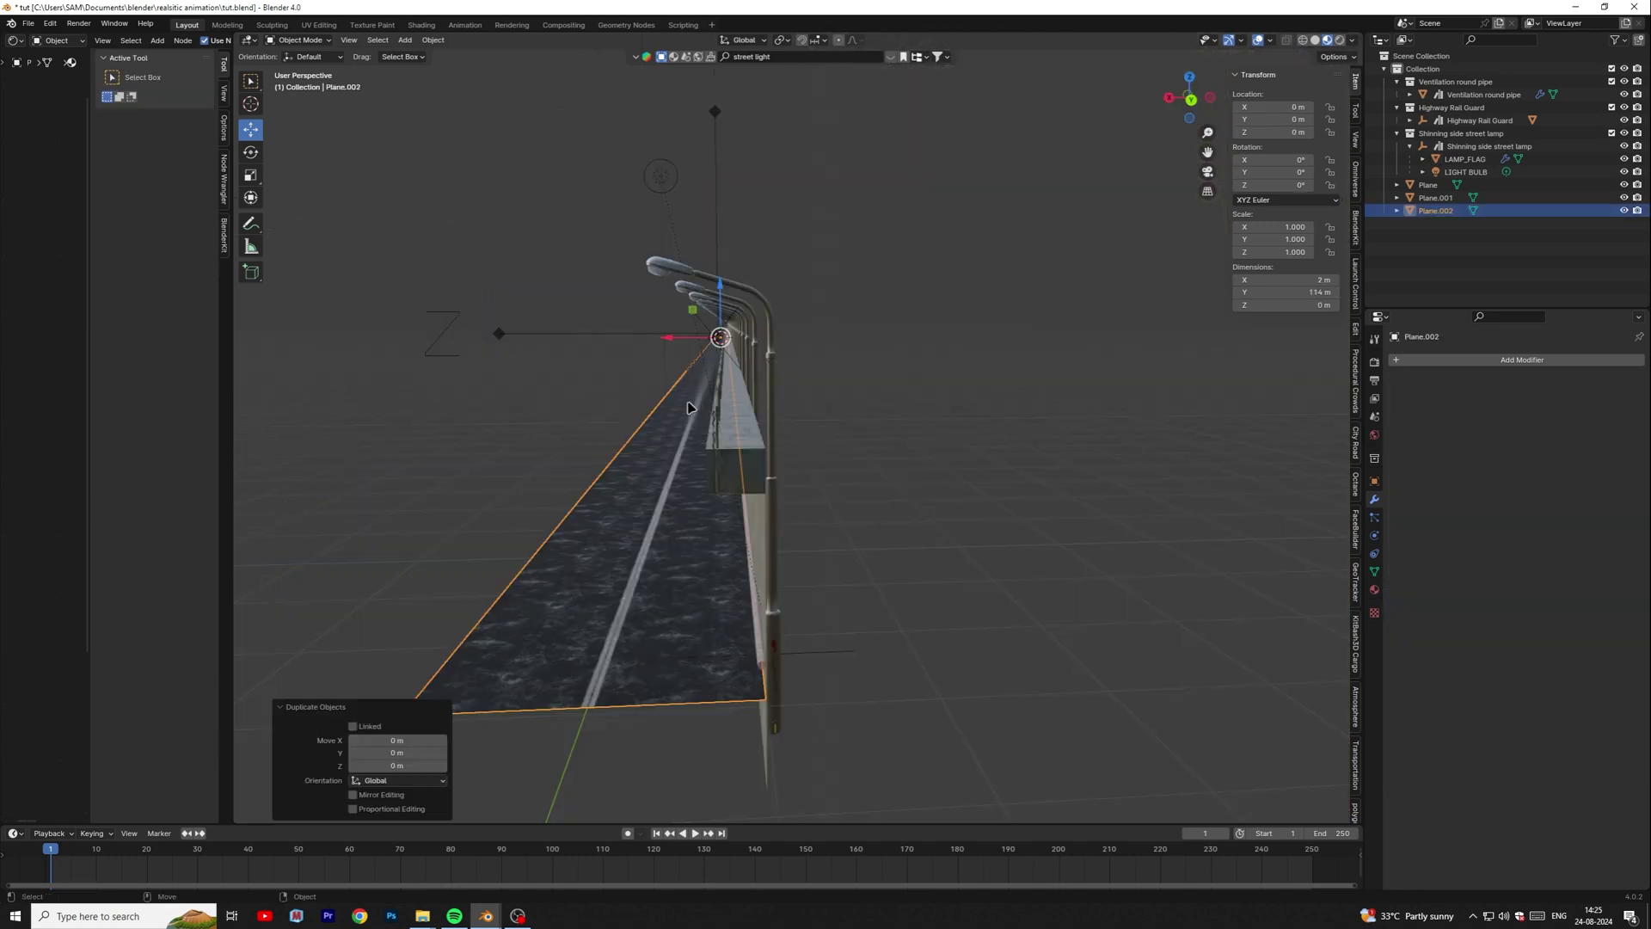
{"action": "key", "text": "g"}
{"action": "key", "text": "x"}
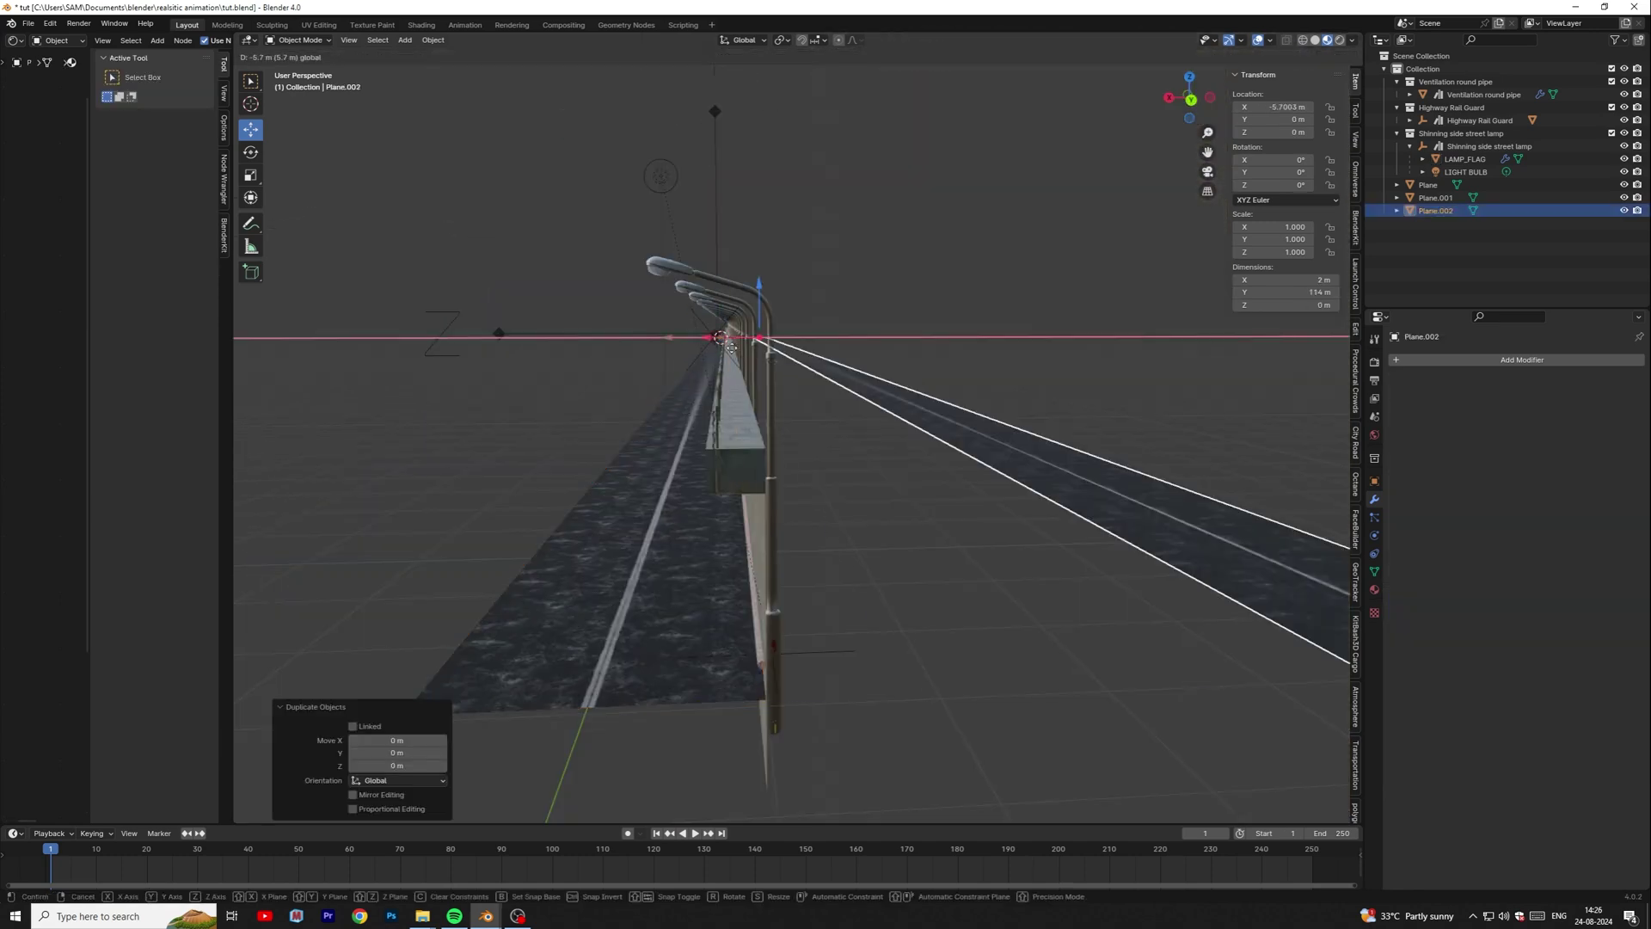
{"action": "left_click", "coordinate": [765, 484]}
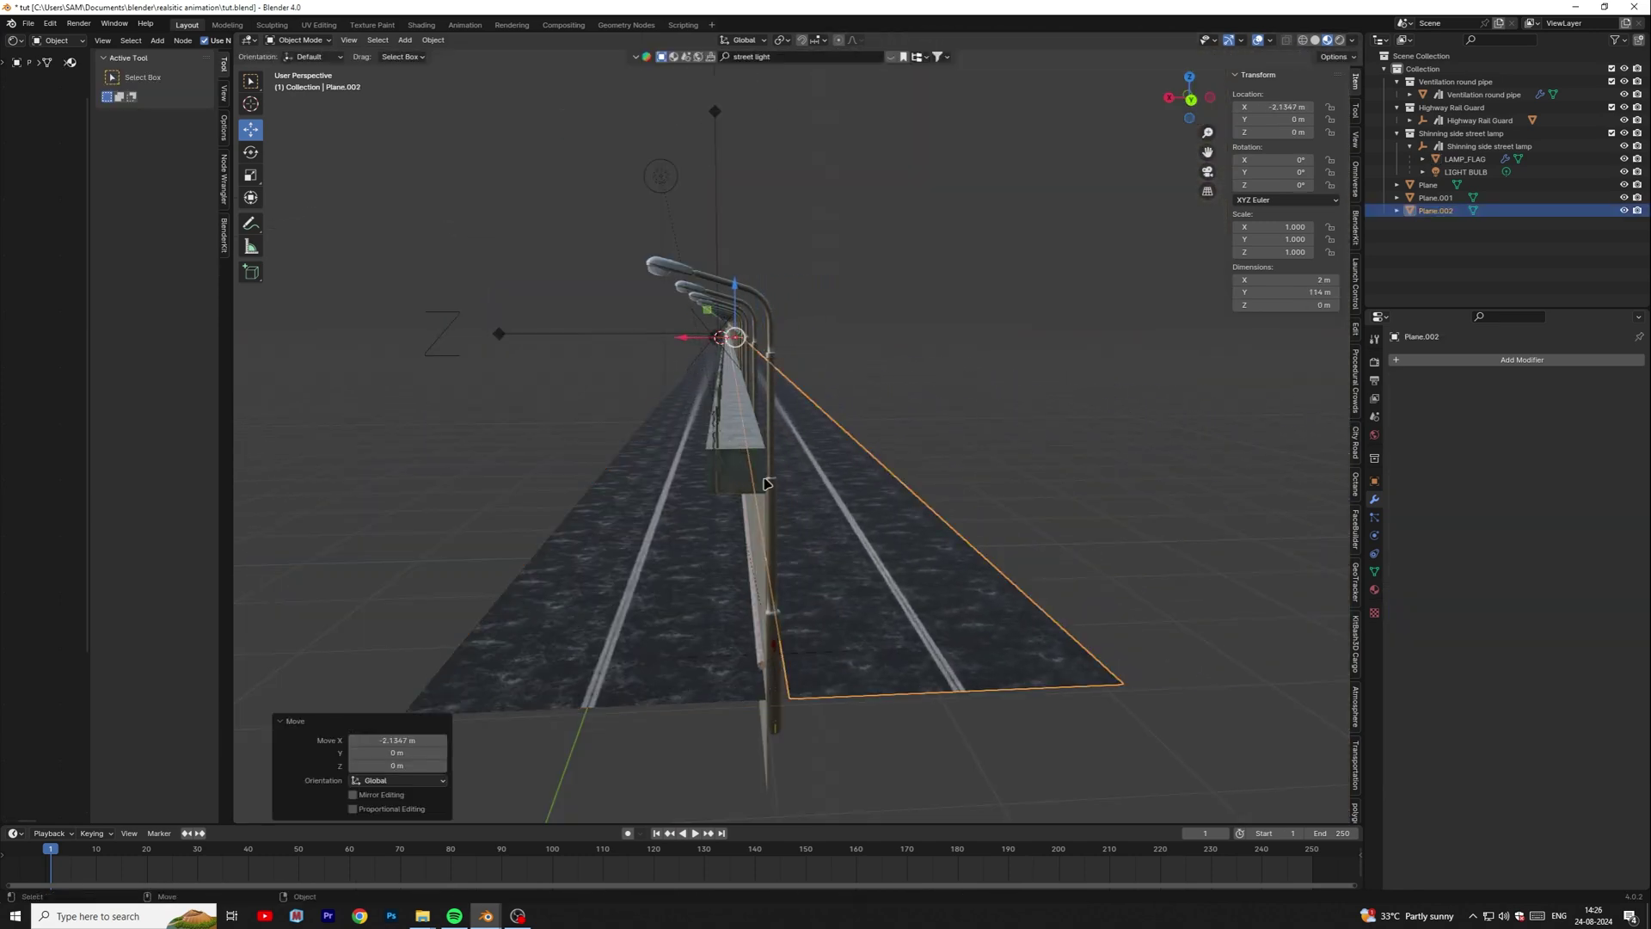
{"action": "left_click_drag", "start_coordinate": [767, 607], "coordinate": [757, 610], "text": "alt"}
{"action": "left_click", "coordinate": [757, 609]}
- Create a new collection named trees
{"action": "right_click", "coordinate": [1411, 245]}
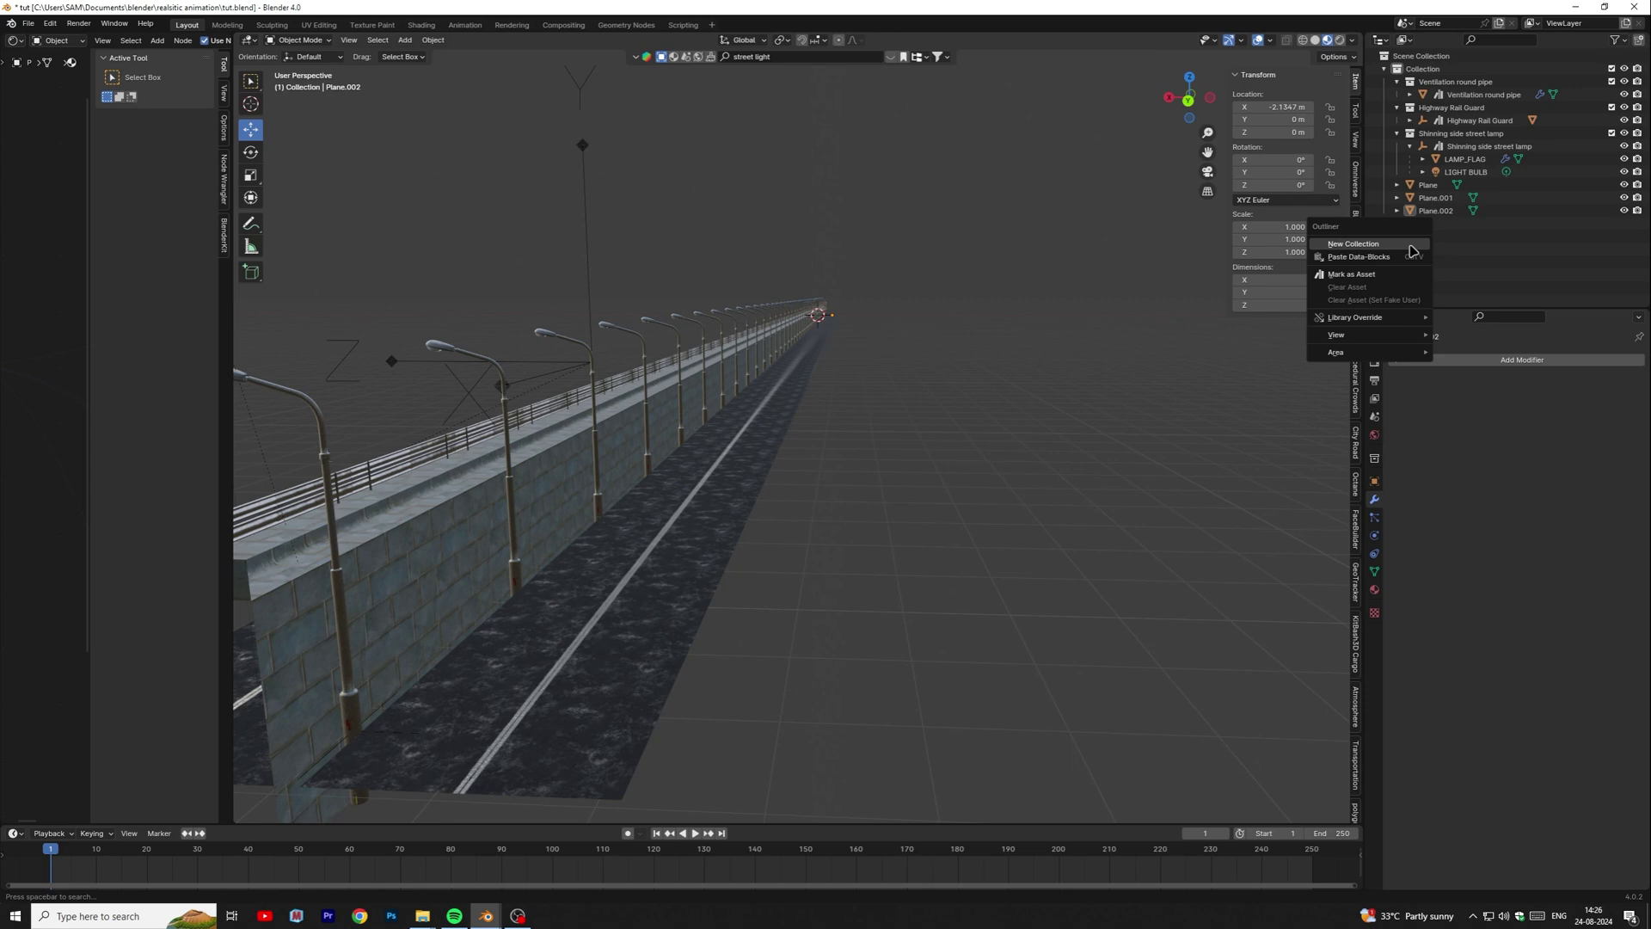
{"action": "left_click", "coordinate": [1411, 245]}
{"action": "double_click", "coordinate": [1445, 225]}
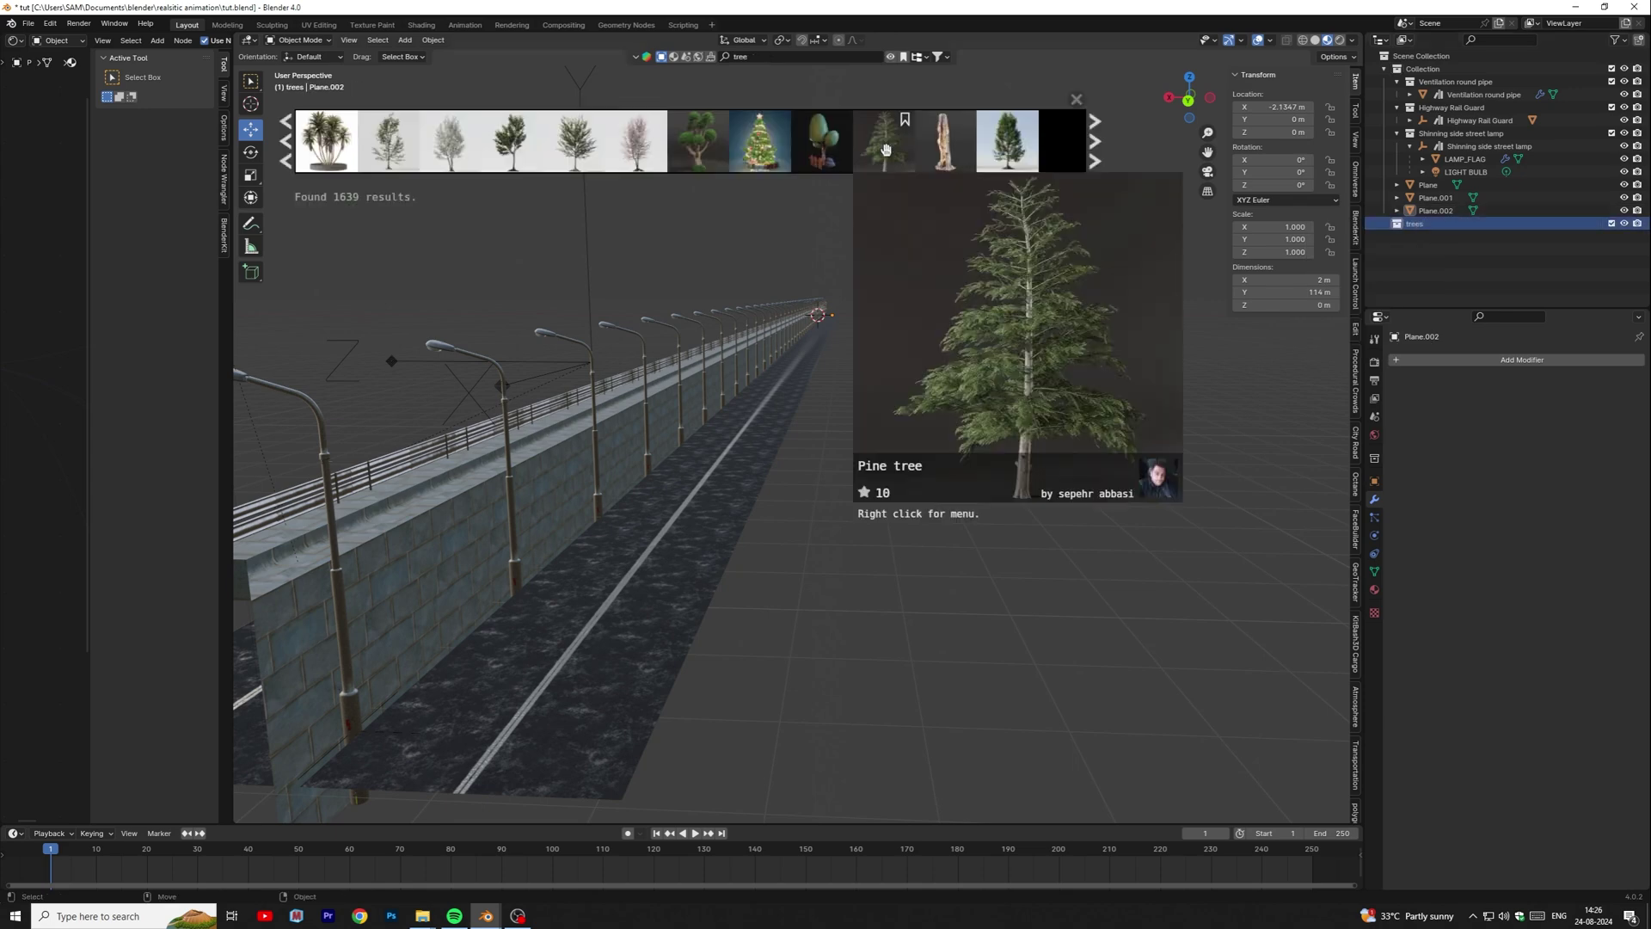
- Place the Pine tree, Tree 09 and Tree 22 models beside the duplicated road
{"action": "left_click_drag", "start_coordinate": [852, 146], "coordinate": [1067, 482]}
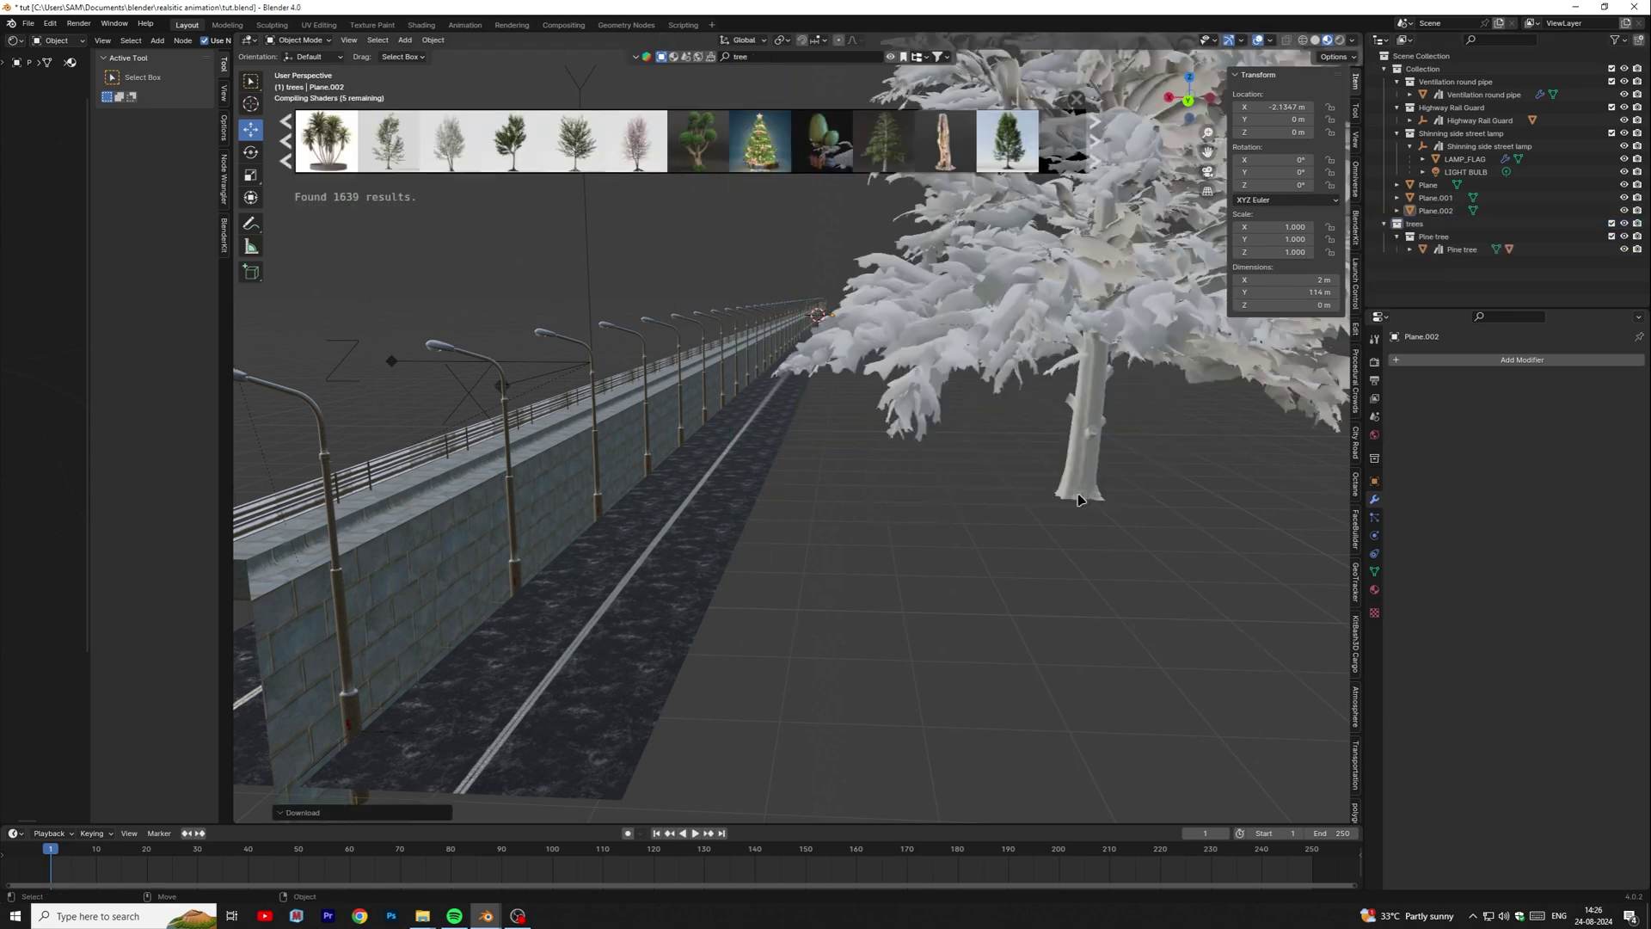
{"action": "left_click_drag", "start_coordinate": [885, 142], "coordinate": [1181, 660]}
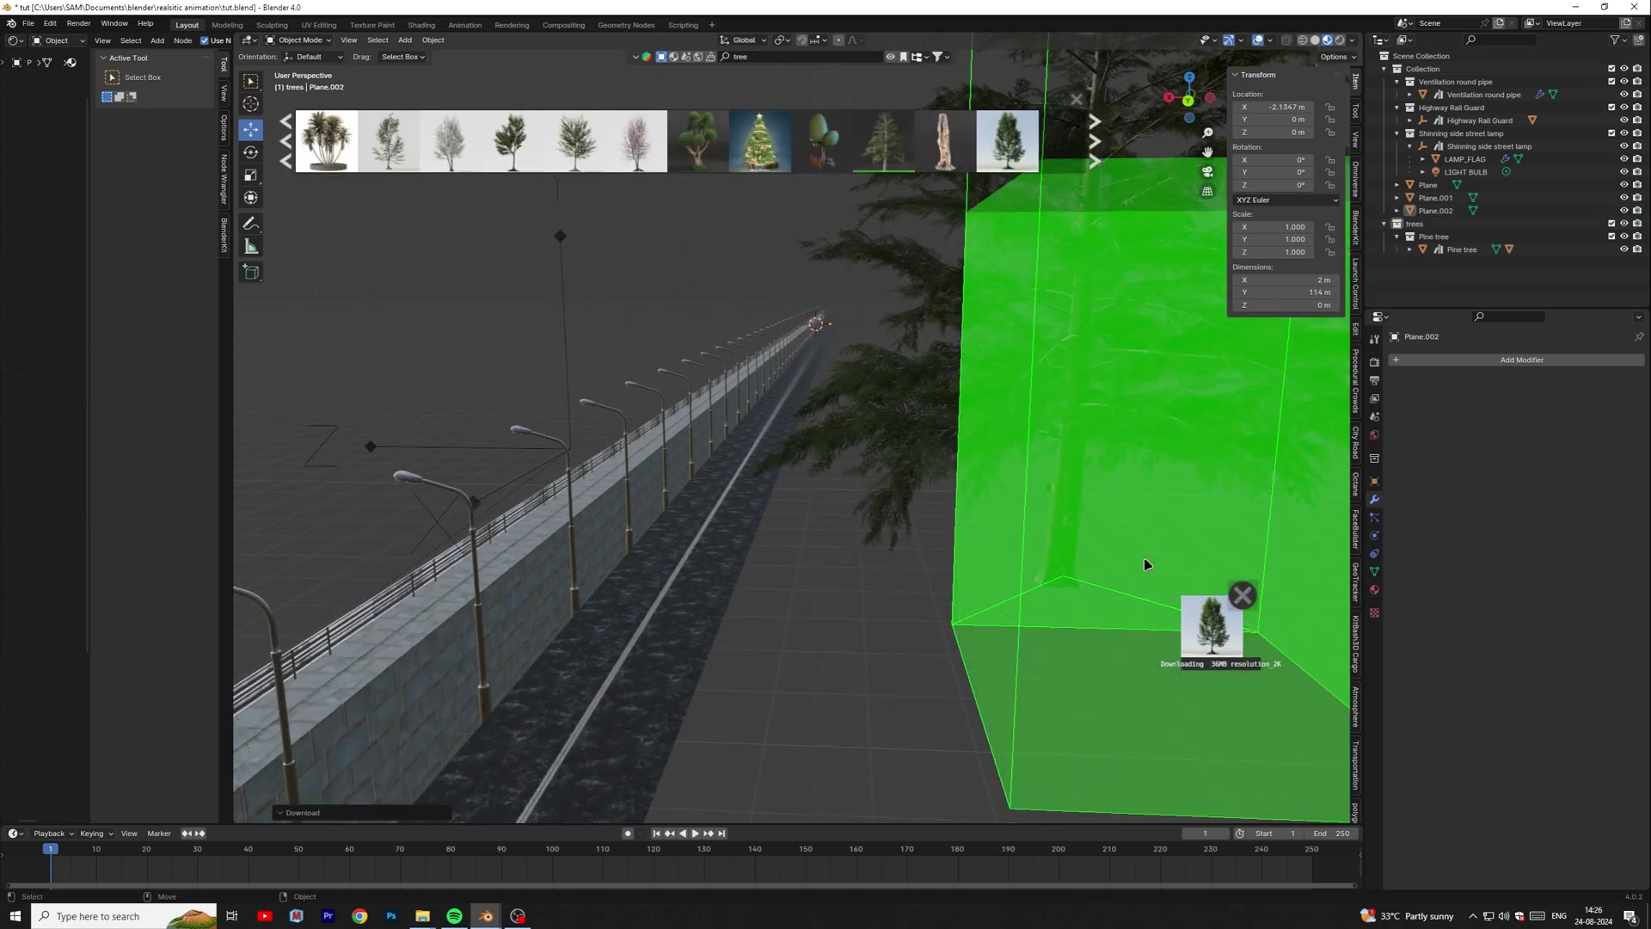
{"action": "left_click_drag", "start_coordinate": [513, 141], "coordinate": [887, 692]}
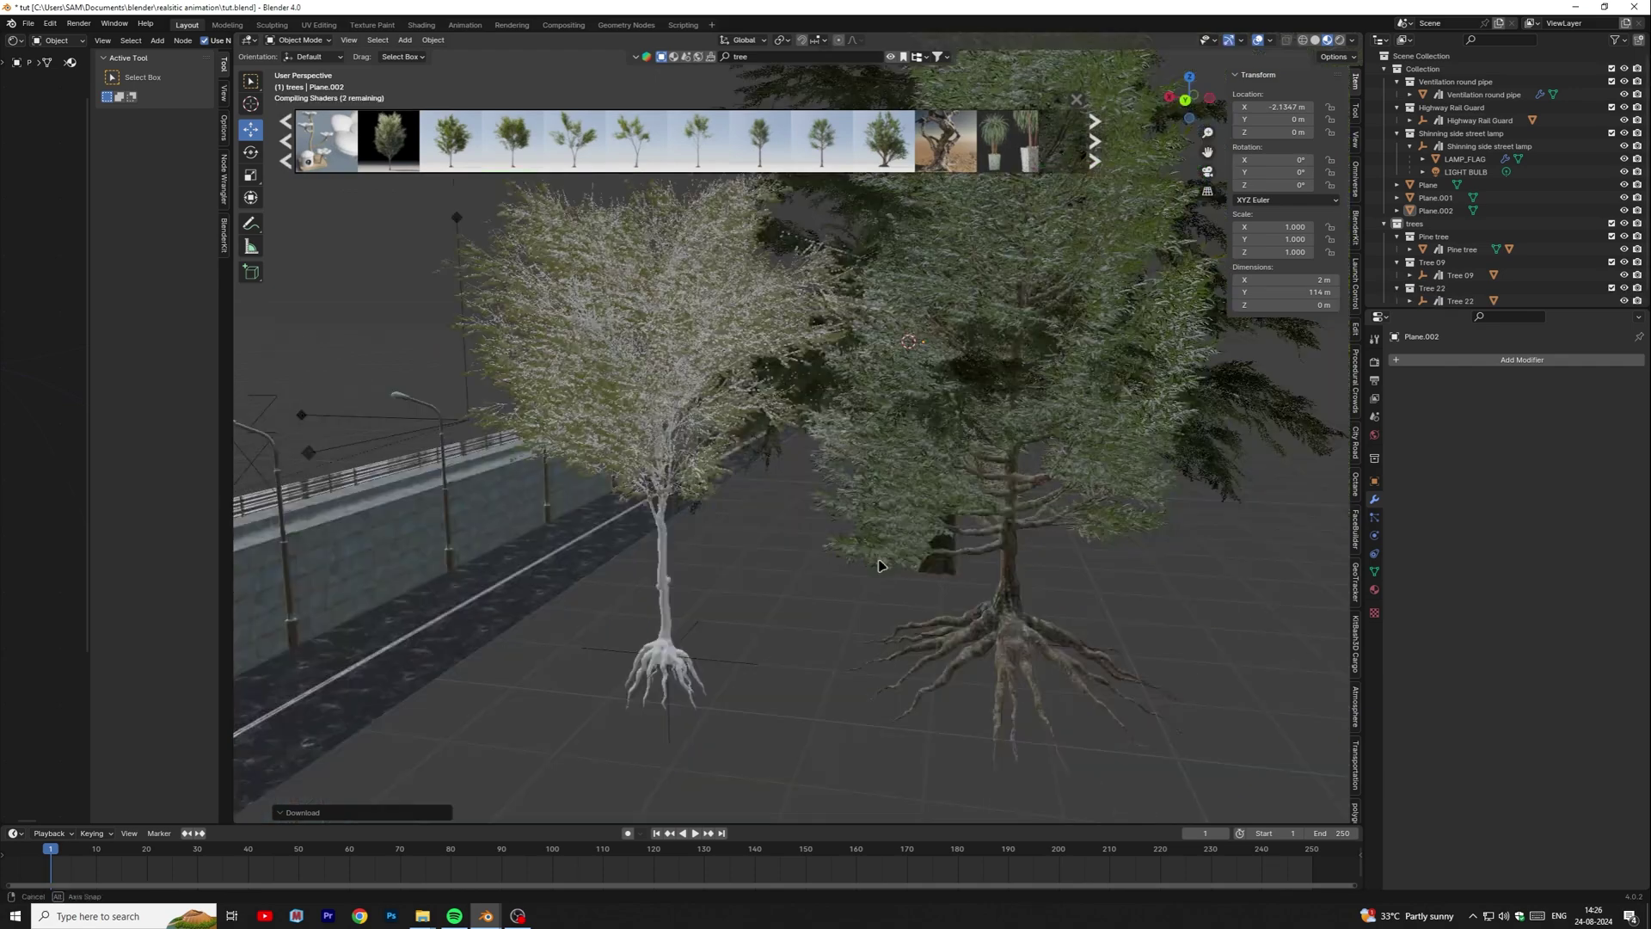
- Move the pine tree's bark mesh and Tree 09's TREE.011 mesh directly into the trees collection
{"action": "scroll", "coordinate": [826, 474], "scroll_direction": "down", "scroll_amount": 10}
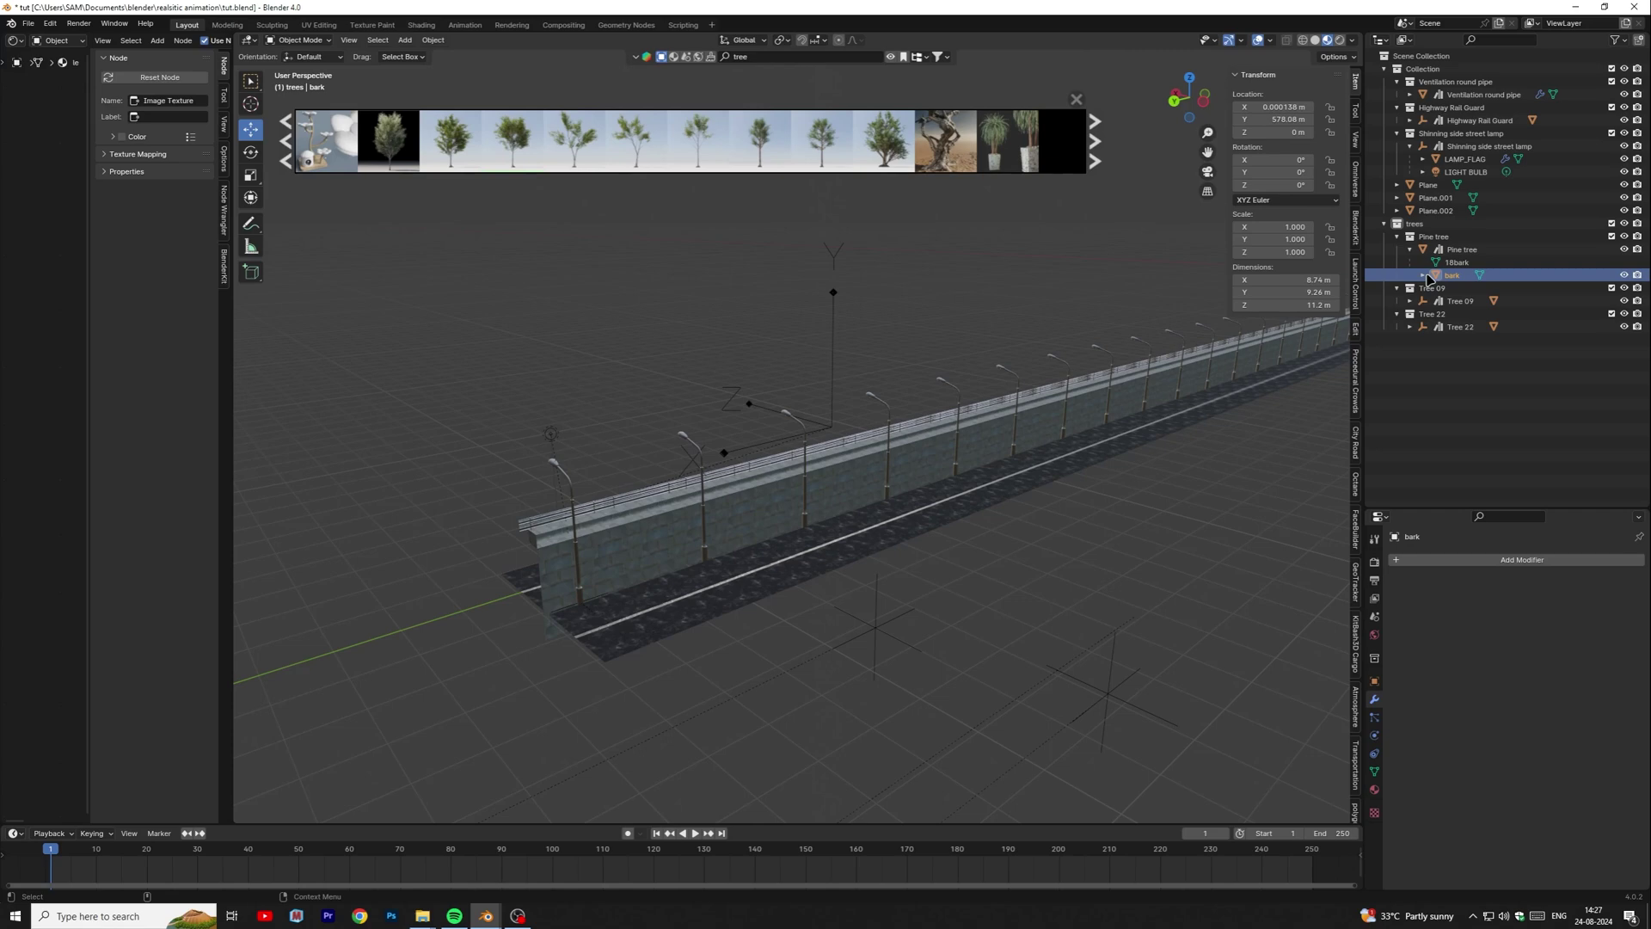
{"action": "left_click_drag", "start_coordinate": [1458, 281], "coordinate": [1421, 224]}
{"action": "left_click", "coordinate": [1409, 301]}
{"action": "left_click", "coordinate": [1423, 314]}
{"action": "left_click", "coordinate": [1397, 352]}
{"action": "left_click", "coordinate": [1409, 365]}
{"action": "left_click", "coordinate": [1397, 236]}
{"action": "left_click", "coordinate": [1396, 249]}
{"action": "left_click", "coordinate": [1397, 263]}
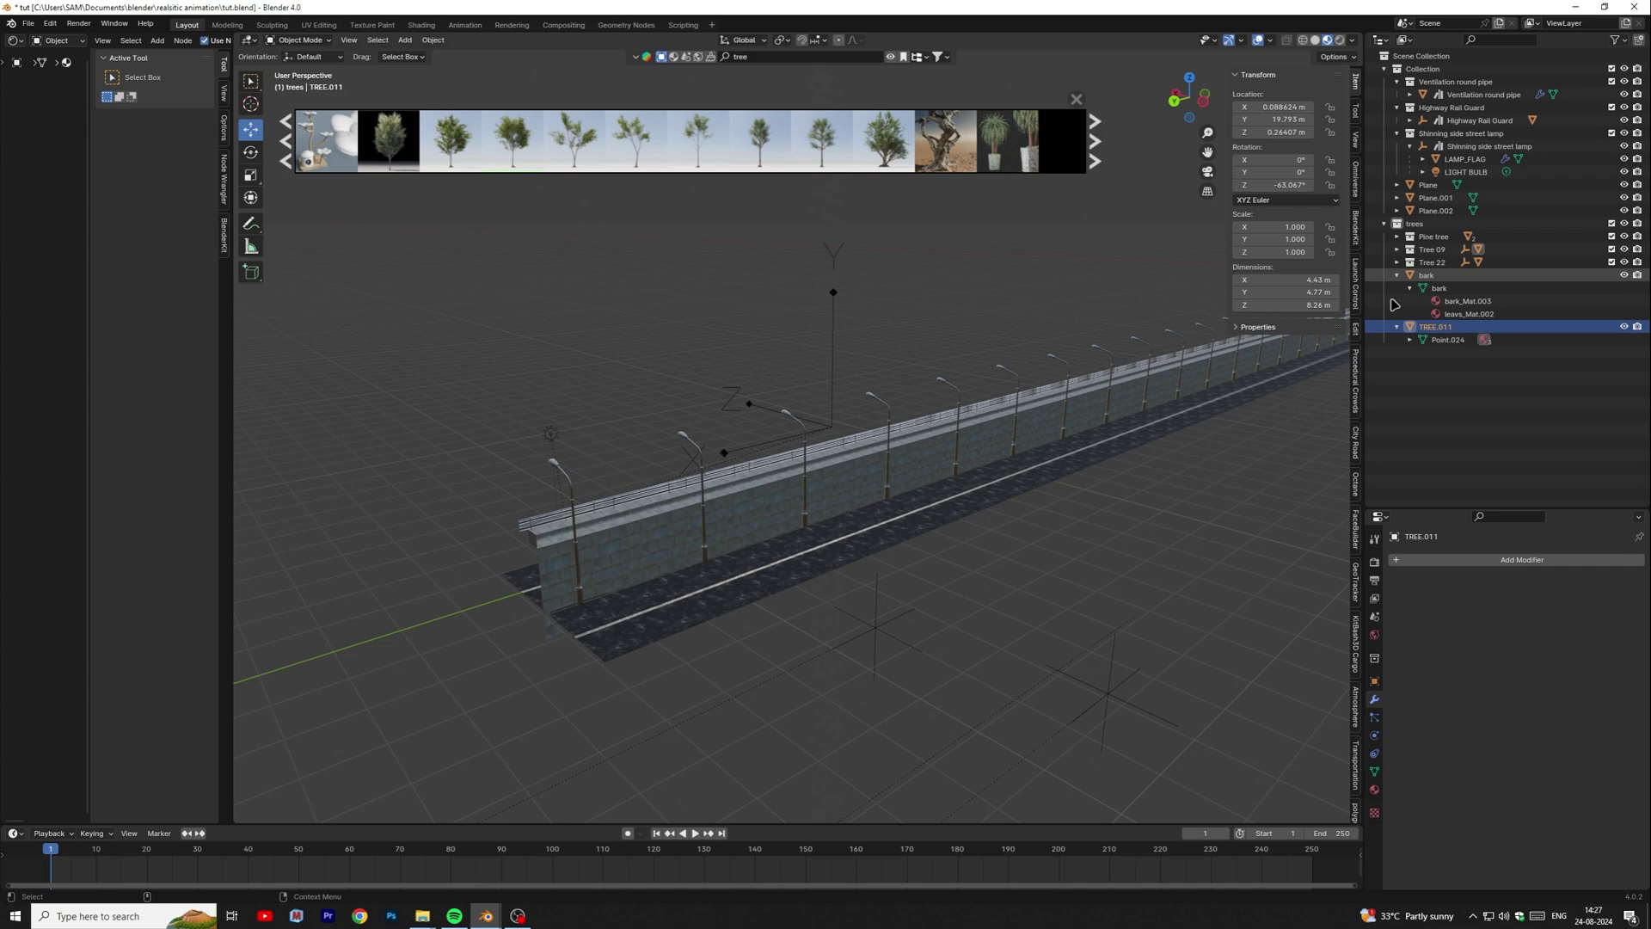
- Move the mesh named 22 out of the Tree 22 group directly into the trees collection
{"action": "left_click", "coordinate": [1397, 276]}
{"action": "left_click", "coordinate": [1404, 263]}
{"action": "left_click", "coordinate": [1397, 262]}
{"action": "left_click", "coordinate": [1410, 276]}
{"action": "left_click", "coordinate": [1440, 289]}
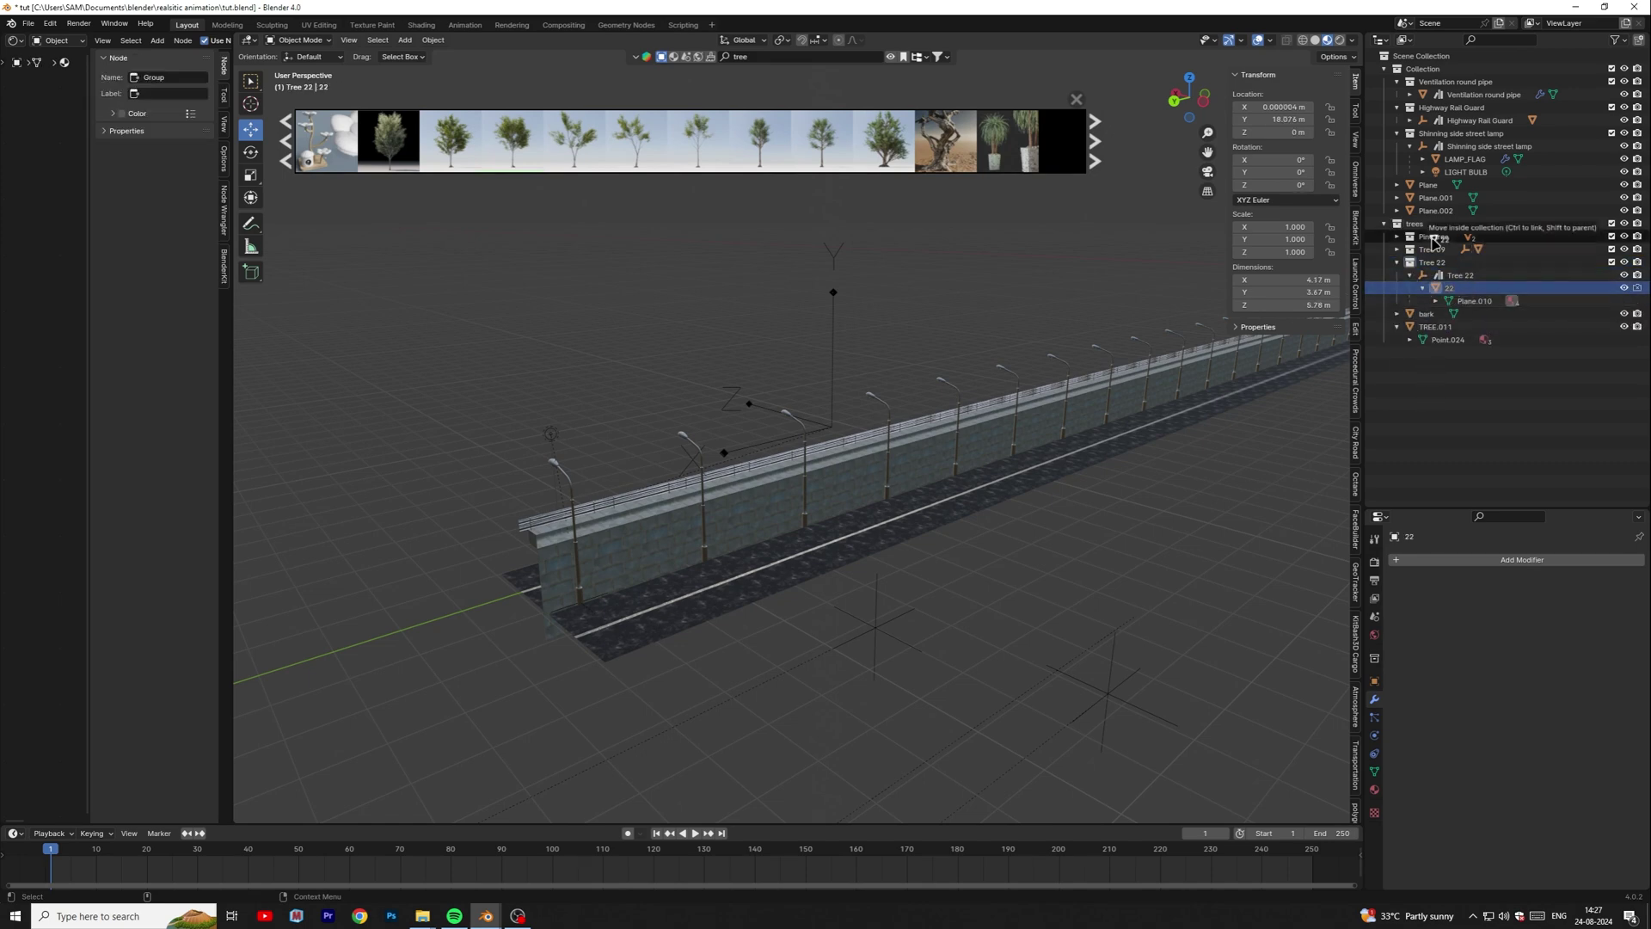
{"action": "left_click_drag", "start_coordinate": [1433, 241], "coordinate": [1423, 225]}
{"action": "left_click_drag", "start_coordinate": [1423, 226], "coordinate": [1424, 224]}
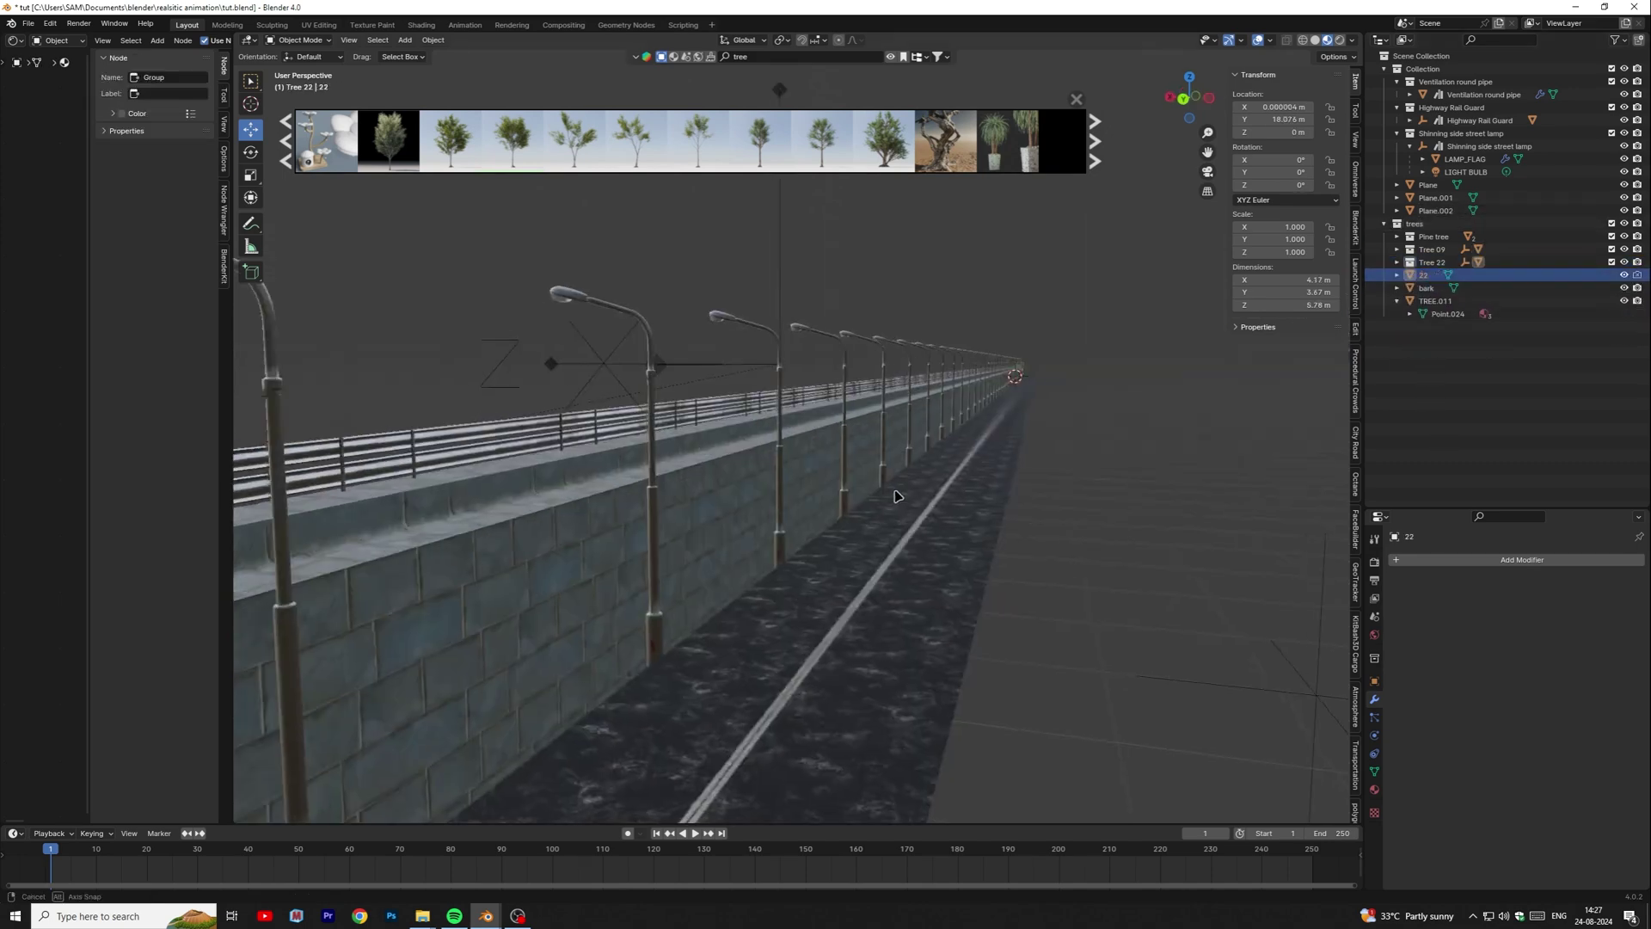
- Add a hair particle system to the duplicated road plane, Plane.002
{"action": "middle_click_drag", "start_coordinate": [895, 494], "coordinate": [929, 531]}
{"action": "left_click", "coordinate": [1009, 590]}
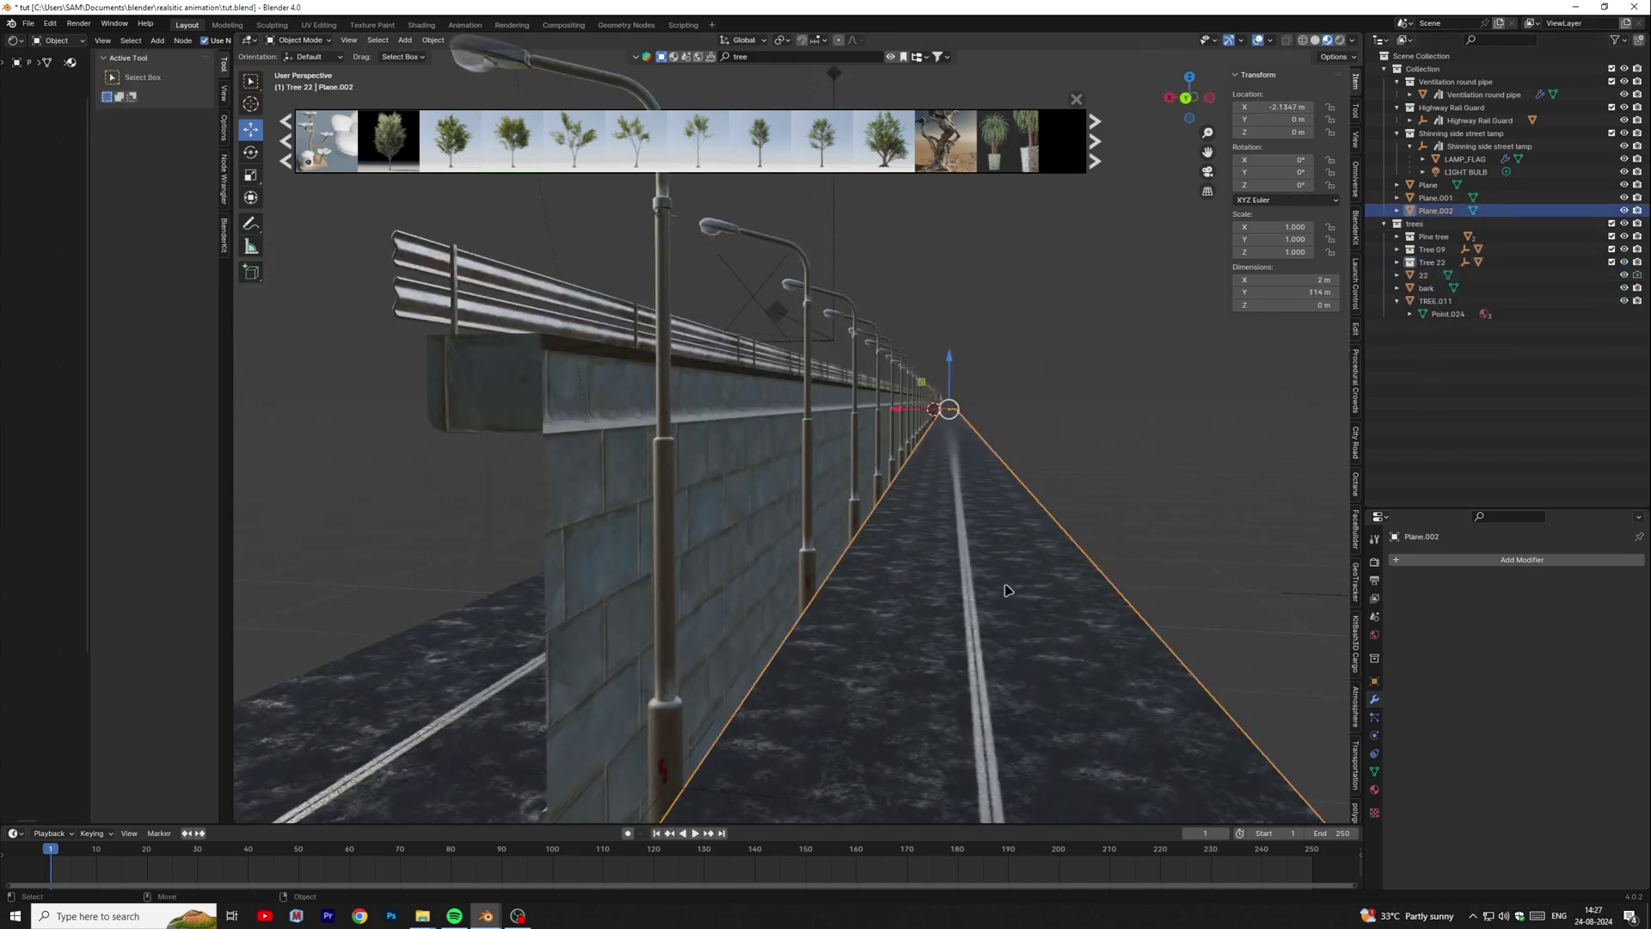
{"action": "left_click_drag", "start_coordinate": [1500, 510], "coordinate": [1501, 355]}
{"action": "left_click", "coordinate": [1374, 564]}
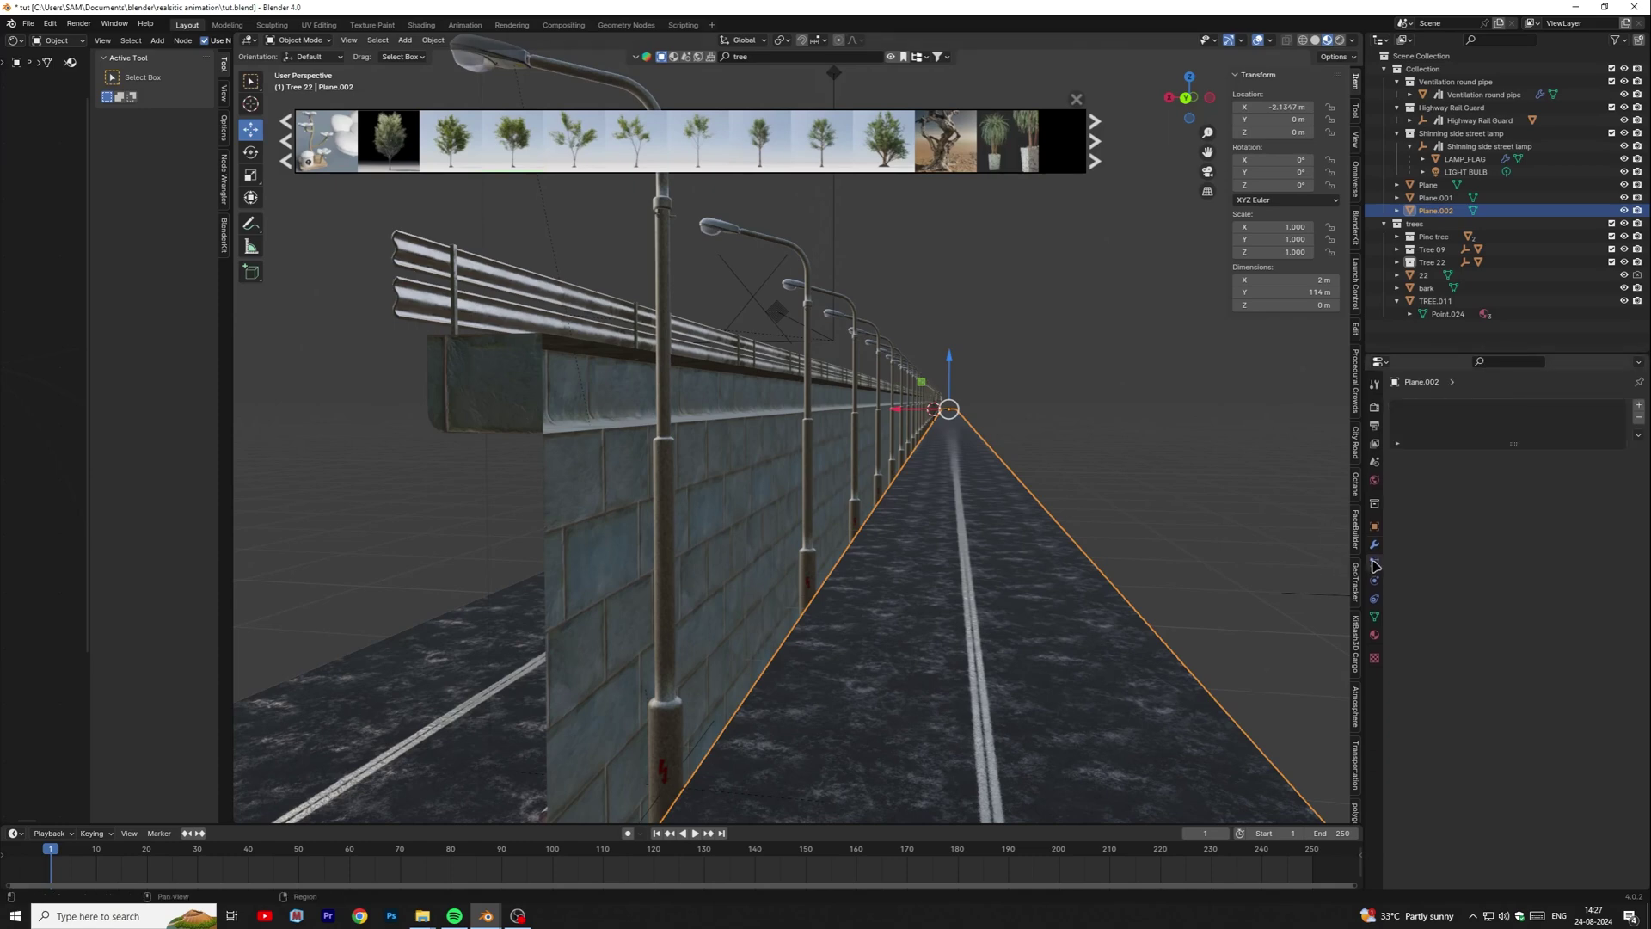
{"action": "left_click", "coordinate": [1639, 407]}
{"action": "left_click", "coordinate": [1576, 478]}
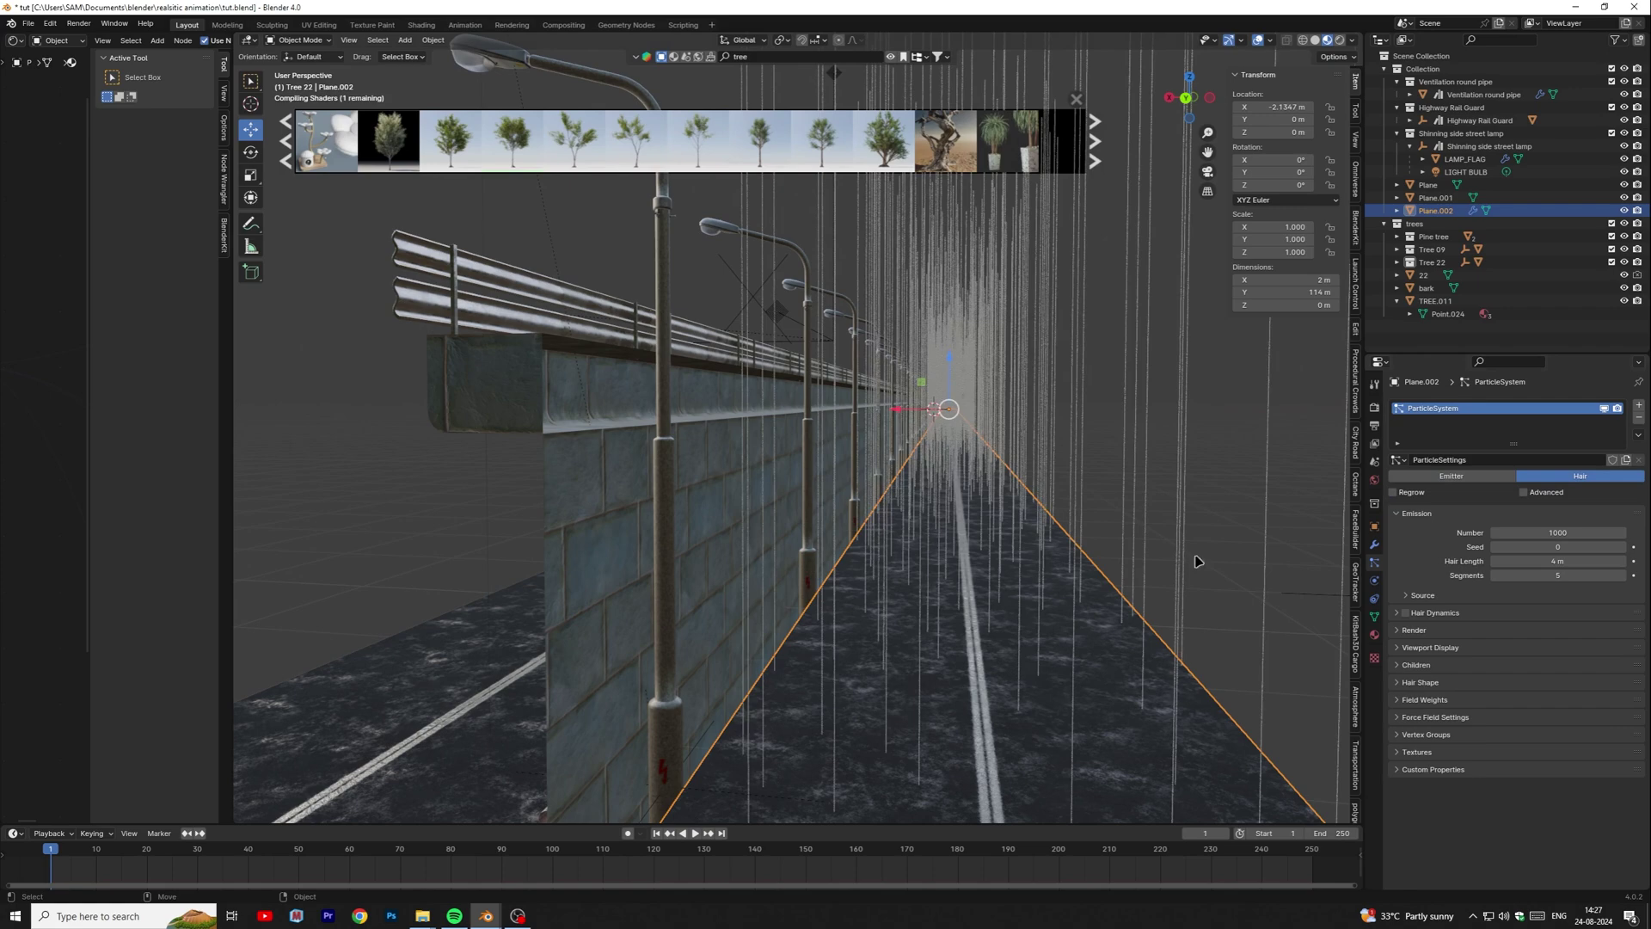
- Set the number of emitted hair particles on the road to 10
{"action": "middle_click_drag", "start_coordinate": [1195, 561], "coordinate": [1101, 579]}
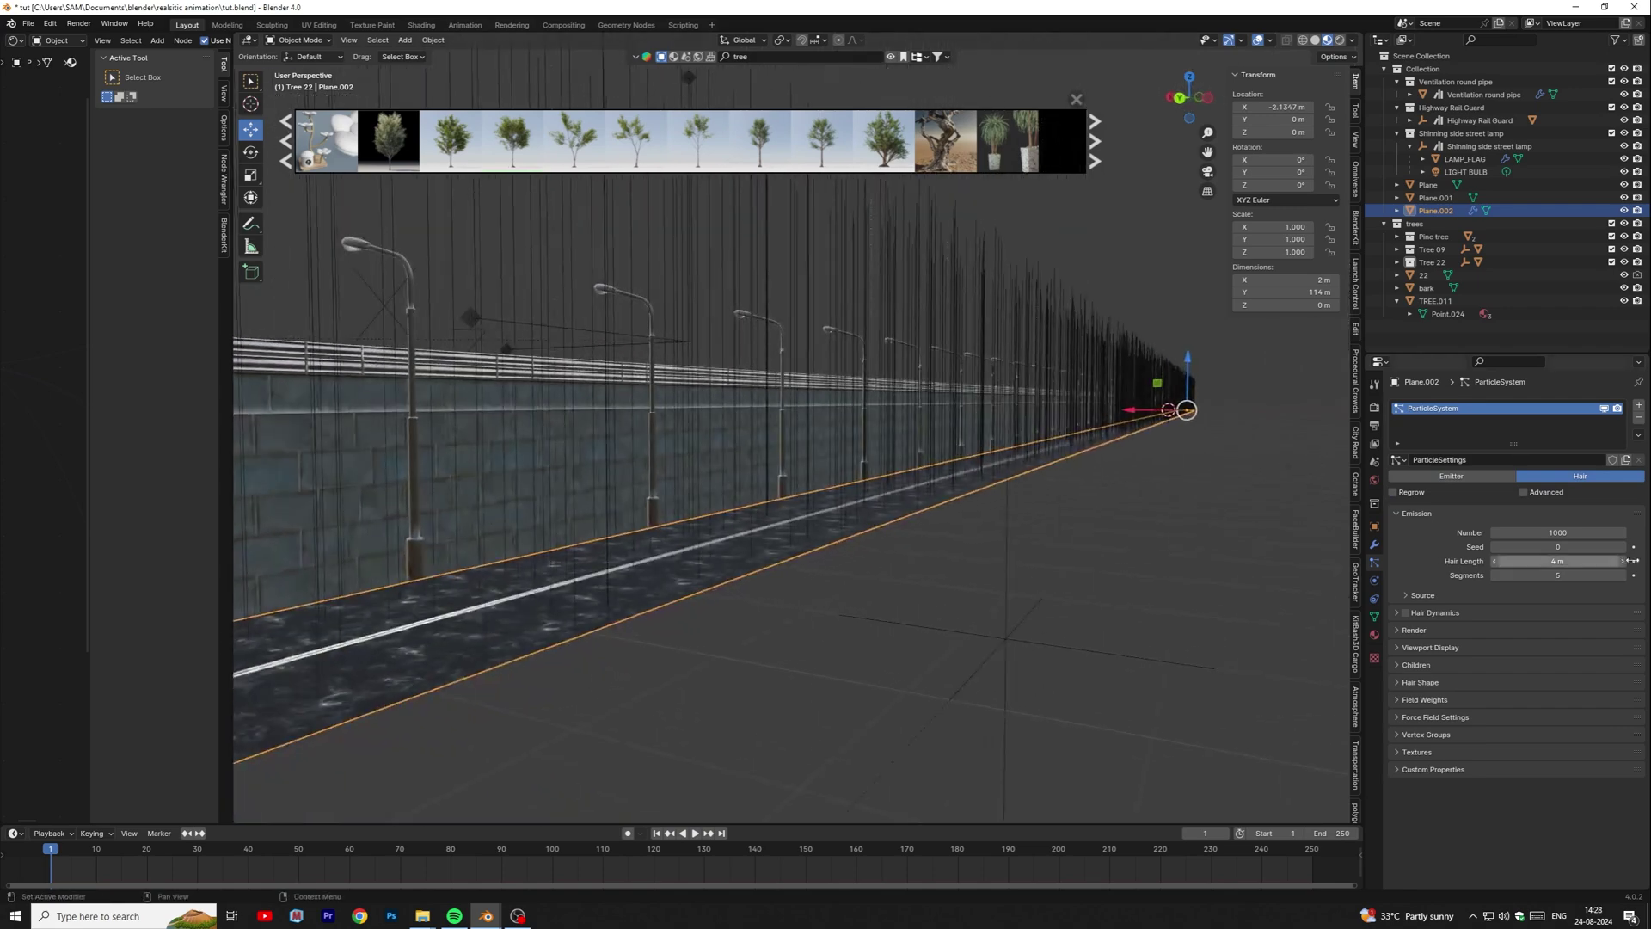
{"action": "left_click", "coordinate": [1552, 533]}
{"action": "type", "text": "10"}
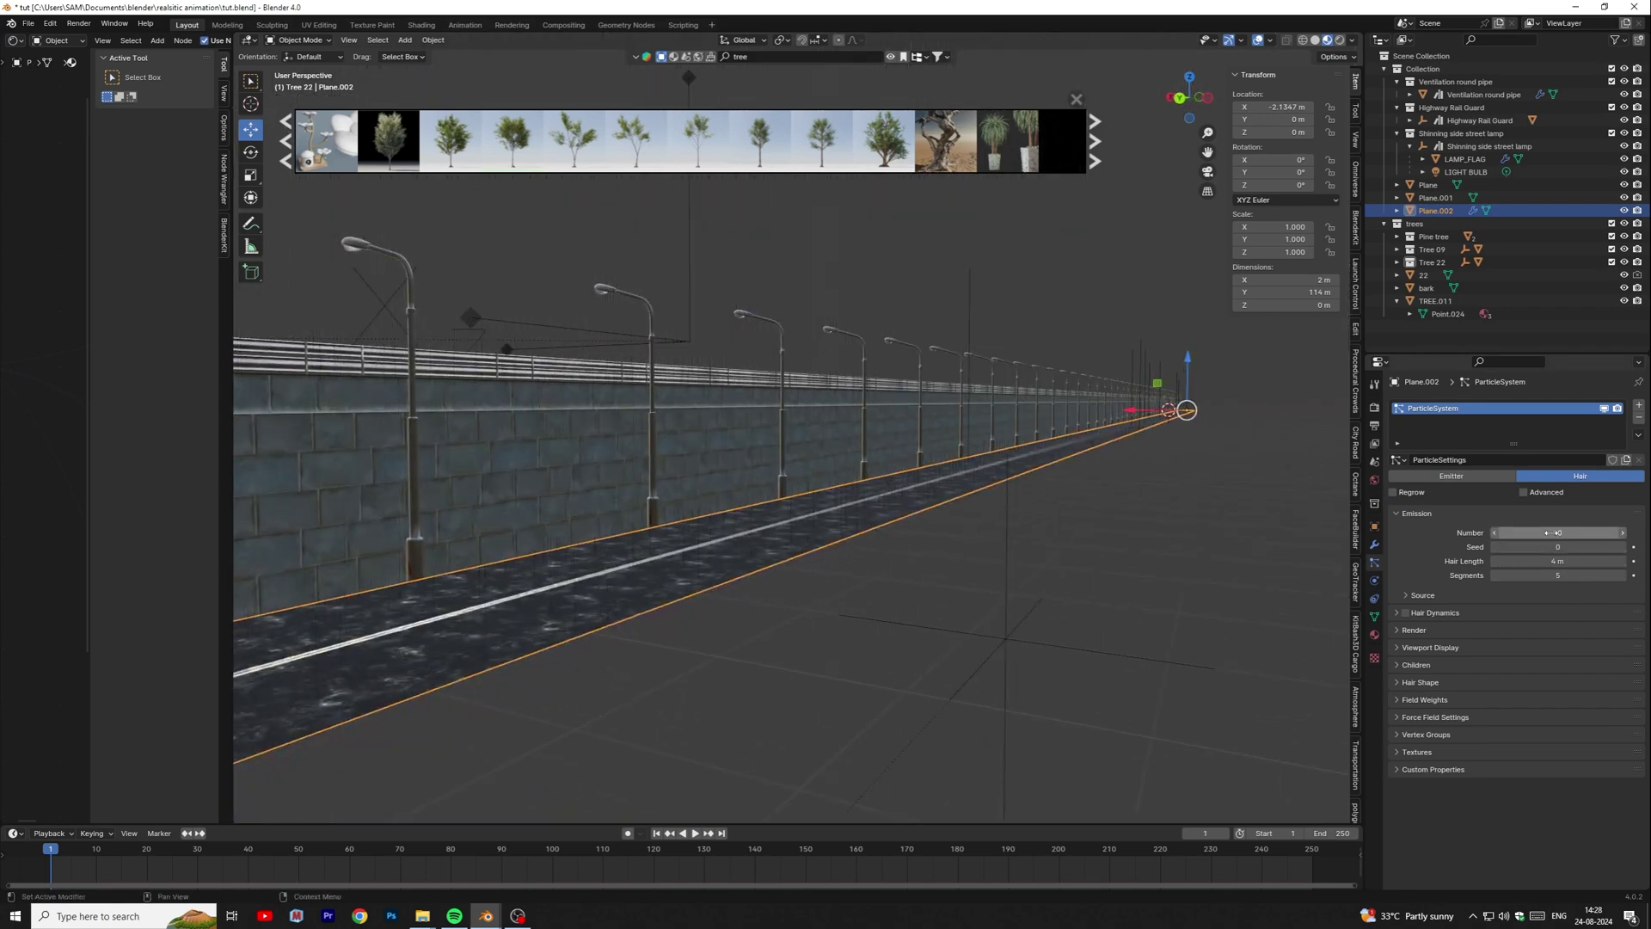
{"action": "key", "text": "Return"}
{"action": "middle_click_drag", "start_coordinate": [1099, 569], "coordinate": [1144, 579]}
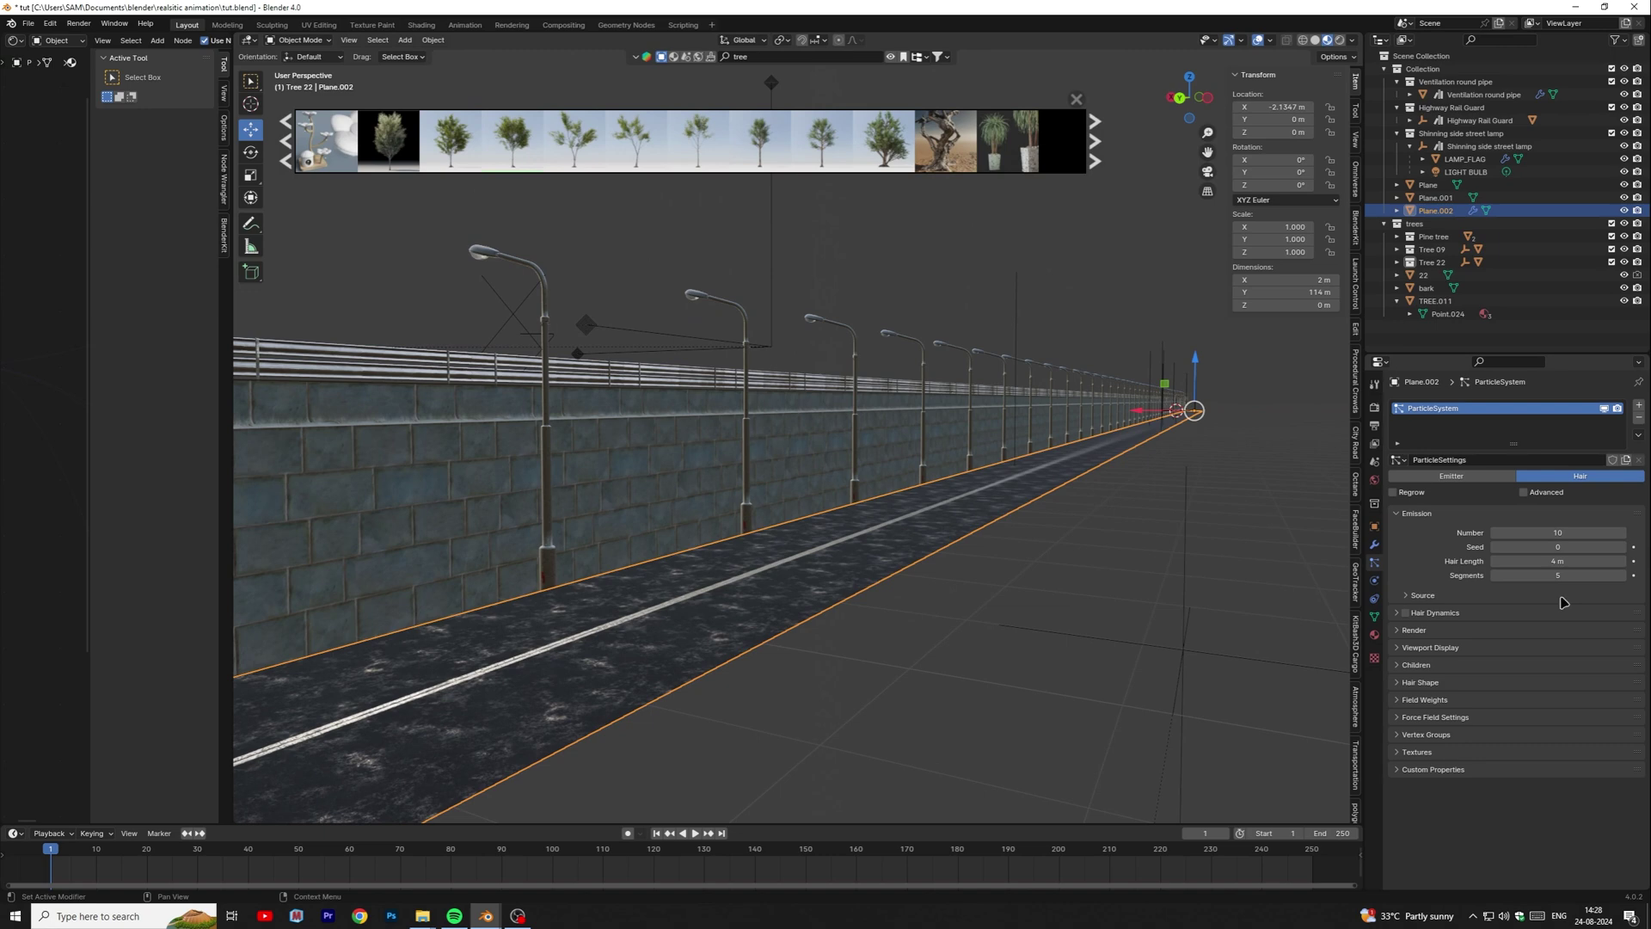
- Render the particles as a collection, using trees as the instance collection
{"action": "left_click", "coordinate": [1399, 650]}
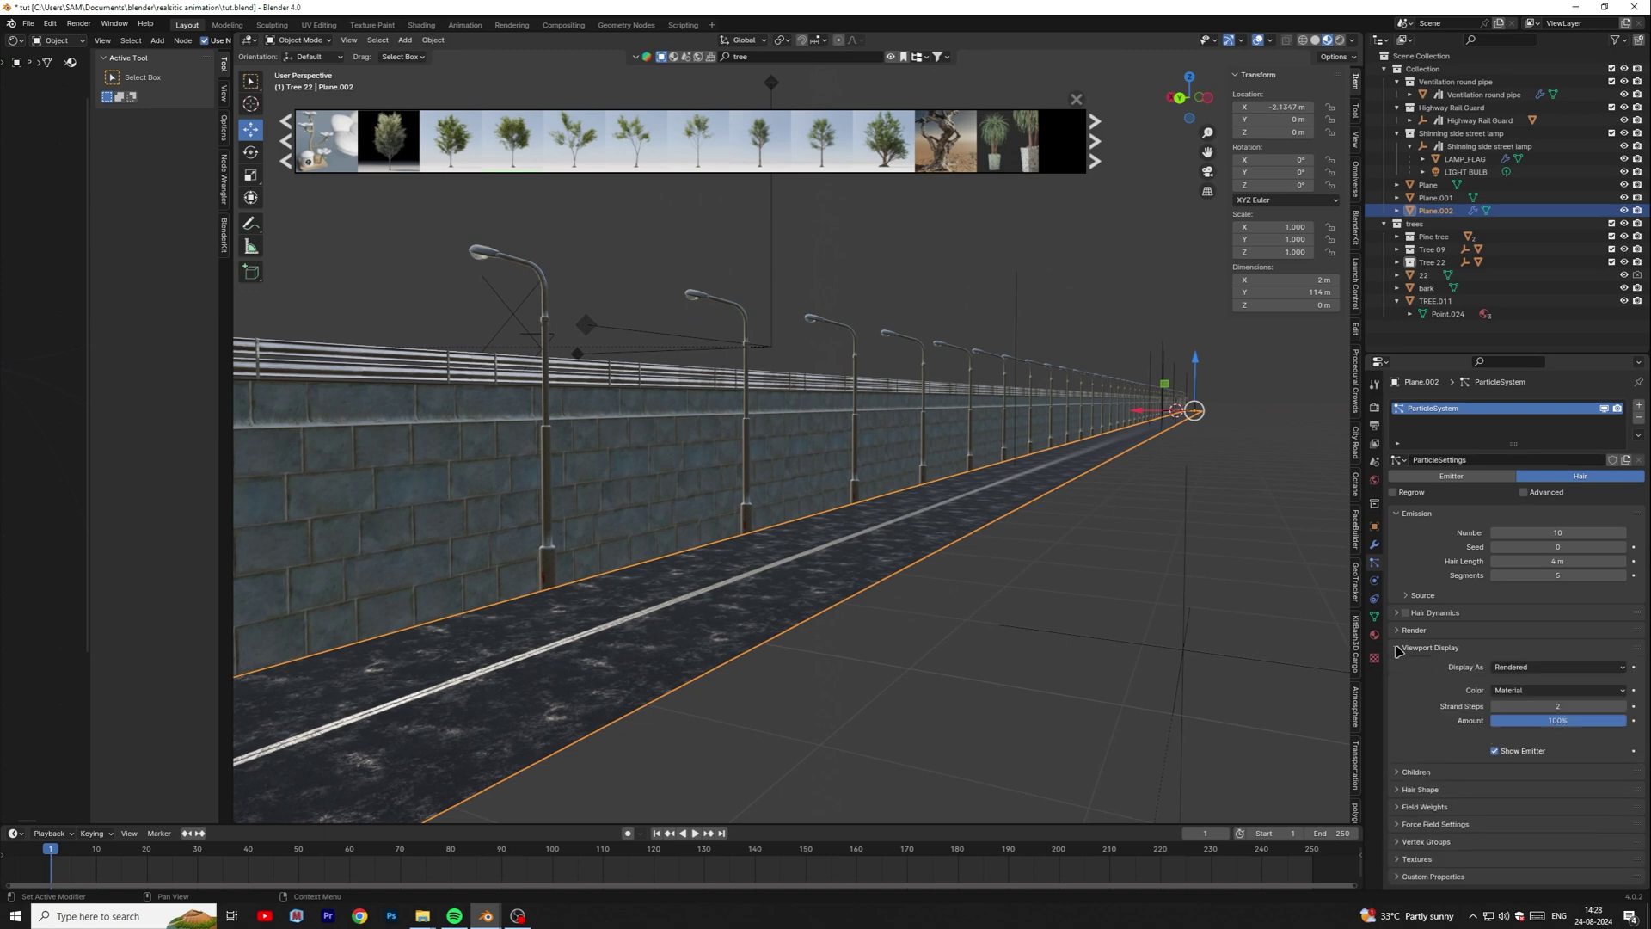
{"action": "left_click", "coordinate": [1415, 630]}
{"action": "left_click", "coordinate": [1548, 649]}
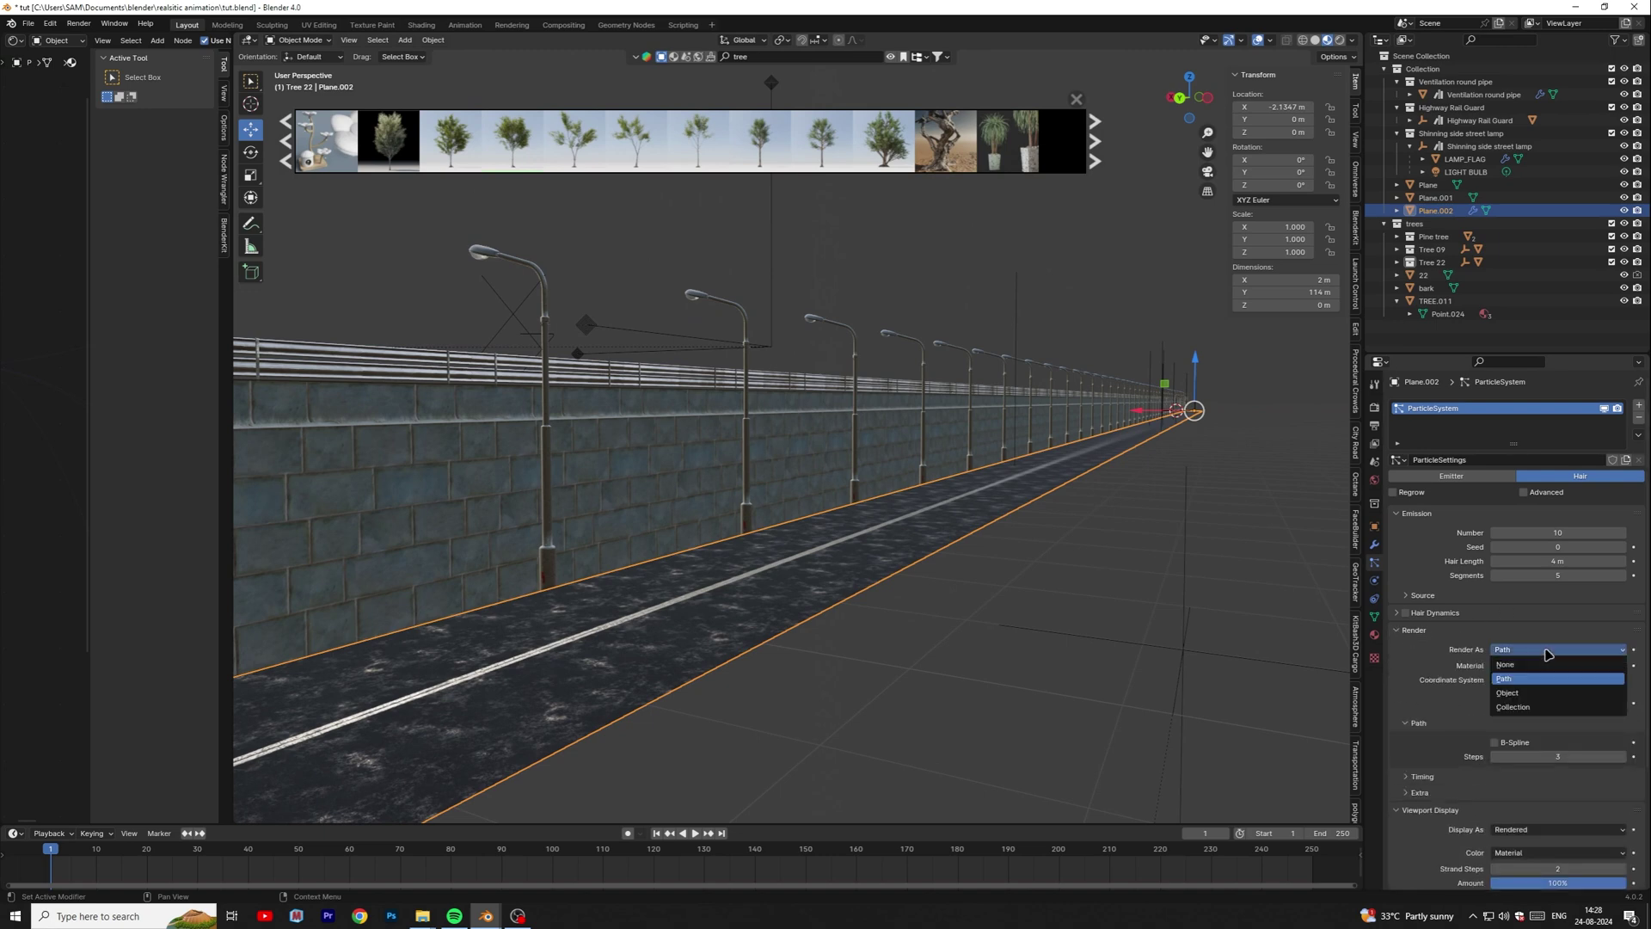
{"action": "left_click", "coordinate": [1511, 706]}
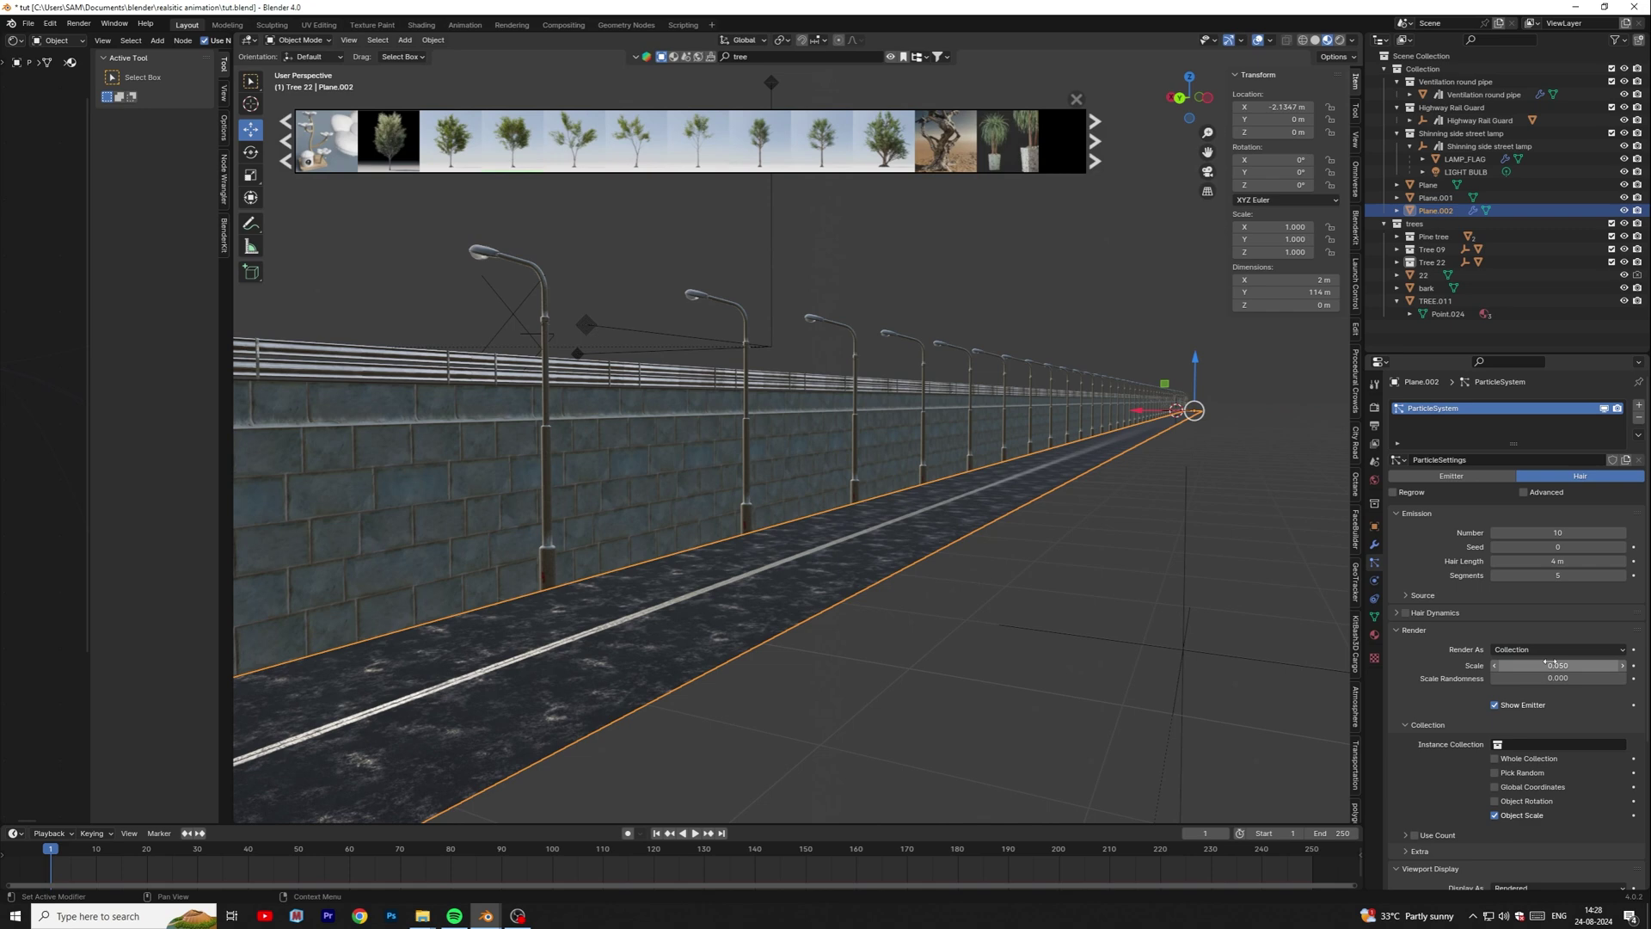
{"action": "left_click", "coordinate": [1539, 745]}
{"action": "type", "text": "t"}
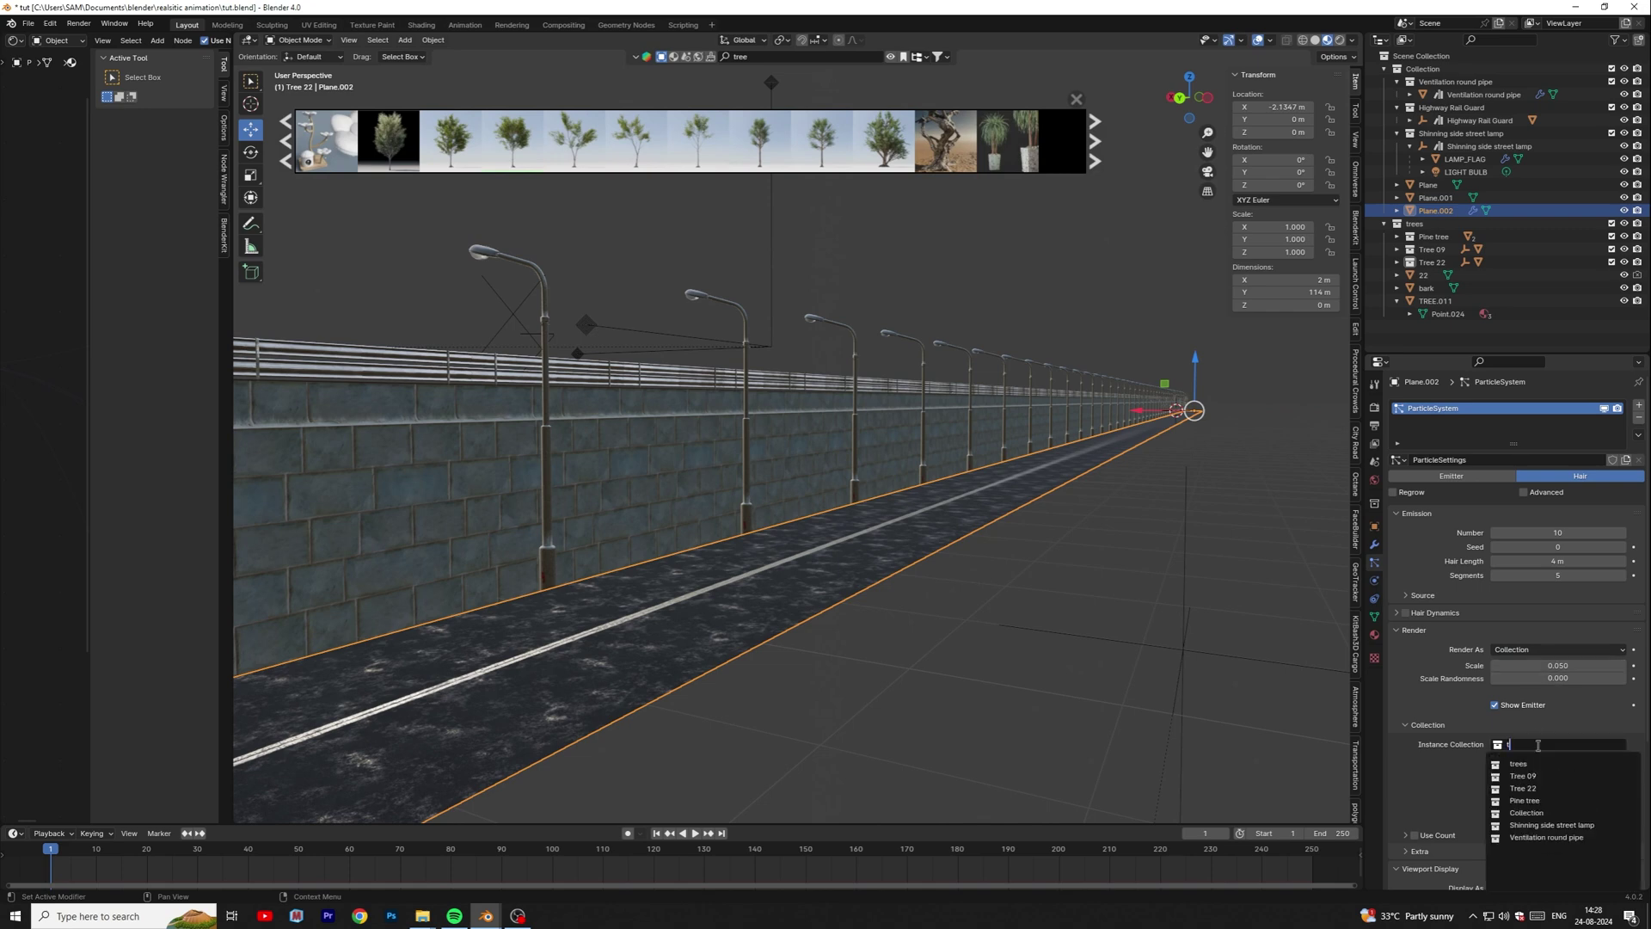
{"action": "type", "text": "re"}
{"action": "left_click", "coordinate": [1540, 764]}
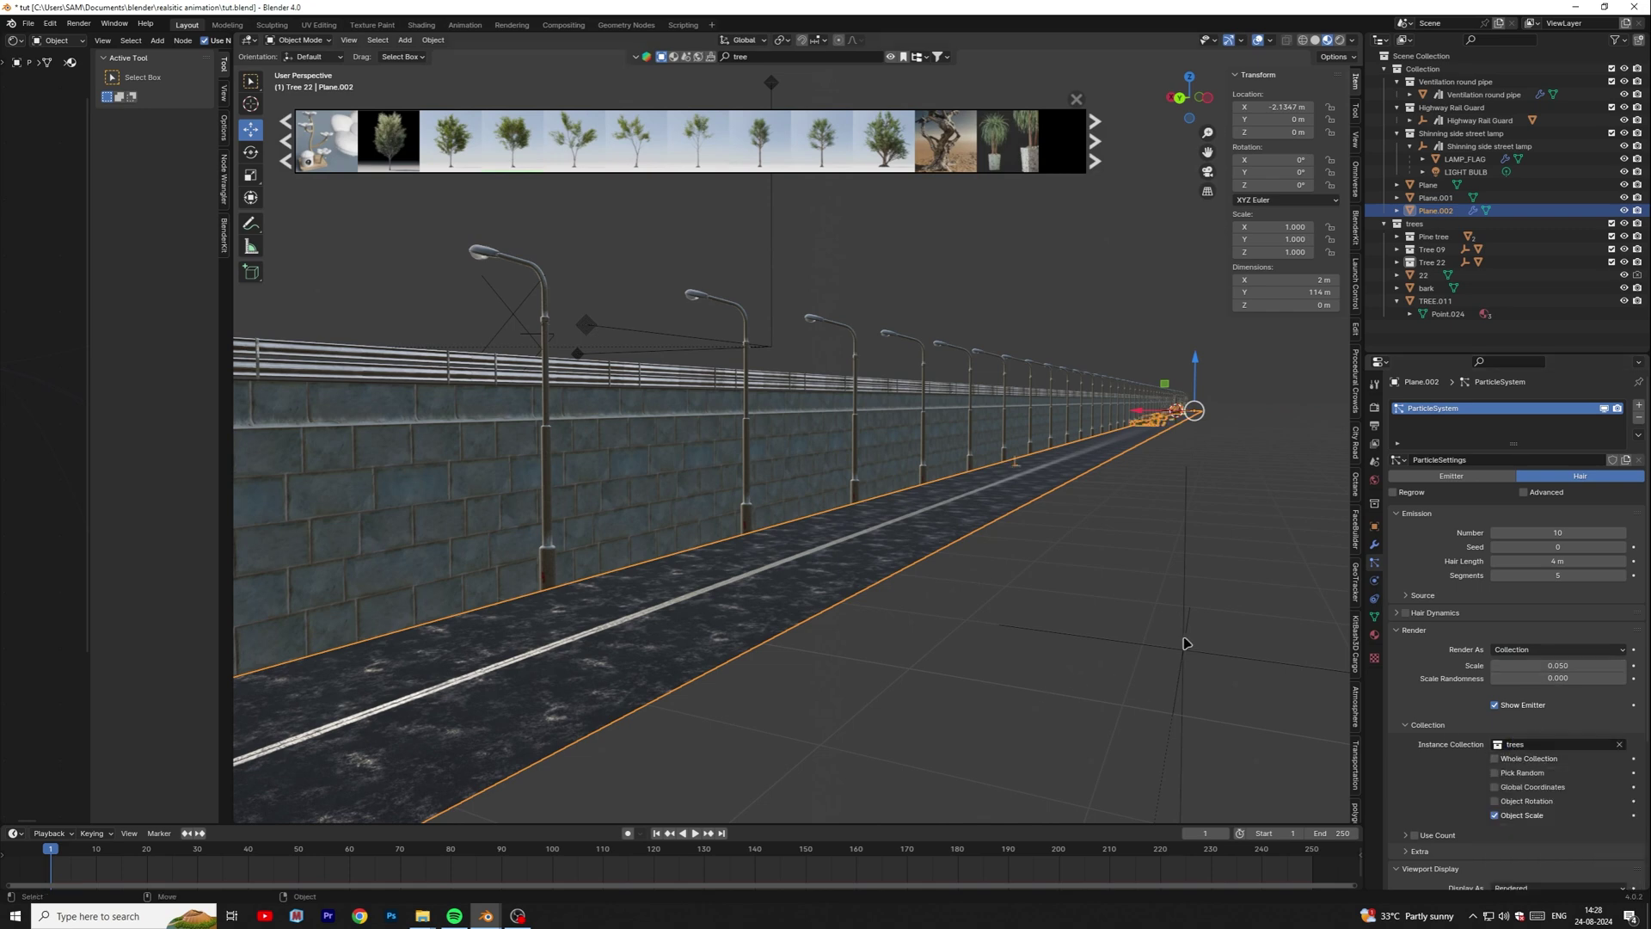
- Increase the particle system's hair length slightly to enlarge the tree instances
{"action": "middle_click_drag", "start_coordinate": [1183, 585], "coordinate": [804, 731], "text": "shift"}
{"action": "scroll", "coordinate": [1101, 504], "scroll_direction": "up", "scroll_amount": 2}
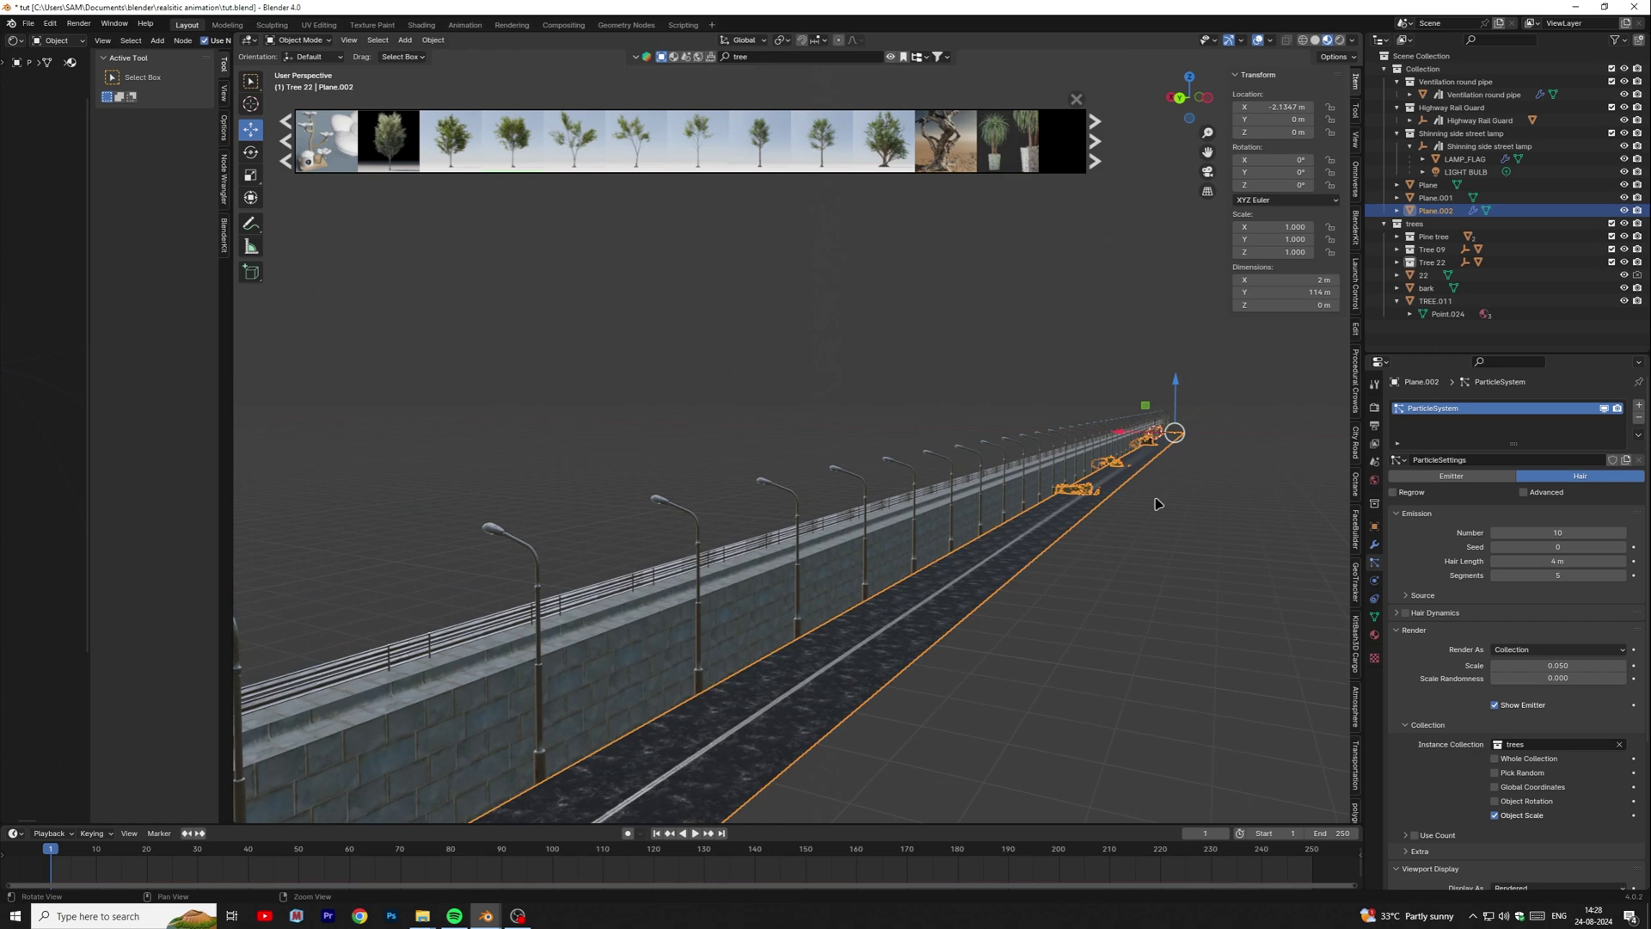
{"action": "middle_click_drag", "start_coordinate": [1160, 505], "coordinate": [1143, 517]}
{"action": "left_click_drag", "start_coordinate": [1542, 561], "coordinate": [1587, 561]}
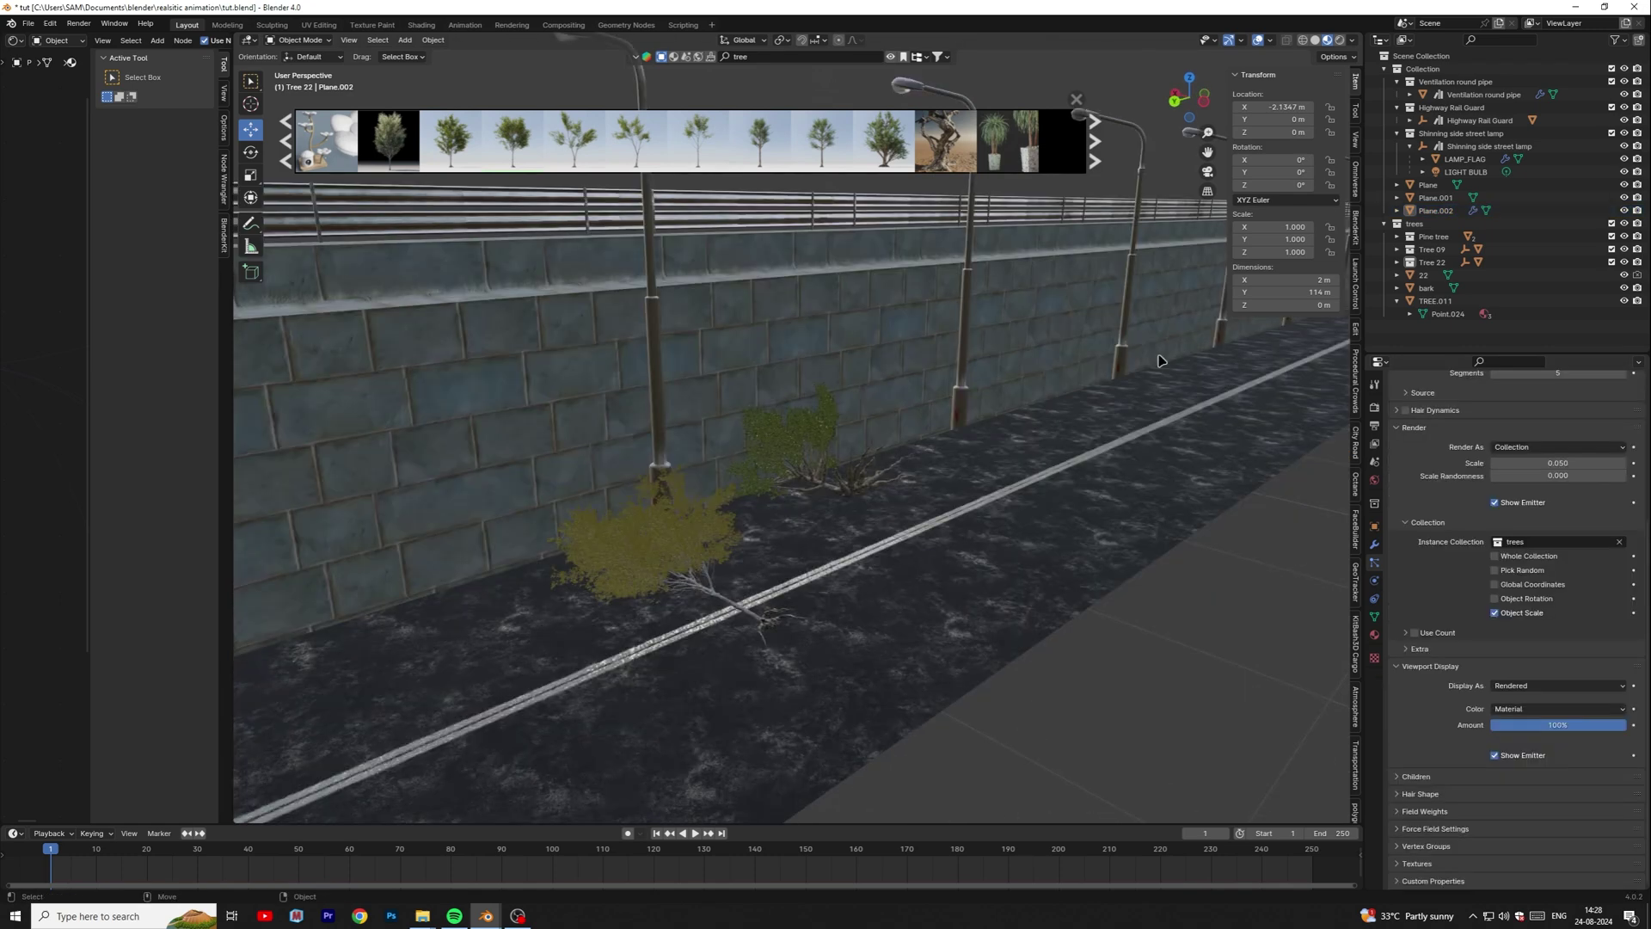
- Enable the advanced hair settings and particle rotation, with Global X as the orientation axis
{"action": "left_click", "coordinate": [765, 442]}
{"action": "scroll", "coordinate": [1531, 474], "scroll_direction": "up", "scroll_amount": 6}
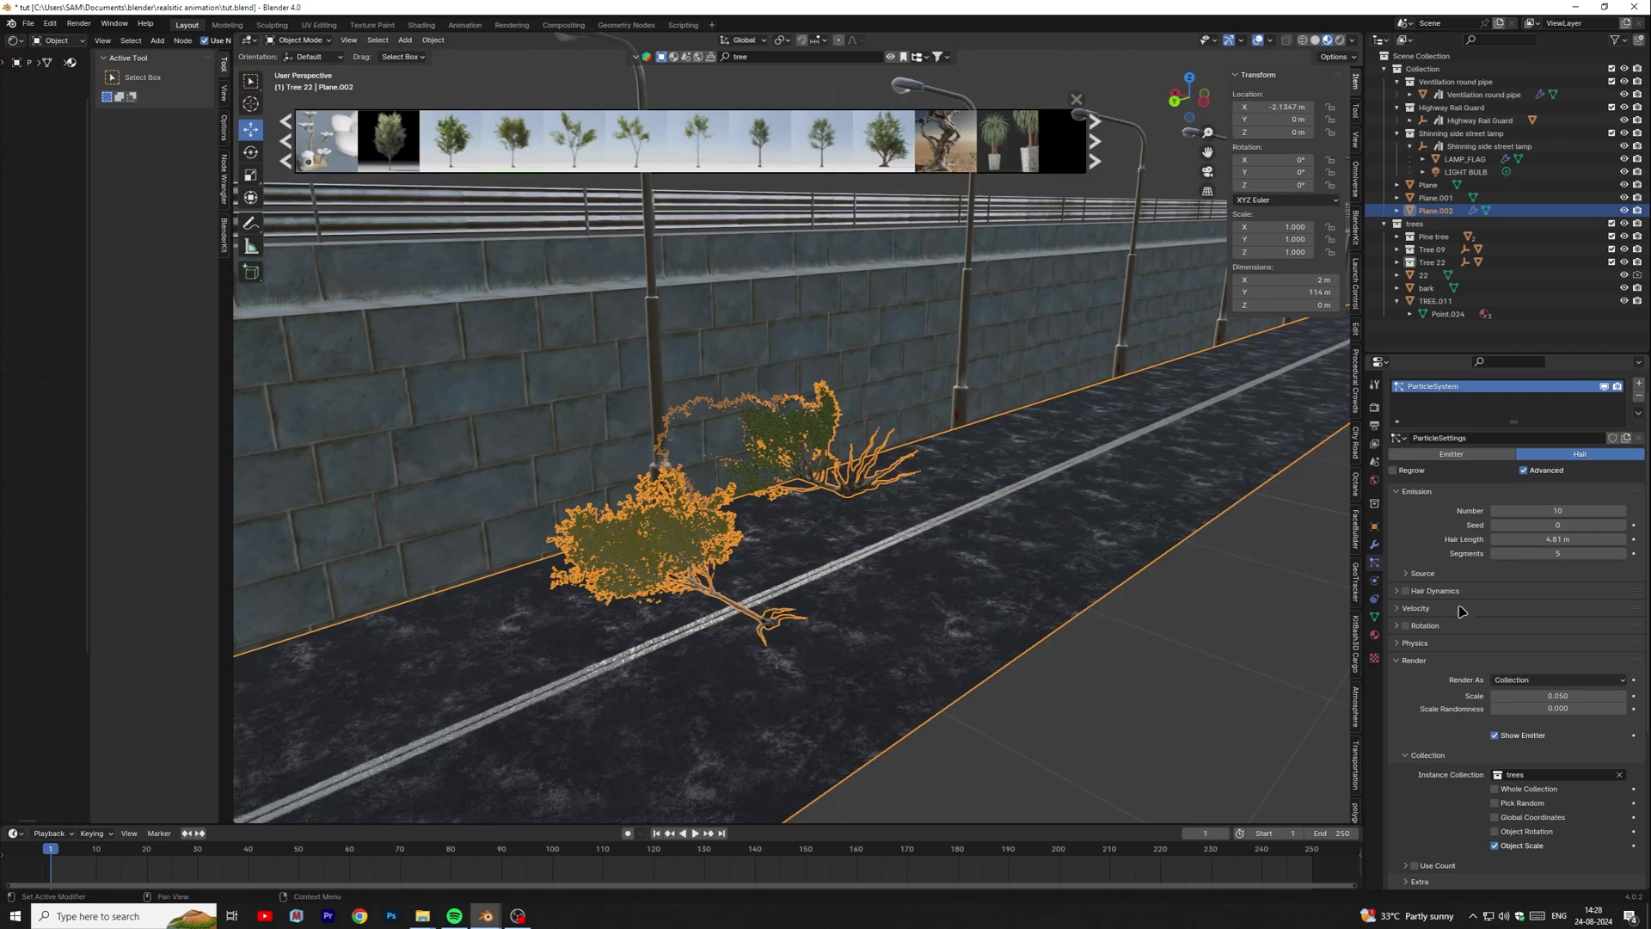
{"action": "scroll", "coordinate": [1445, 670], "scroll_direction": "up", "scroll_amount": 1}
{"action": "left_click", "coordinate": [1400, 647]}
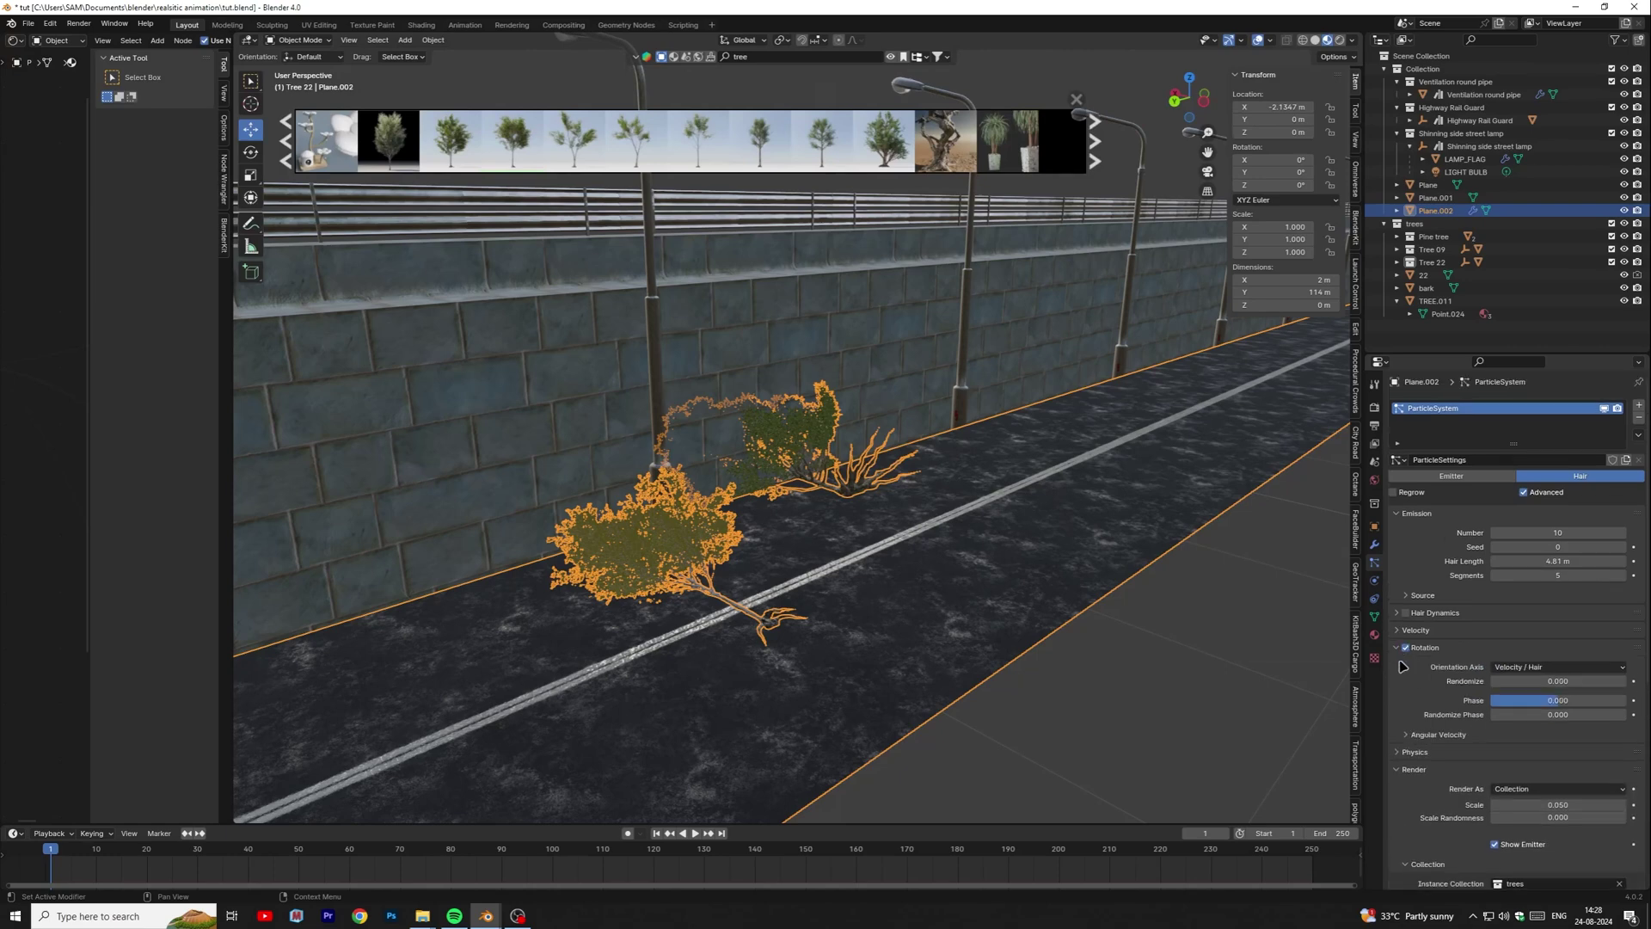
{"action": "left_click", "coordinate": [1532, 669]}
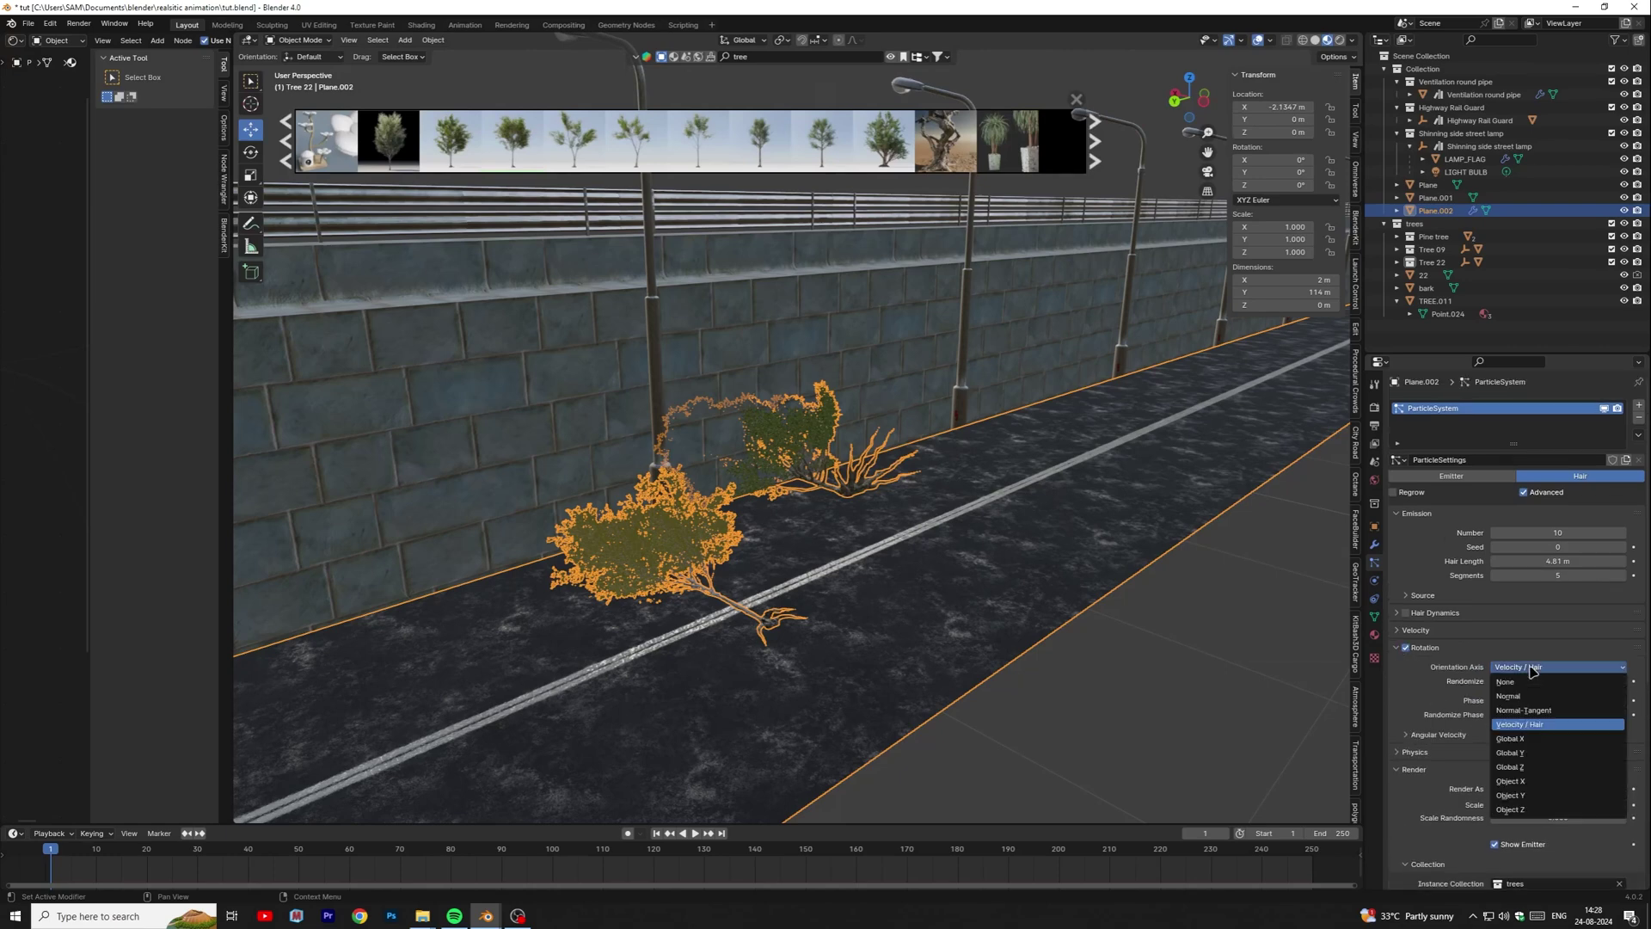
{"action": "left_click", "coordinate": [1514, 738]}
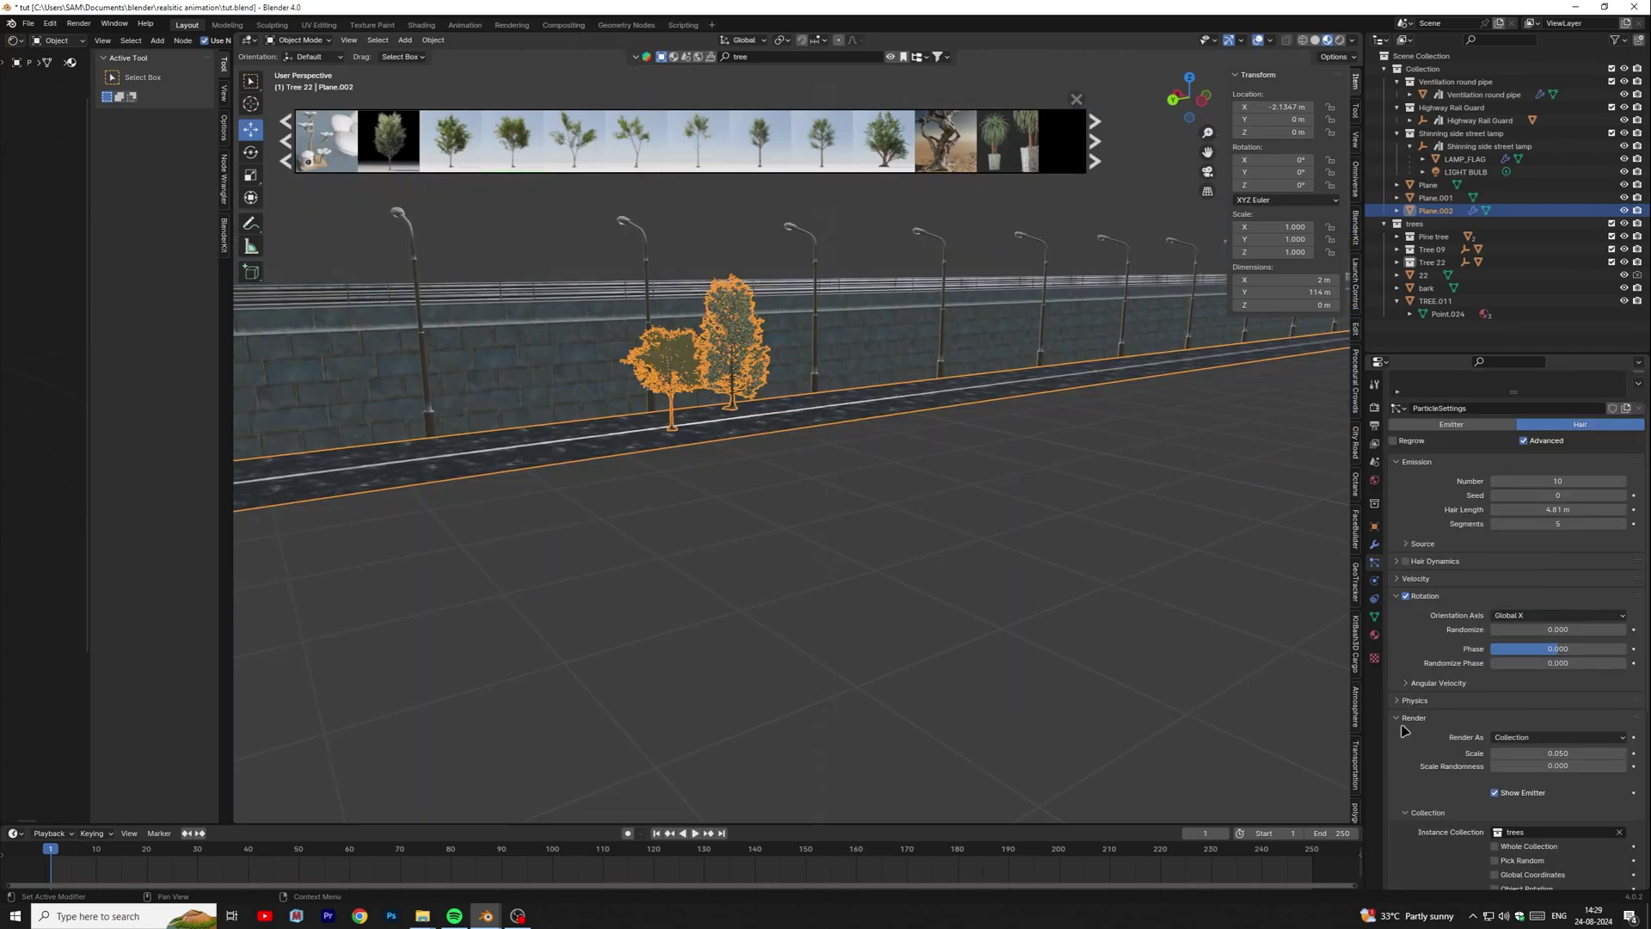
- Set the tree instances' render scale to 0.130 and their scale randomness to 0.653
{"action": "scroll", "coordinate": [1444, 730], "scroll_direction": "down", "scroll_amount": 3}
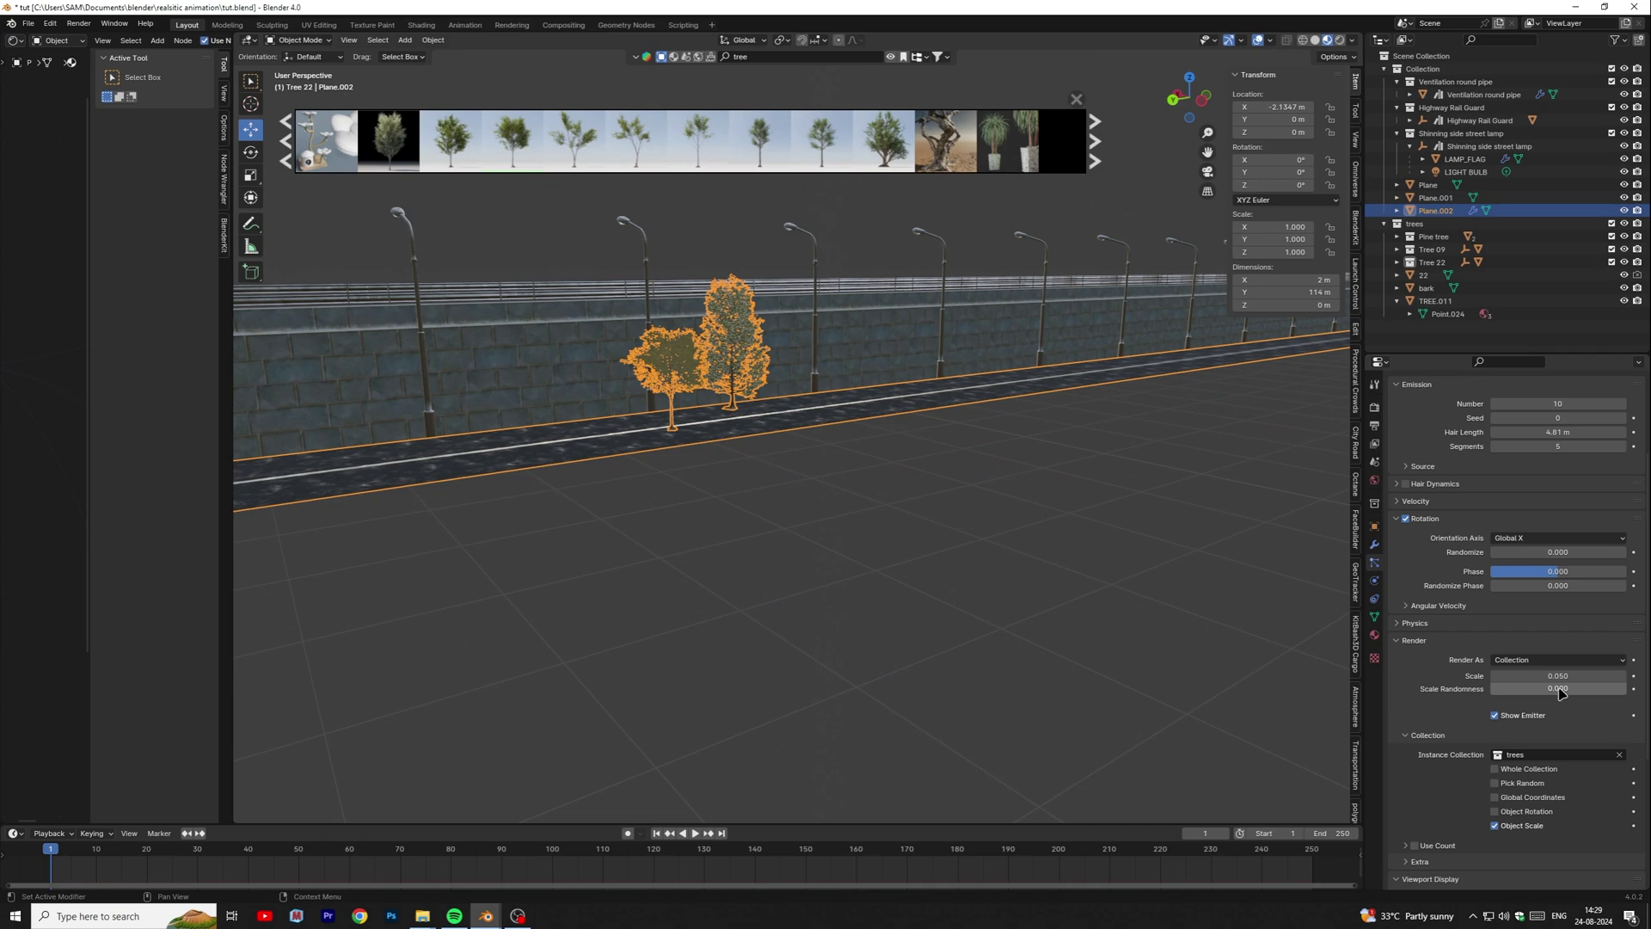
{"action": "left_click_drag", "start_coordinate": [1498, 688], "coordinate": [1574, 688]}
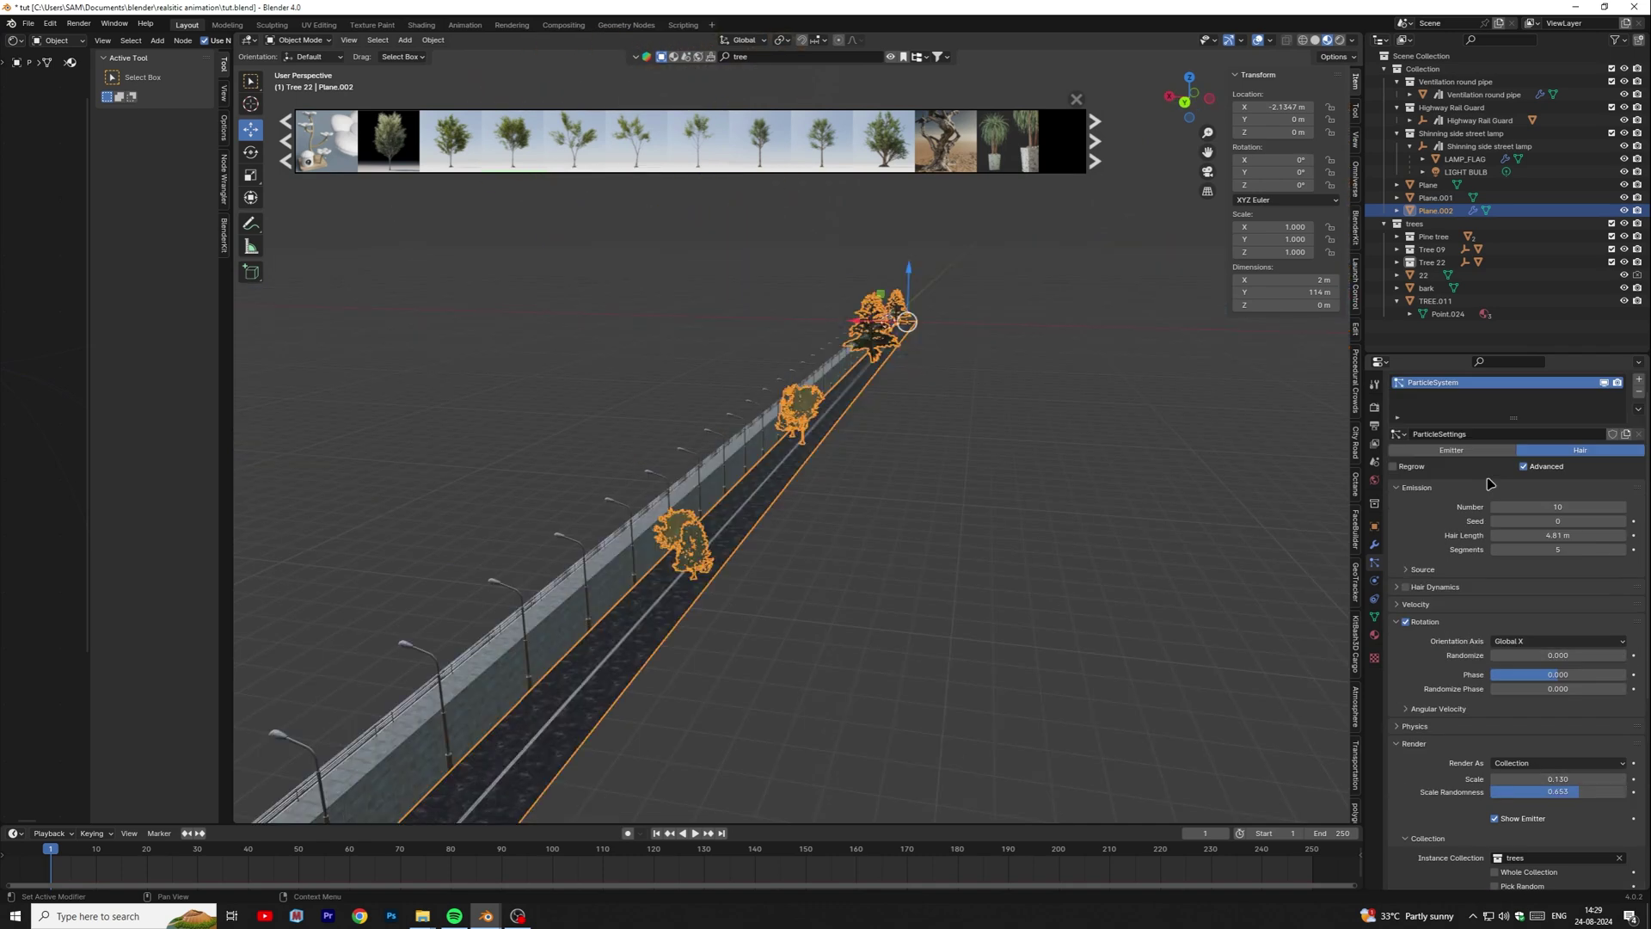
- Try a particle number of 100 for the trees along the road
{"action": "left_click", "coordinate": [1558, 507]}
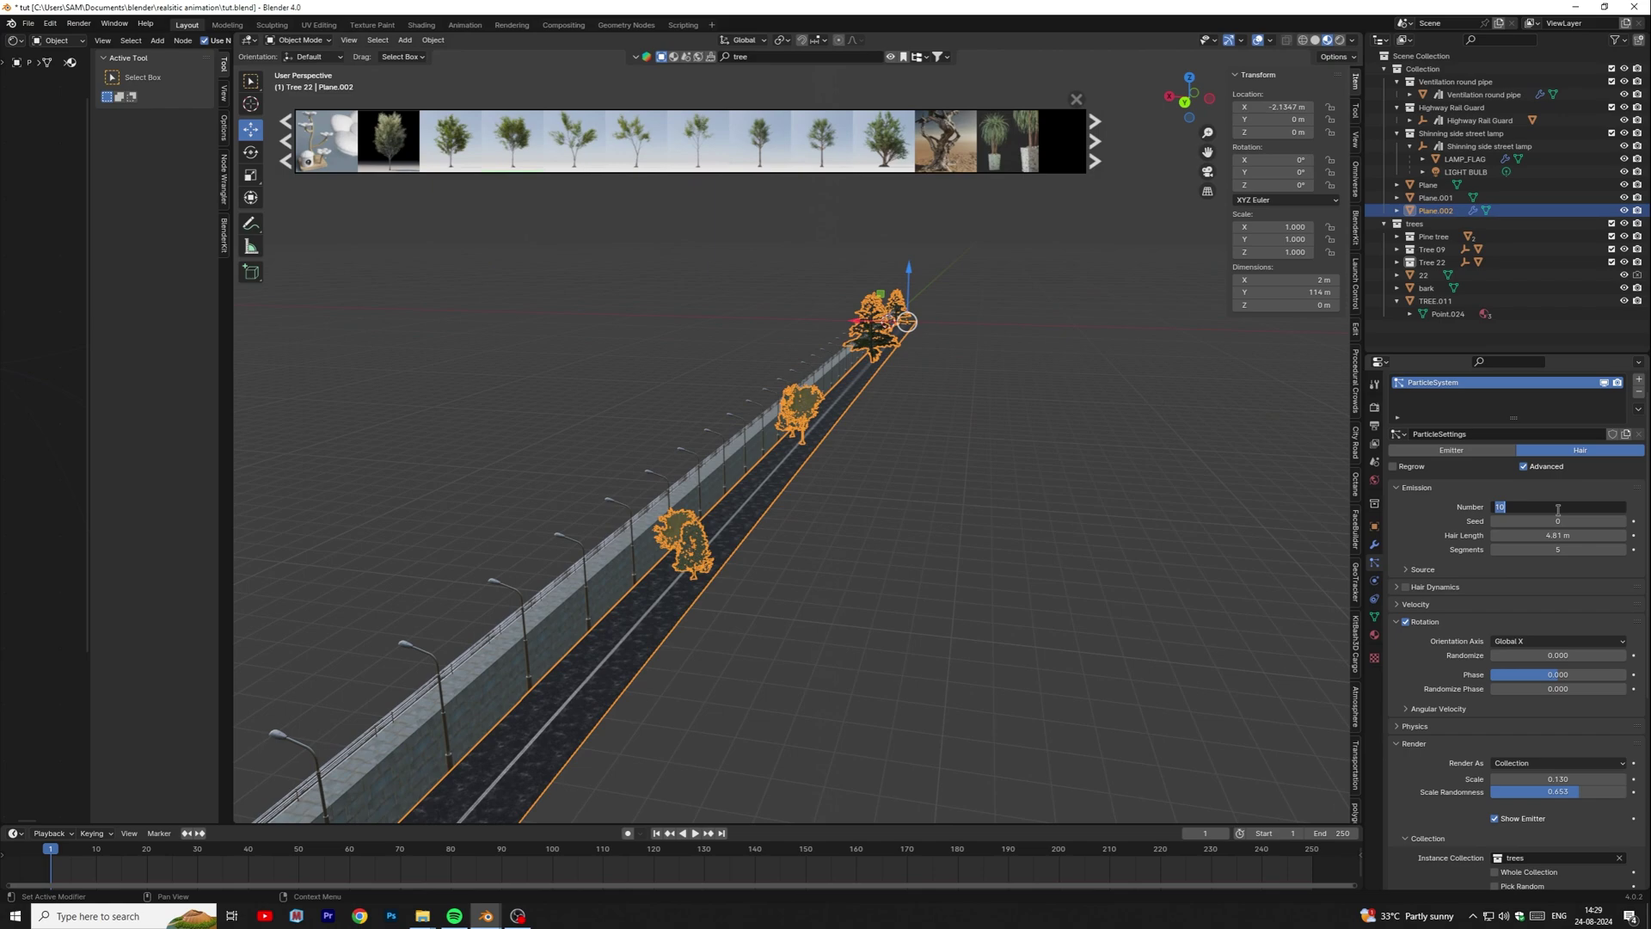
{"action": "type", "text": "100"}
{"action": "key", "text": "Return"}
{"action": "scroll", "coordinate": [932, 505], "scroll_direction": "up", "scroll_amount": 5}
{"action": "middle_click_drag", "start_coordinate": [932, 505], "coordinate": [1035, 436]}
- Set the particle number to 50 and shift the tree-emitting road plane along X to about -3.05 m
{"action": "left_click", "coordinate": [1573, 508]}
{"action": "type", "text": "50"}
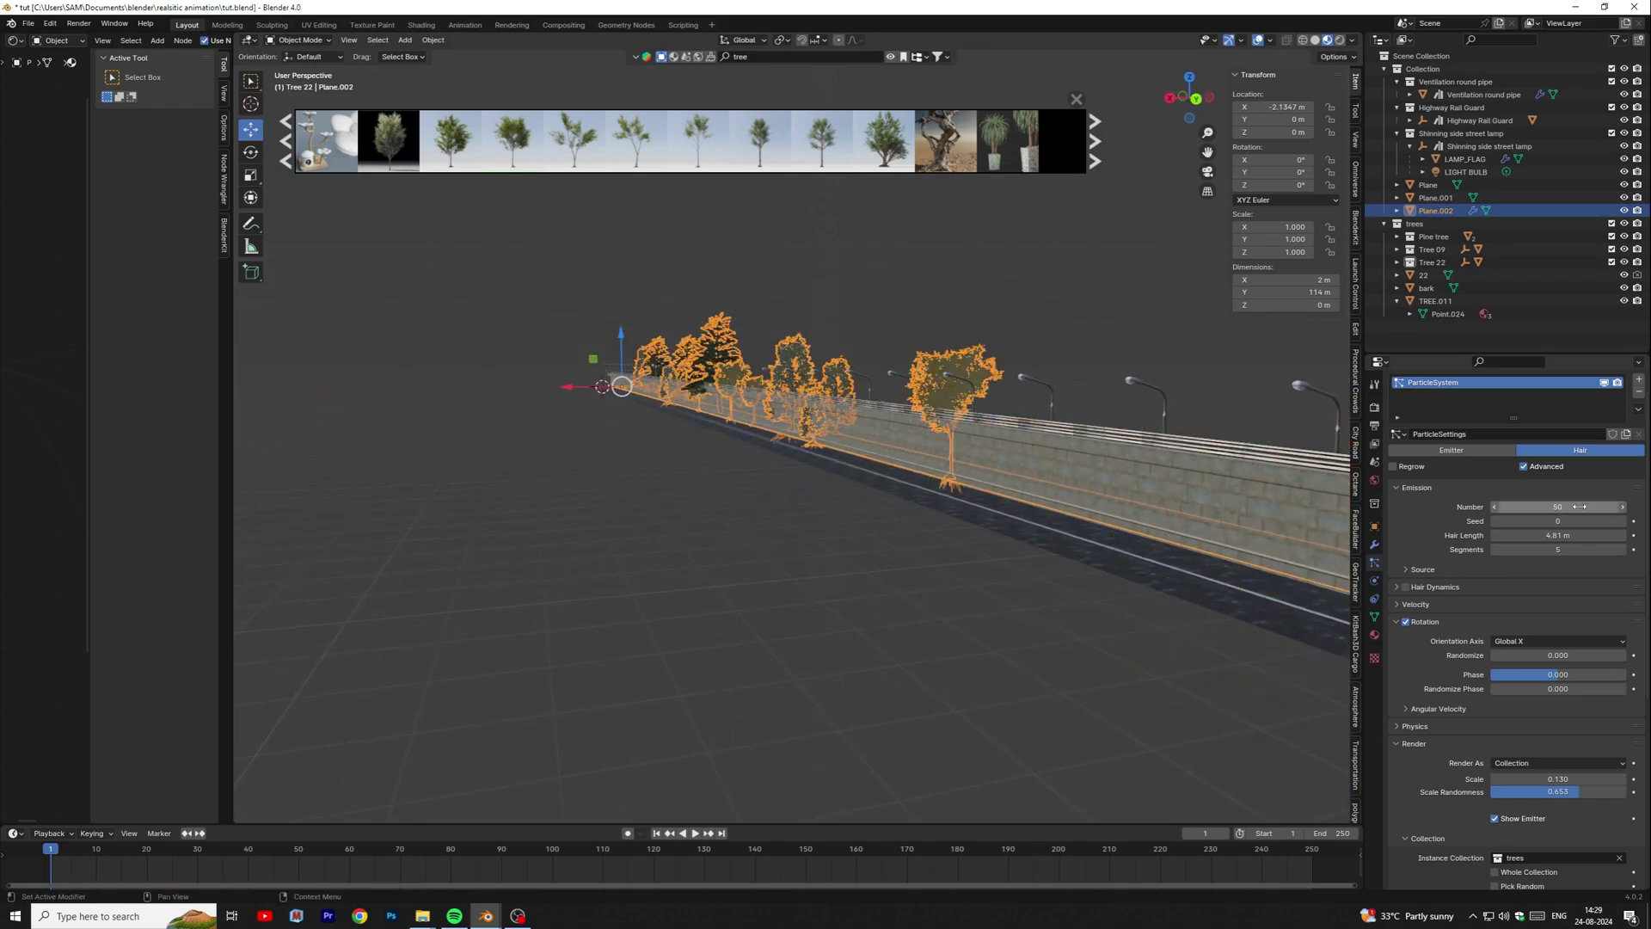
{"action": "key", "text": "Return"}
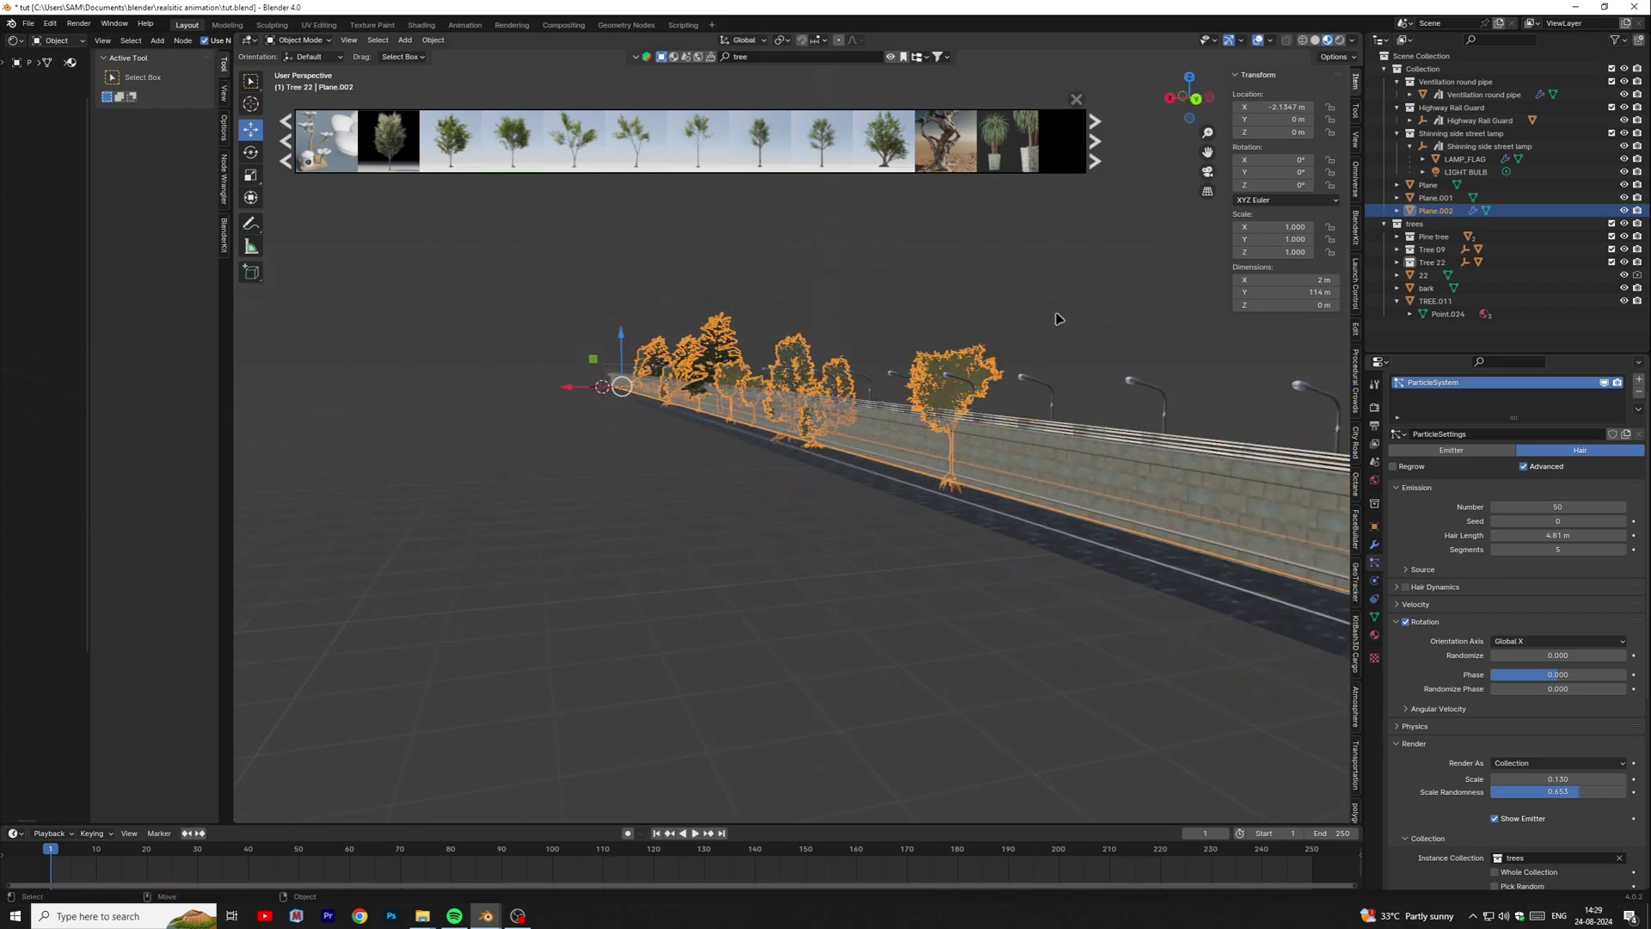
{"action": "left_click", "coordinate": [1058, 313]}
{"action": "middle_click_drag", "start_coordinate": [1058, 313], "coordinate": [956, 433]}
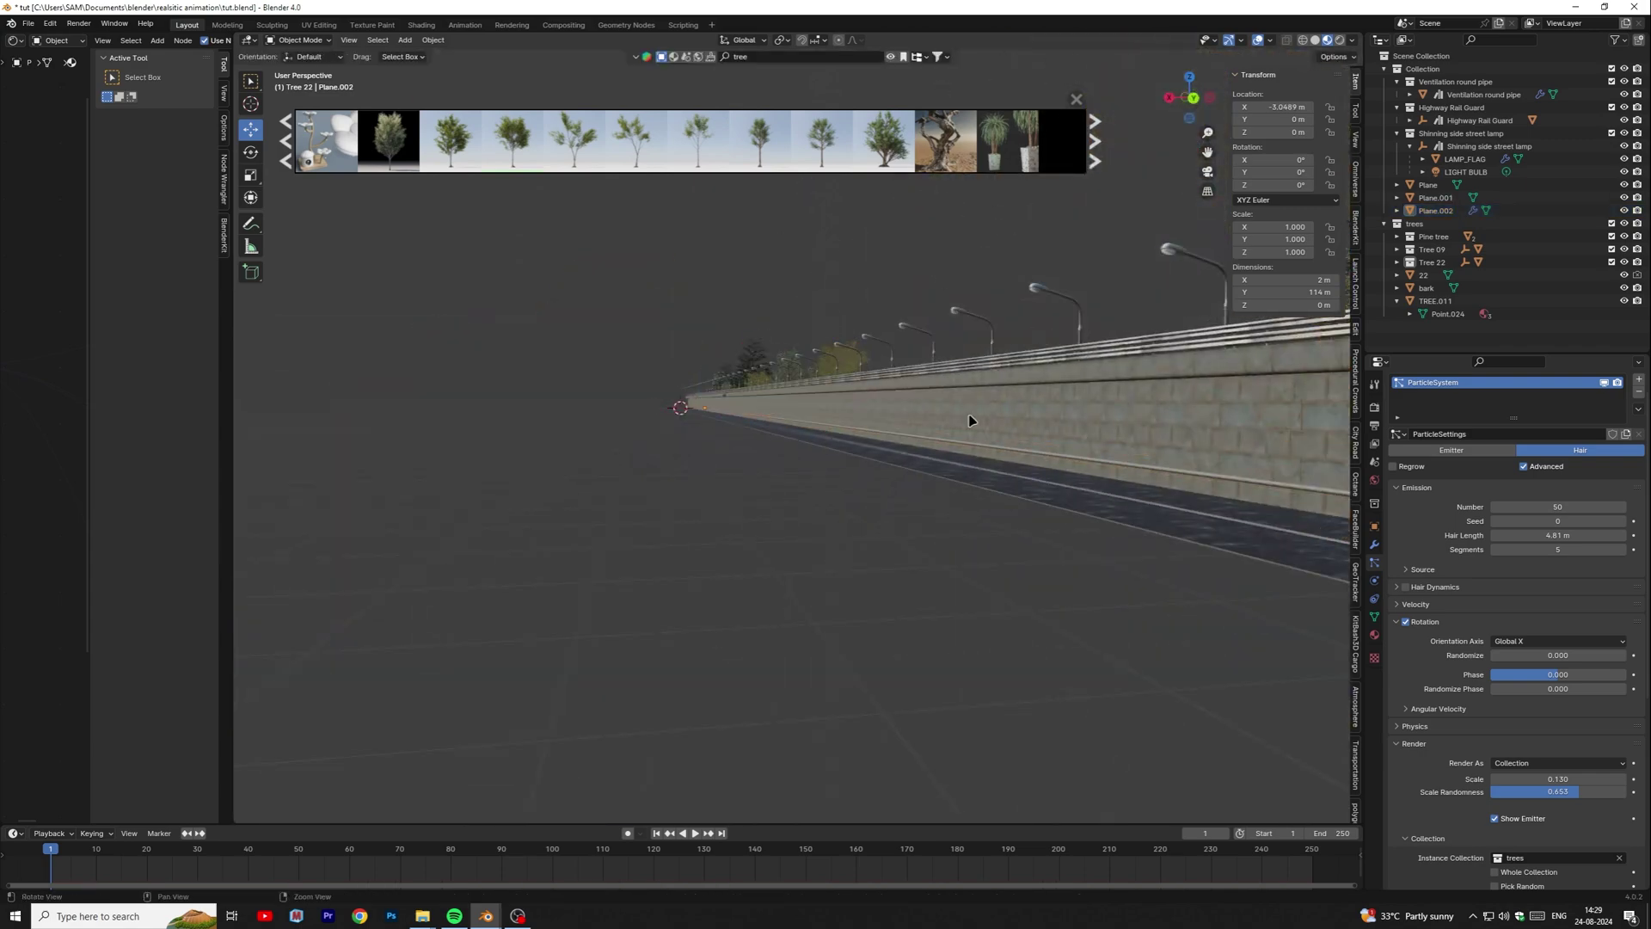
- Scale the source pine tree's bark mesh down uniformly to 0.747
{"action": "middle_click_drag", "start_coordinate": [970, 420], "coordinate": [903, 498]}
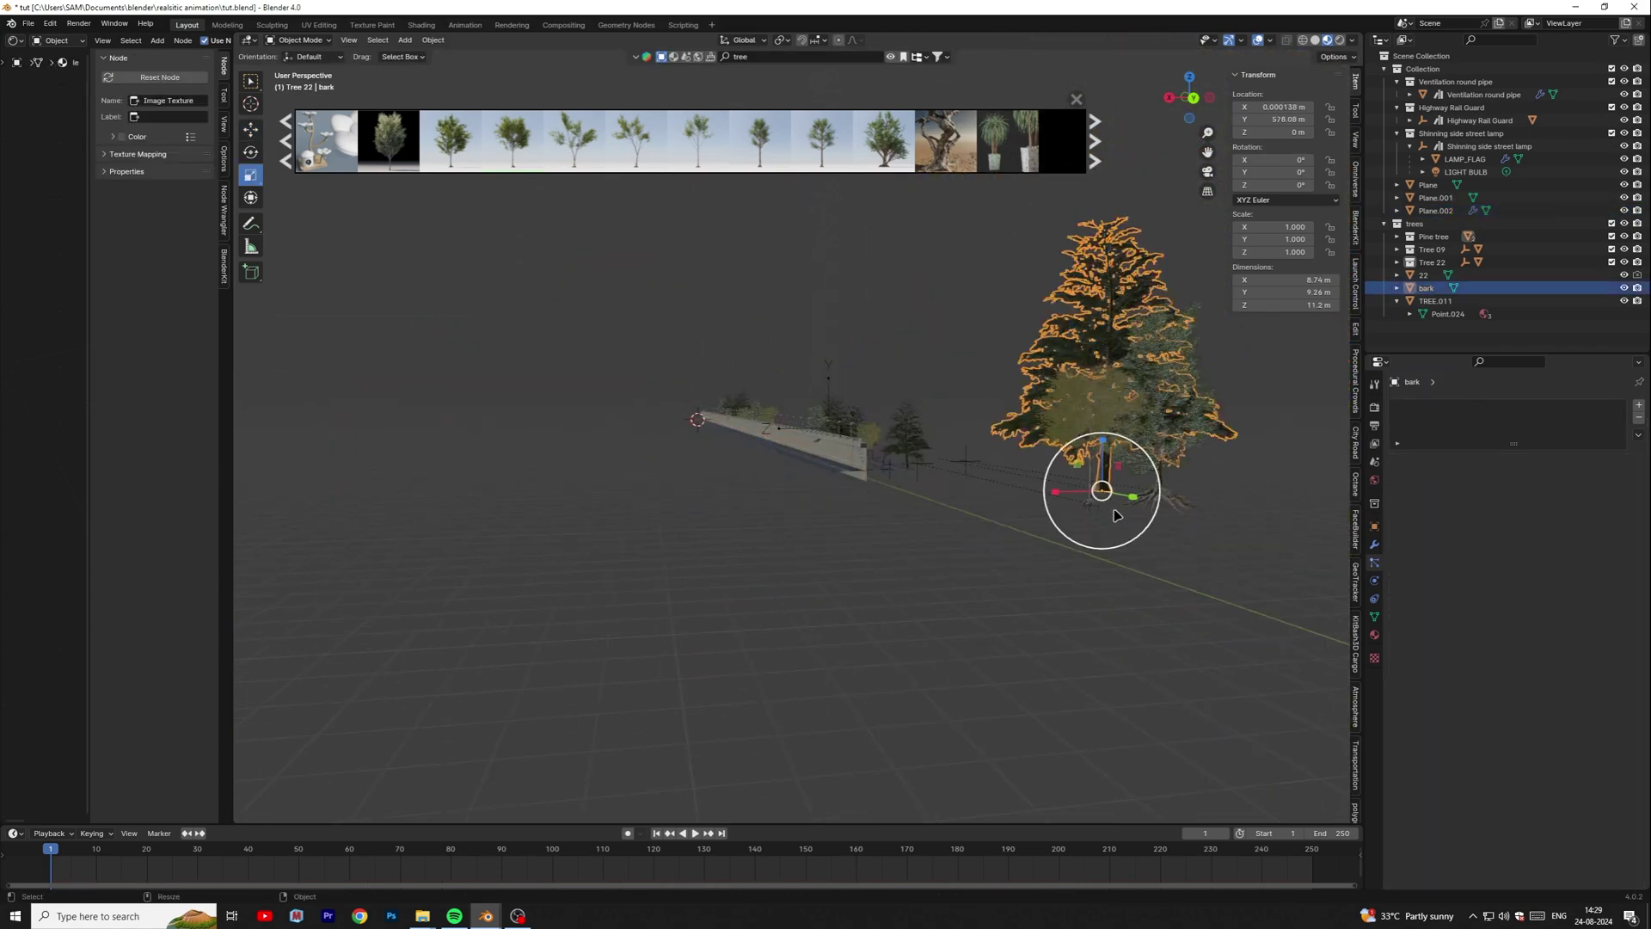
{"action": "left_click_drag", "start_coordinate": [1115, 514], "coordinate": [1106, 504]}
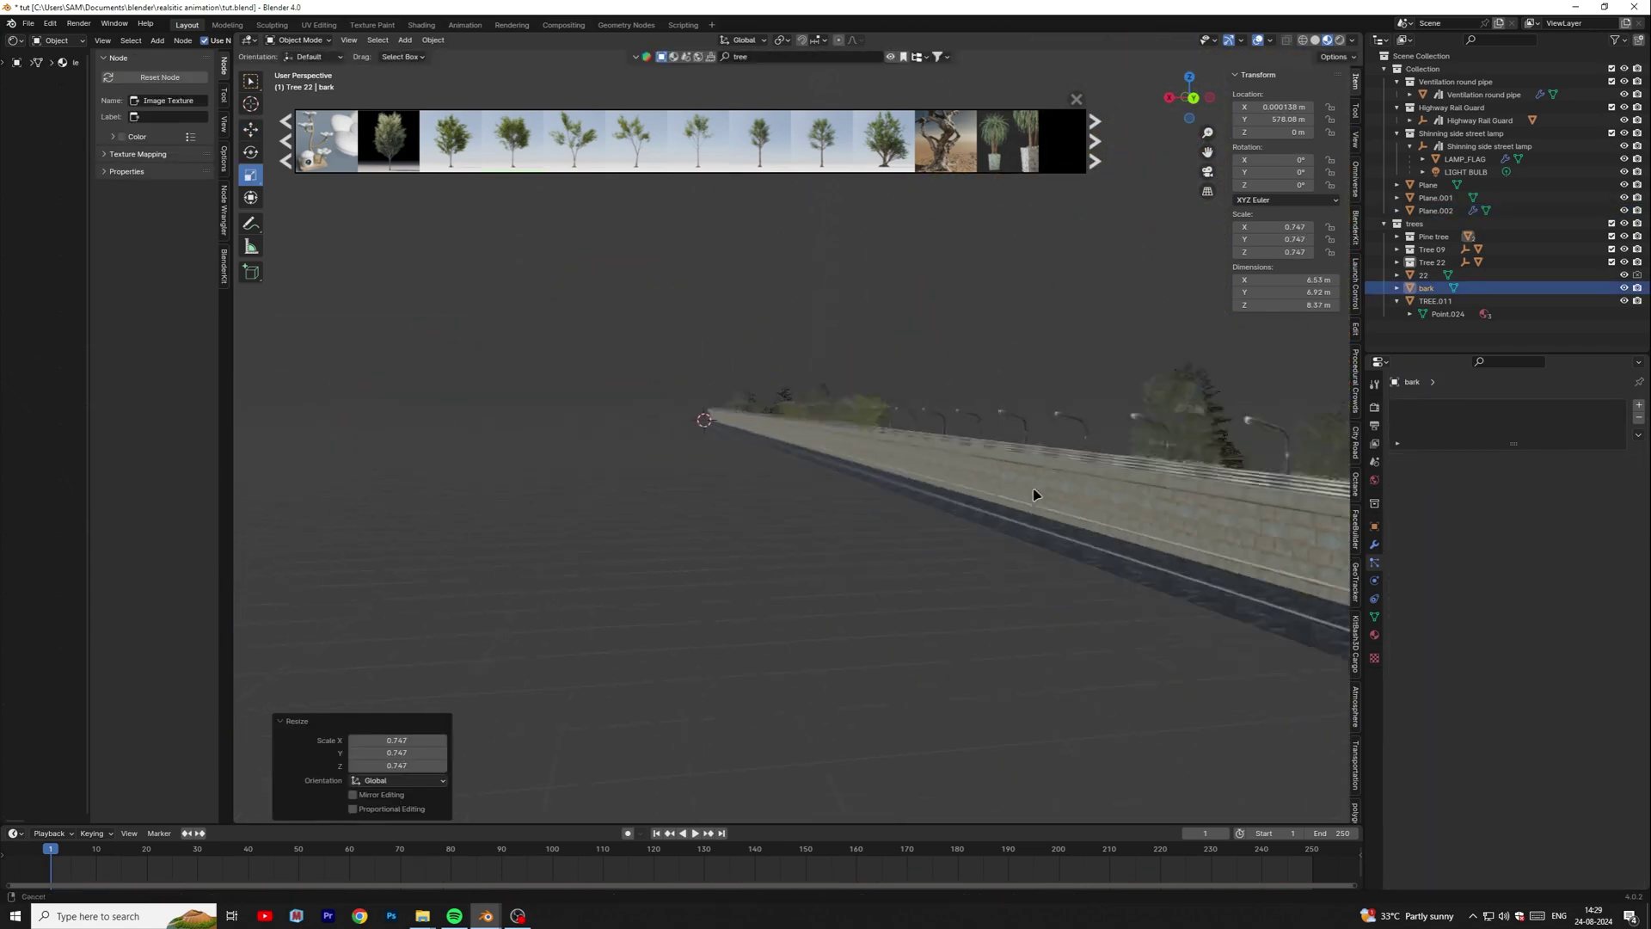
{"action": "middle_click_drag", "start_coordinate": [1032, 491], "coordinate": [1040, 549]}
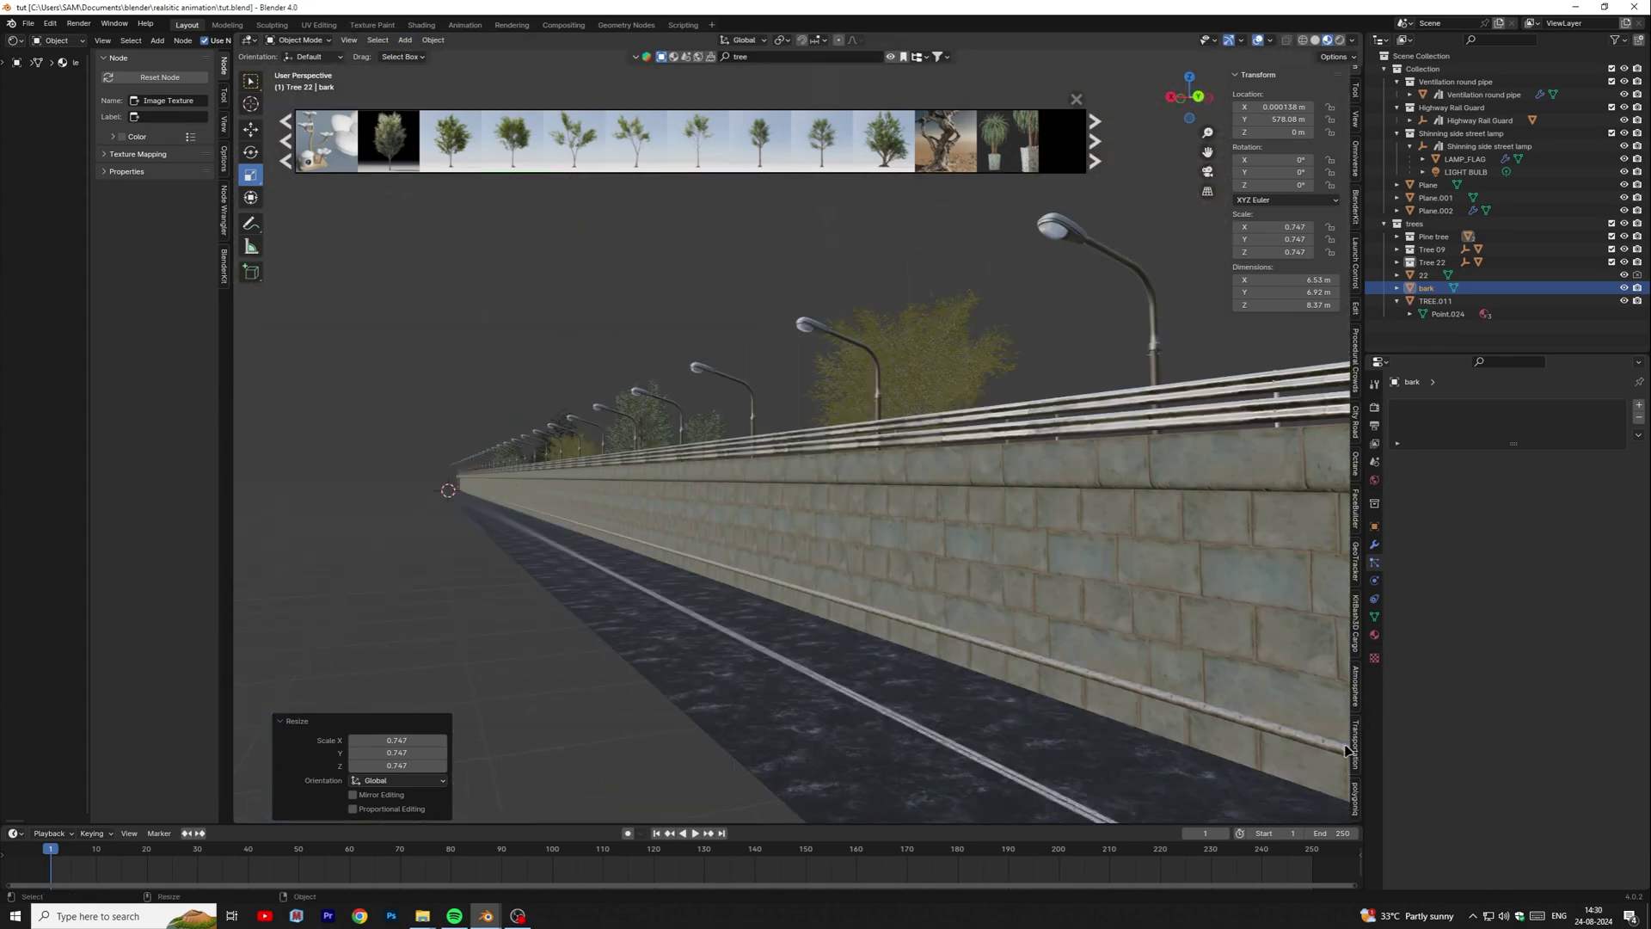
- Add the Jaguar F-Type from the Sport category of the car models library to the scene
{"action": "left_click", "coordinate": [1356, 755]}
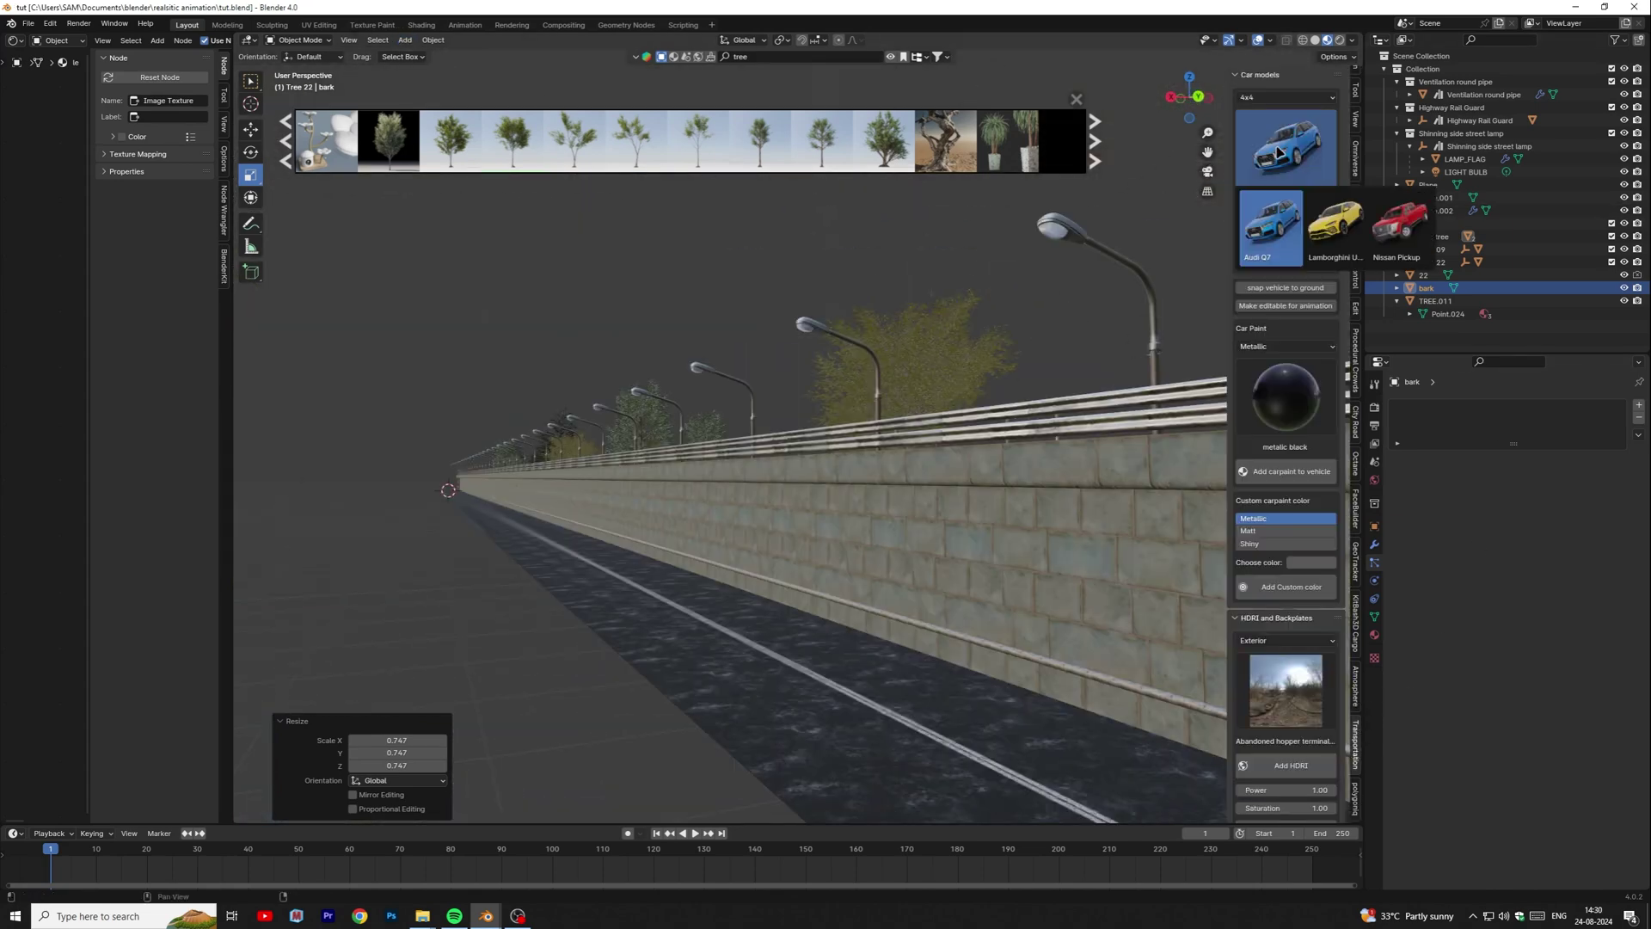
{"action": "left_click", "coordinate": [1280, 100]}
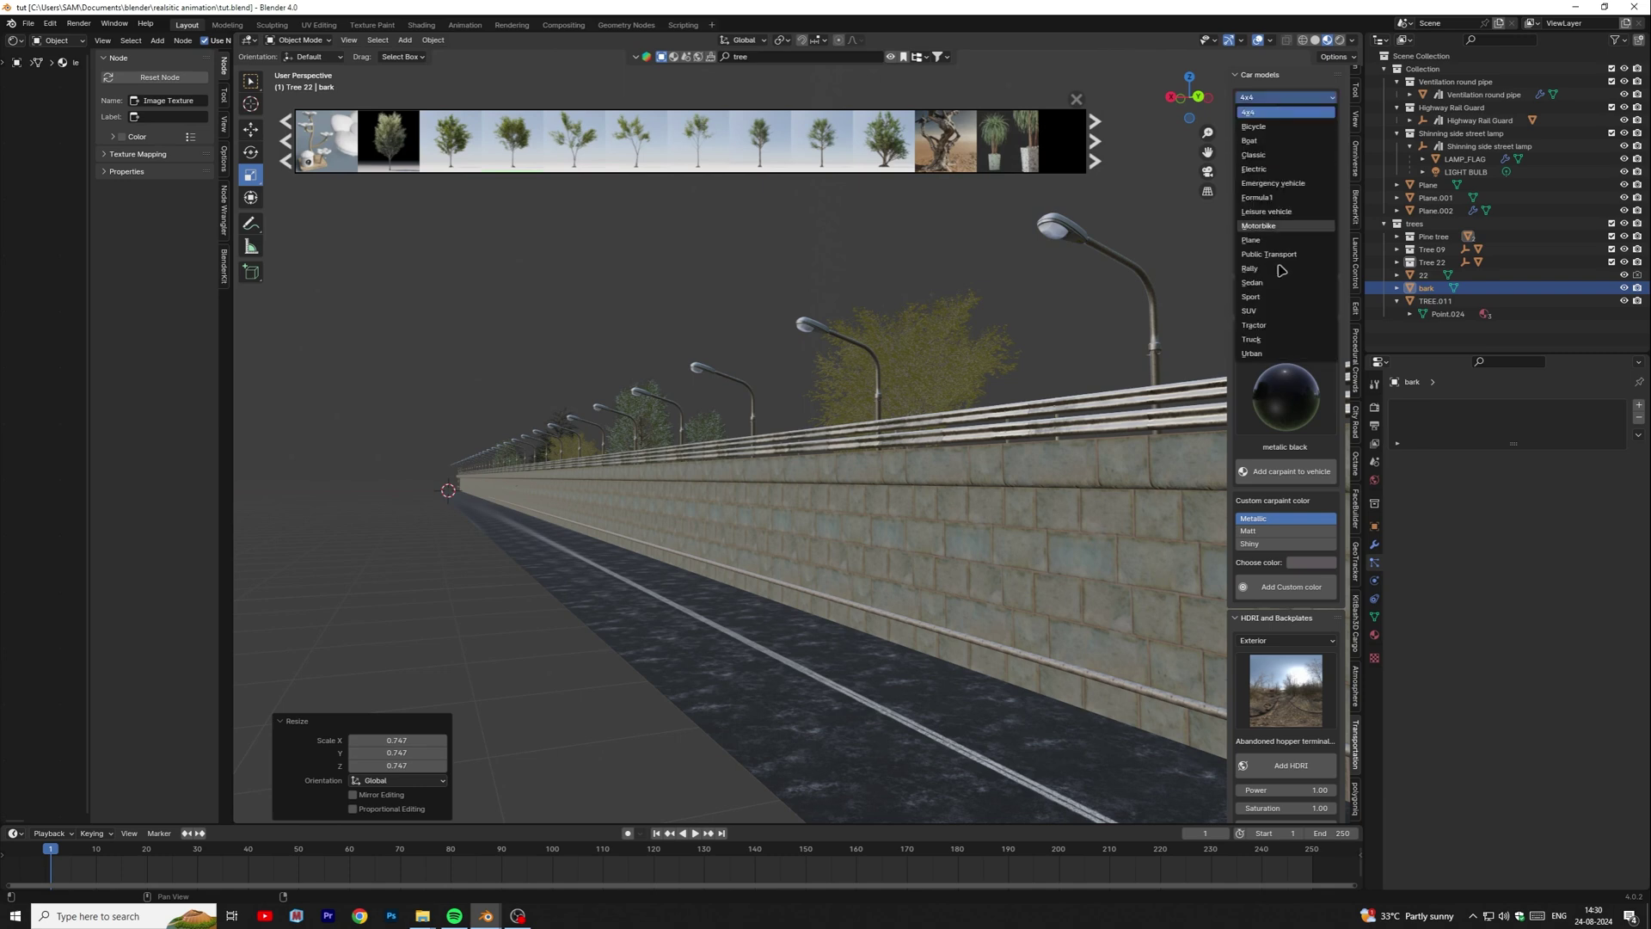
{"action": "left_click", "coordinate": [1267, 298]}
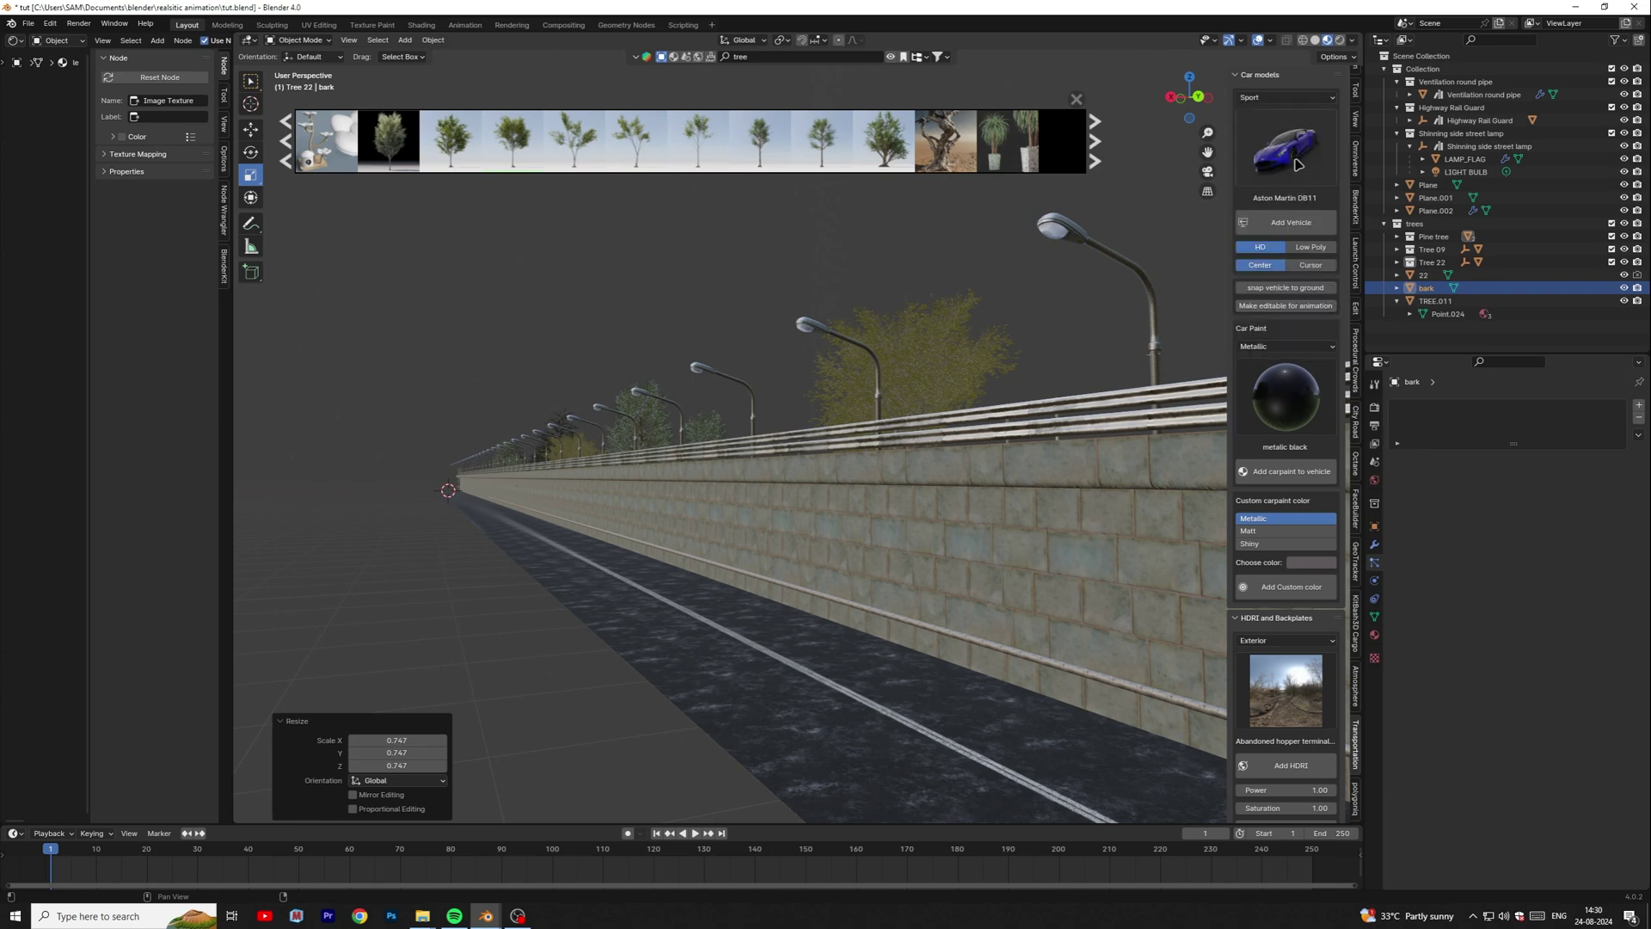
{"action": "left_click", "coordinate": [1287, 148]}
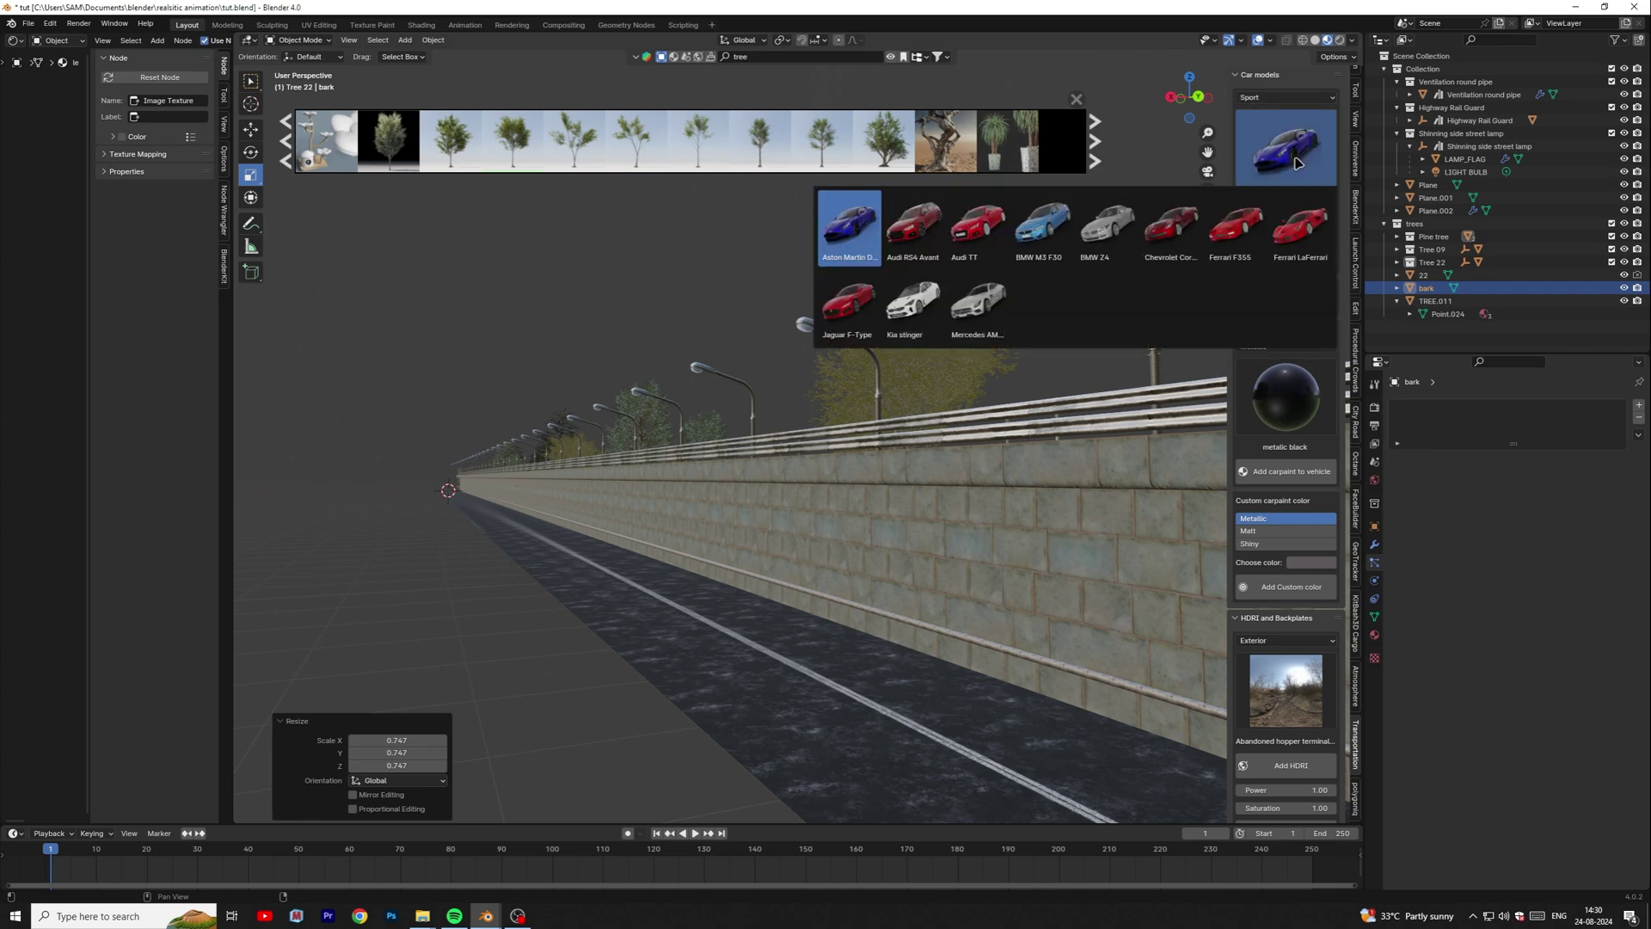
{"action": "left_click", "coordinate": [836, 311]}
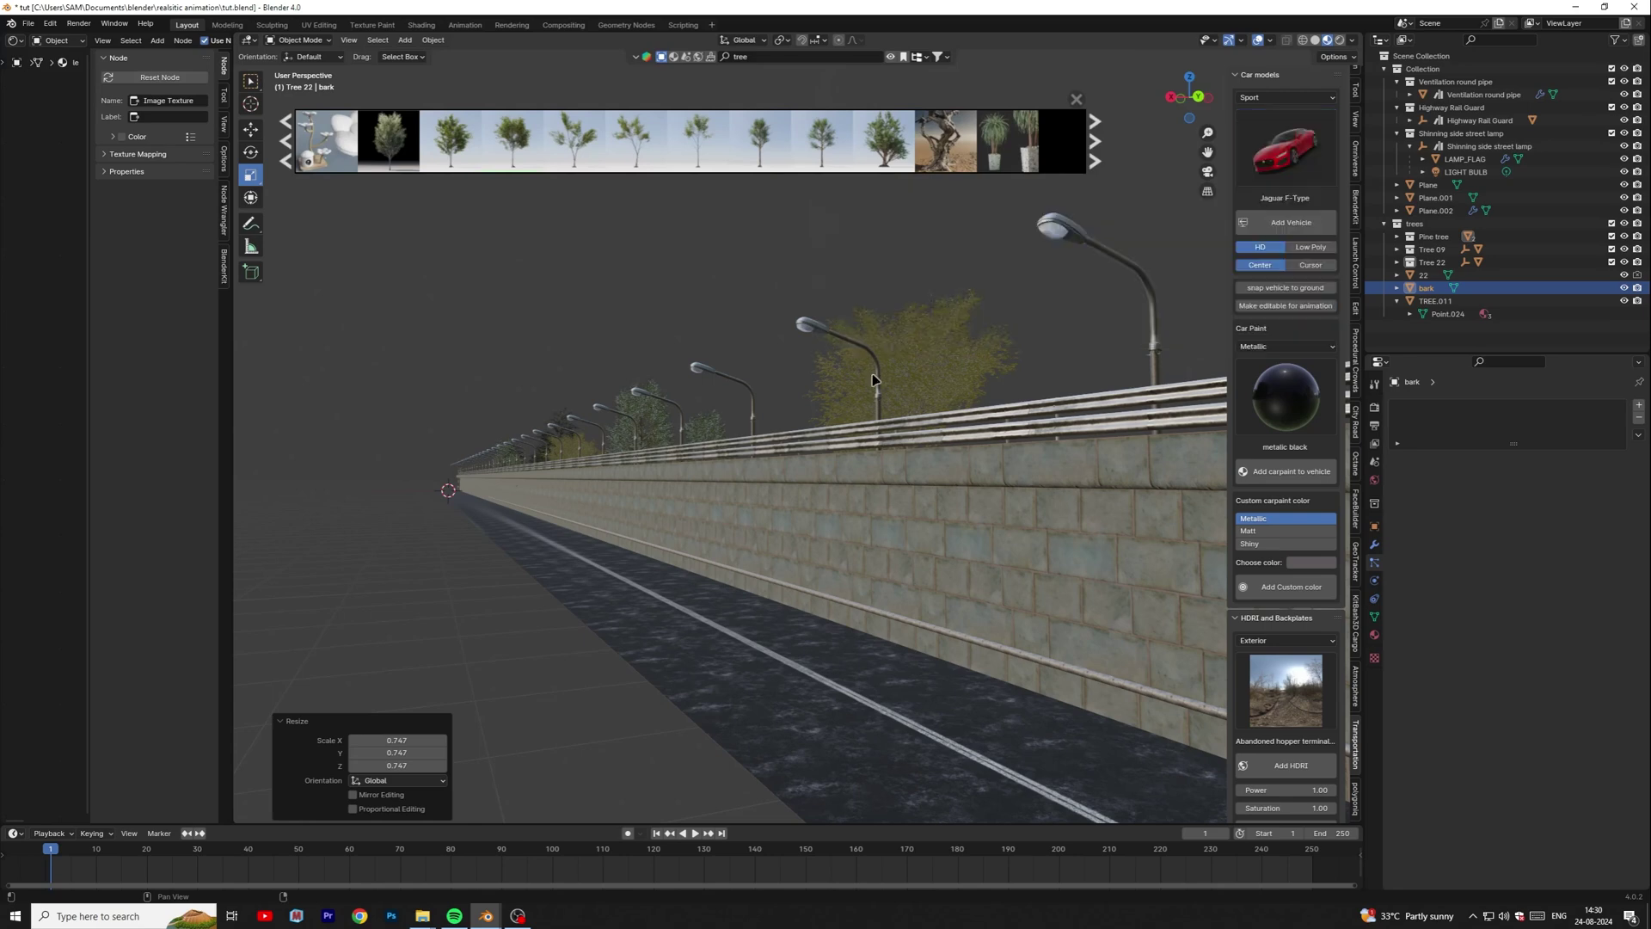
{"action": "left_click", "coordinate": [1304, 225]}
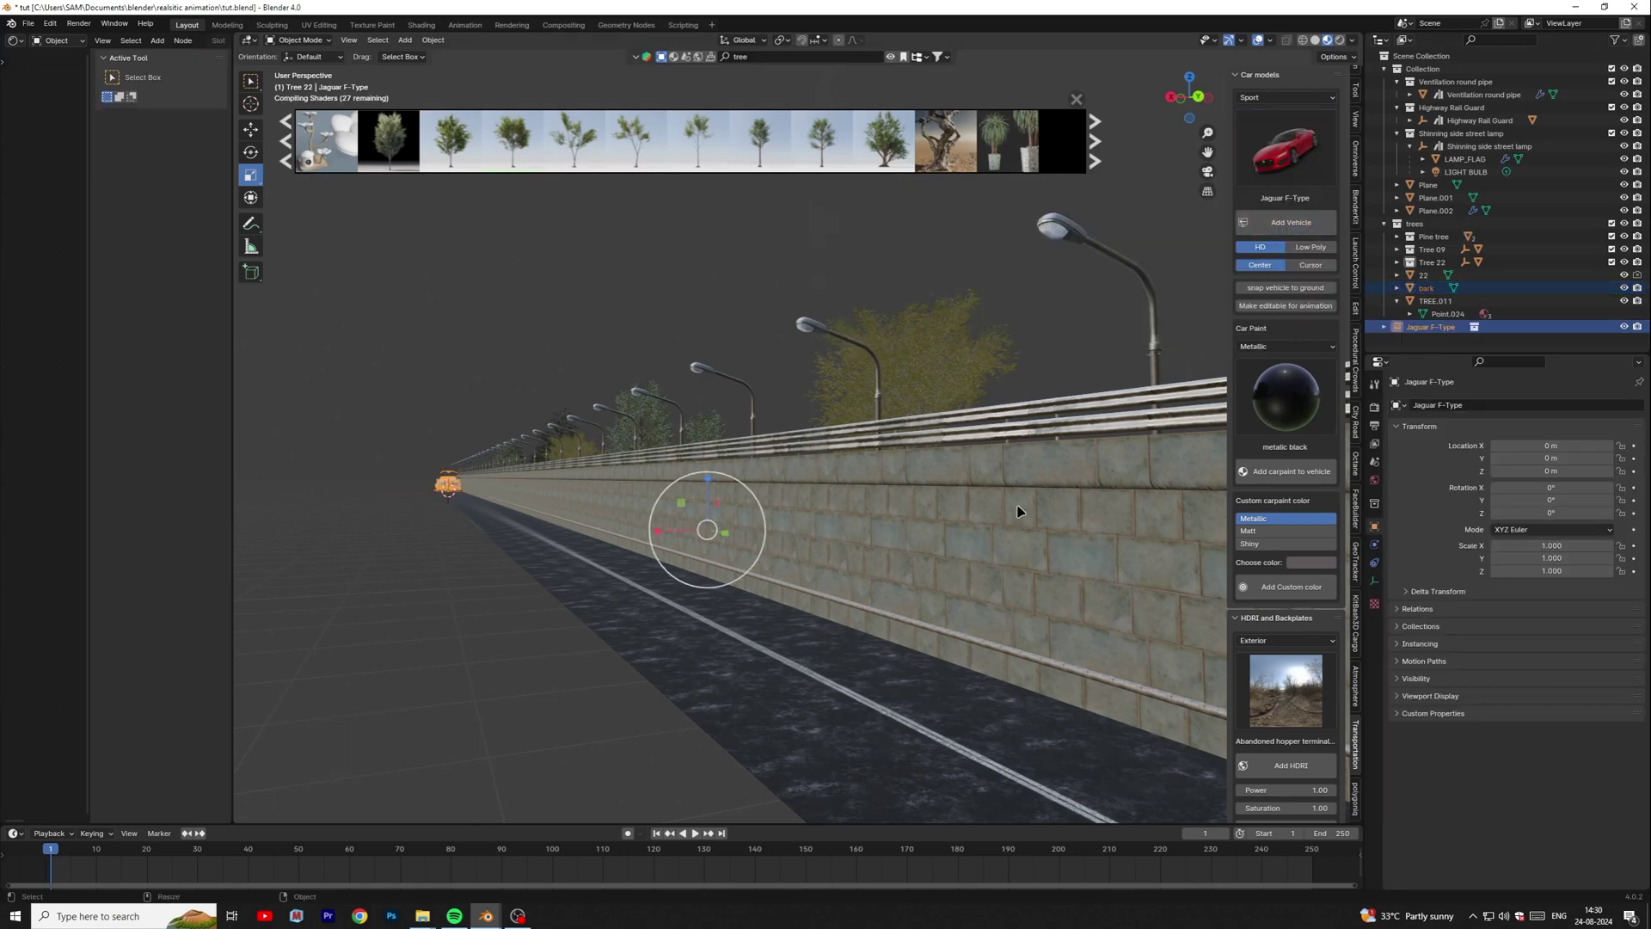
- Frame the Jaguar F-Type and scale it down uniformly to 0.251 to fit the road
{"action": "left_click", "coordinate": [422, 523]}
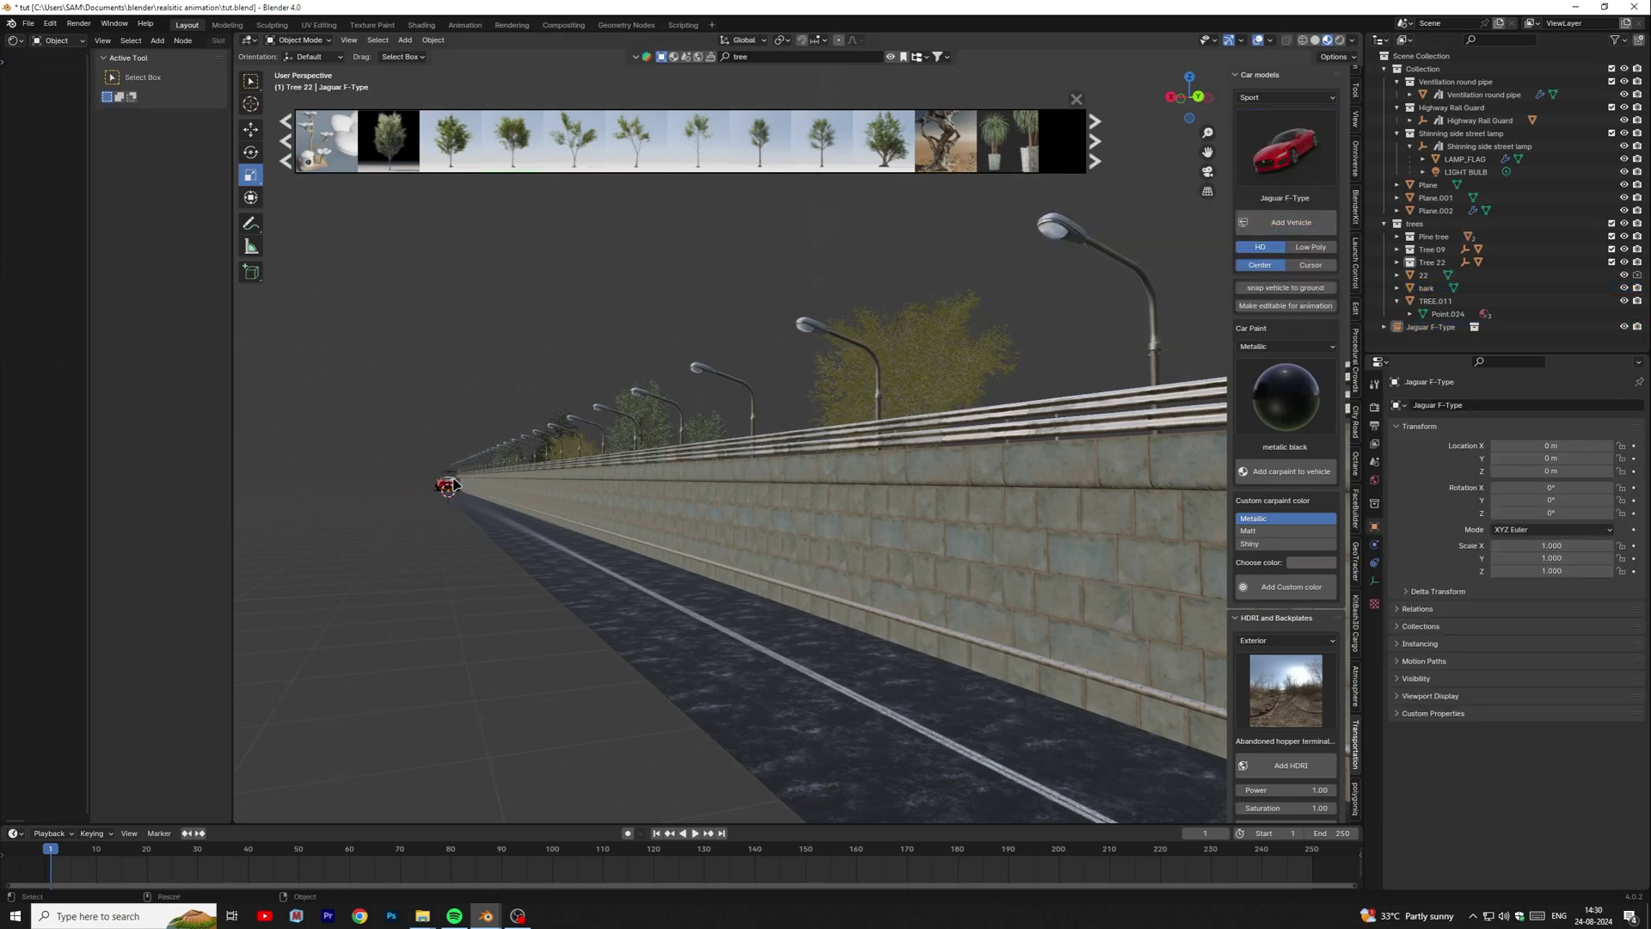
{"action": "left_click", "coordinate": [450, 487]}
{"action": "key", "text": "KP_Decimal"}
{"action": "middle_click_drag", "start_coordinate": [469, 515], "coordinate": [765, 602]}
{"action": "key", "text": "s"}
{"action": "left_click_drag", "start_coordinate": [895, 581], "coordinate": [892, 578]}
{"action": "left_click_drag", "start_coordinate": [895, 582], "coordinate": [868, 551]}
- Rotate the Jaguar F-Type 180° about the Z axis
{"action": "middle_click_drag", "start_coordinate": [868, 550], "coordinate": [999, 516]}
{"action": "scroll", "coordinate": [834, 473], "scroll_direction": "up", "scroll_amount": 4}
{"action": "key", "text": "r"}
{"action": "type", "text": "1"}
{"action": "mouse_move", "coordinate": [822, 486]}
{"action": "left_mouse_down"}
{"action": "mouse_move", "coordinate": [839, 468]}
{"action": "mouse_move", "coordinate": [817, 462]}
{"action": "left_mouse_up"}
{"action": "type", "text": "80"}
{"action": "key", "text": "Return"}
- Move the car along X to about -0.27 m, into the road lane beside the wall
{"action": "key", "text": "g"}
{"action": "middle_click_drag", "start_coordinate": [817, 462], "coordinate": [602, 430]}
{"action": "middle_click_drag", "start_coordinate": [1204, 533], "coordinate": [821, 557], "text": "shift"}
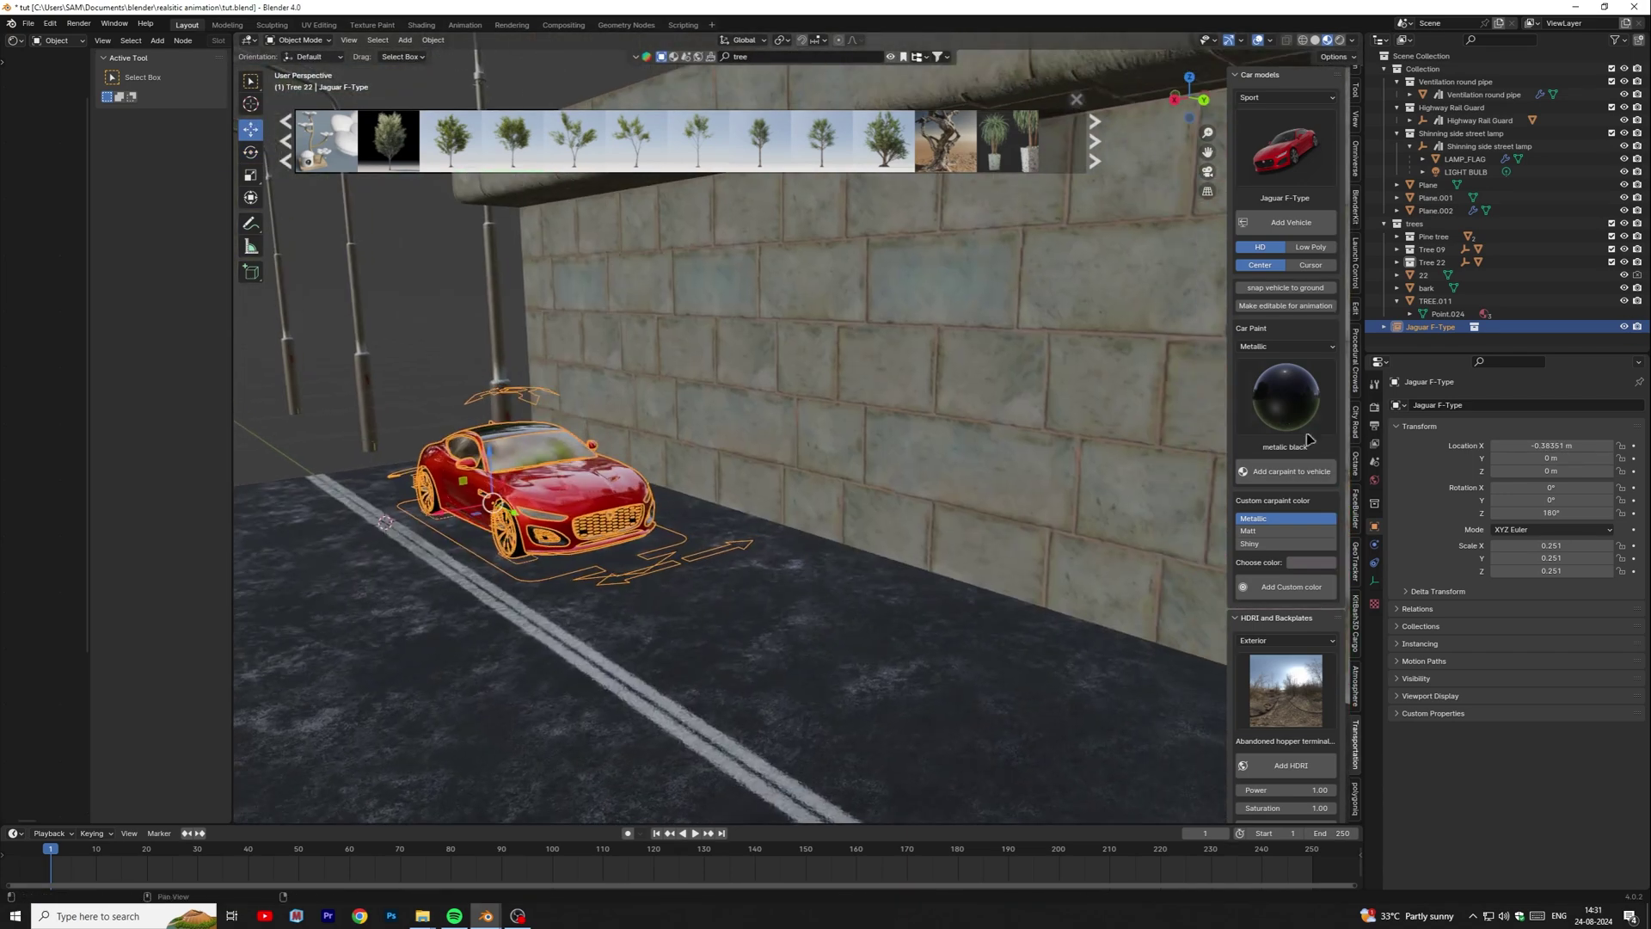
- Apply the "metalic grey dark" paint from the Metallic car paints to the Jaguar F-Type
{"action": "left_click", "coordinate": [1283, 405]}
{"action": "left_click", "coordinate": [981, 557]}
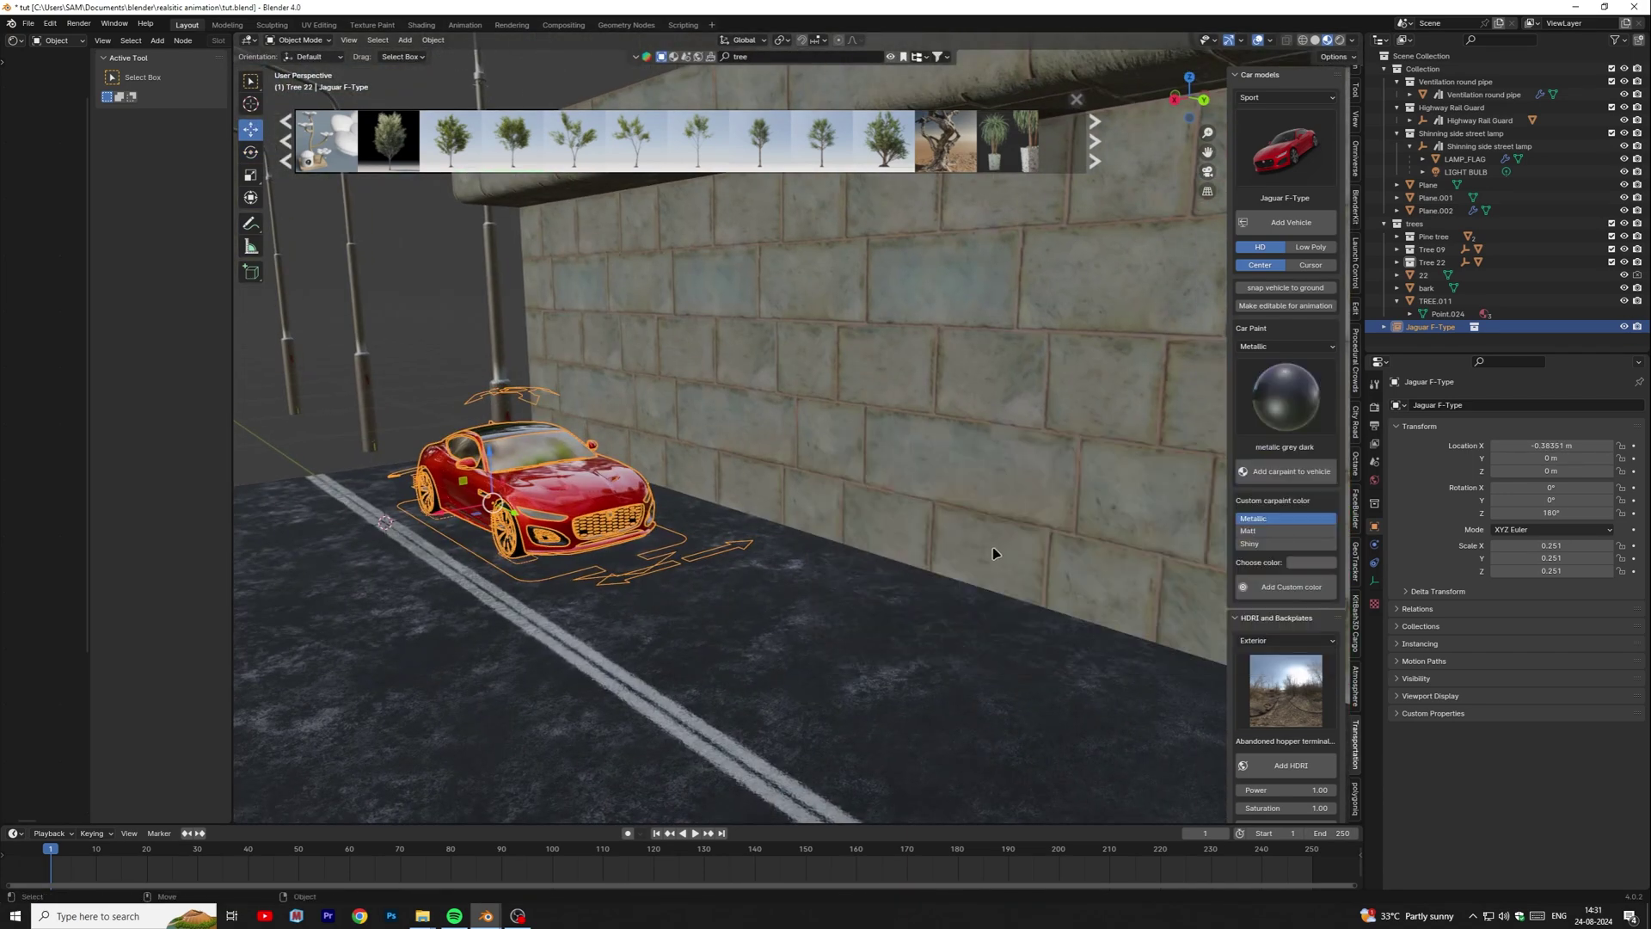
{"action": "left_click", "coordinate": [1291, 471]}
{"action": "middle_click_drag", "start_coordinate": [946, 499], "coordinate": [771, 522]}
{"action": "left_click", "coordinate": [398, 348]}
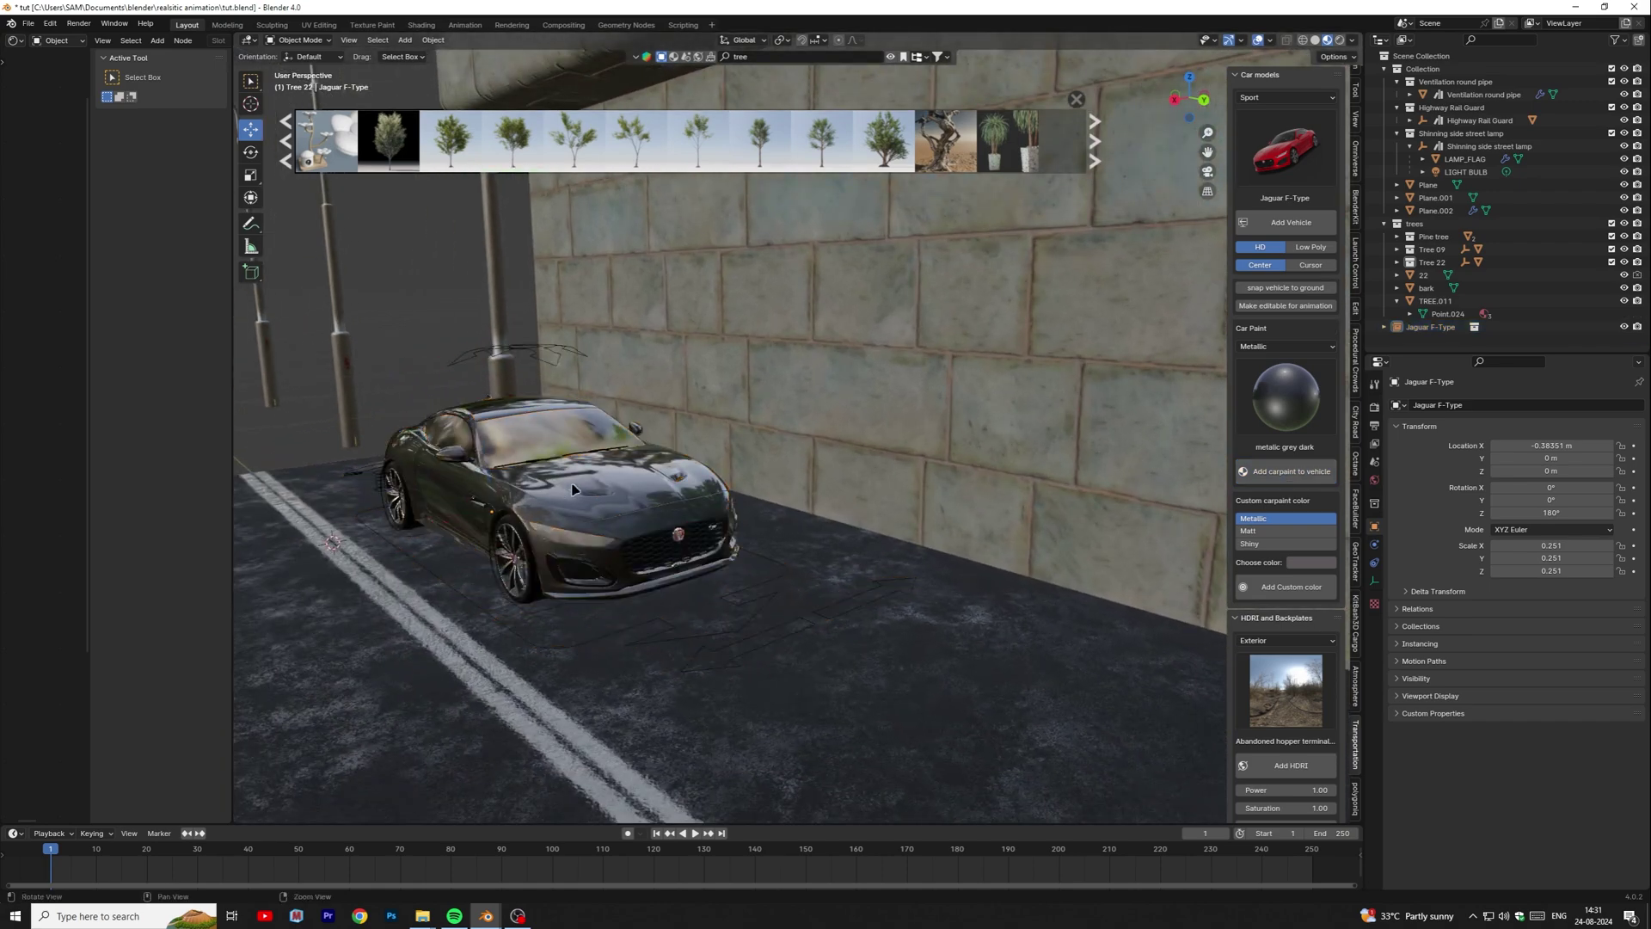
{"action": "middle_click_drag", "start_coordinate": [410, 361], "coordinate": [949, 519]}
- Make the Jaguar F-Type editable for animation
{"action": "left_click", "coordinate": [936, 549]}
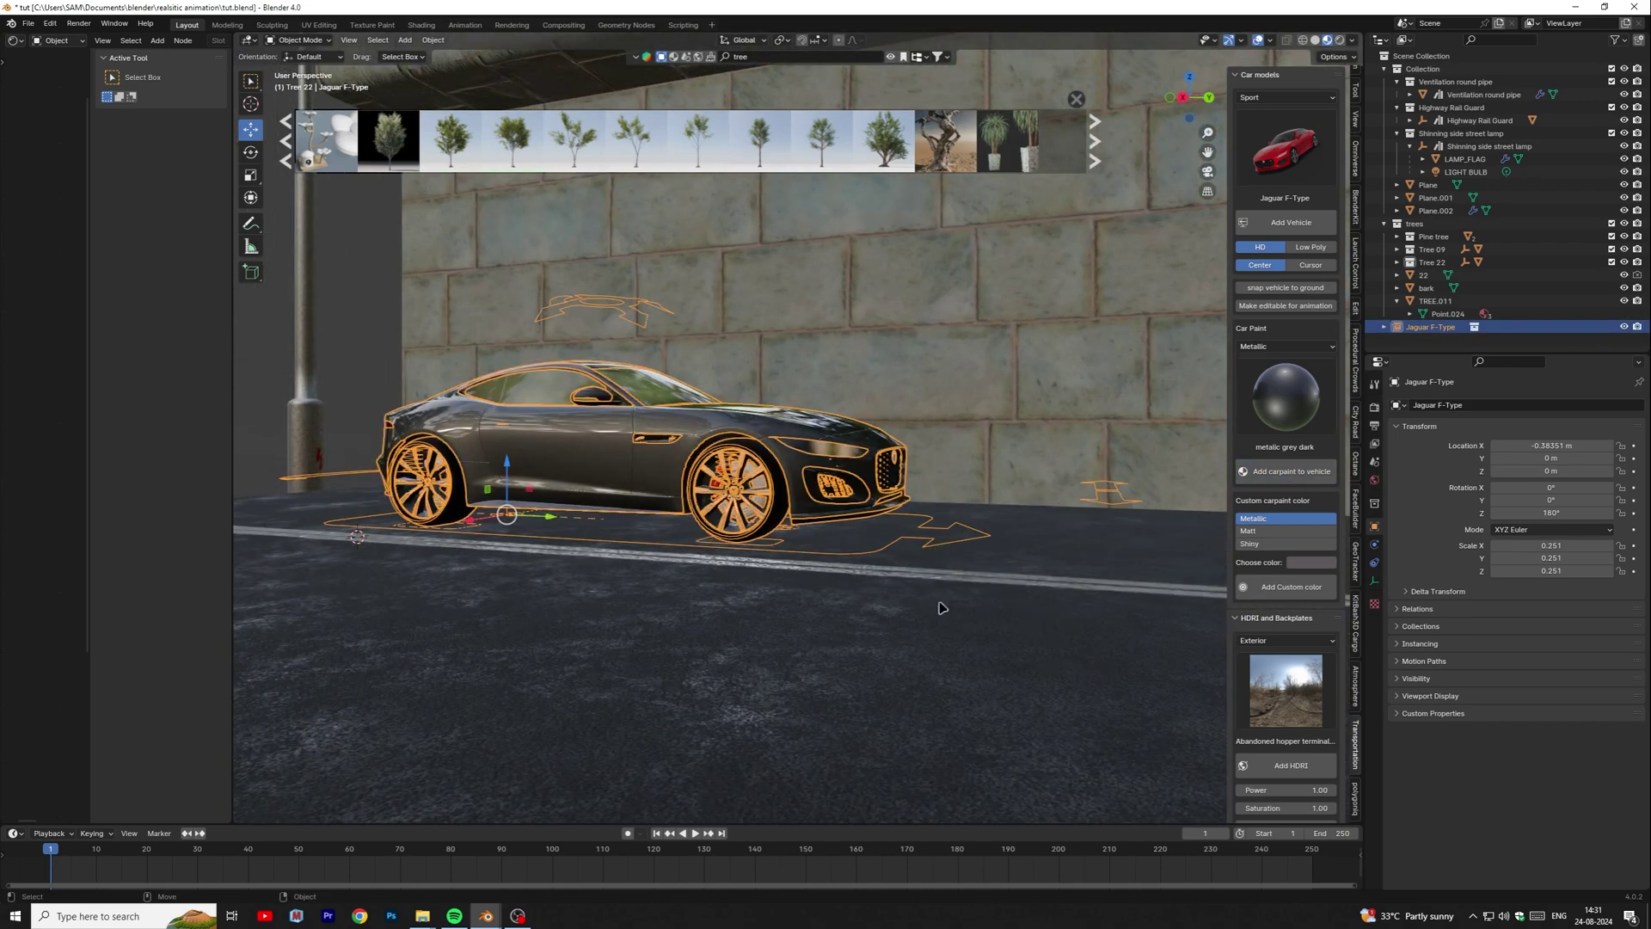
{"action": "middle_click_drag", "start_coordinate": [987, 596], "coordinate": [864, 563]}
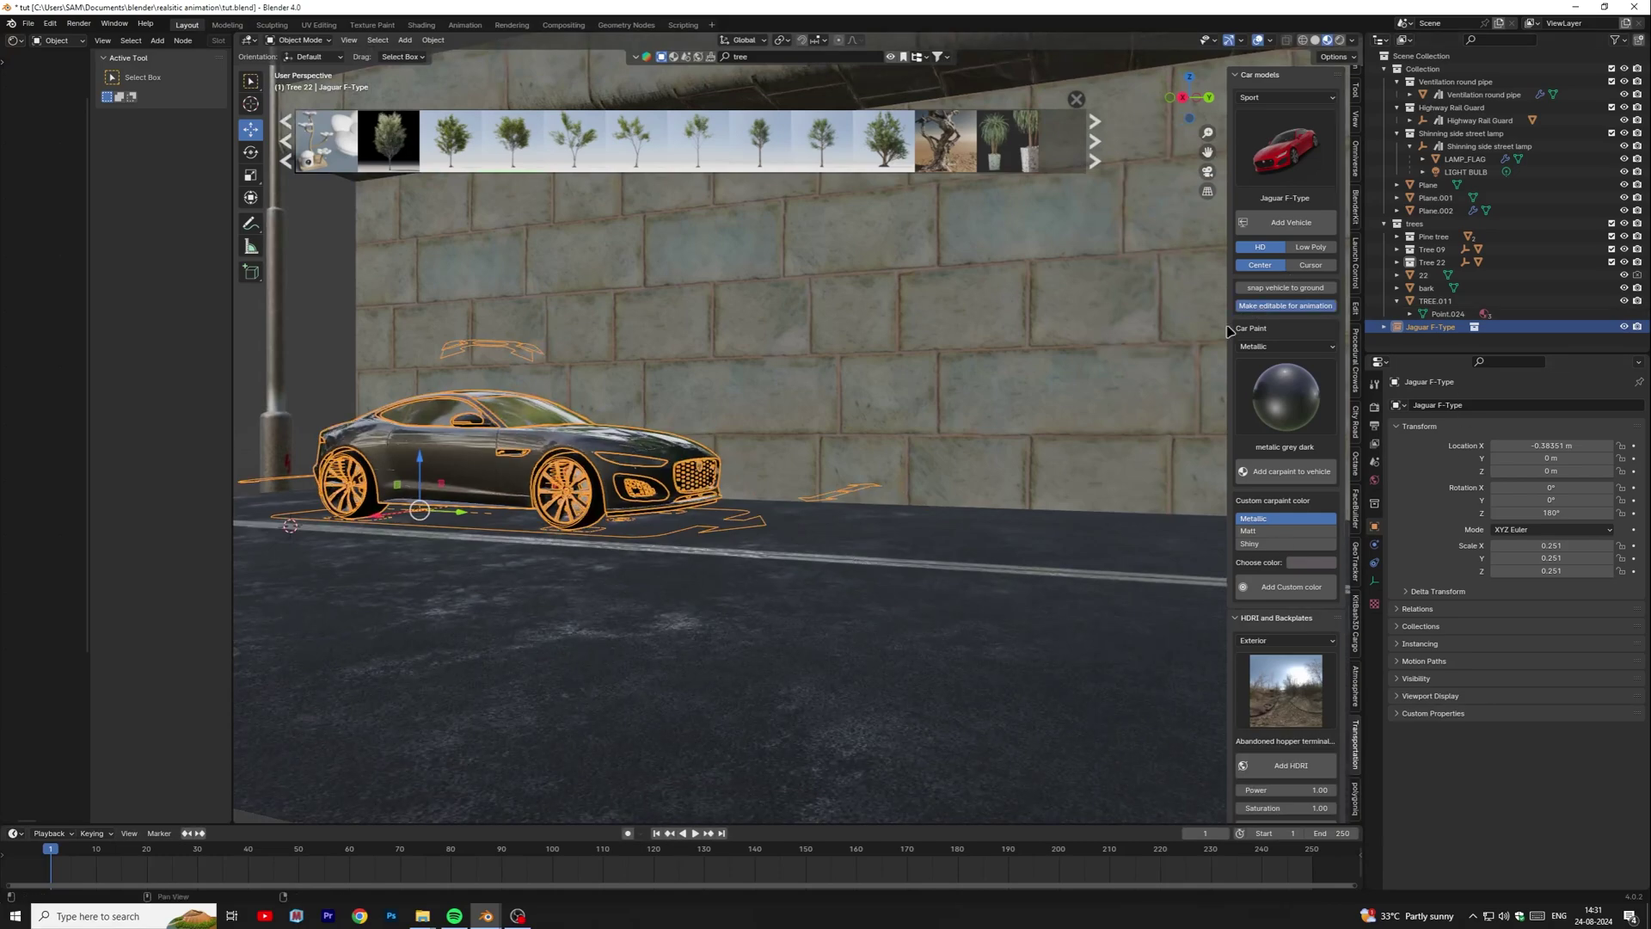
{"action": "middle_click_drag", "start_coordinate": [658, 504], "coordinate": [804, 535], "text": "shift"}
{"action": "scroll", "coordinate": [809, 542], "scroll_direction": "up", "scroll_amount": 5}
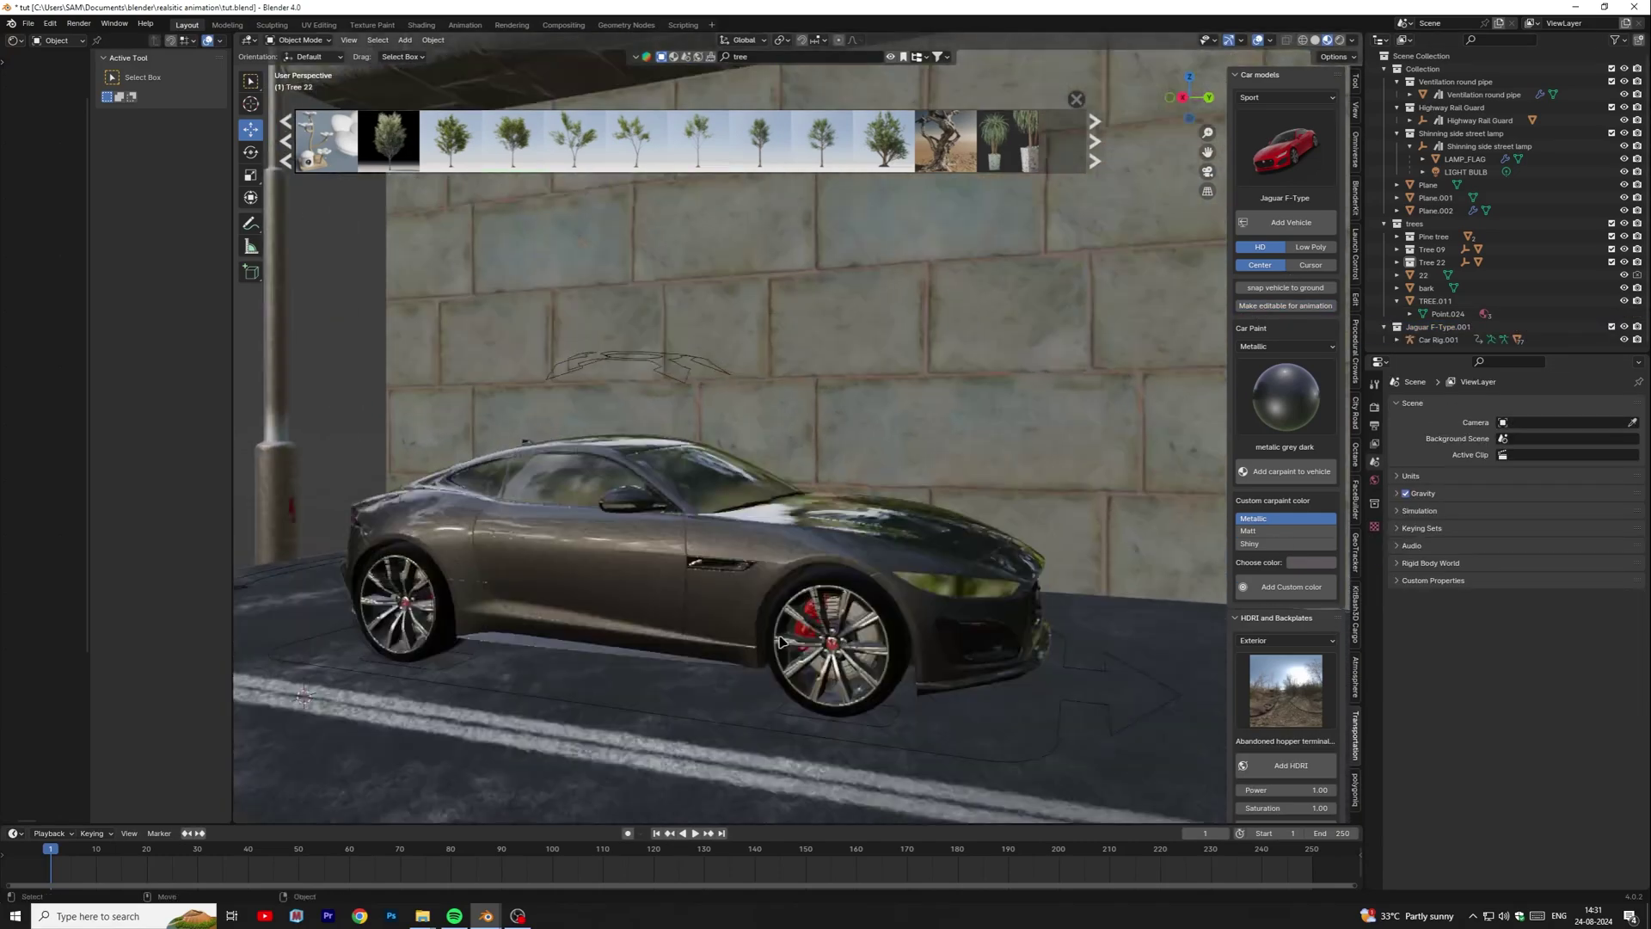
{"action": "middle_click_drag", "start_coordinate": [789, 630], "coordinate": [912, 796]}
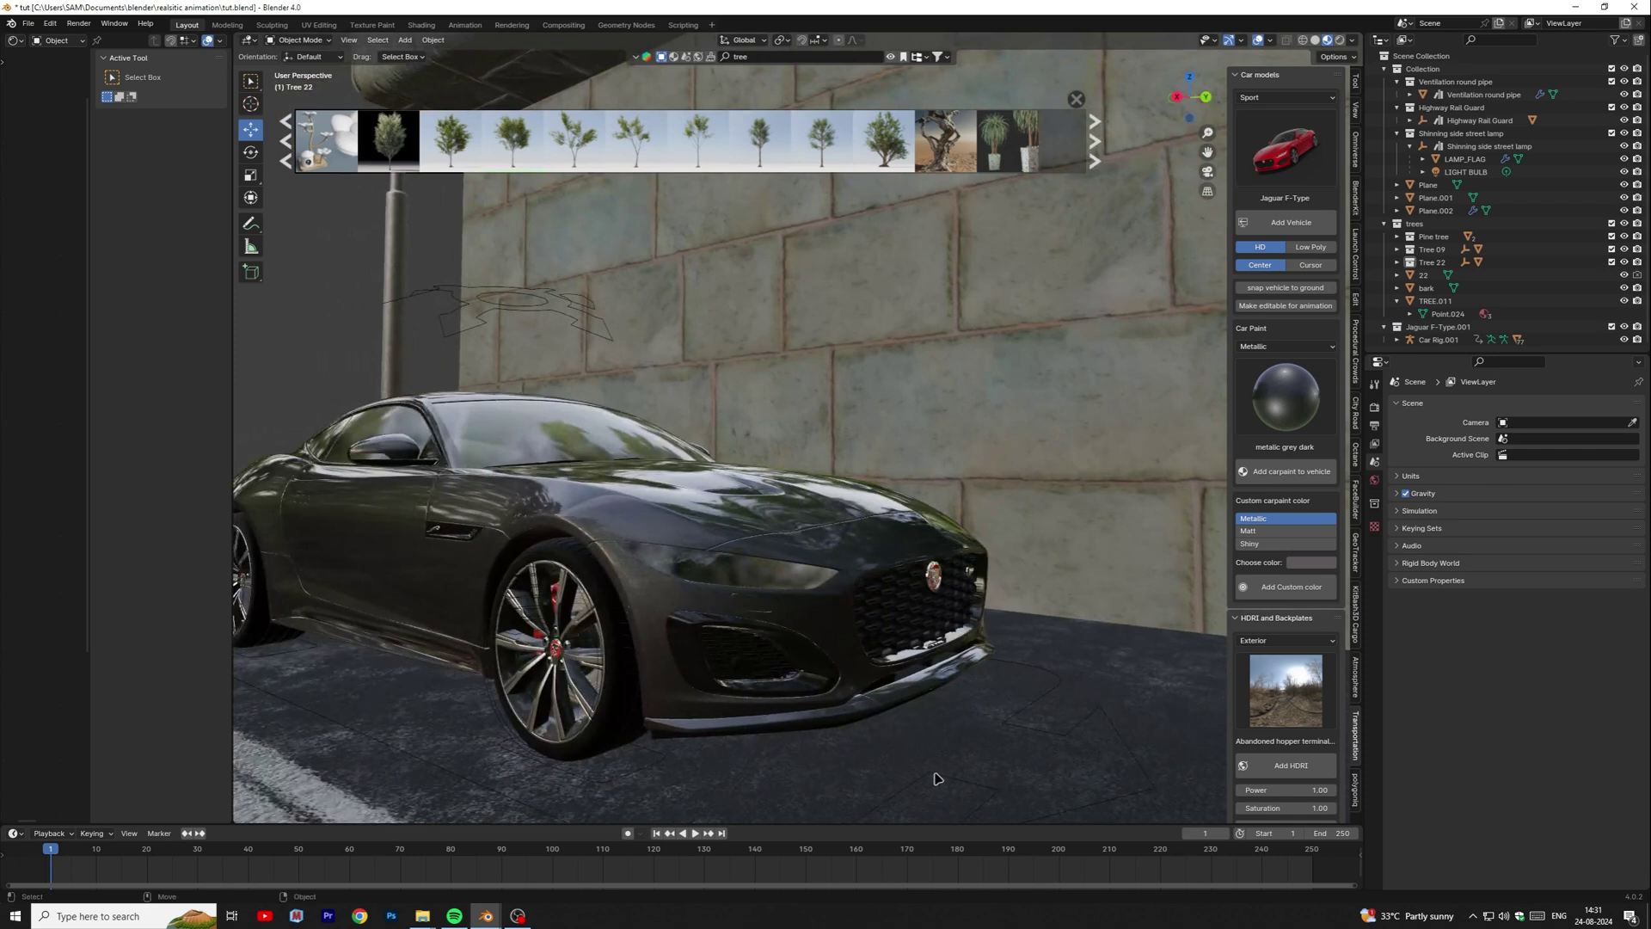
{"action": "left_click", "coordinate": [935, 778]}
{"action": "scroll", "coordinate": [1047, 662], "scroll_direction": "down", "scroll_amount": 4}
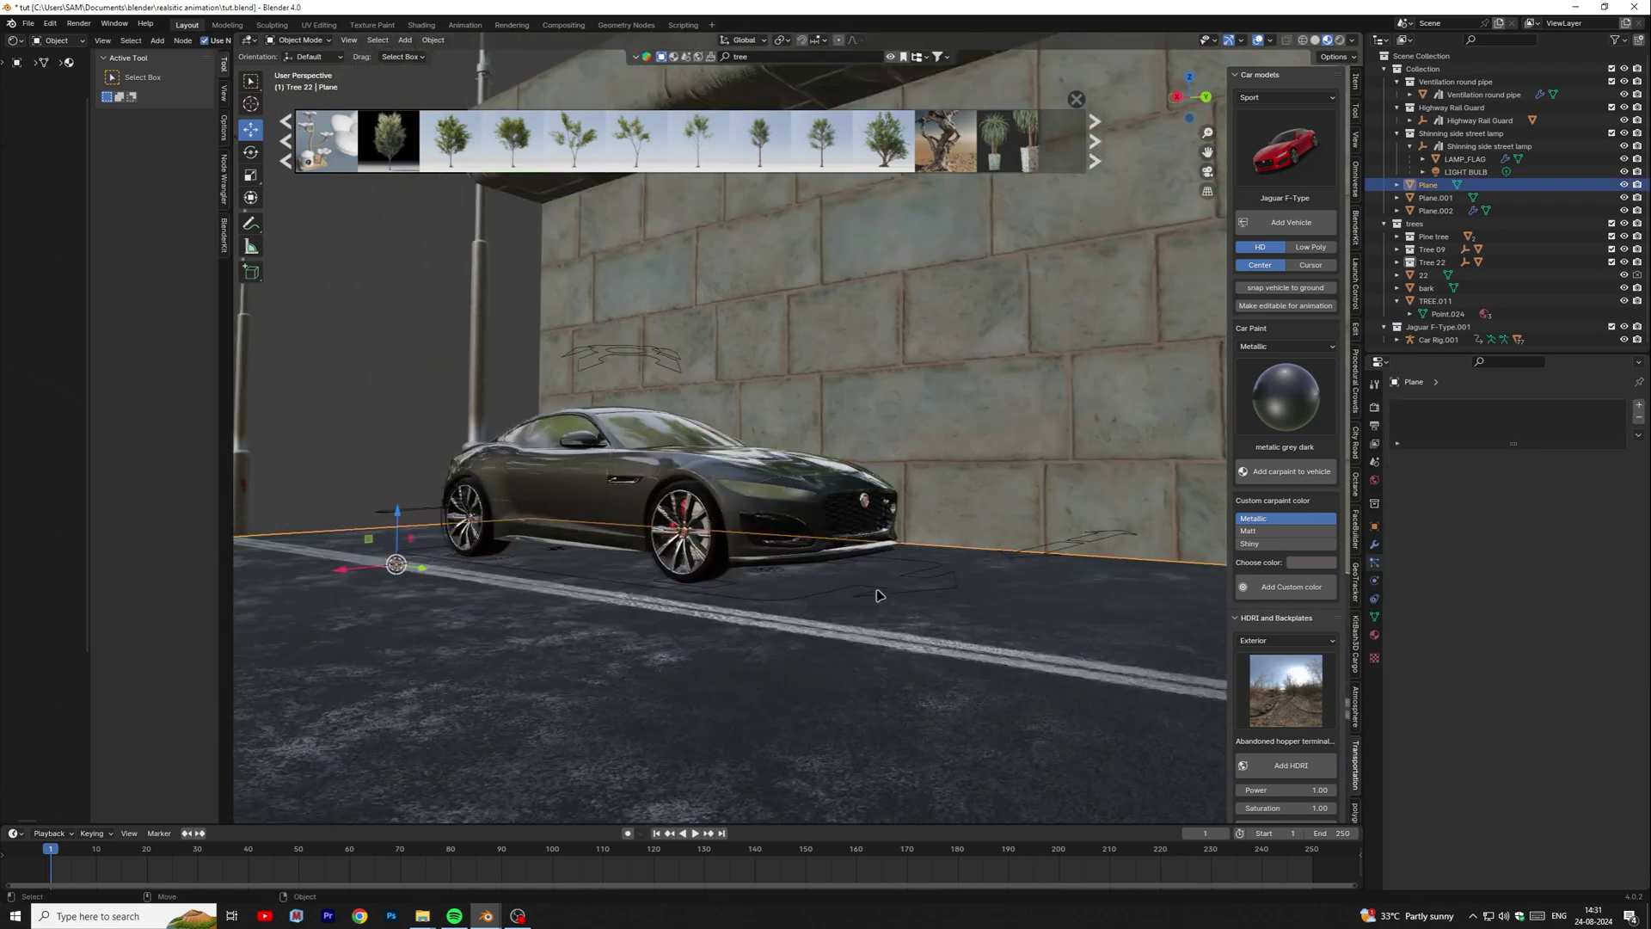
- Put the car rig into Pose Mode, select its Root bone, and undo a trial move of it
{"action": "left_click", "coordinate": [878, 595]}
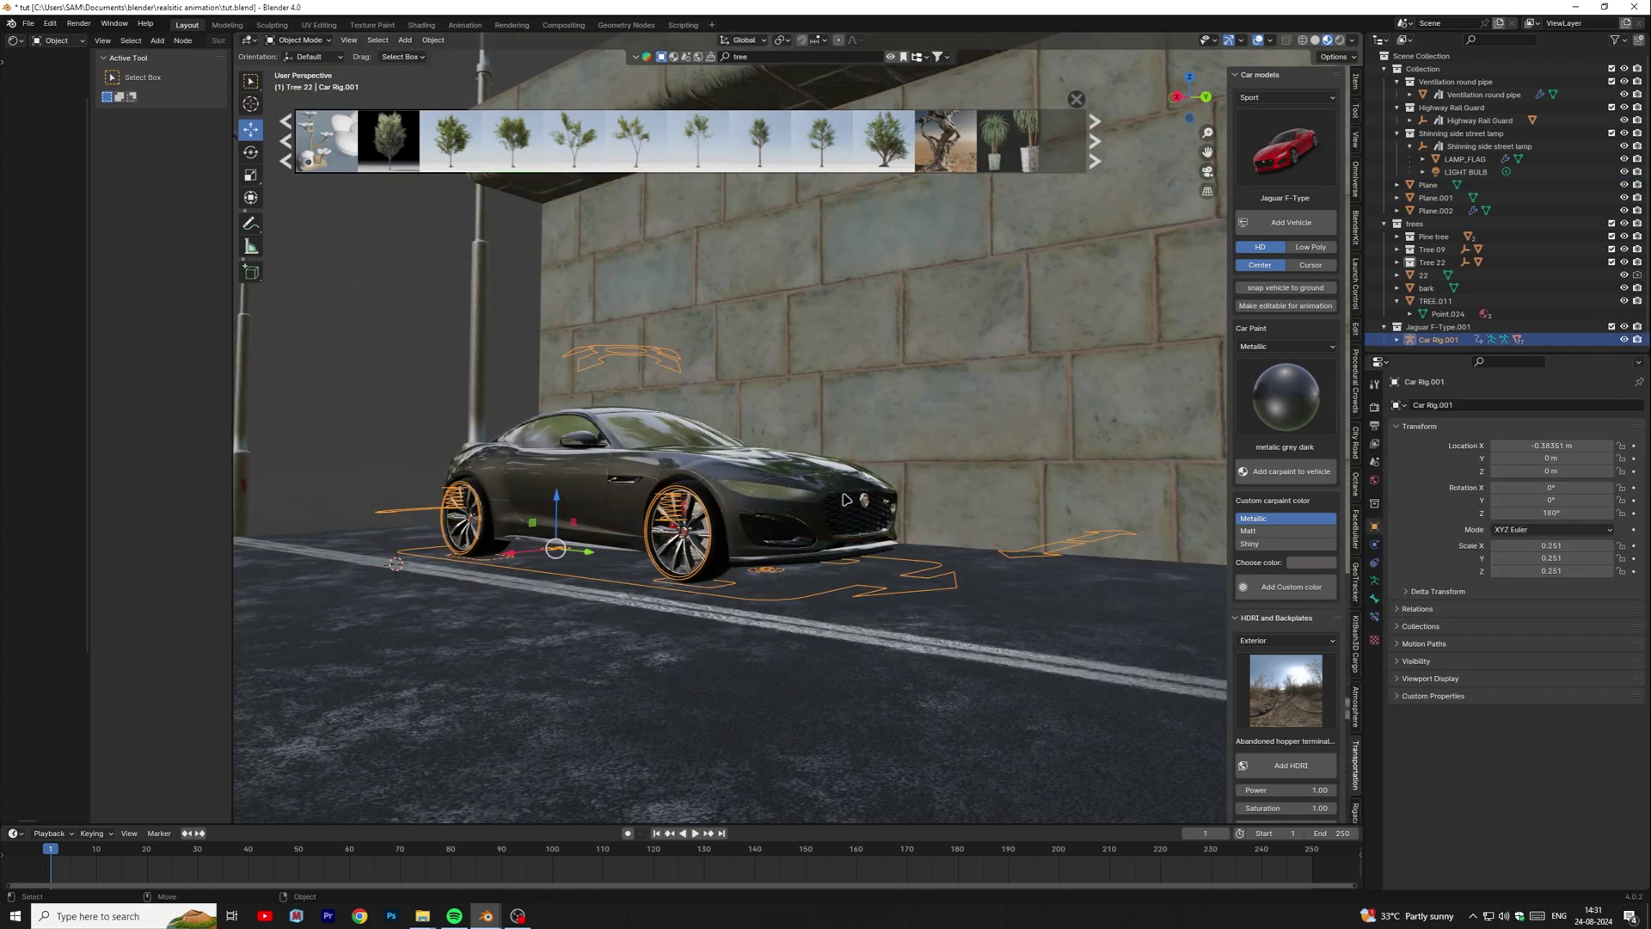
{"action": "left_click", "coordinate": [298, 40]}
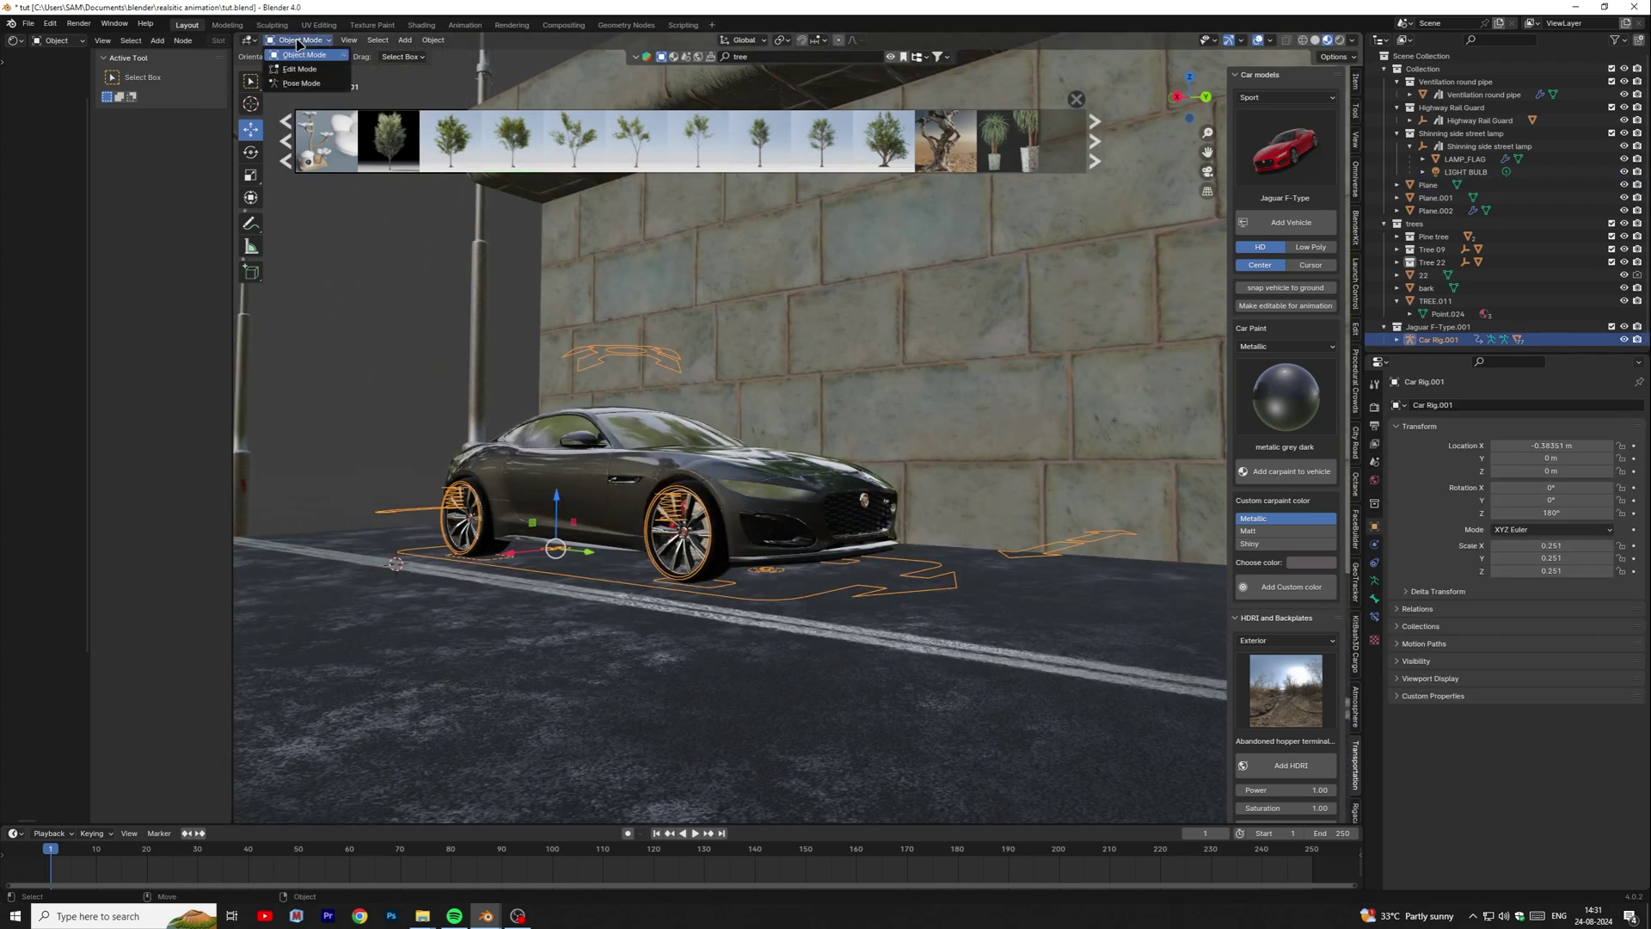
{"action": "left_click", "coordinate": [301, 84]}
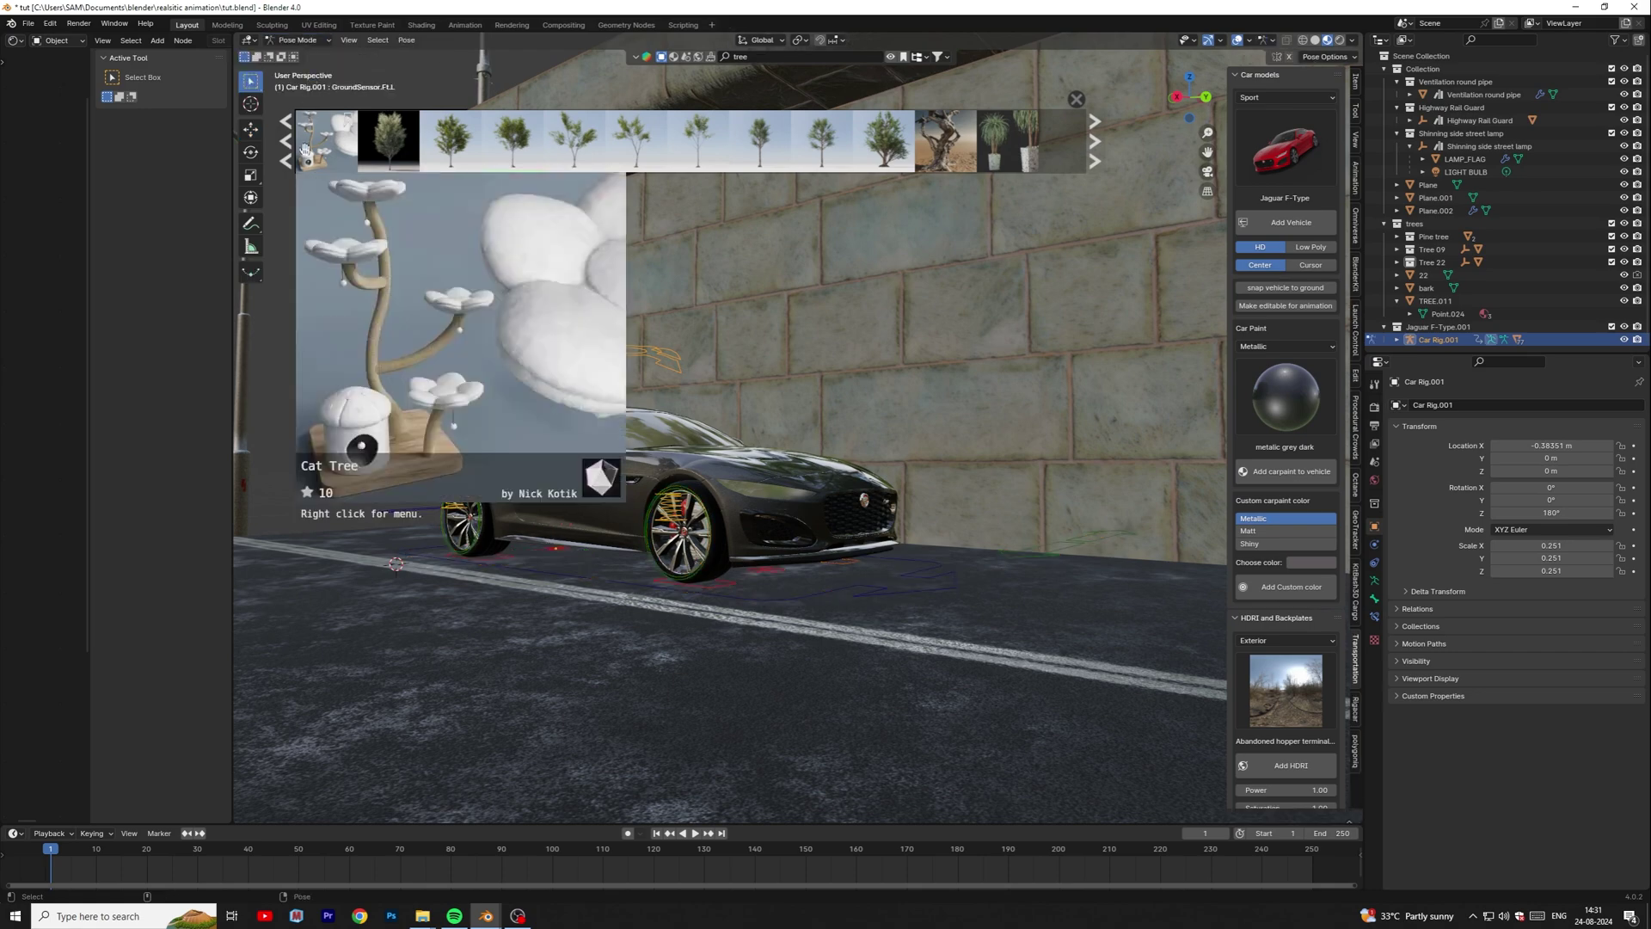
{"action": "left_click", "coordinate": [832, 585]}
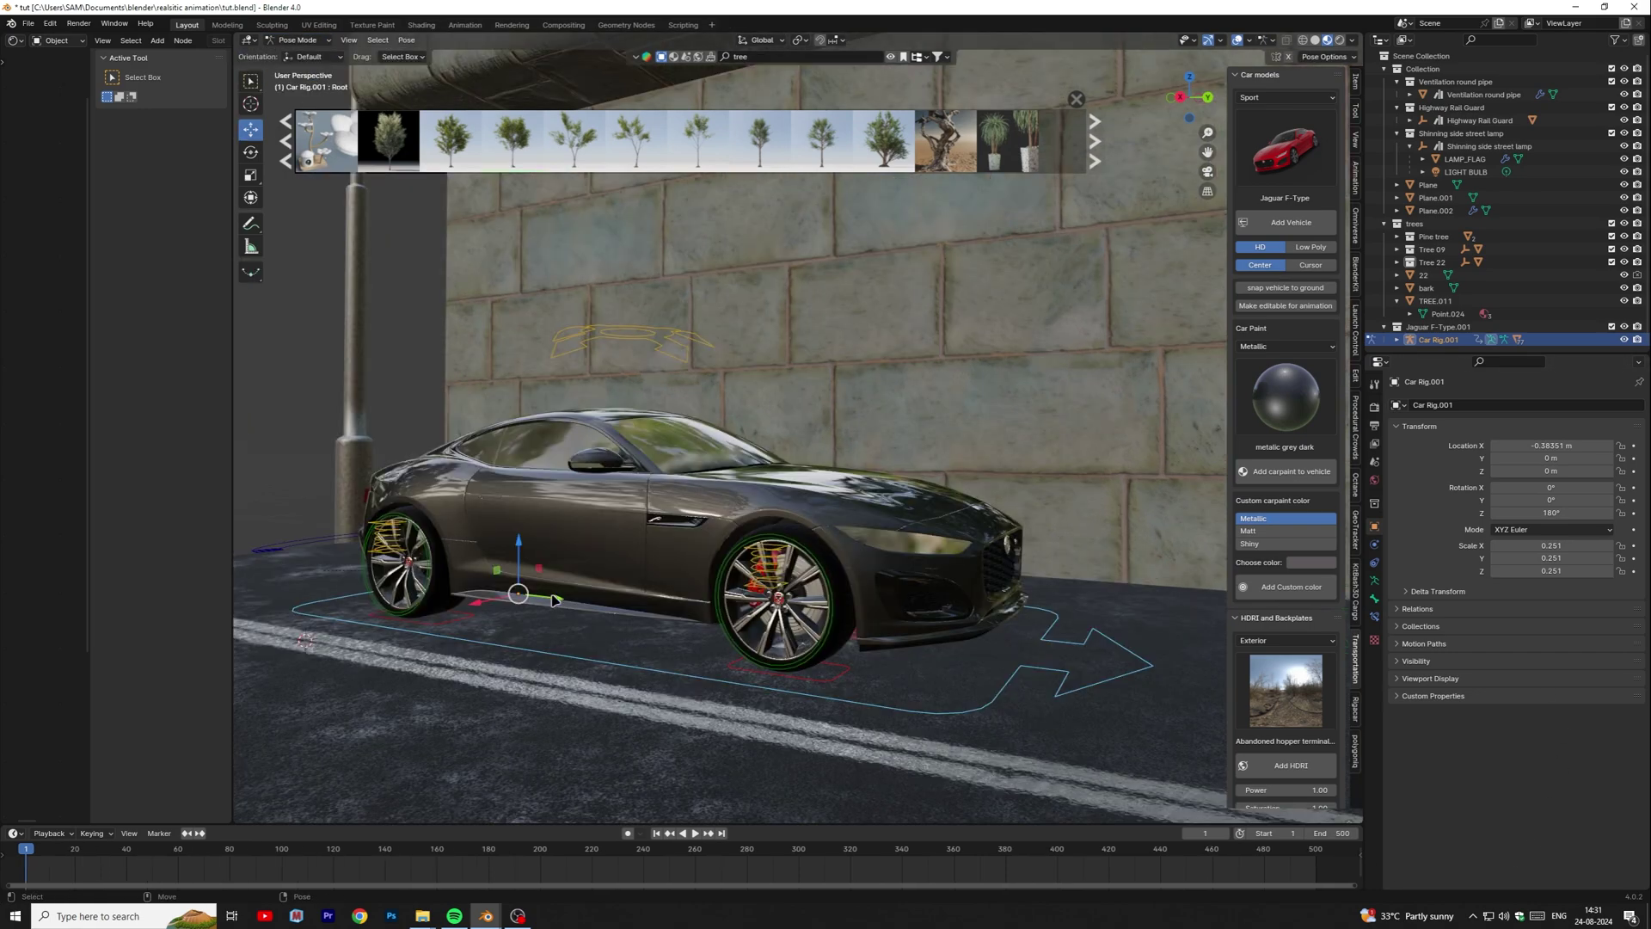
{"action": "mouse_move", "coordinate": [539, 611]}
{"action": "left_mouse_down"}
{"action": "mouse_move", "coordinate": [682, 624]}
{"action": "mouse_move", "coordinate": [465, 628]}
{"action": "mouse_move", "coordinate": [632, 628]}
{"action": "mouse_move", "coordinate": [512, 615]}
{"action": "left_mouse_up"}
{"action": "key", "text": "ctrl+z"}
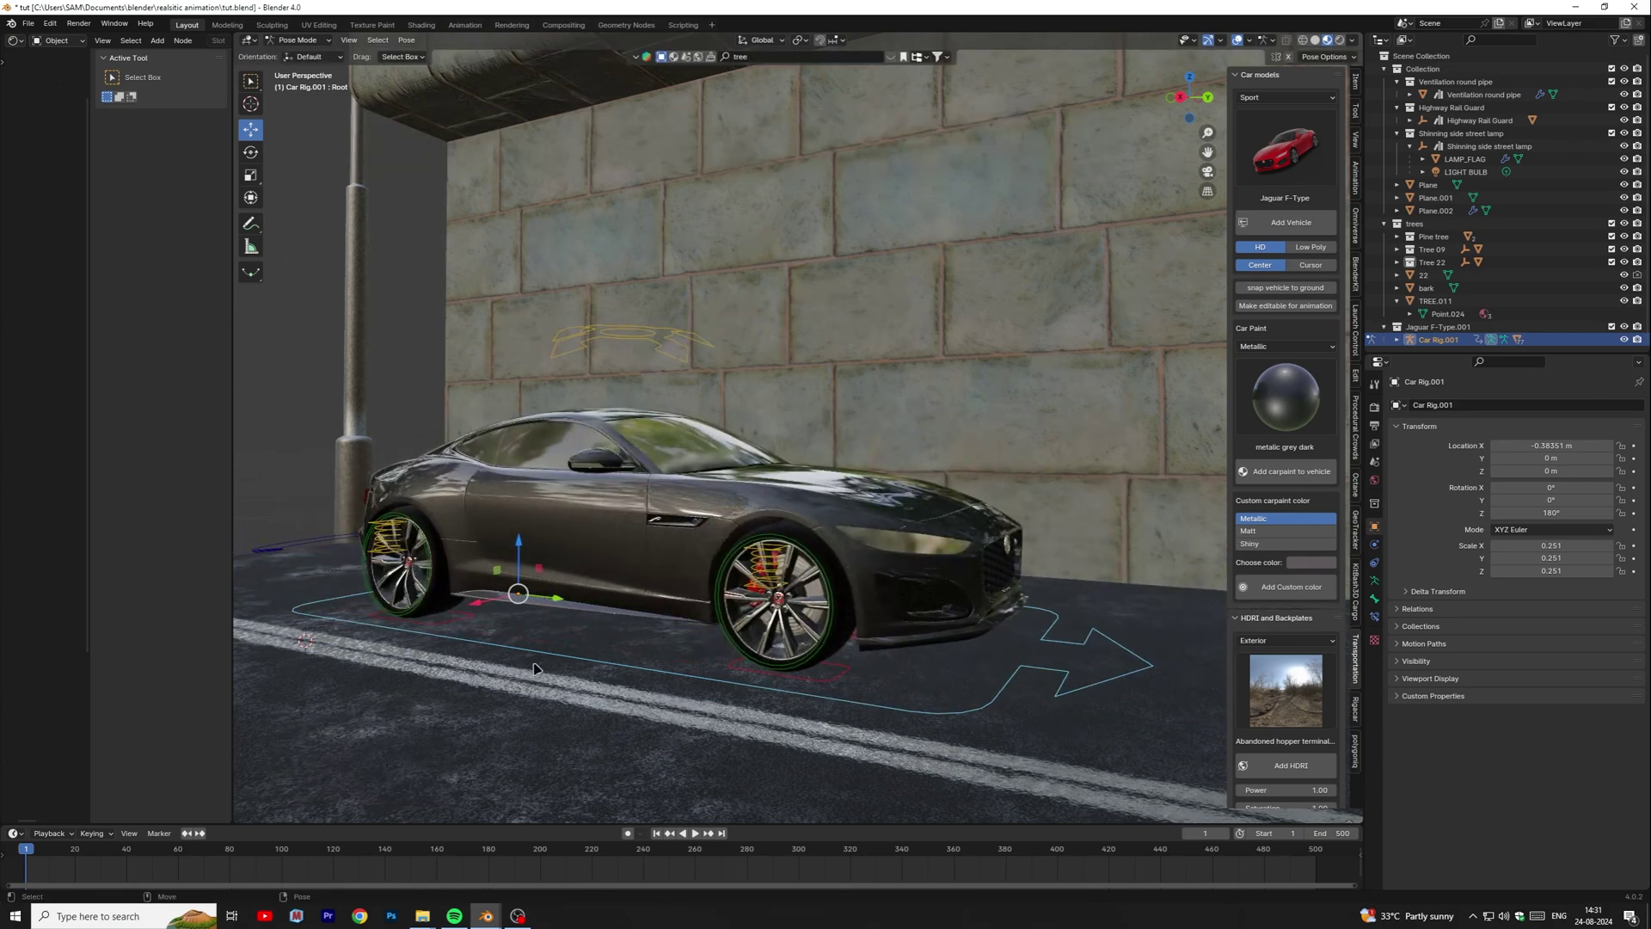
- Insert location keyframes for the car rig's Root bone at frame 1
{"action": "left_click", "coordinate": [1355, 80]}
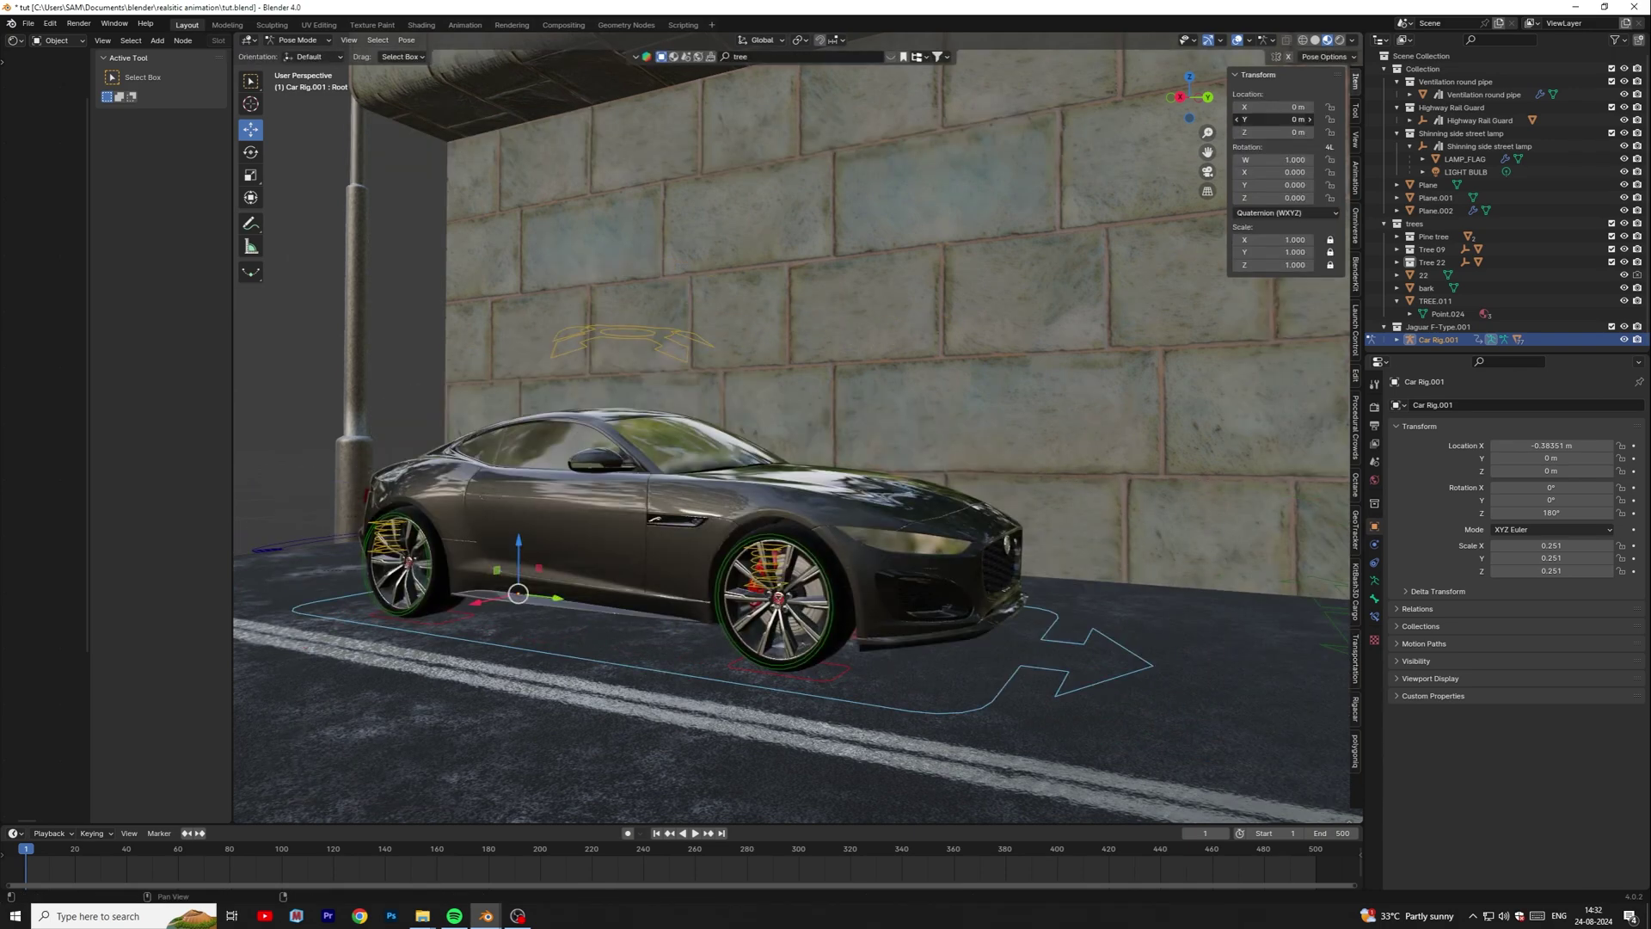
{"action": "mouse_move", "coordinate": [1273, 120]}
{"action": "left_mouse_down"}
{"action": "mouse_move", "coordinate": [1318, 119]}
{"action": "mouse_move", "coordinate": [1152, 120]}
{"action": "mouse_move", "coordinate": [1311, 119]}
{"action": "mouse_move", "coordinate": [1221, 119]}
{"action": "mouse_move", "coordinate": [1265, 120]}
{"action": "left_mouse_up"}
{"action": "right_click", "coordinate": [1266, 119]}
{"action": "left_click", "coordinate": [1241, 120]}
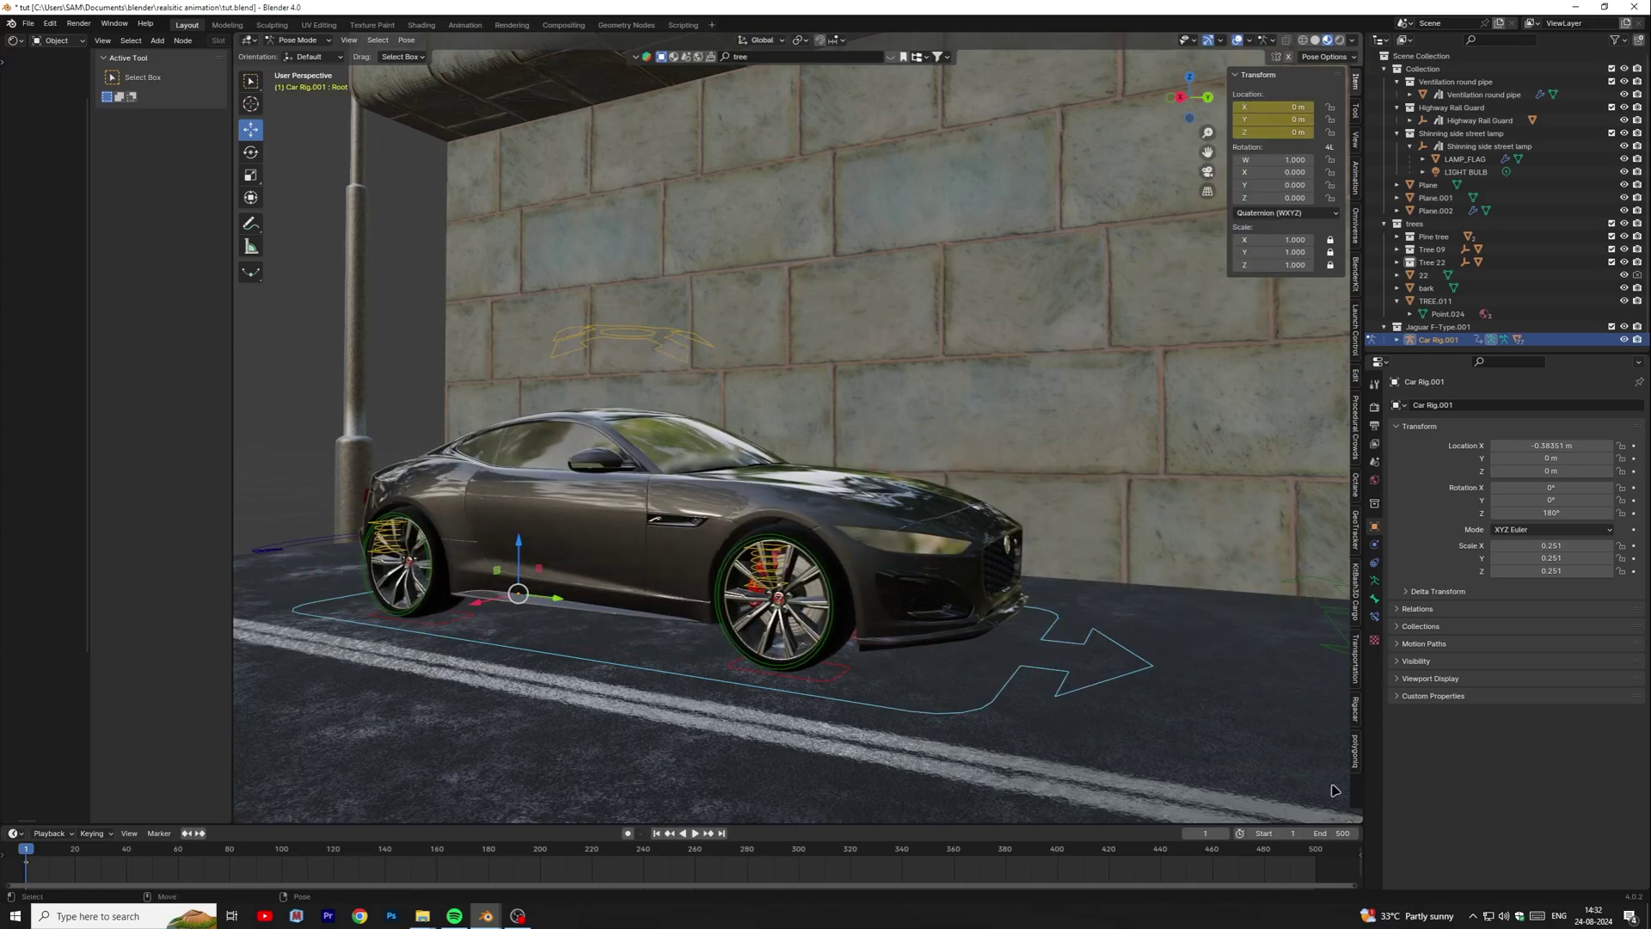
- Go to frame 500 and set the Root bone's Y location to -500 m
{"action": "left_click_drag", "start_coordinate": [1319, 857], "coordinate": [1316, 853]}
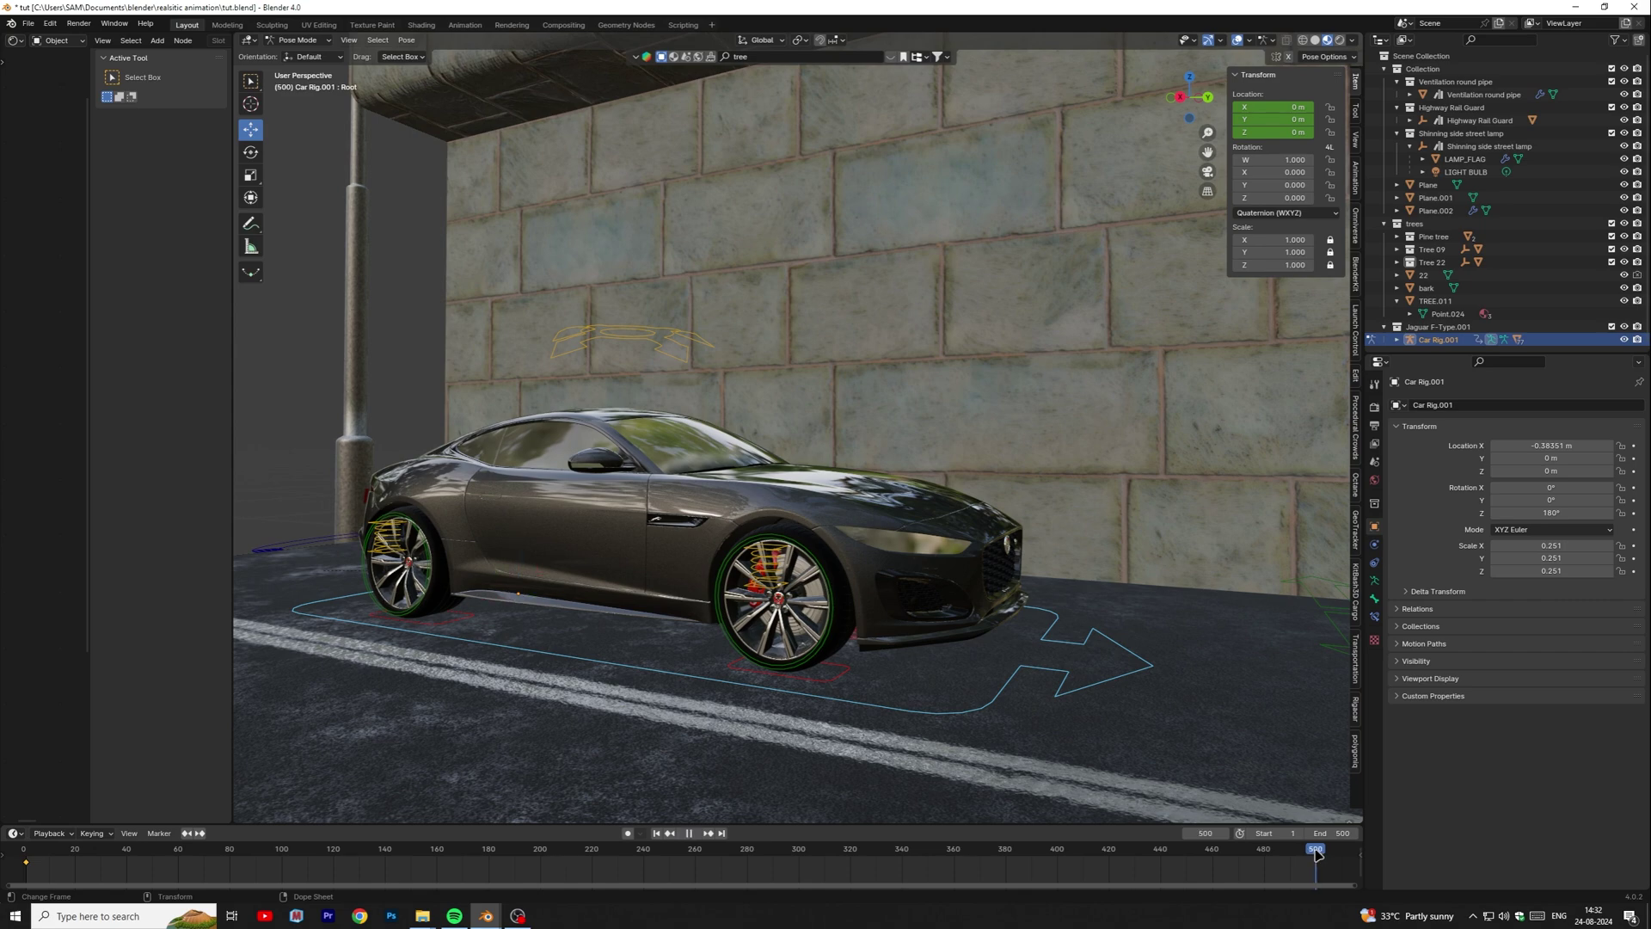
{"action": "scroll", "coordinate": [1044, 587], "scroll_direction": "down", "scroll_amount": 10}
{"action": "middle_click_drag", "start_coordinate": [1056, 494], "coordinate": [757, 546]}
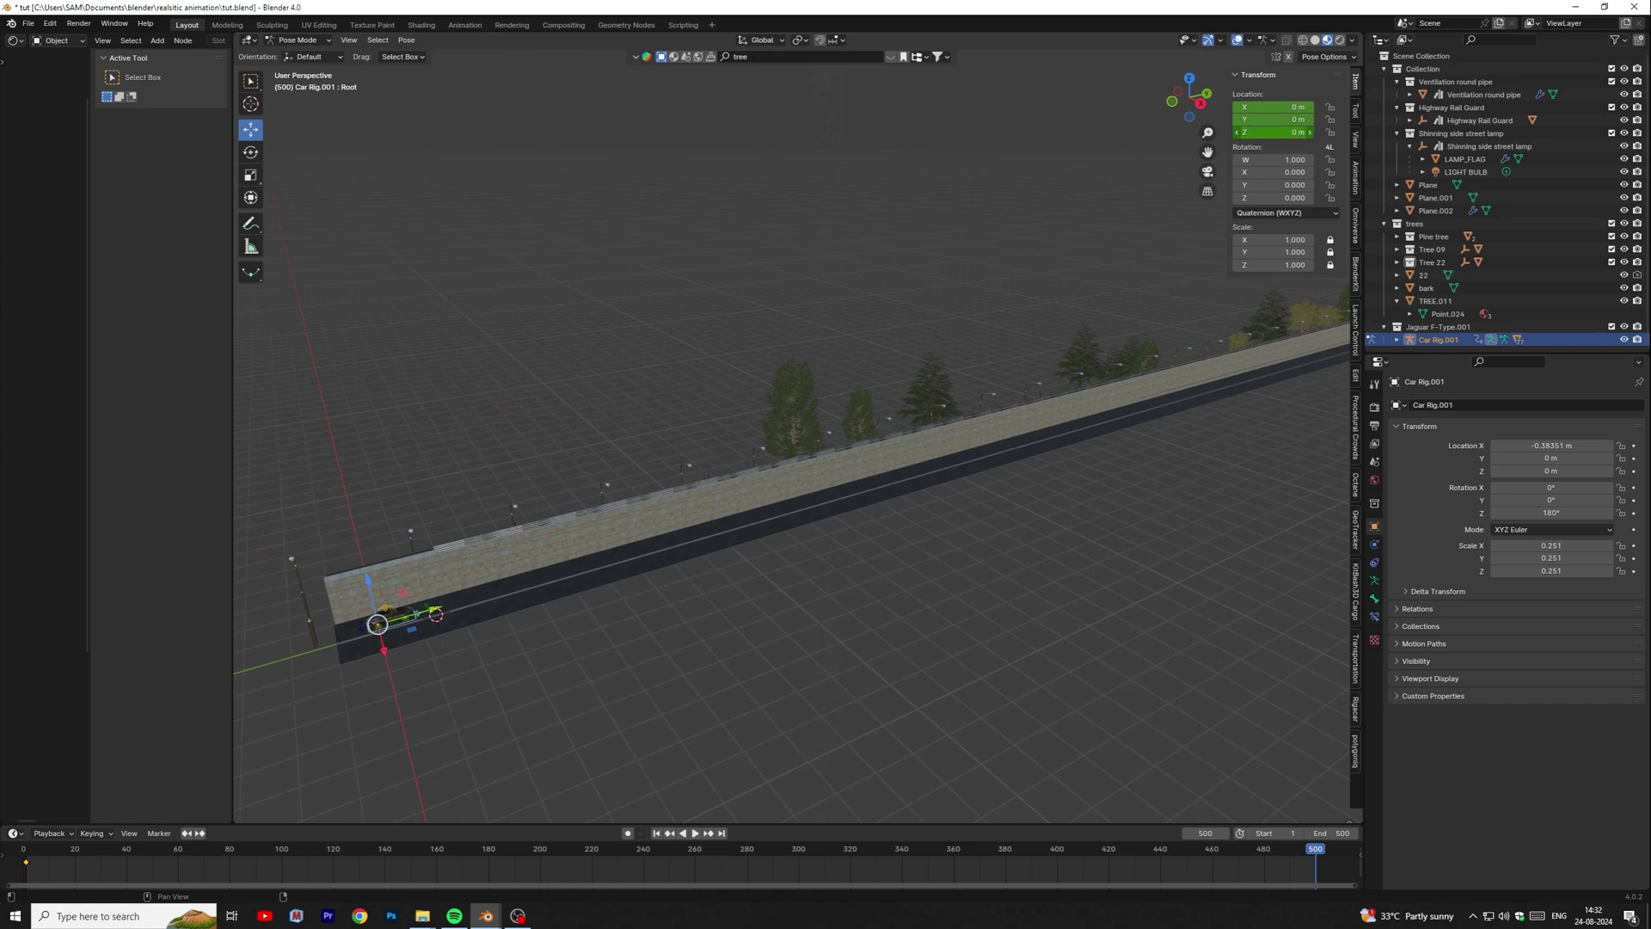
{"action": "mouse_move", "coordinate": [1250, 120]}
{"action": "left_mouse_down"}
{"action": "mouse_move", "coordinate": [1195, 121]}
{"action": "mouse_move", "coordinate": [1249, 123]}
{"action": "left_mouse_up"}
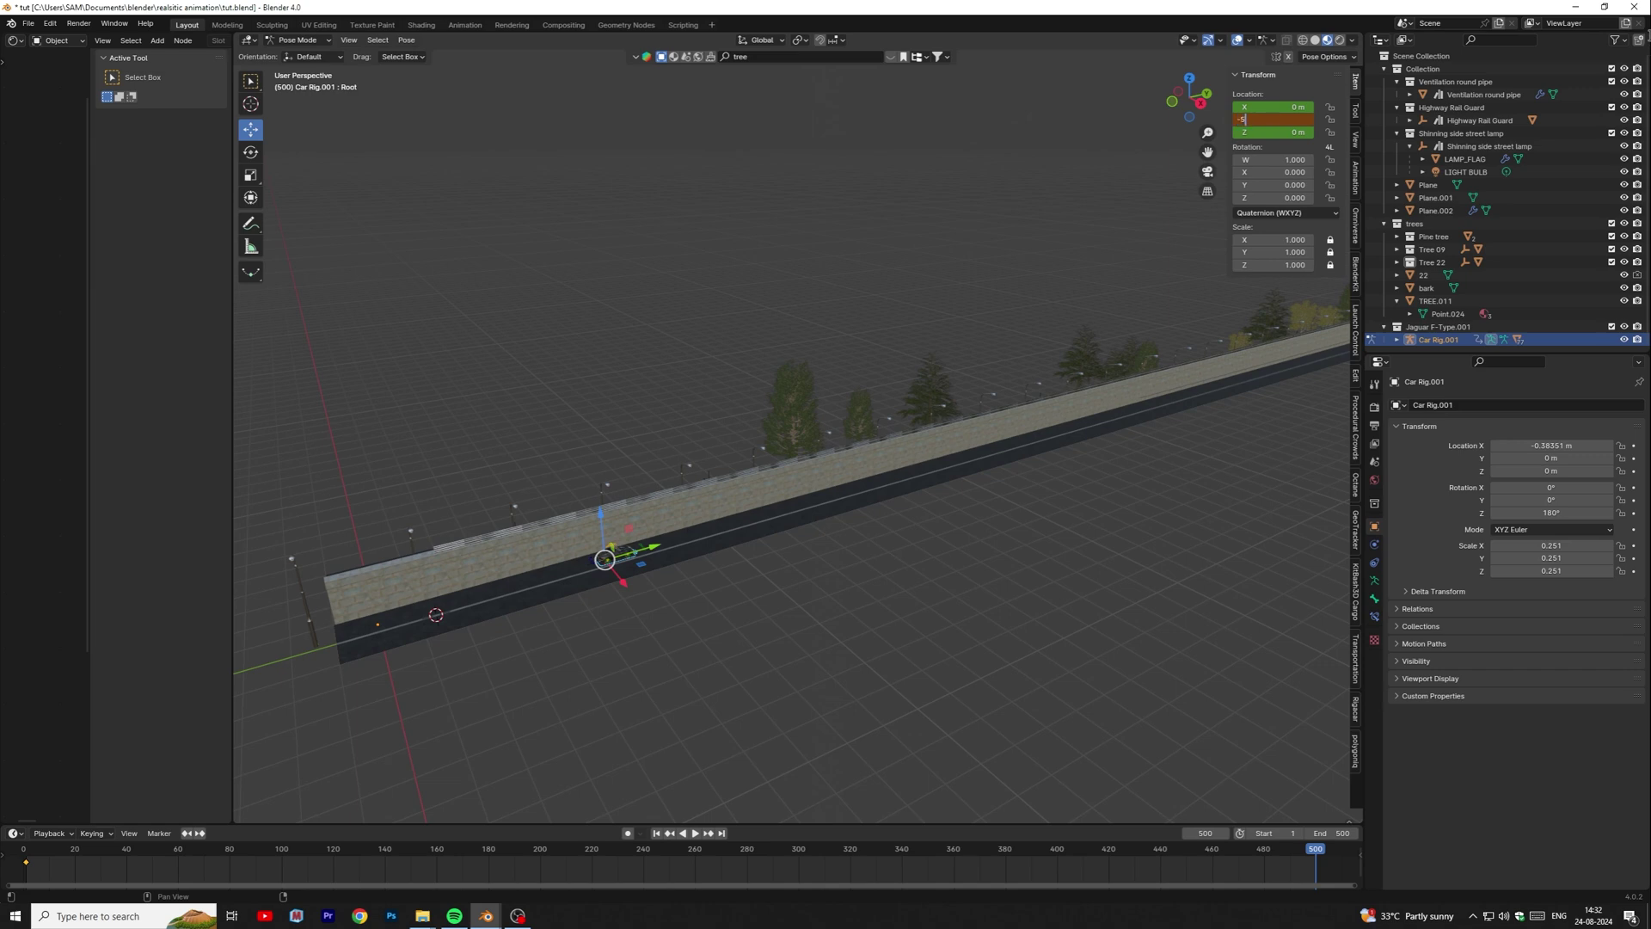
{"action": "key", "text": "Return"}
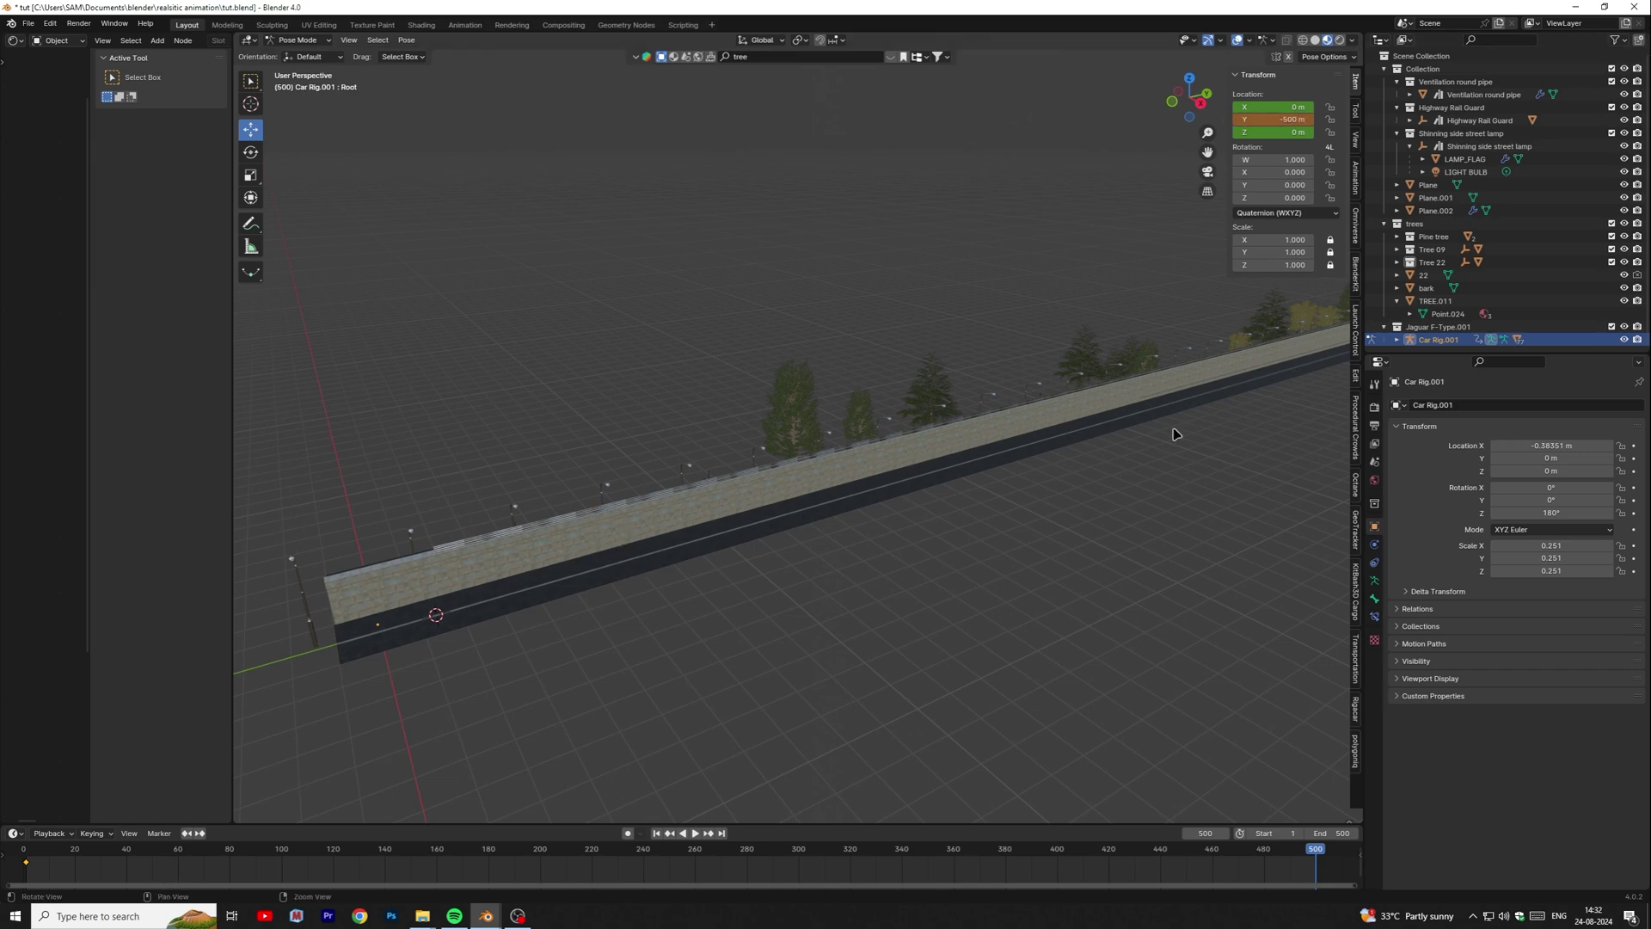
- Adjust the Root bone's Y location to about -440.76 m, near the road's far end, and keyframe its location at frame 500
{"action": "middle_click_drag", "start_coordinate": [1174, 434], "coordinate": [1297, 616], "text": "shift"}
{"action": "scroll", "coordinate": [1111, 437], "scroll_direction": "down", "scroll_amount": 2}
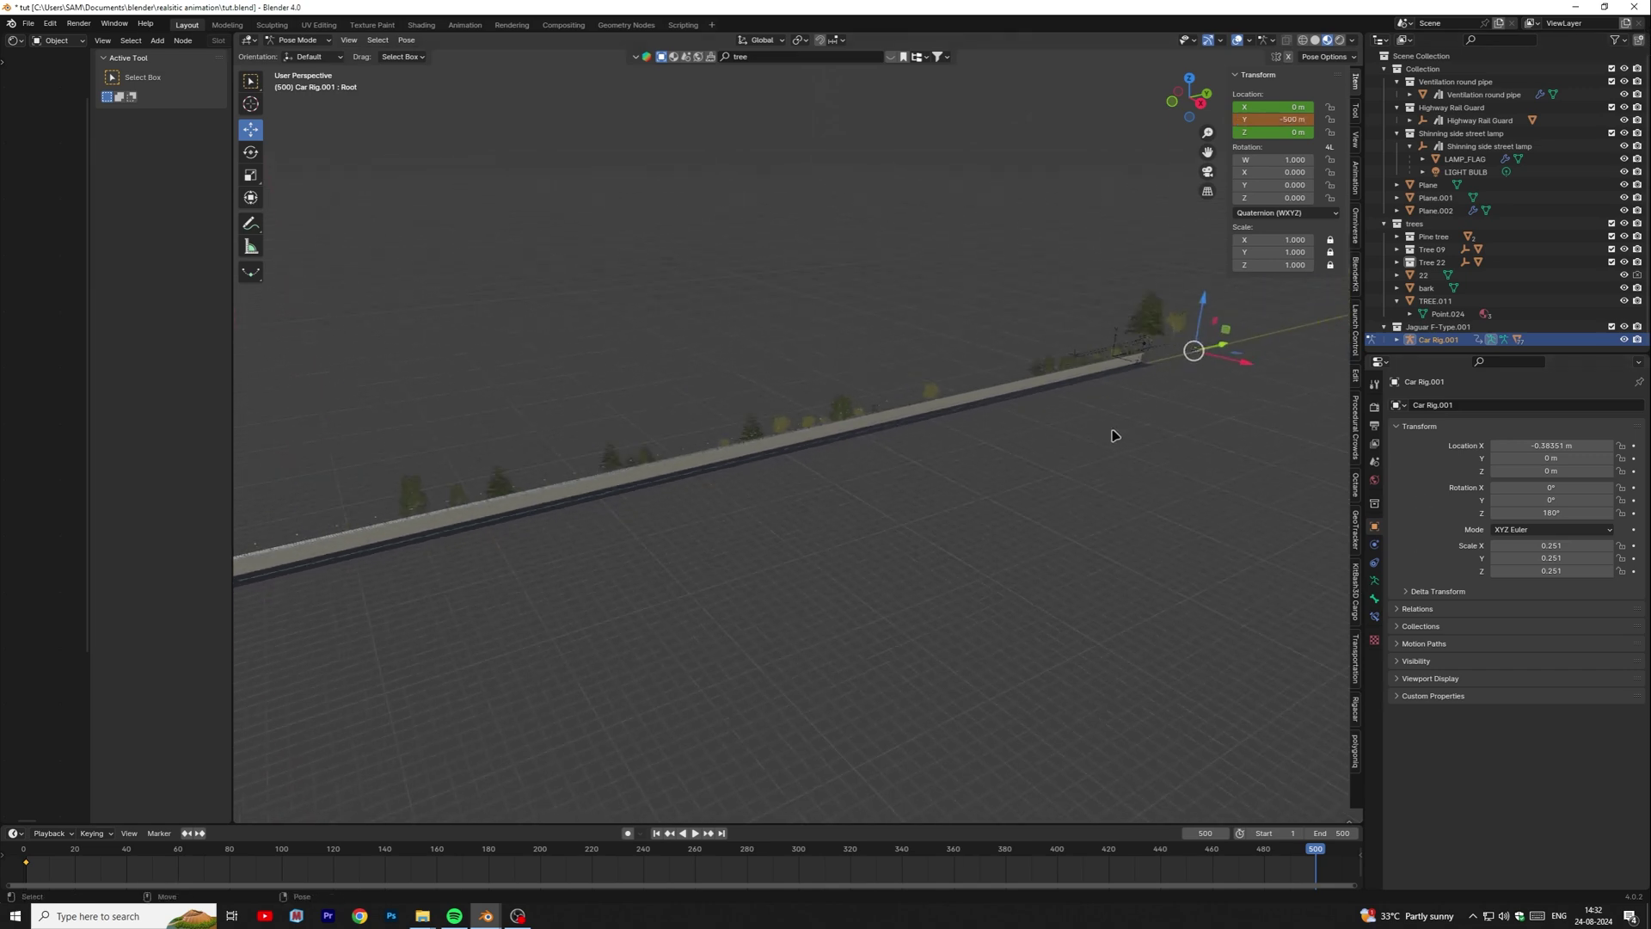
{"action": "scroll", "coordinate": [1227, 257], "scroll_direction": "up", "scroll_amount": 2}
{"action": "left_click_drag", "start_coordinate": [1252, 120], "coordinate": [1295, 120]}
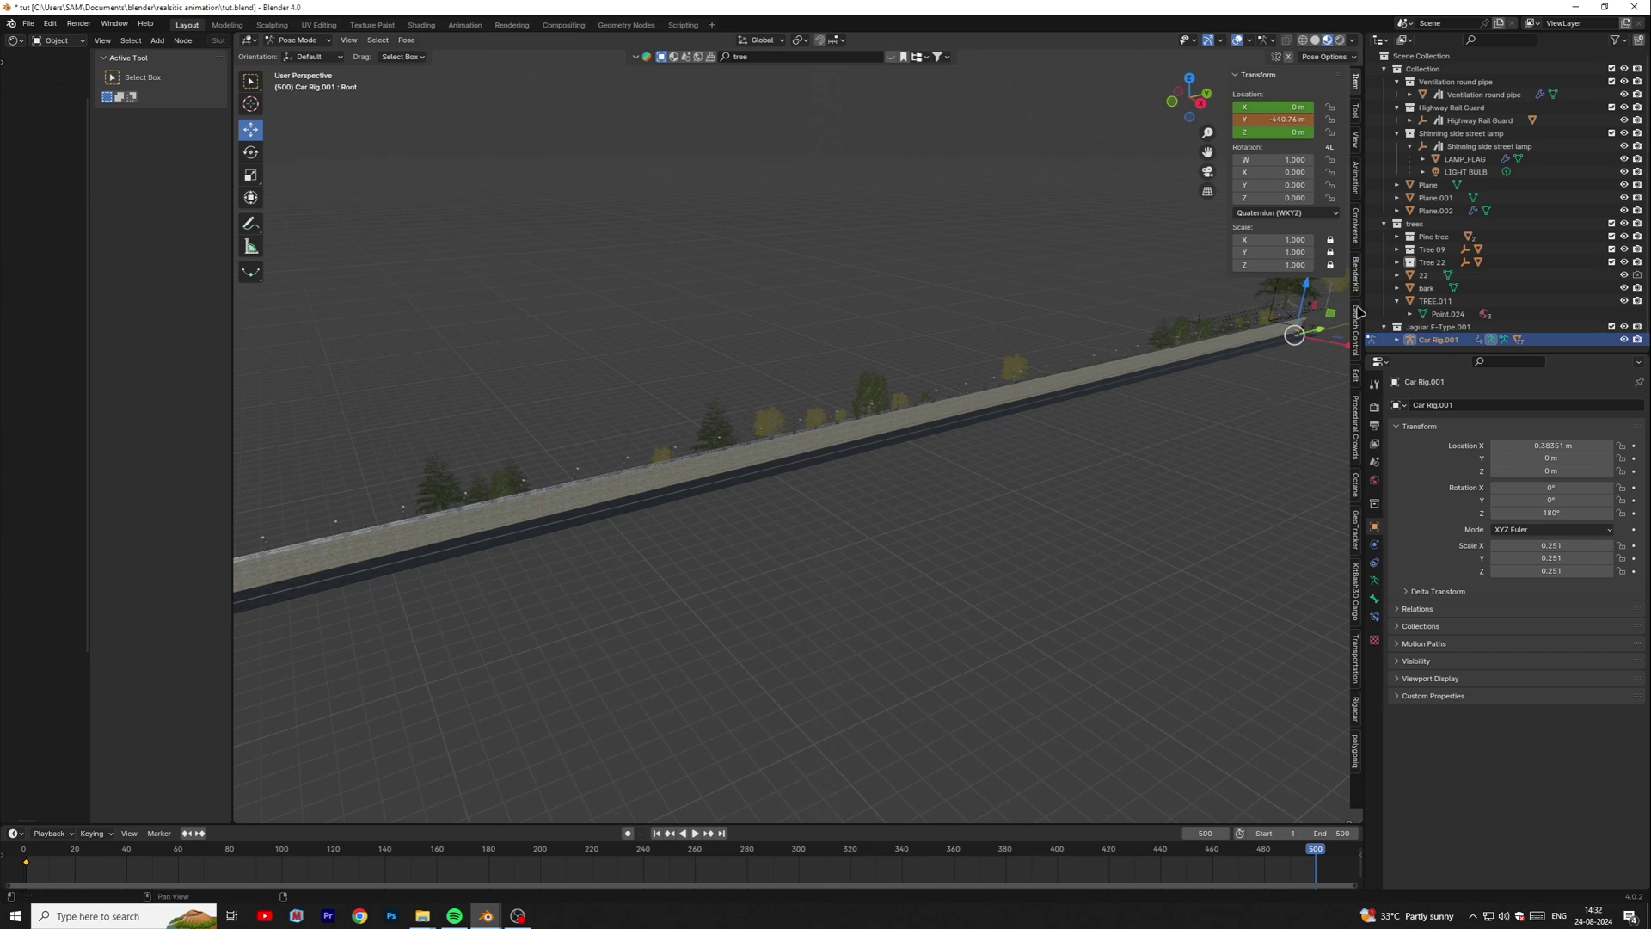
{"action": "key", "text": "KP_Decimal"}
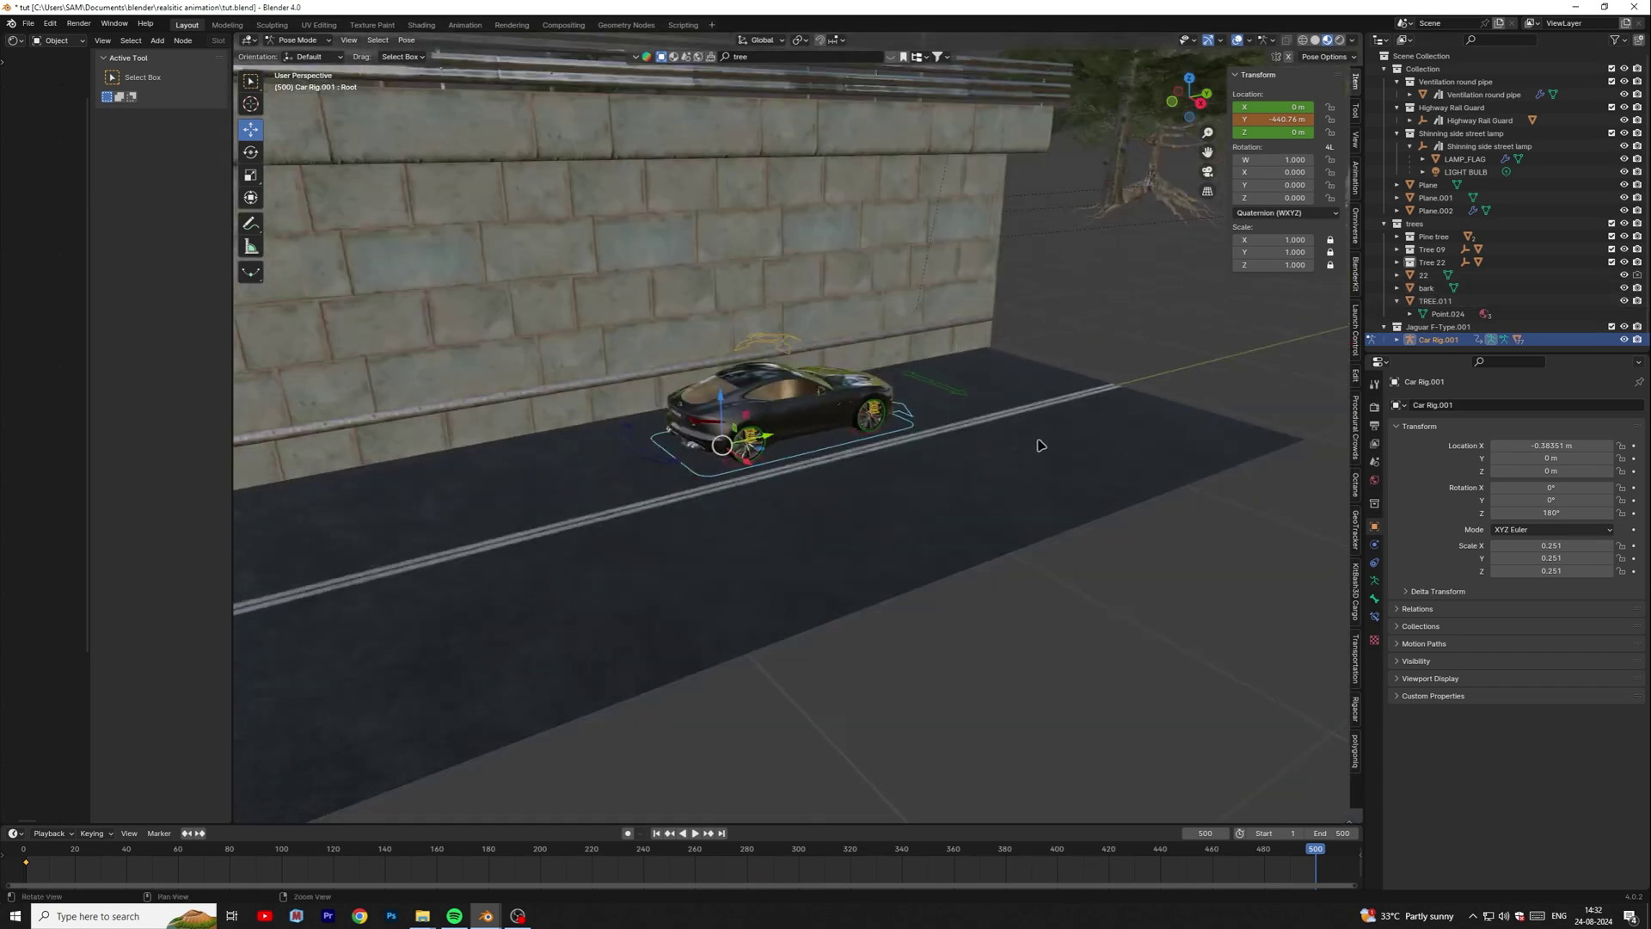
{"action": "middle_click_drag", "start_coordinate": [1041, 444], "coordinate": [1021, 387]}
{"action": "right_click", "coordinate": [1281, 119]}
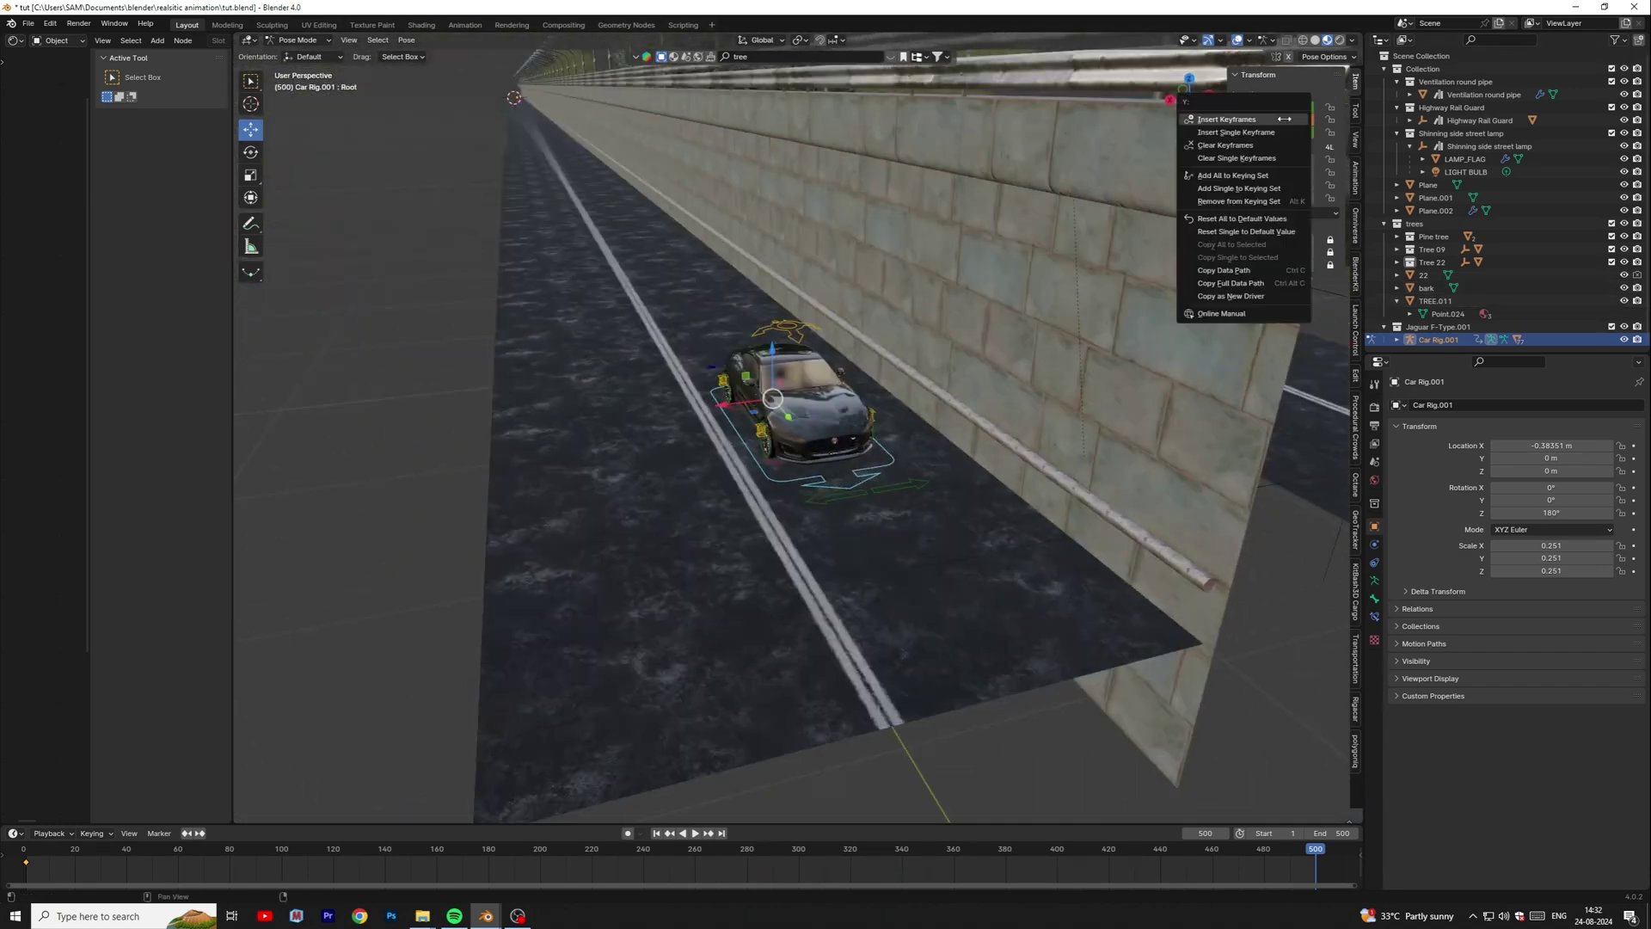
{"action": "left_click", "coordinate": [1238, 120]}
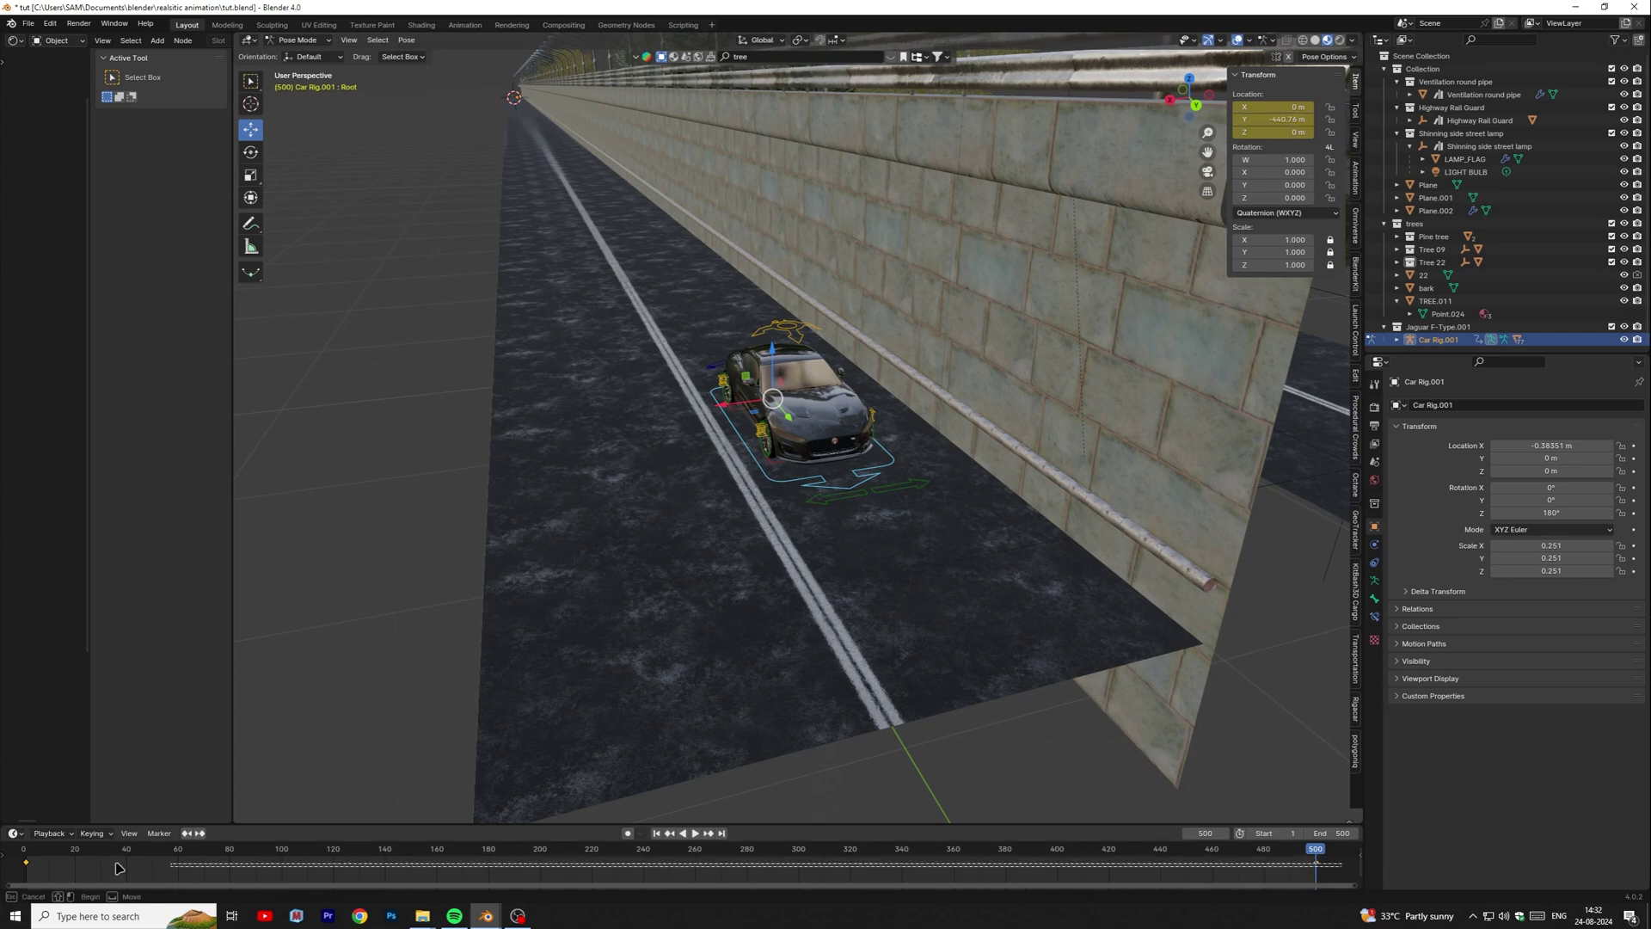
- Set the interpolation of the car's keyframes to Linear and scrub through the timeline to check the motion
{"action": "right_click", "coordinate": [28, 871]}
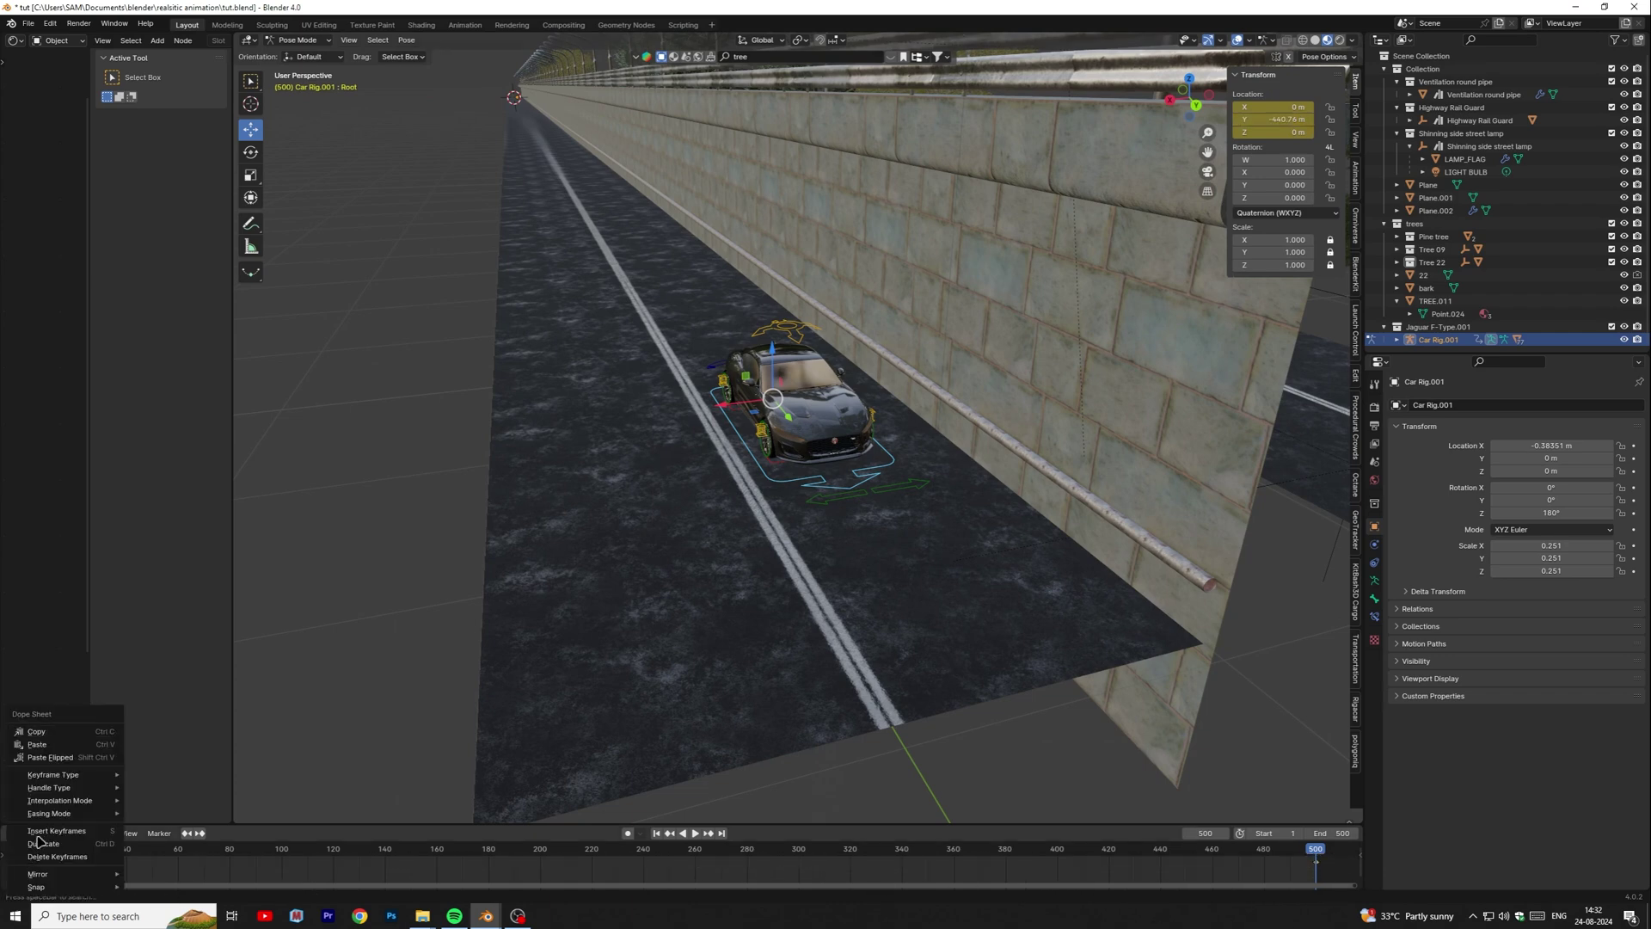
{"action": "mouse_move", "coordinate": [45, 800]}
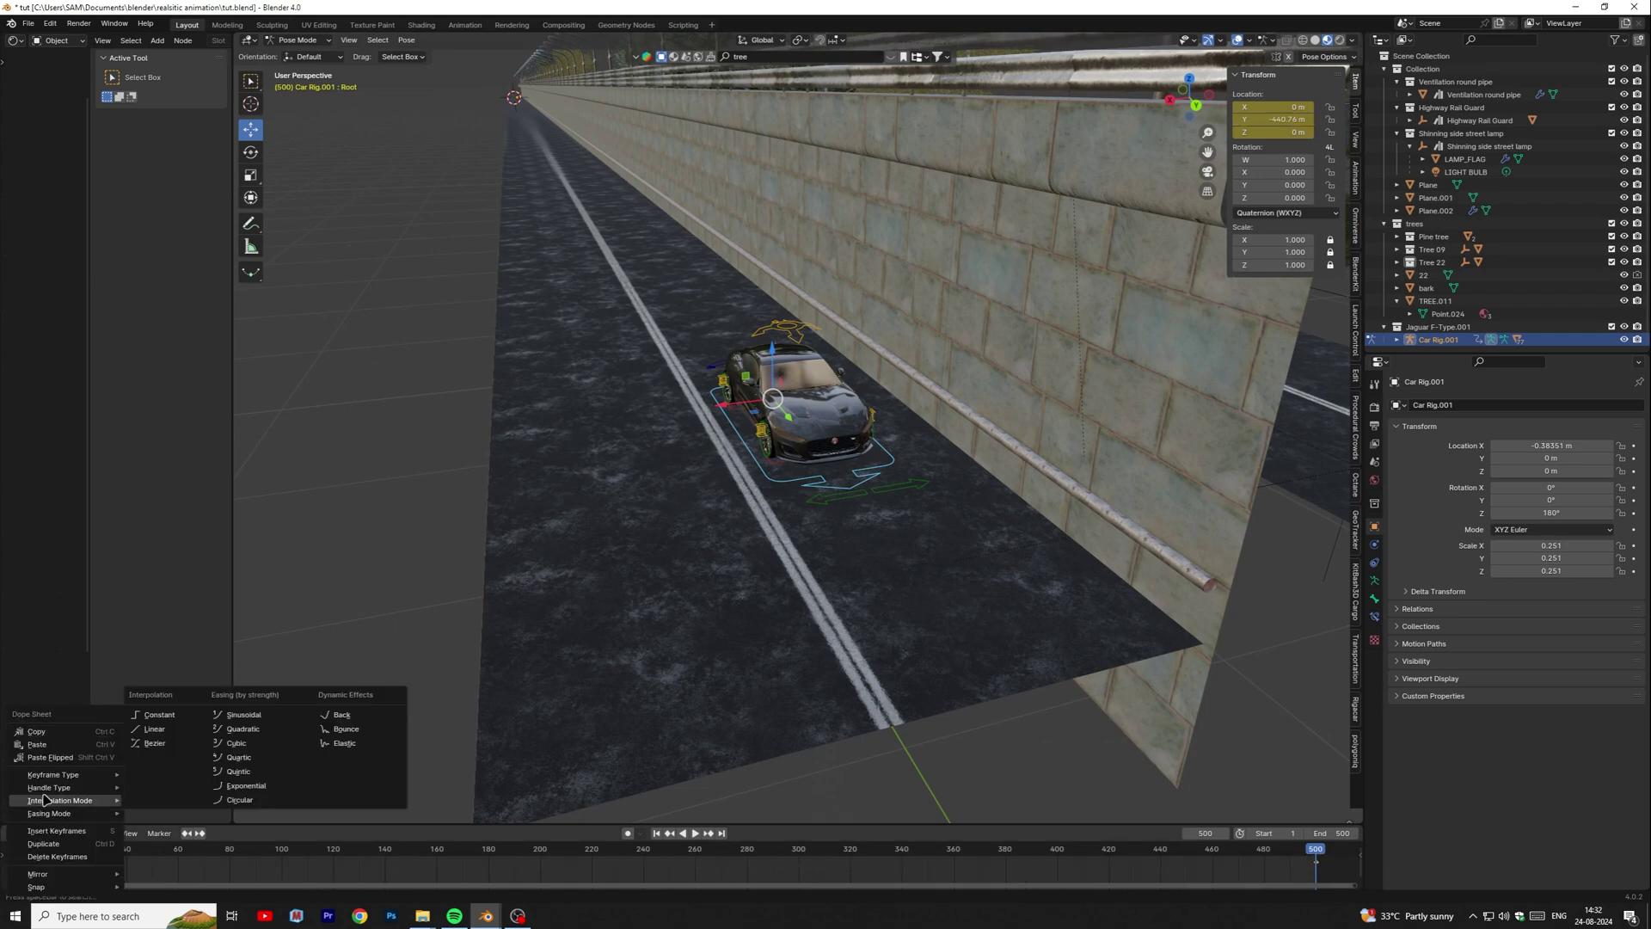
{"action": "left_click", "coordinate": [158, 730]}
{"action": "left_click", "coordinate": [1067, 747]}
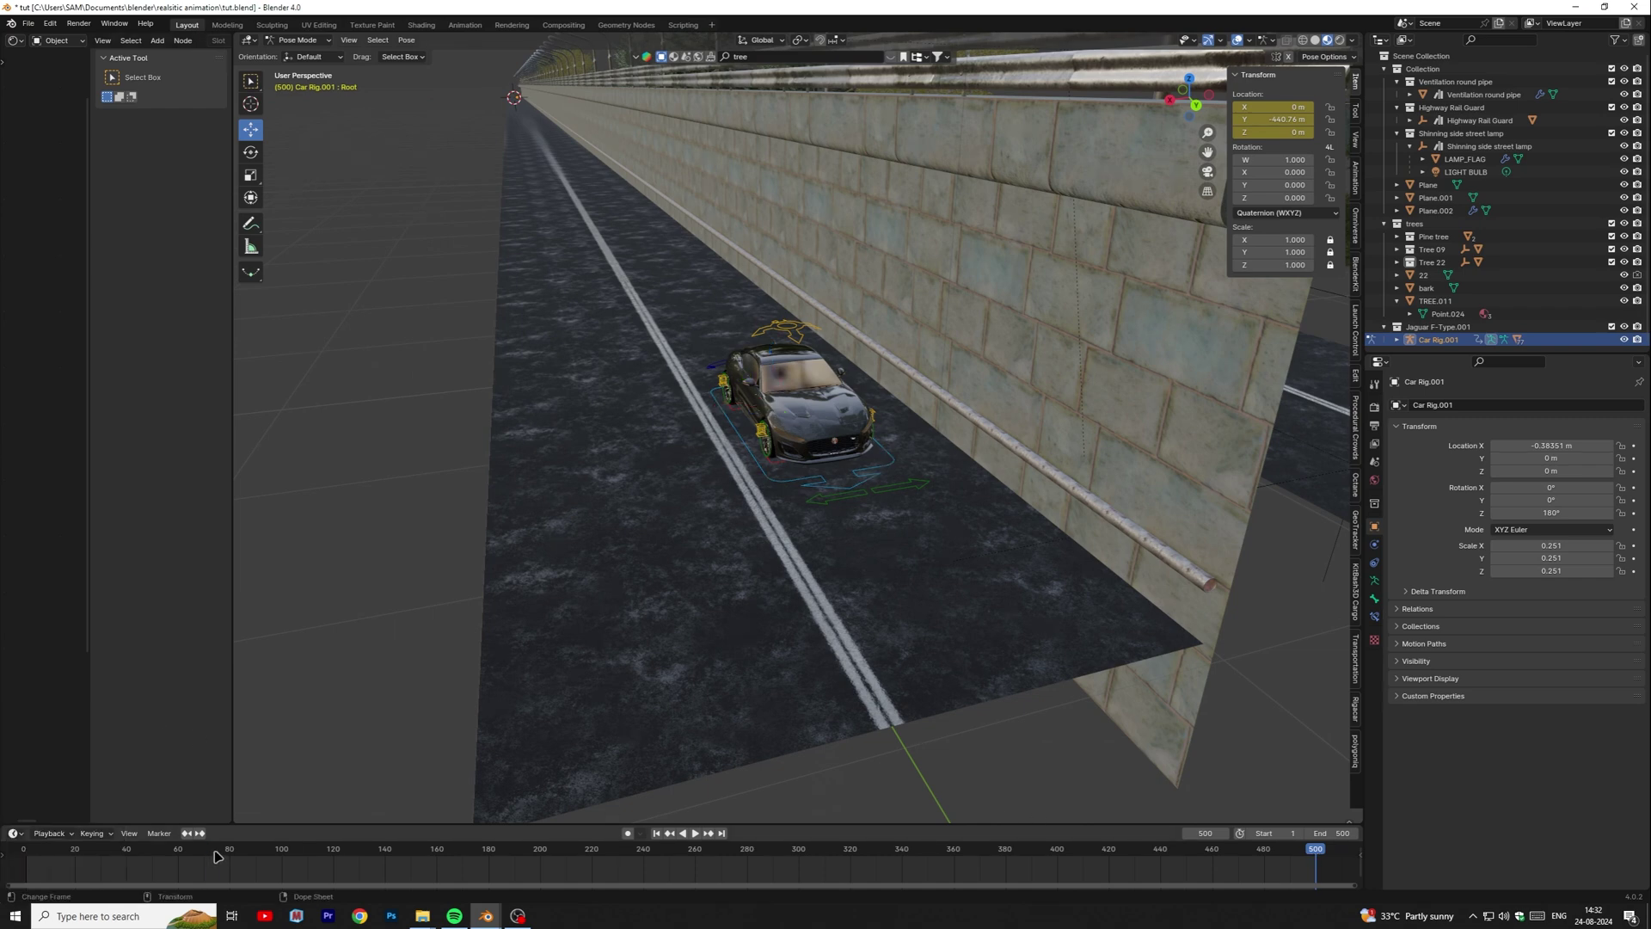
{"action": "left_click_drag", "start_coordinate": [215, 856], "coordinate": [451, 871]}
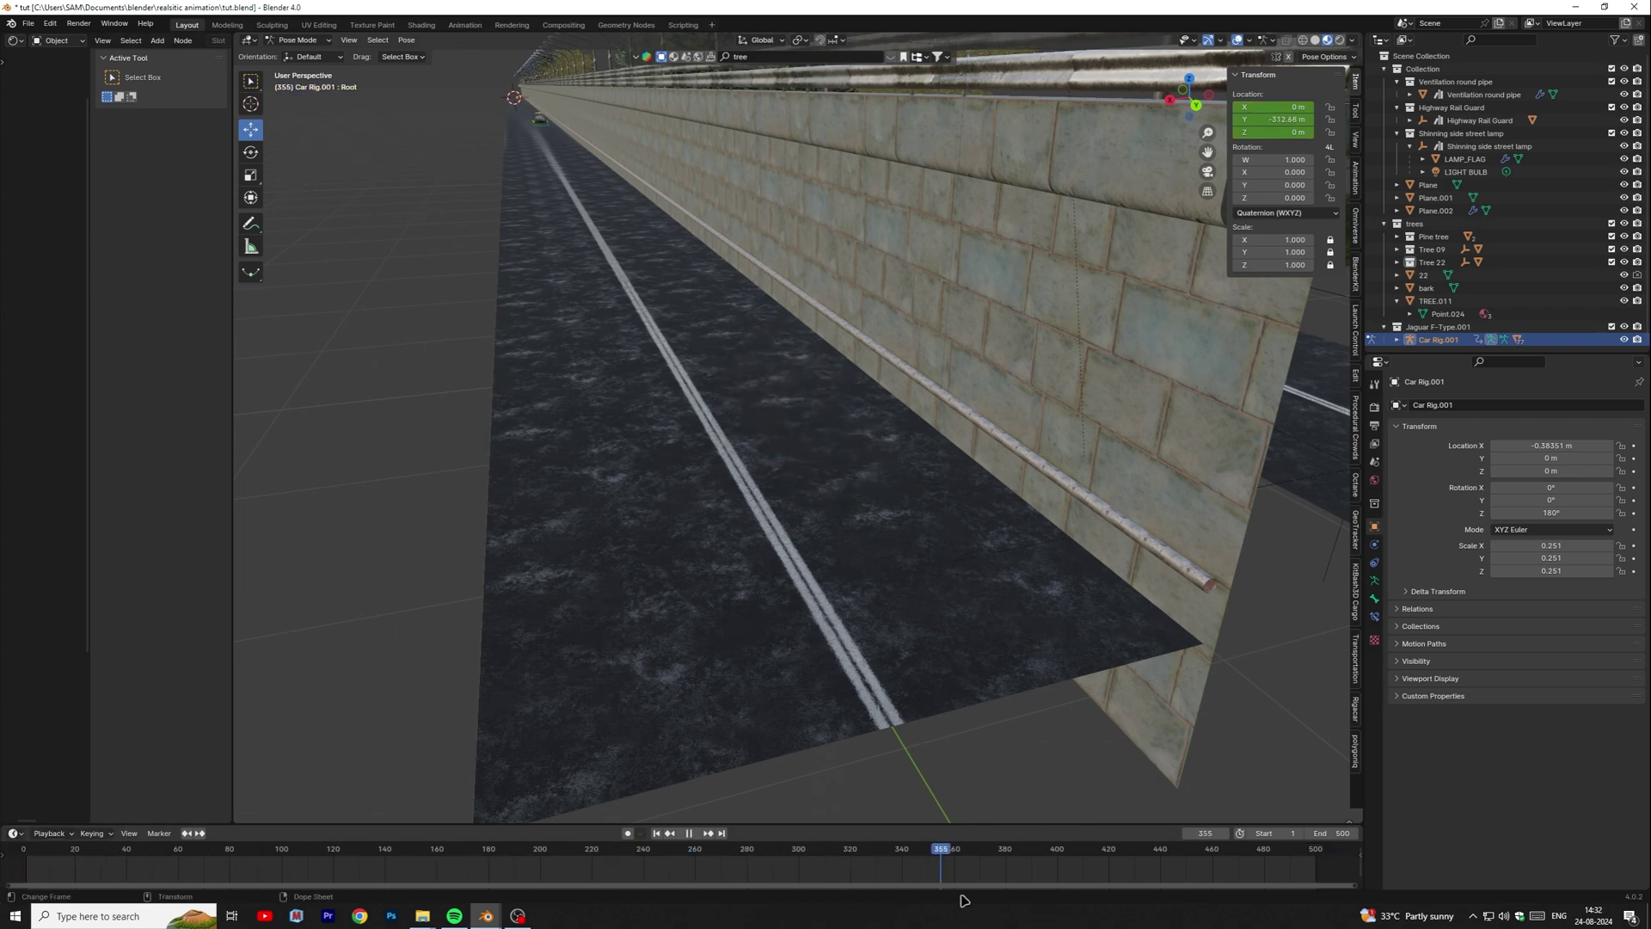
{"action": "left_click_drag", "start_coordinate": [964, 901], "coordinate": [1128, 889]}
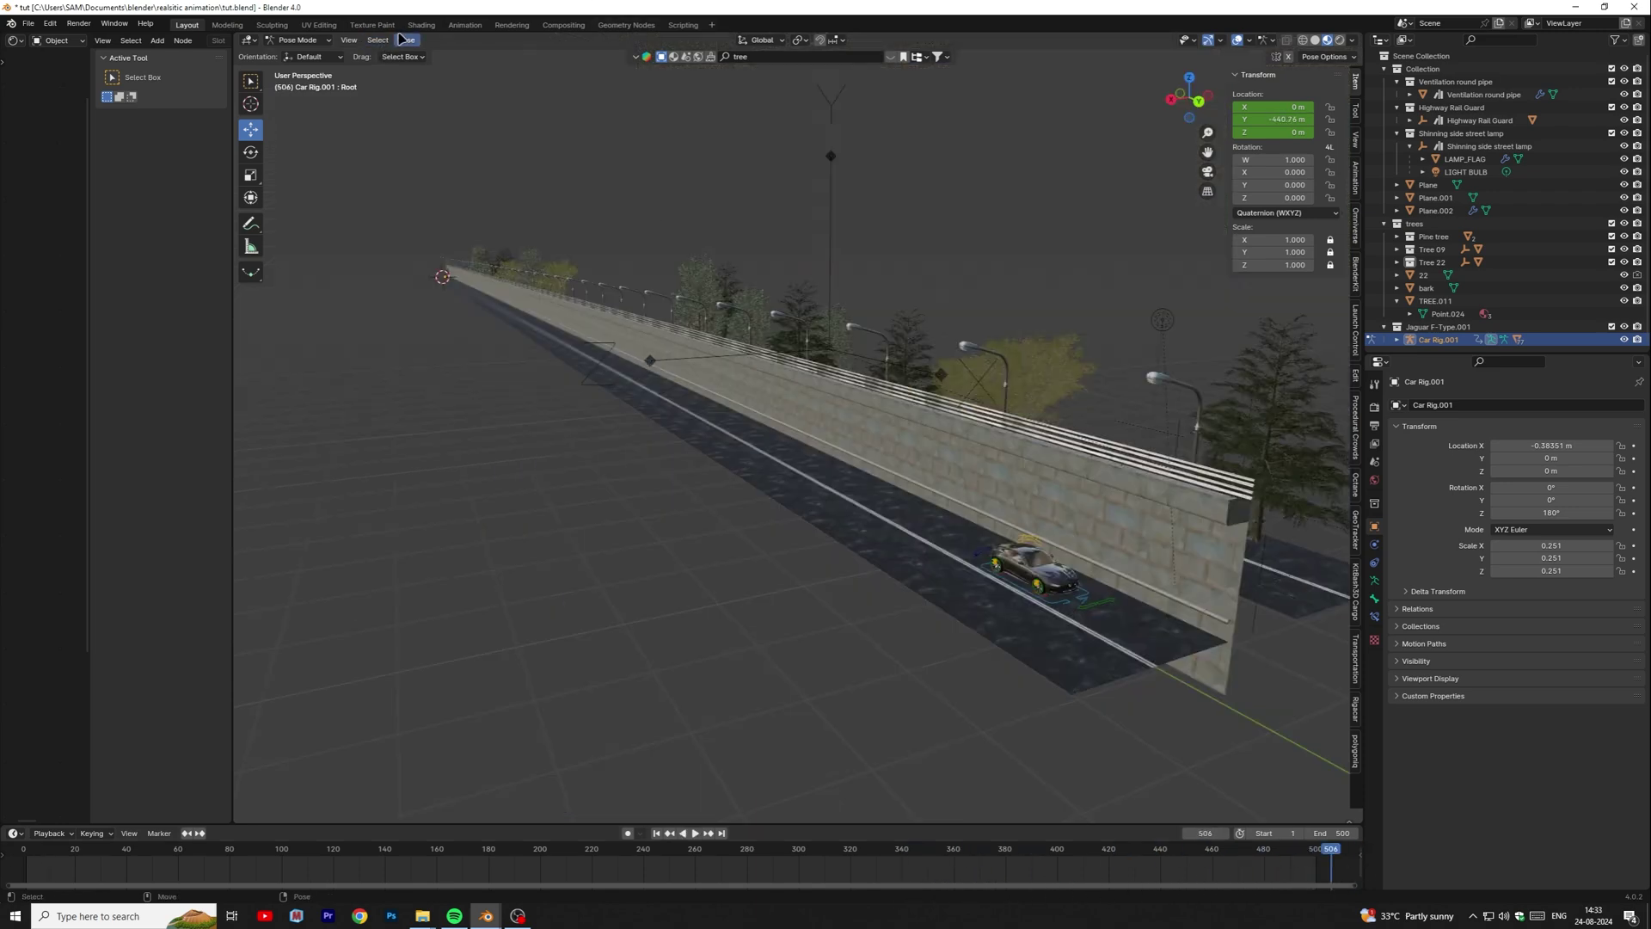
- Return to Object Mode, add a camera, and place it ahead of the car at about X 0.77, Y 2.58, Z 0.27 m
{"action": "left_click", "coordinate": [297, 40]}
{"action": "left_click", "coordinate": [349, 61]}
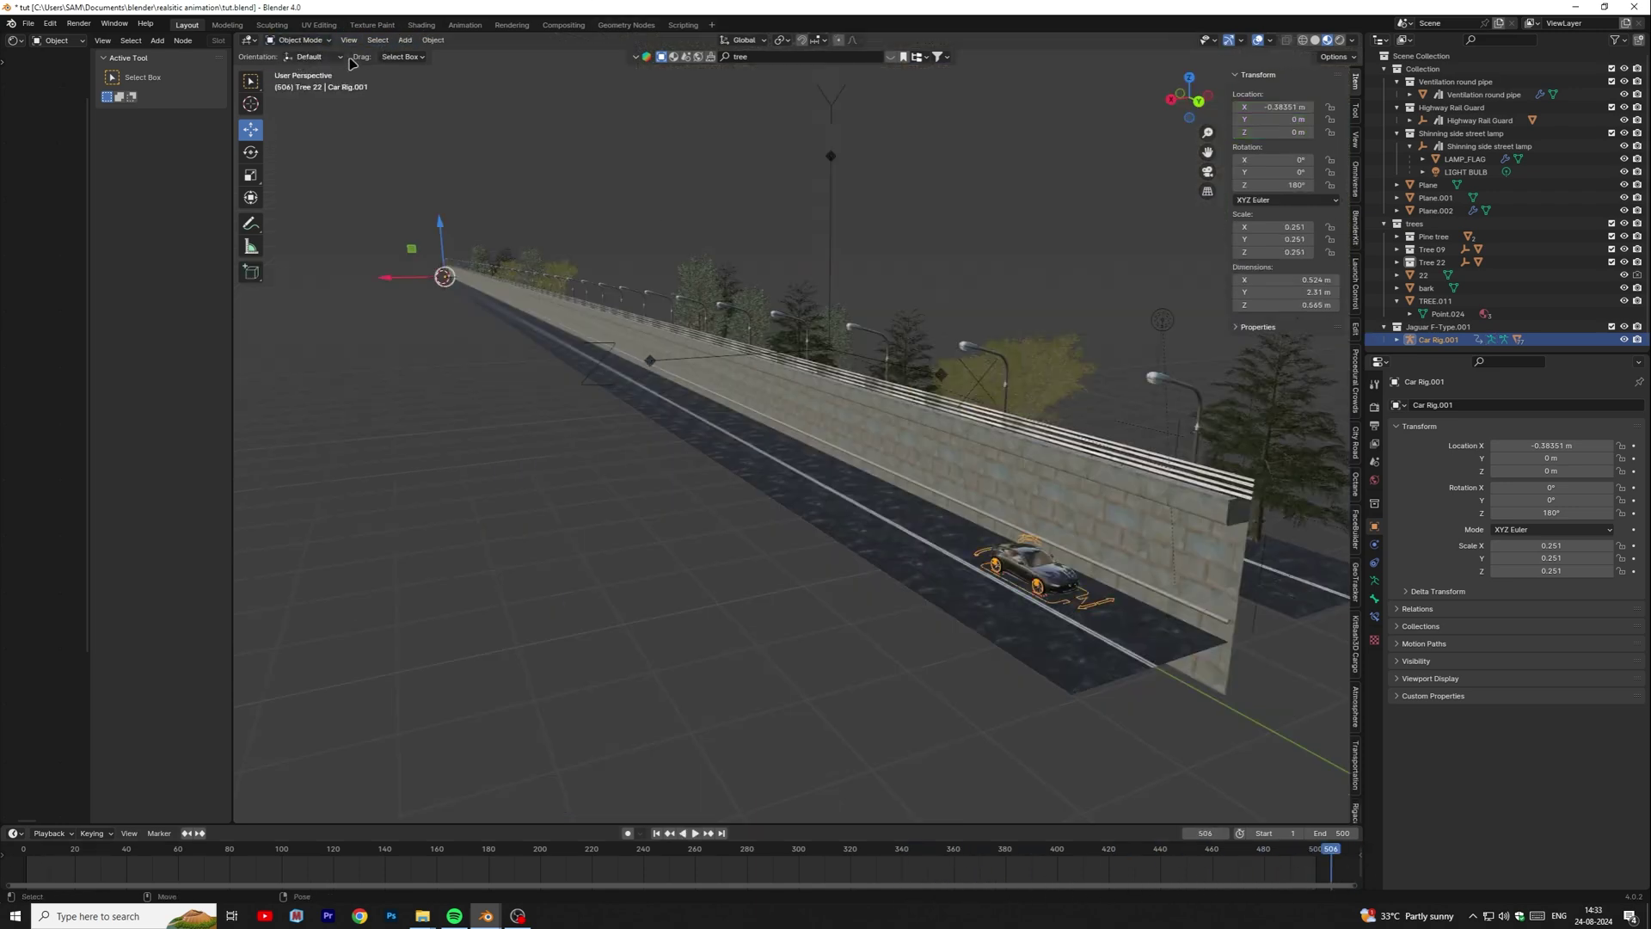
{"action": "left_click", "coordinate": [404, 43]}
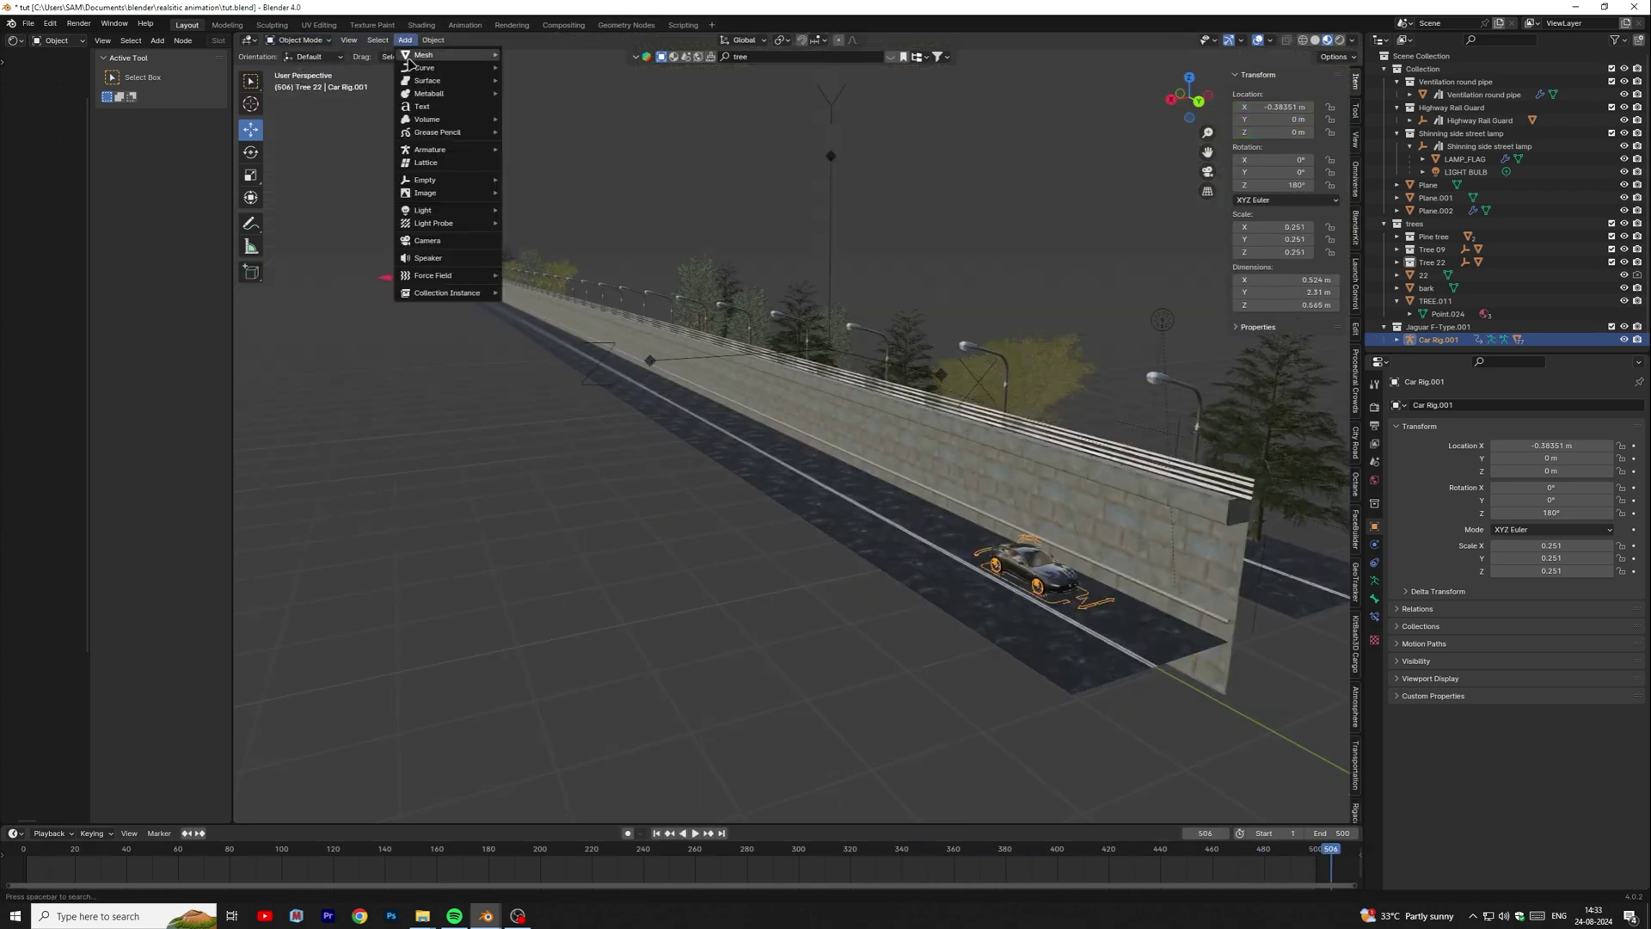
{"action": "left_click", "coordinate": [435, 243]}
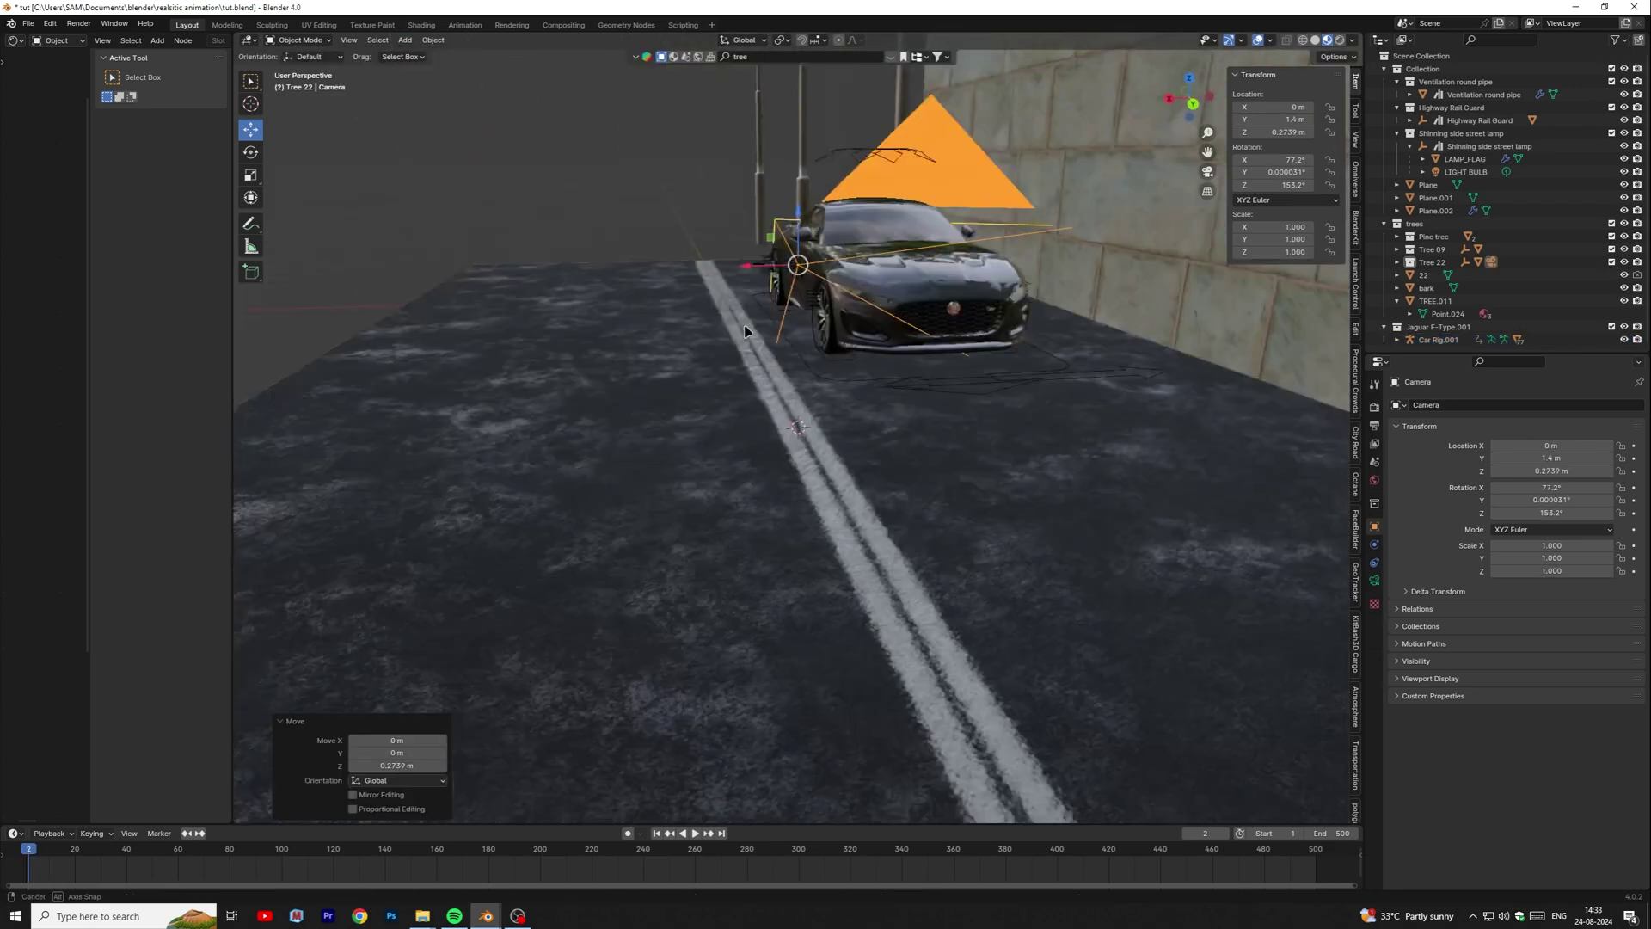
{"action": "scroll", "coordinate": [1393, 69], "scroll_direction": "down", "scroll_amount": 4}
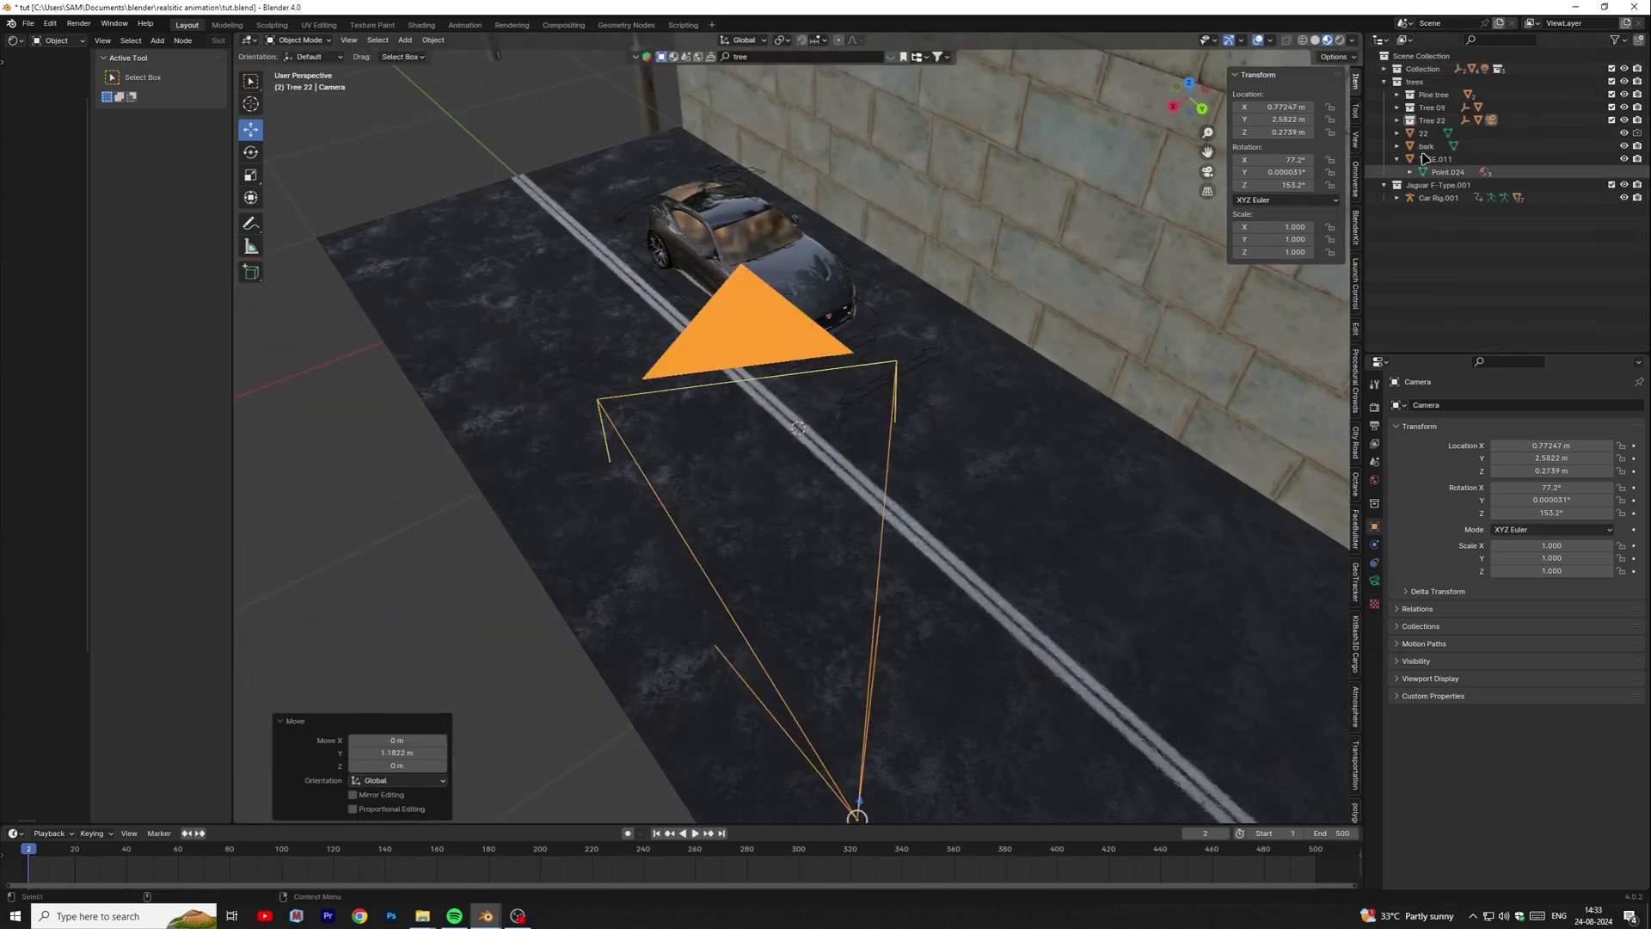
- Look through the new camera, lock it to the view, and frame the car from its side at about X 1.55, Y 1.45, Z 0.20 m
{"action": "key", "text": "ctrl+KP_0"}
{"action": "left_click", "coordinate": [1356, 140]}
{"action": "left_click", "coordinate": [1283, 236]}
{"action": "middle_click_drag", "start_coordinate": [894, 378], "coordinate": [925, 402]}
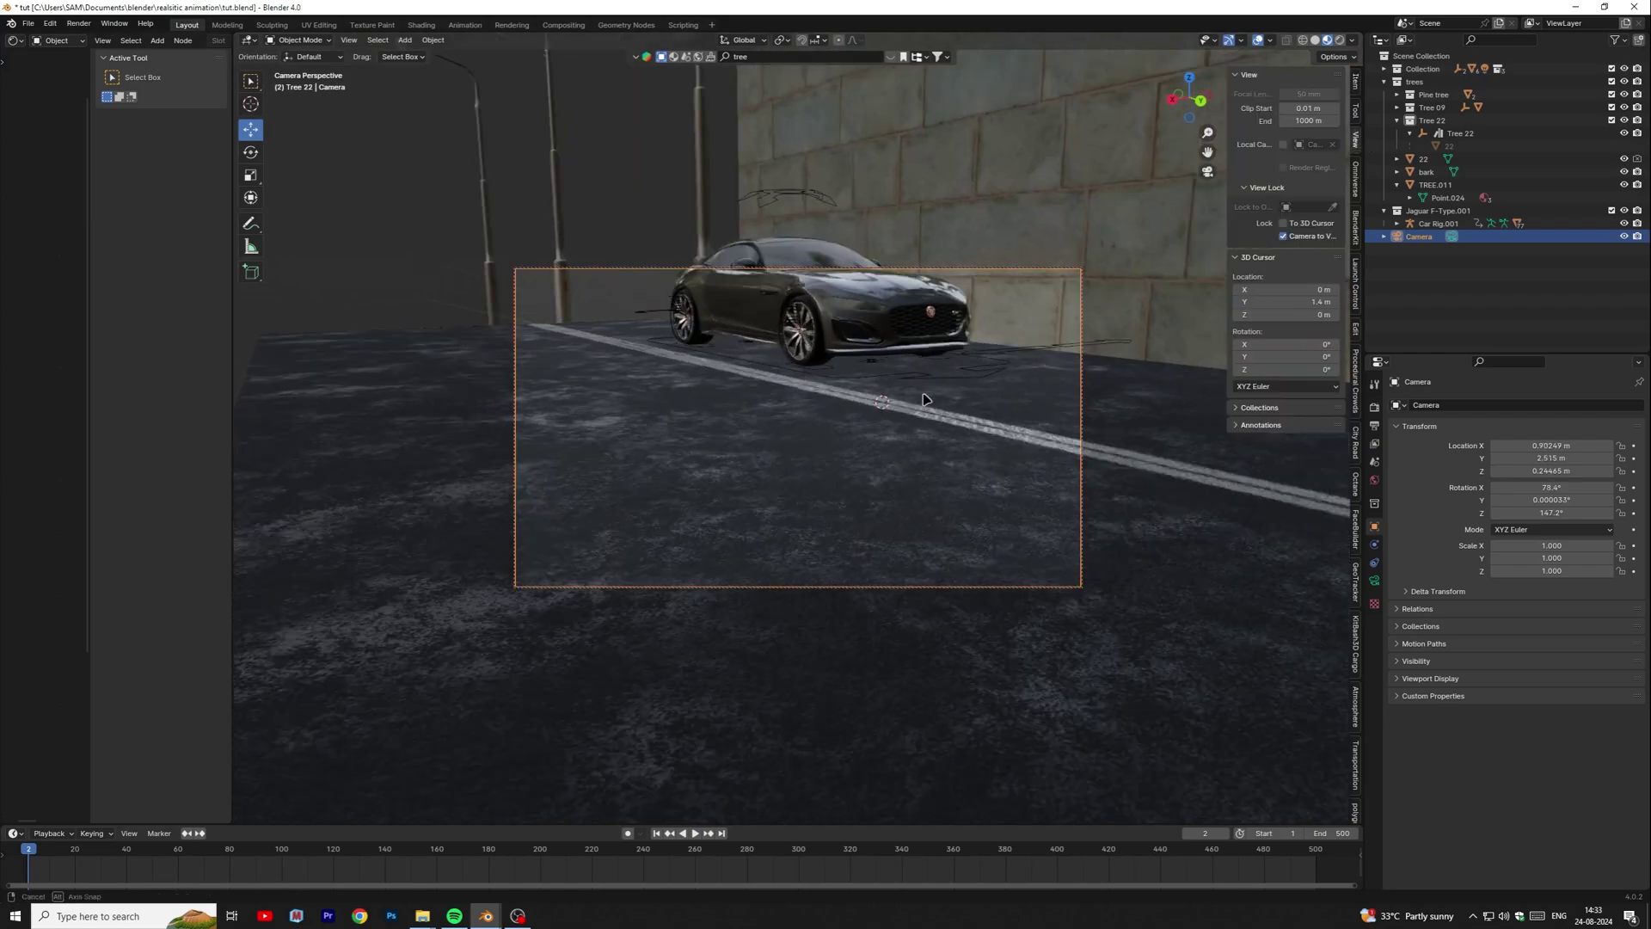
{"action": "left_click", "coordinate": [826, 361]}
{"action": "middle_click_drag", "start_coordinate": [774, 369], "coordinate": [918, 437]}
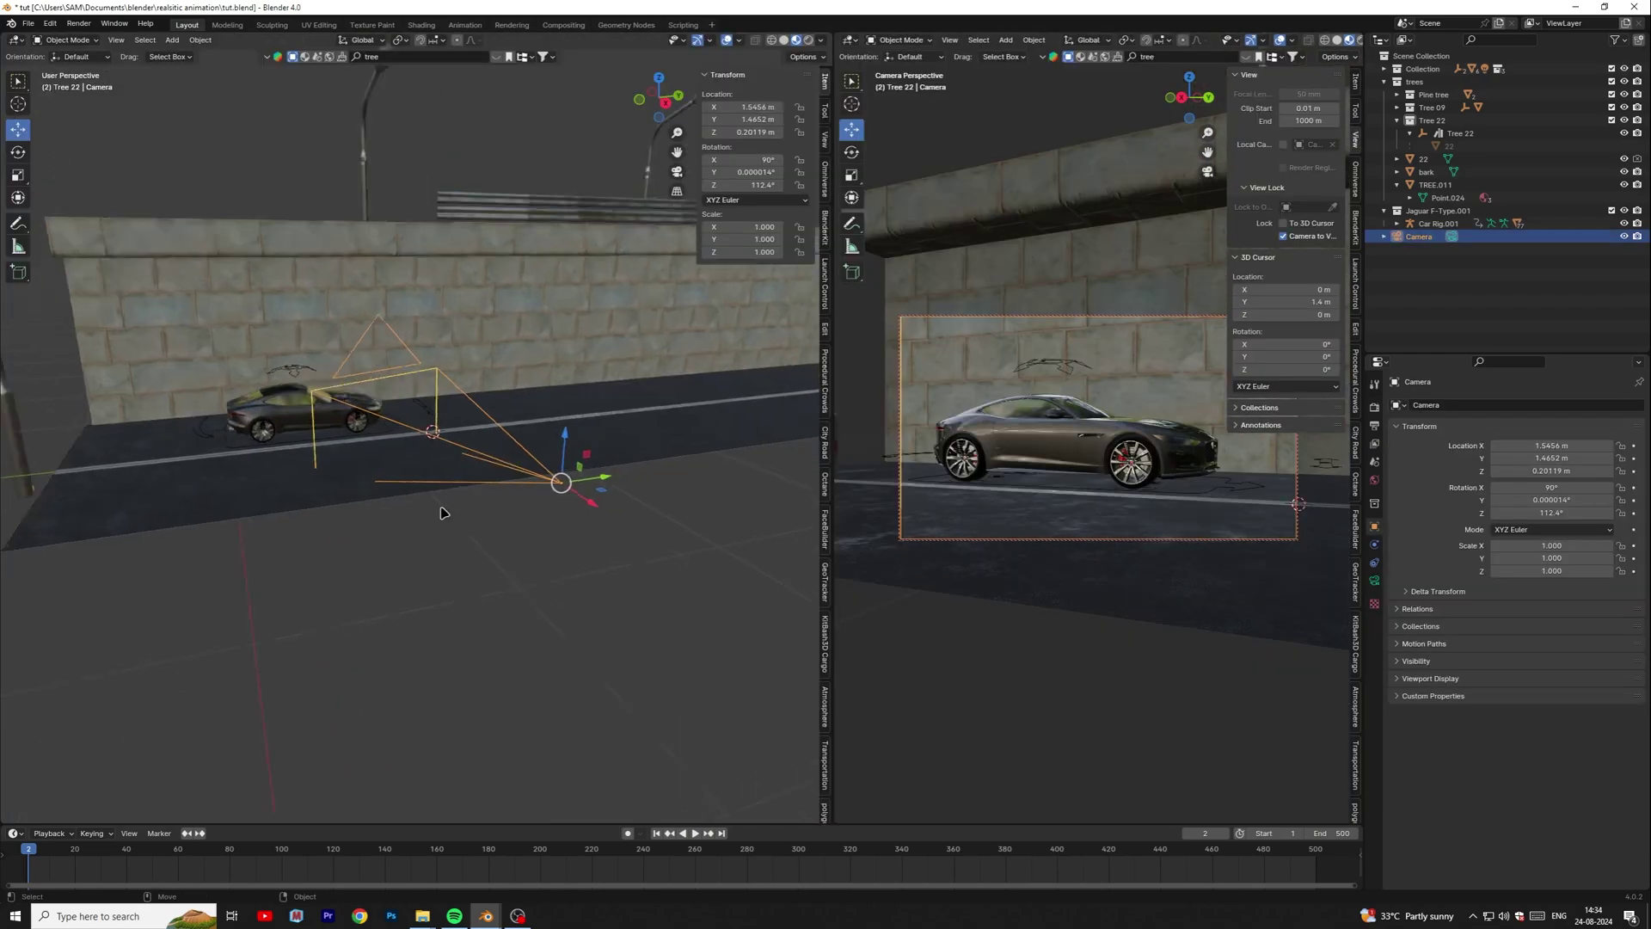
{"action": "middle_click_drag", "start_coordinate": [442, 508], "coordinate": [747, 574]}
{"action": "left_click", "coordinate": [341, 416]}
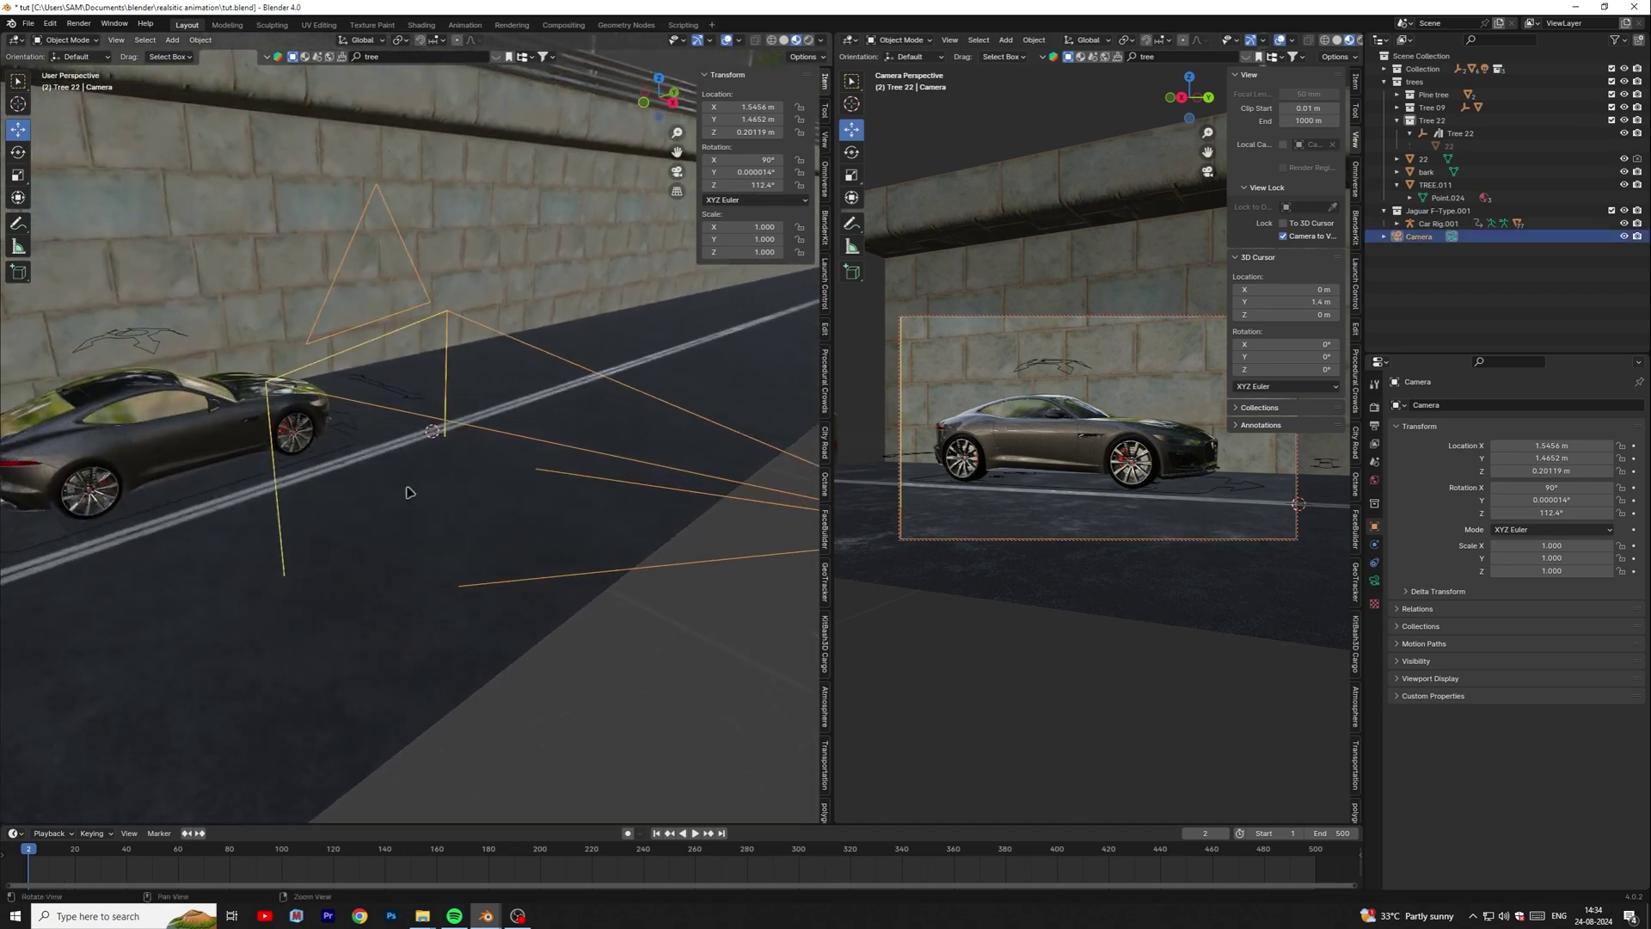
- Parent the camera to the car body with the Object option, and play and scrub the animation to check it follows
{"action": "left_click", "coordinate": [148, 433]}
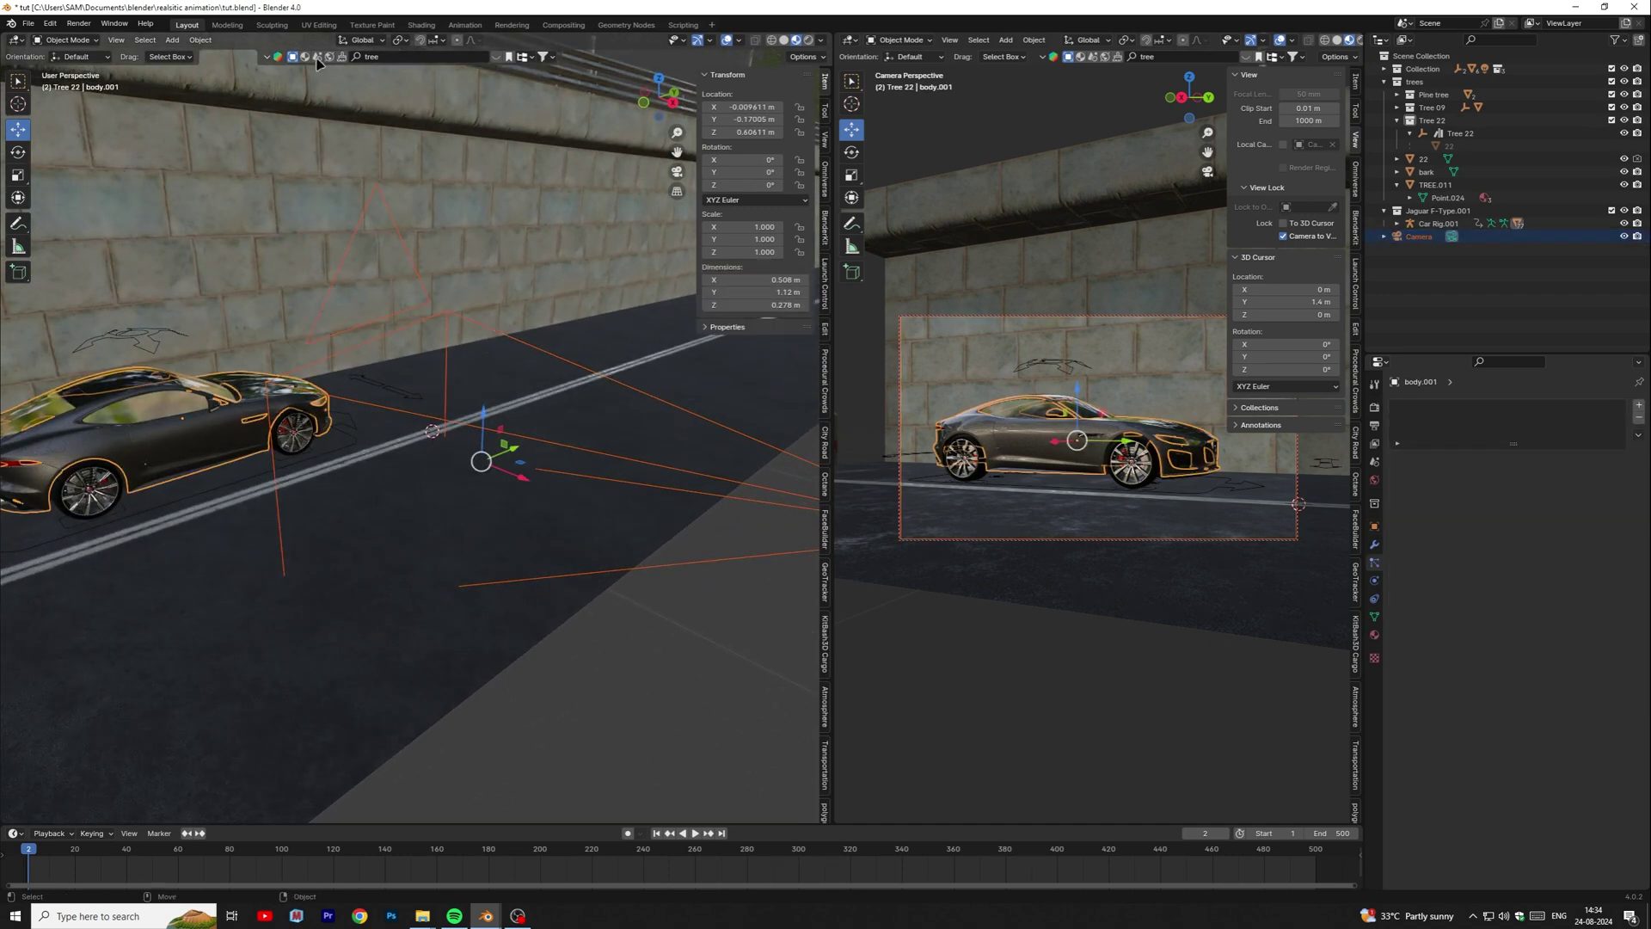
{"action": "left_click", "coordinate": [200, 40]}
{"action": "mouse_move", "coordinate": [215, 266]}
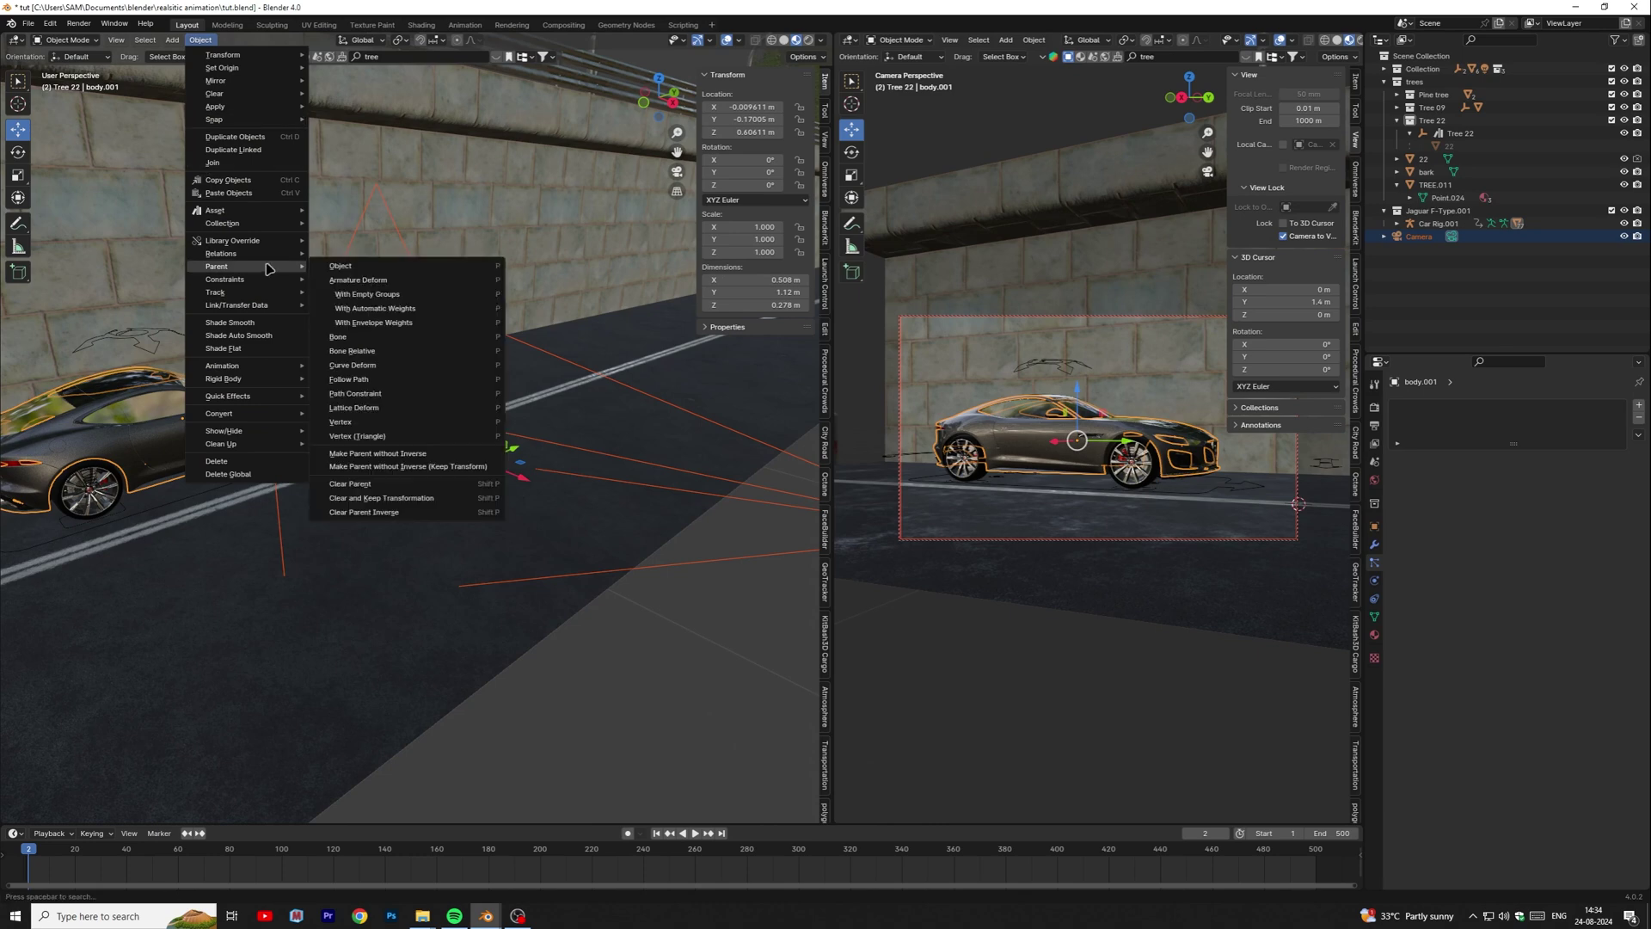
{"action": "left_click", "coordinate": [341, 266]}
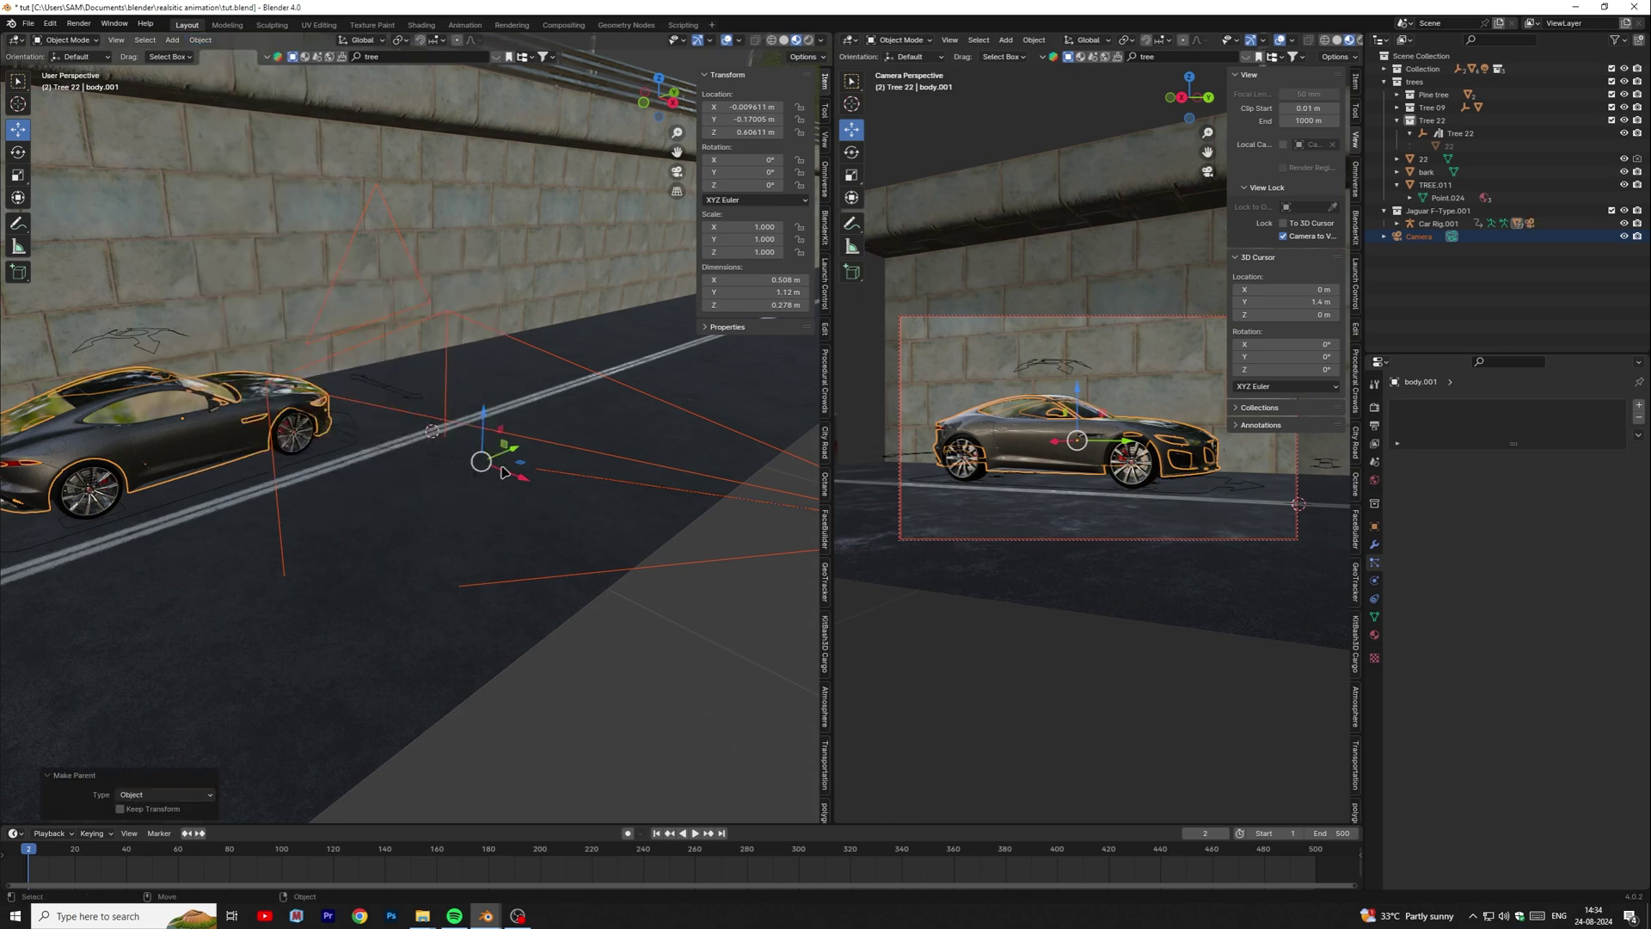
{"action": "key", "text": "space"}
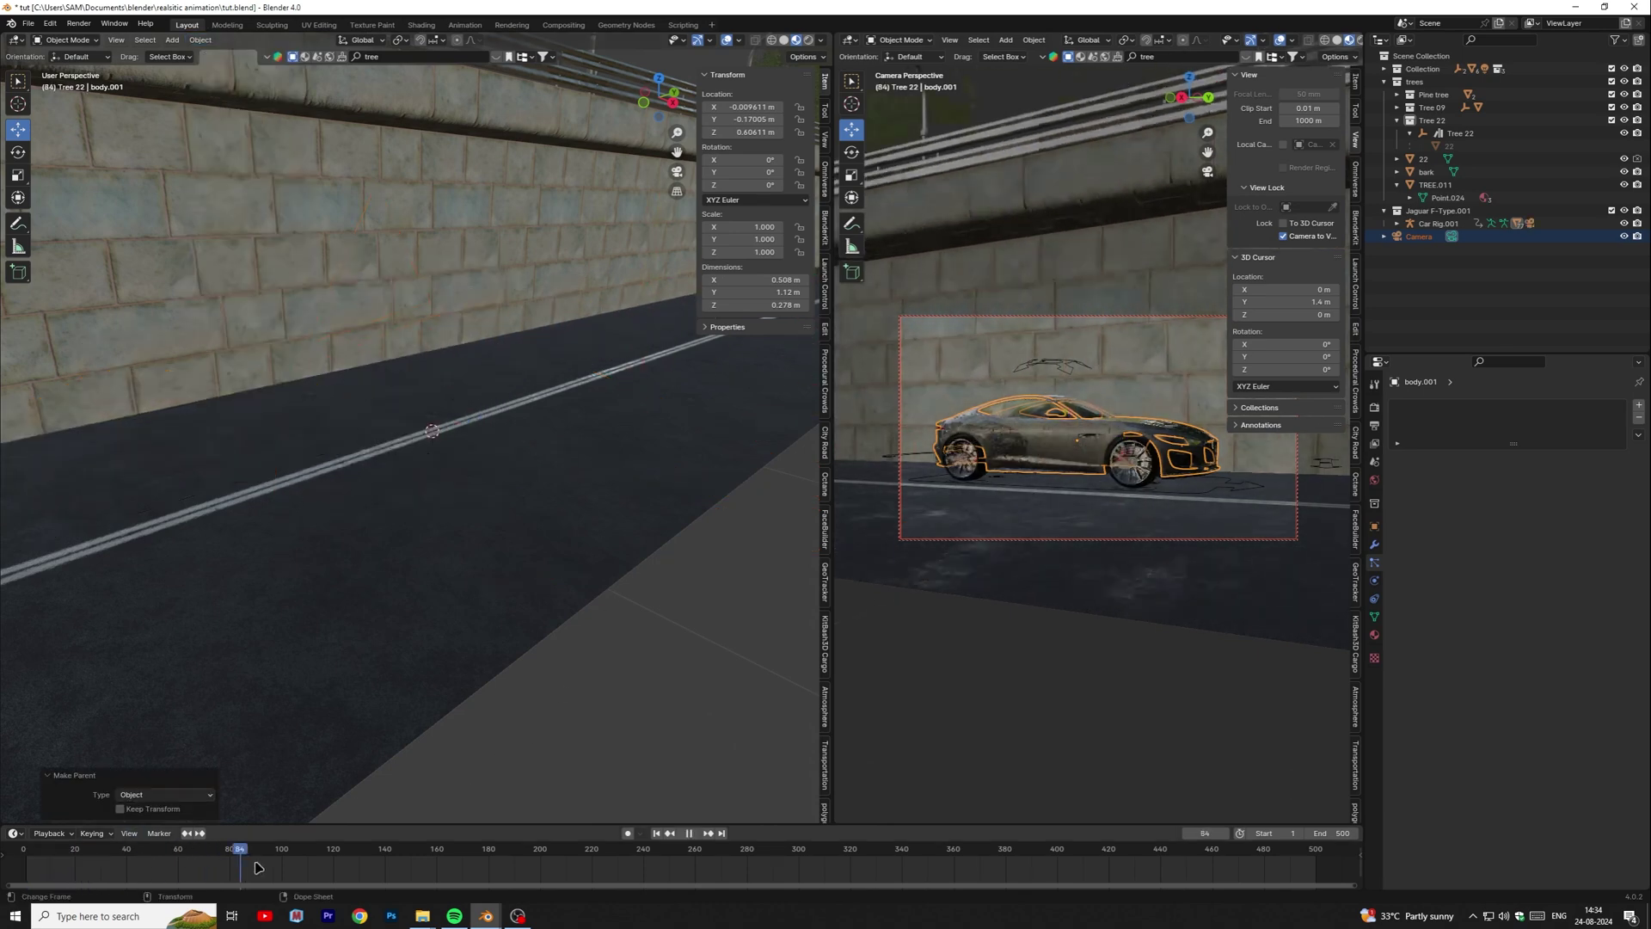
{"action": "left_click_drag", "start_coordinate": [224, 870], "coordinate": [279, 874]}
{"action": "key", "text": "space"}
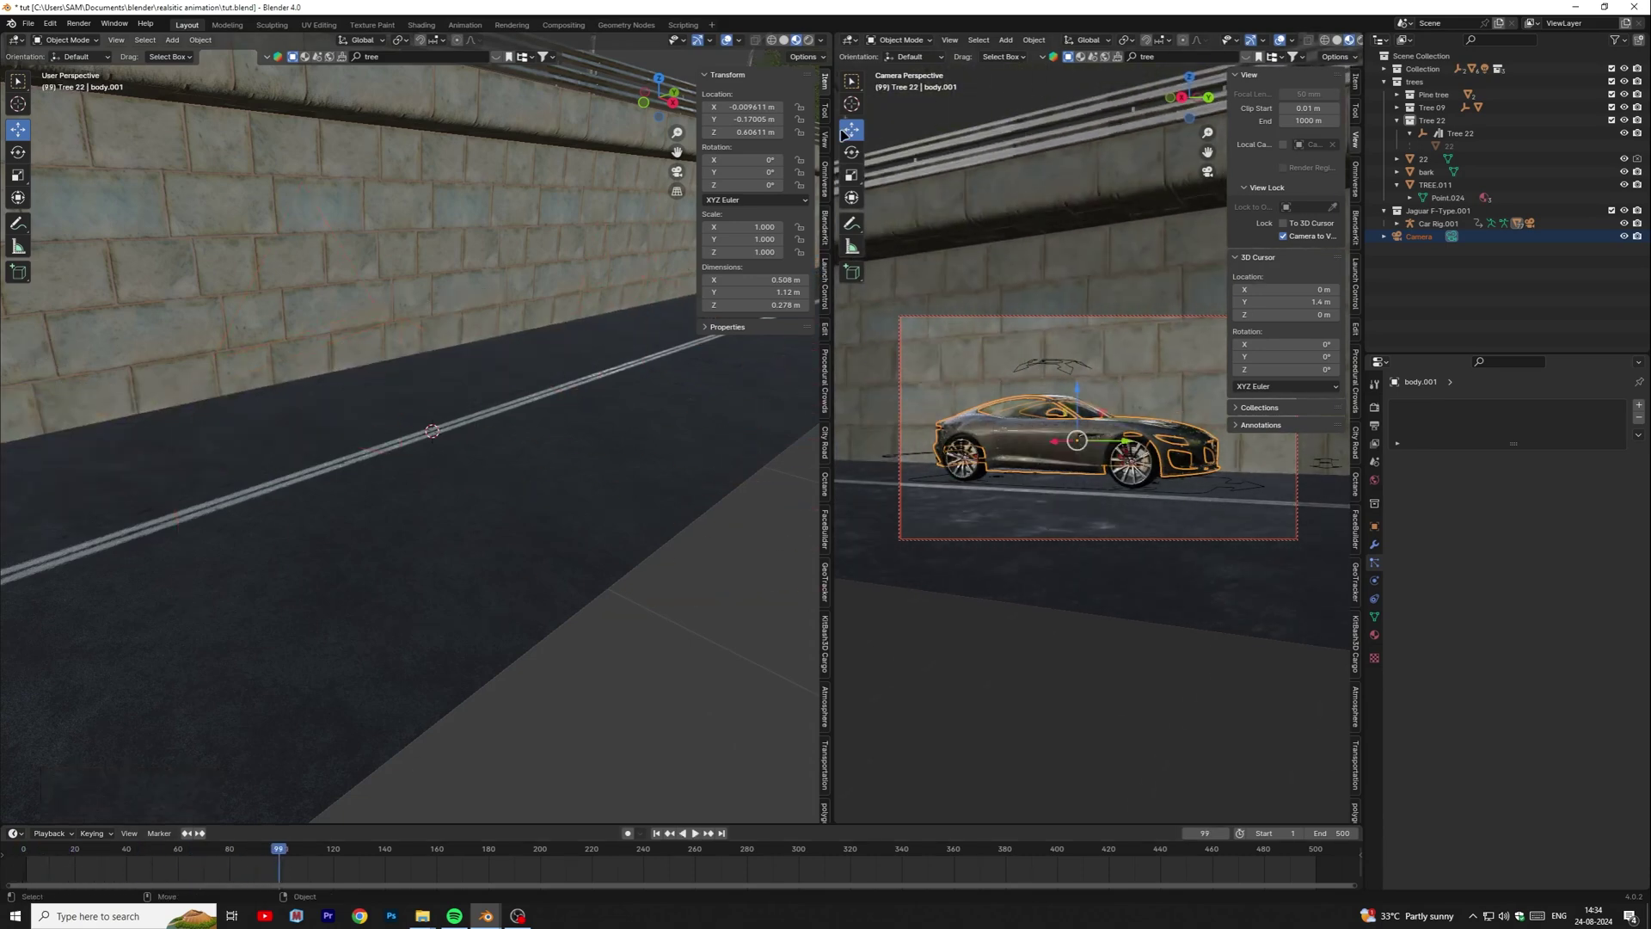
- Enlarge the camera view, reframe the car at frame 200 from about X 0.89, Y 3.05 m, and keyframe the camera's location and rotation
{"action": "left_click_drag", "start_coordinate": [833, 127], "coordinate": [199, 193]}
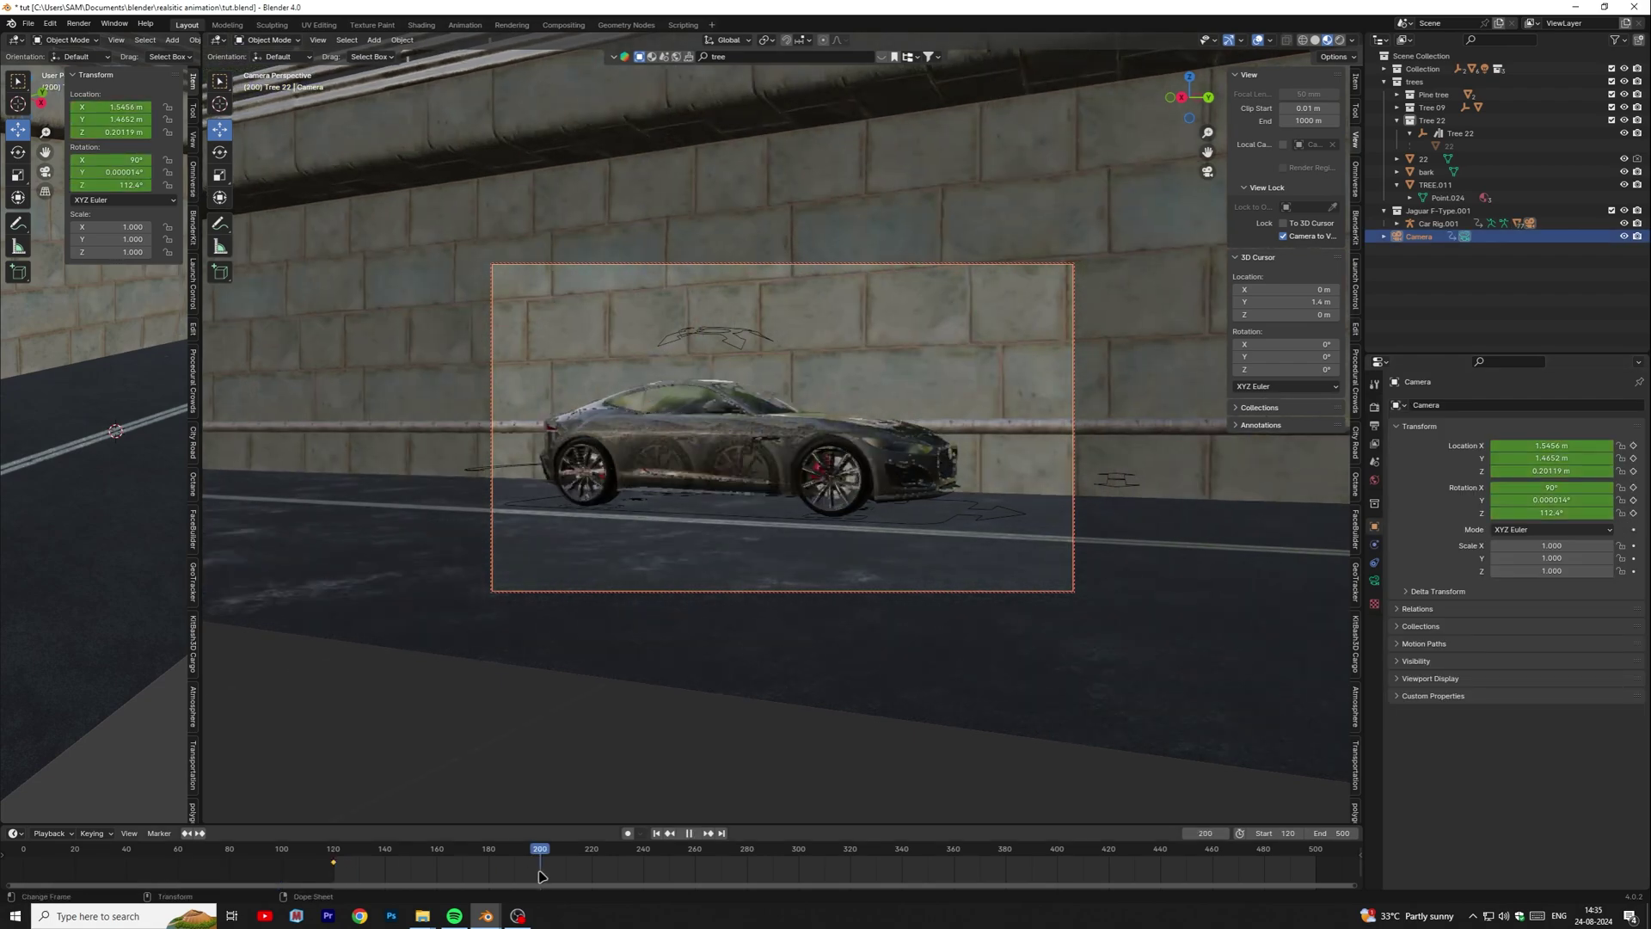
{"action": "middle_click_drag", "start_coordinate": [781, 532], "coordinate": [708, 523]}
{"action": "left_click_drag", "start_coordinate": [1634, 446], "coordinate": [1637, 512]}
{"action": "left_click_drag", "start_coordinate": [538, 852], "coordinate": [459, 897]}
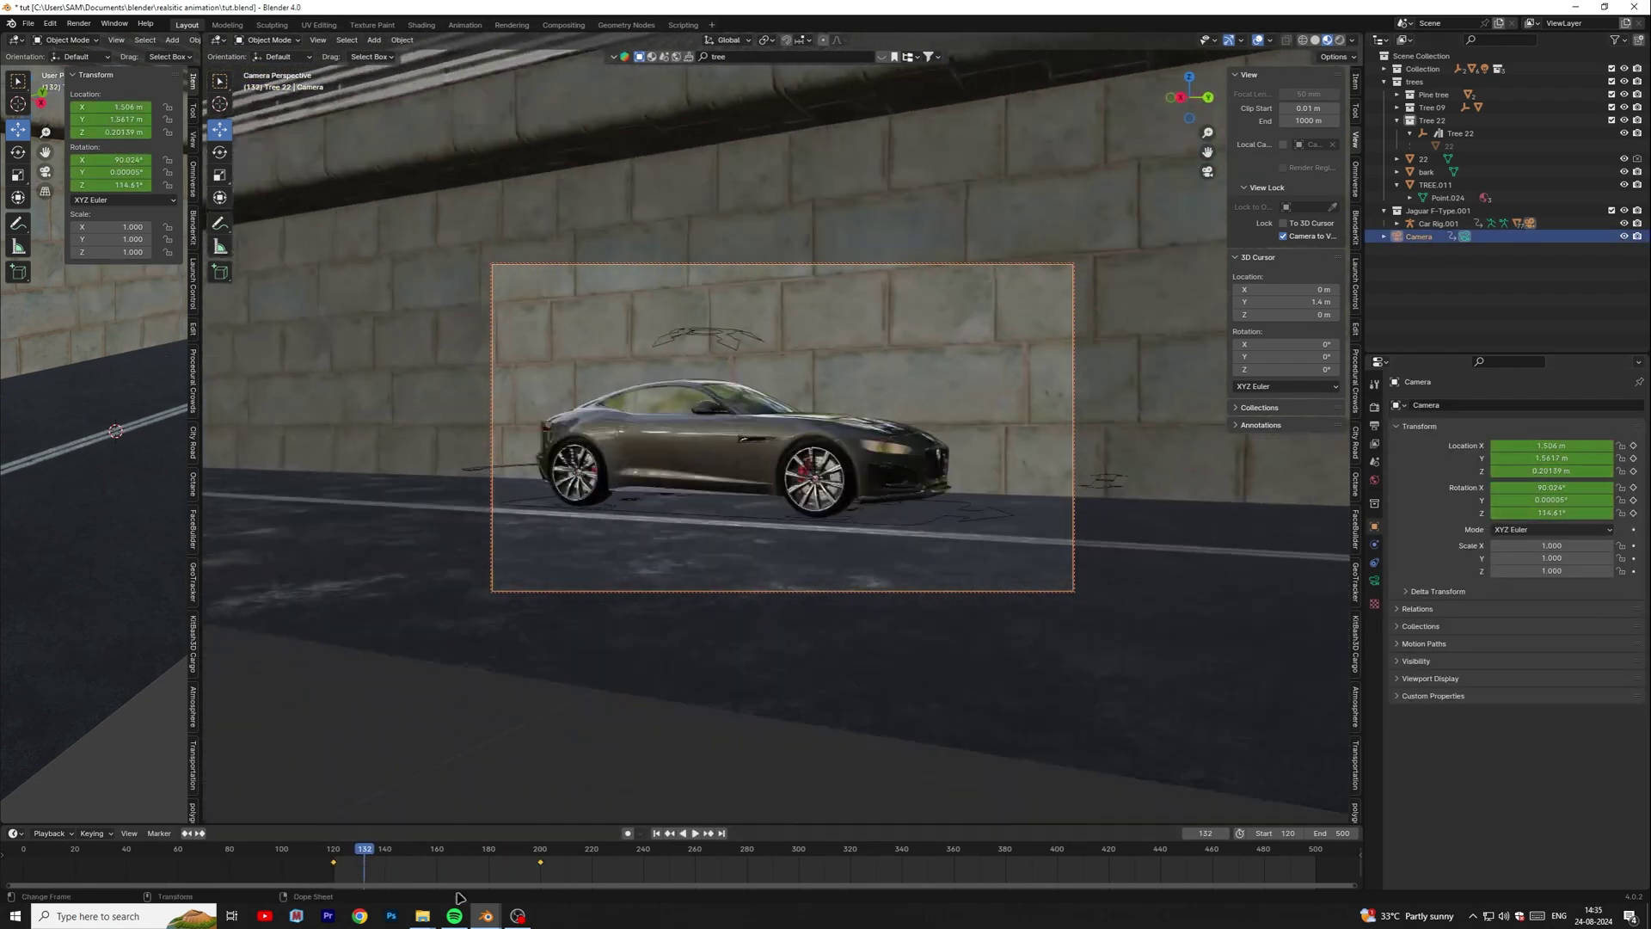
- Set the interpolation of the camera's keyframes to Linear and play the animation
{"action": "right_click", "coordinate": [332, 865]}
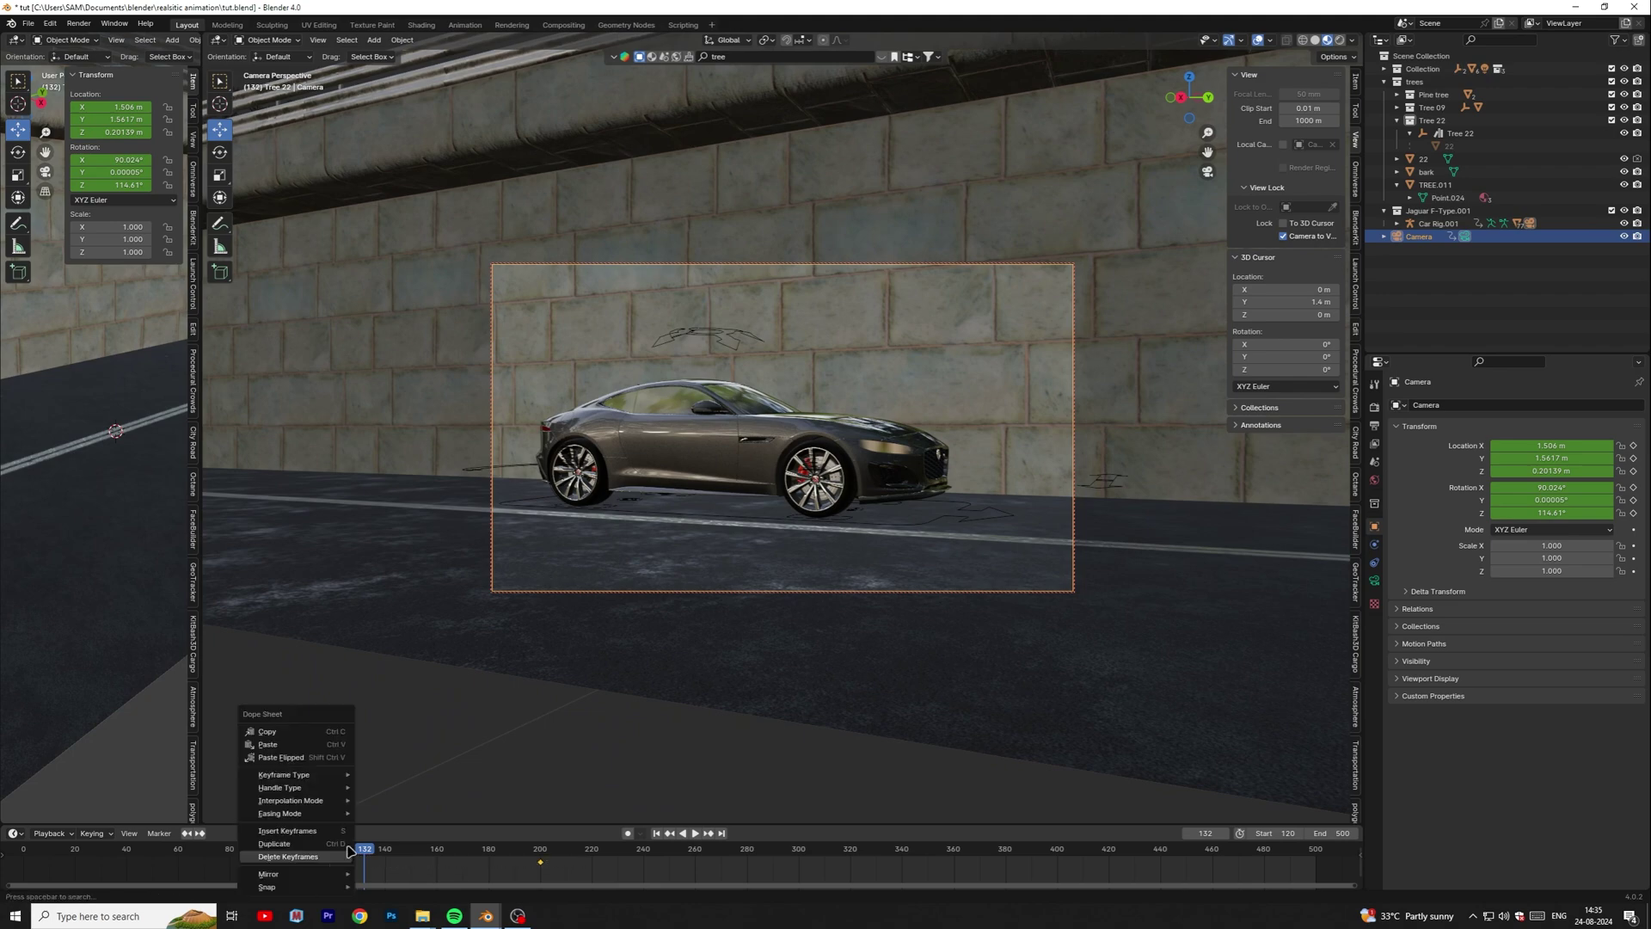
{"action": "mouse_move", "coordinate": [319, 805]}
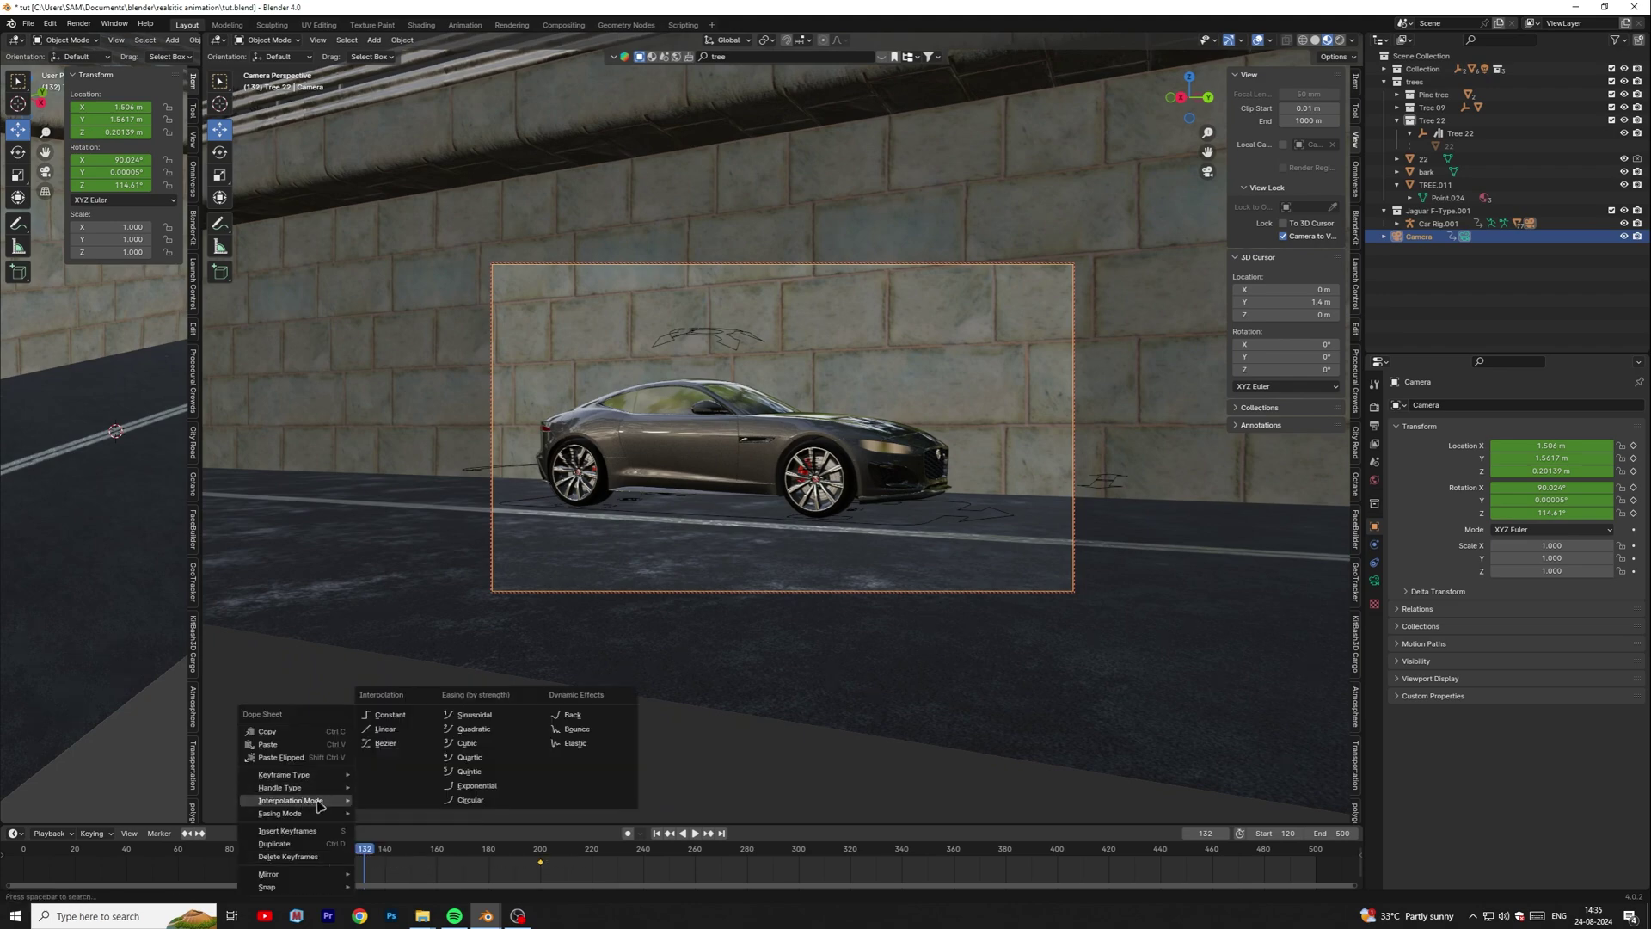
{"action": "left_click", "coordinate": [387, 730]}
{"action": "key", "text": "space"}
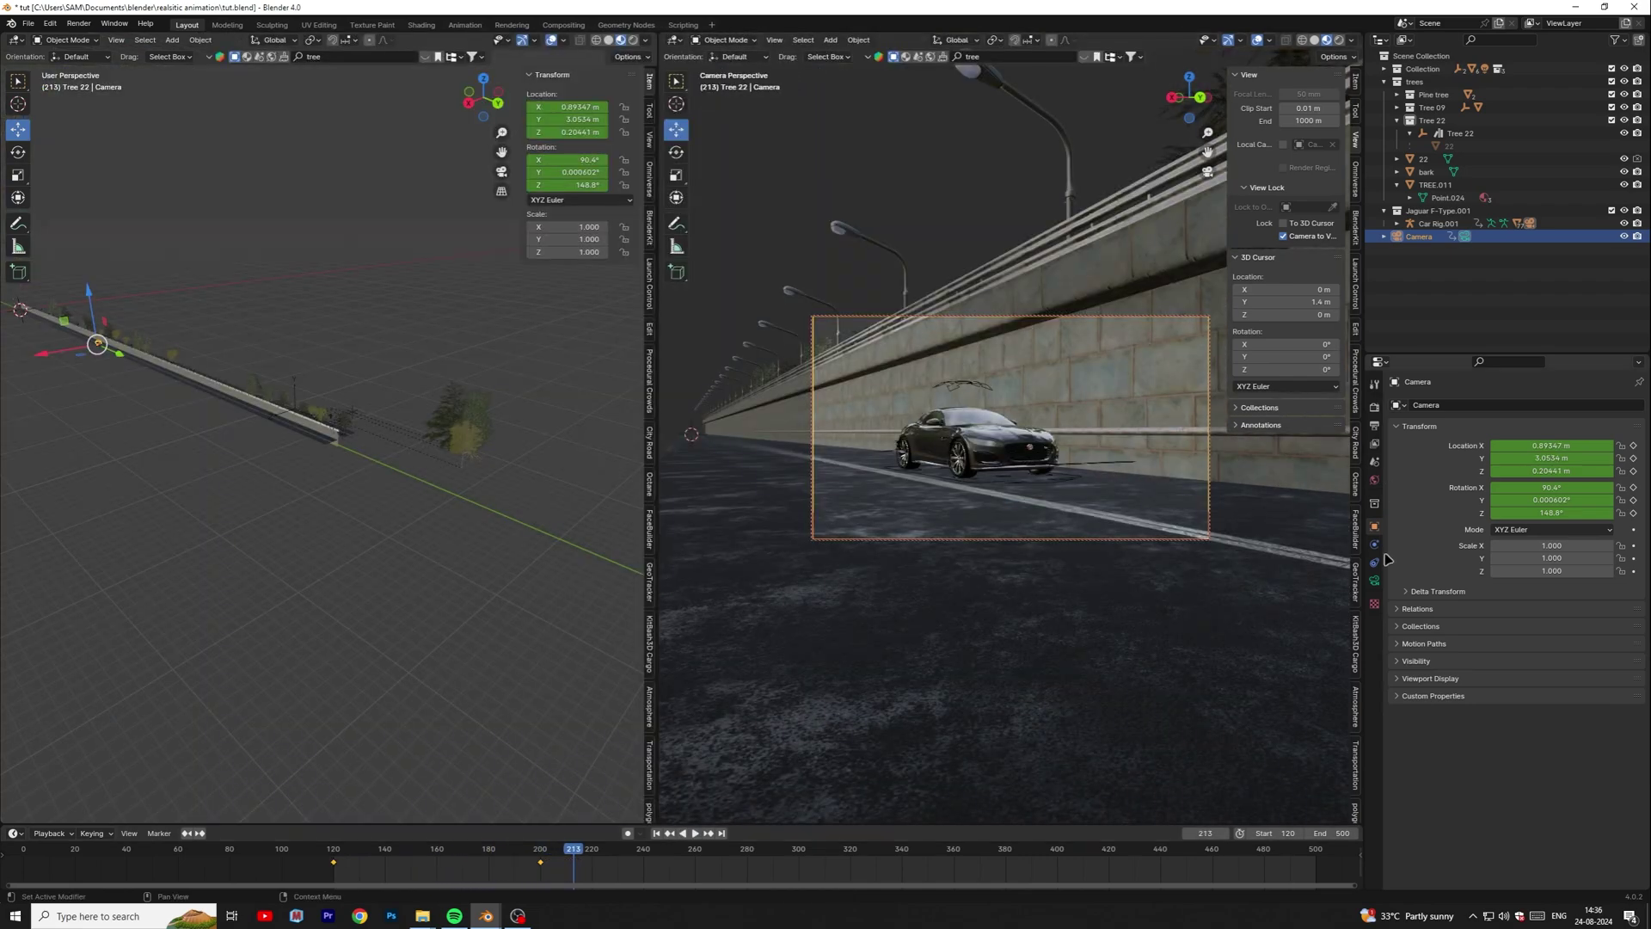
- Set the camera's focal length to 24 mm
{"action": "left_click", "coordinate": [1375, 581]}
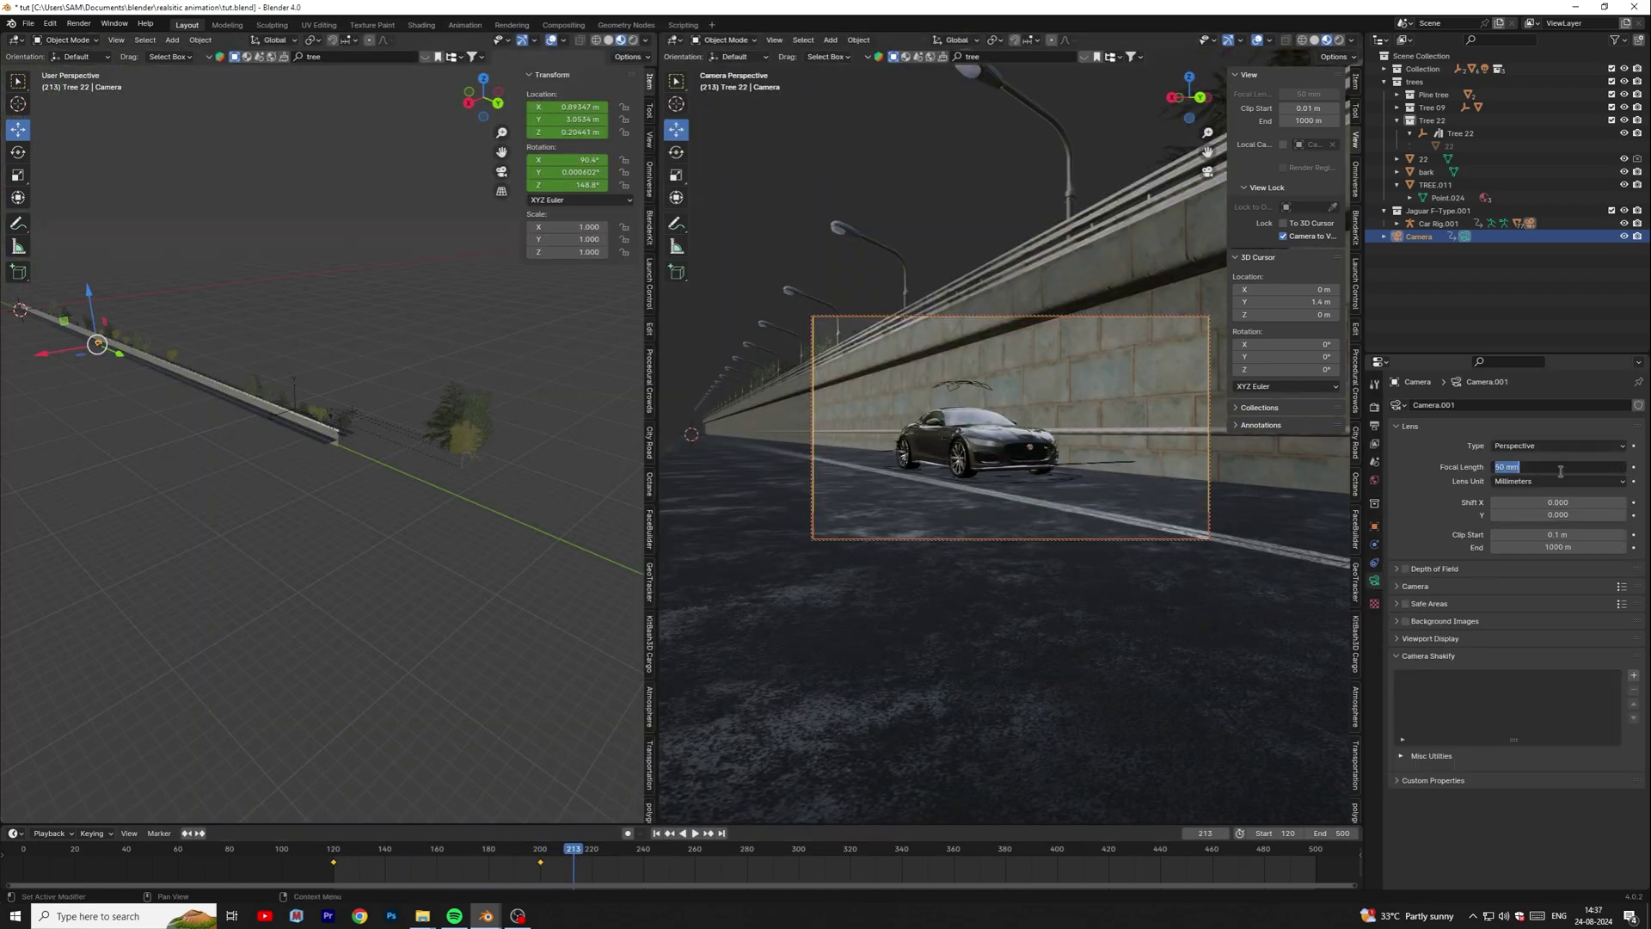
{"action": "type", "text": "24"}
{"action": "key", "text": "Return"}
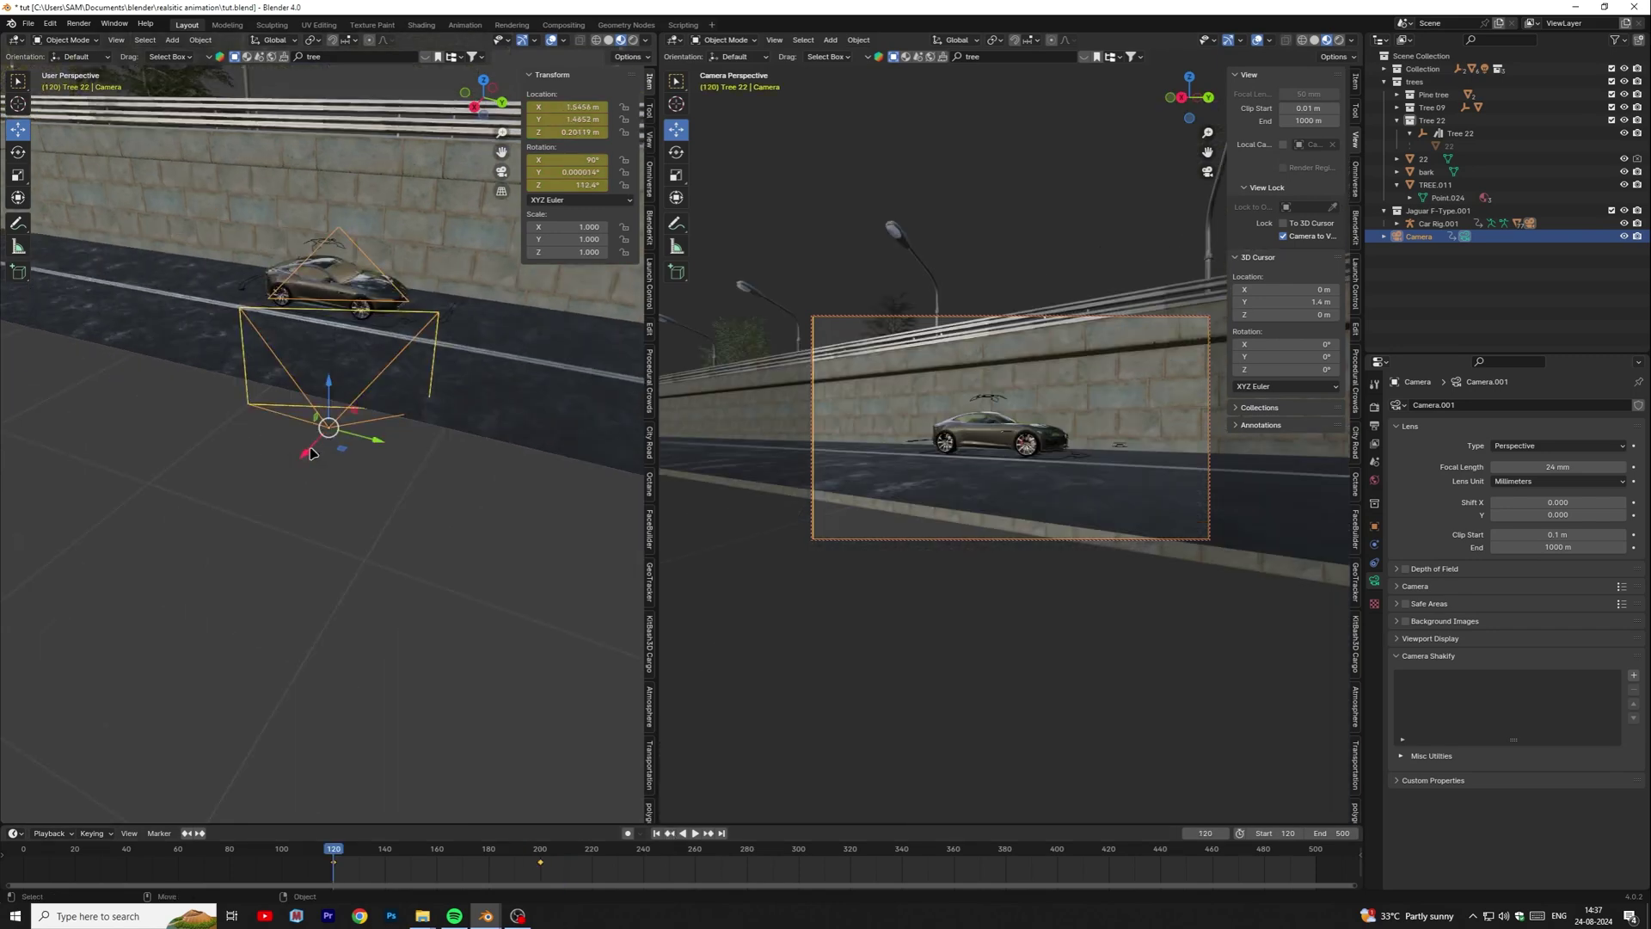
- Move the camera closer to the car at frame 120 and keyframe its location
{"action": "left_click_drag", "start_coordinate": [312, 453], "coordinate": [348, 413]}
{"action": "left_click", "coordinate": [1374, 526]}
{"action": "mouse_move", "coordinate": [1632, 446]}
{"action": "left_mouse_down"}
{"action": "mouse_move", "coordinate": [1632, 513]}
{"action": "mouse_move", "coordinate": [1632, 446]}
{"action": "left_mouse_up"}
- Go to frame 200, reposition the camera relative to the car, and switch to the Rotate tool
{"action": "left_click", "coordinate": [540, 849]}
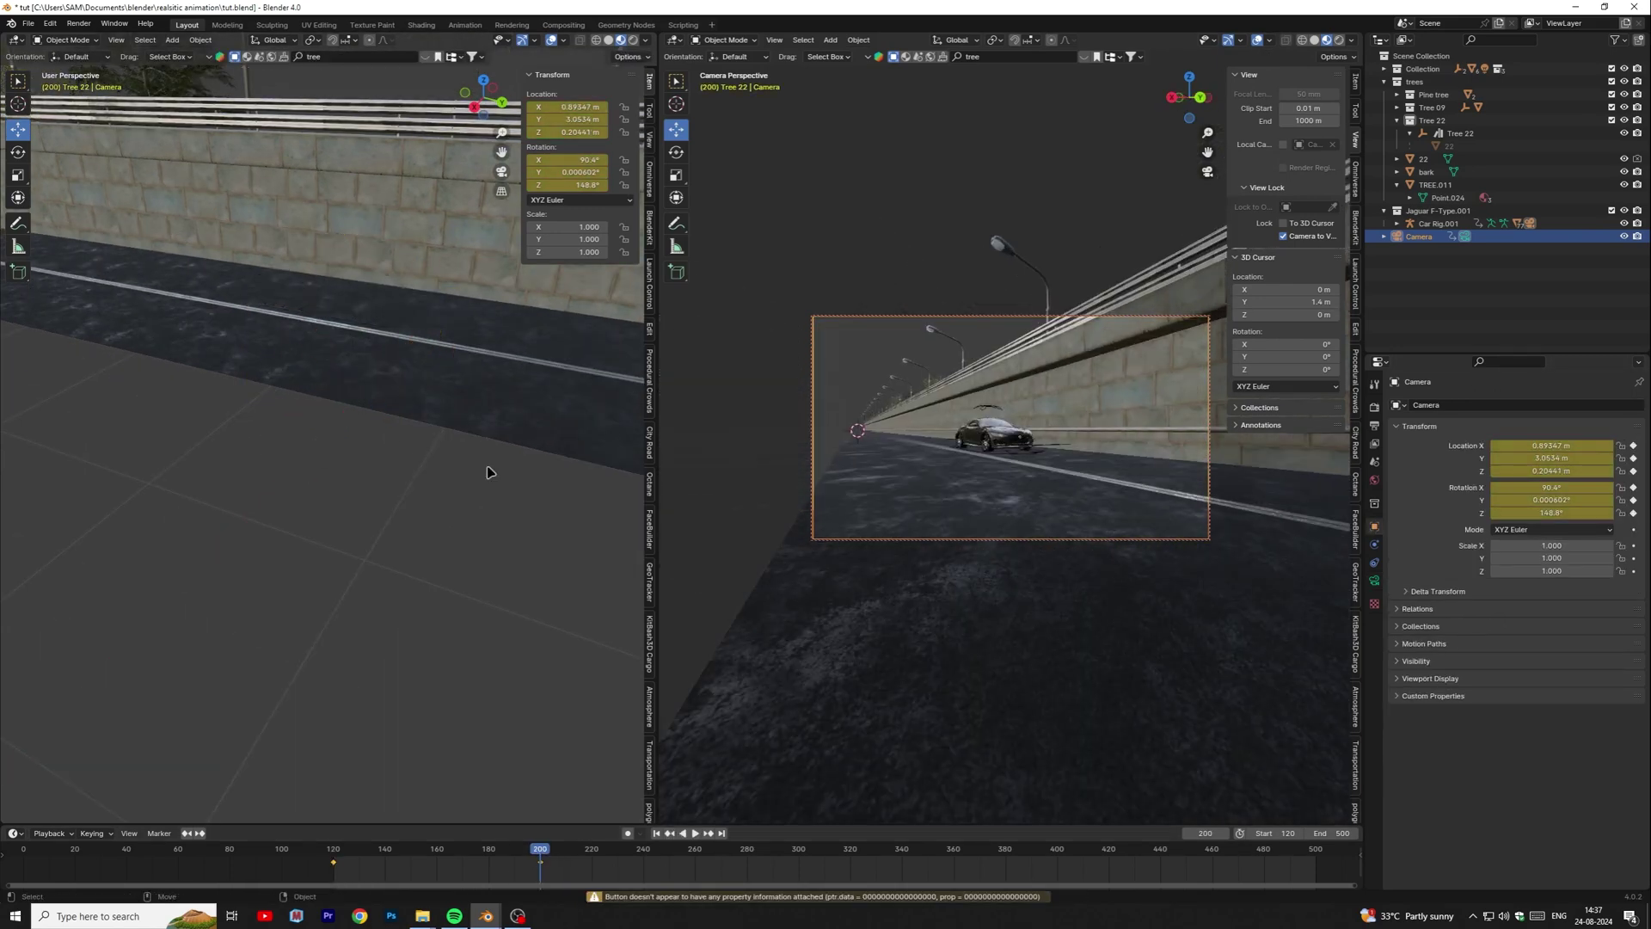
{"action": "key", "text": "KP_Decimal"}
{"action": "left_click_drag", "start_coordinate": [381, 441], "coordinate": [253, 404]}
{"action": "key", "text": "shift+space"}
{"action": "key", "text": "r"}
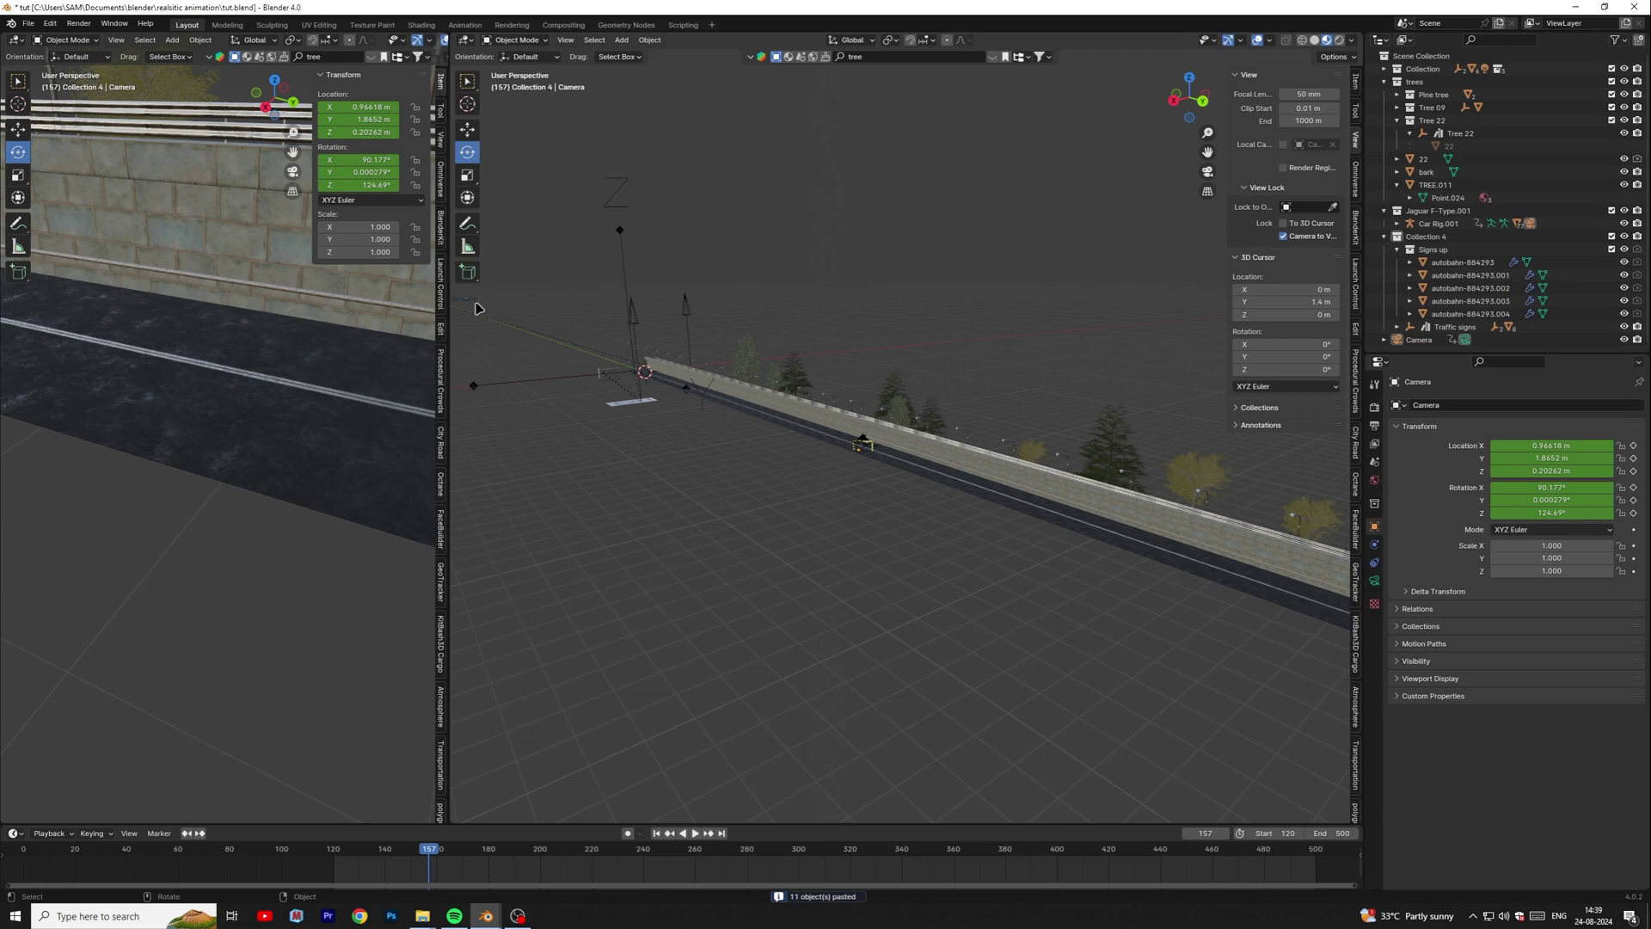
- Select the pasted big highway sign and move it along the road to about Y 31.26 m
{"action": "left_click", "coordinate": [473, 309]}
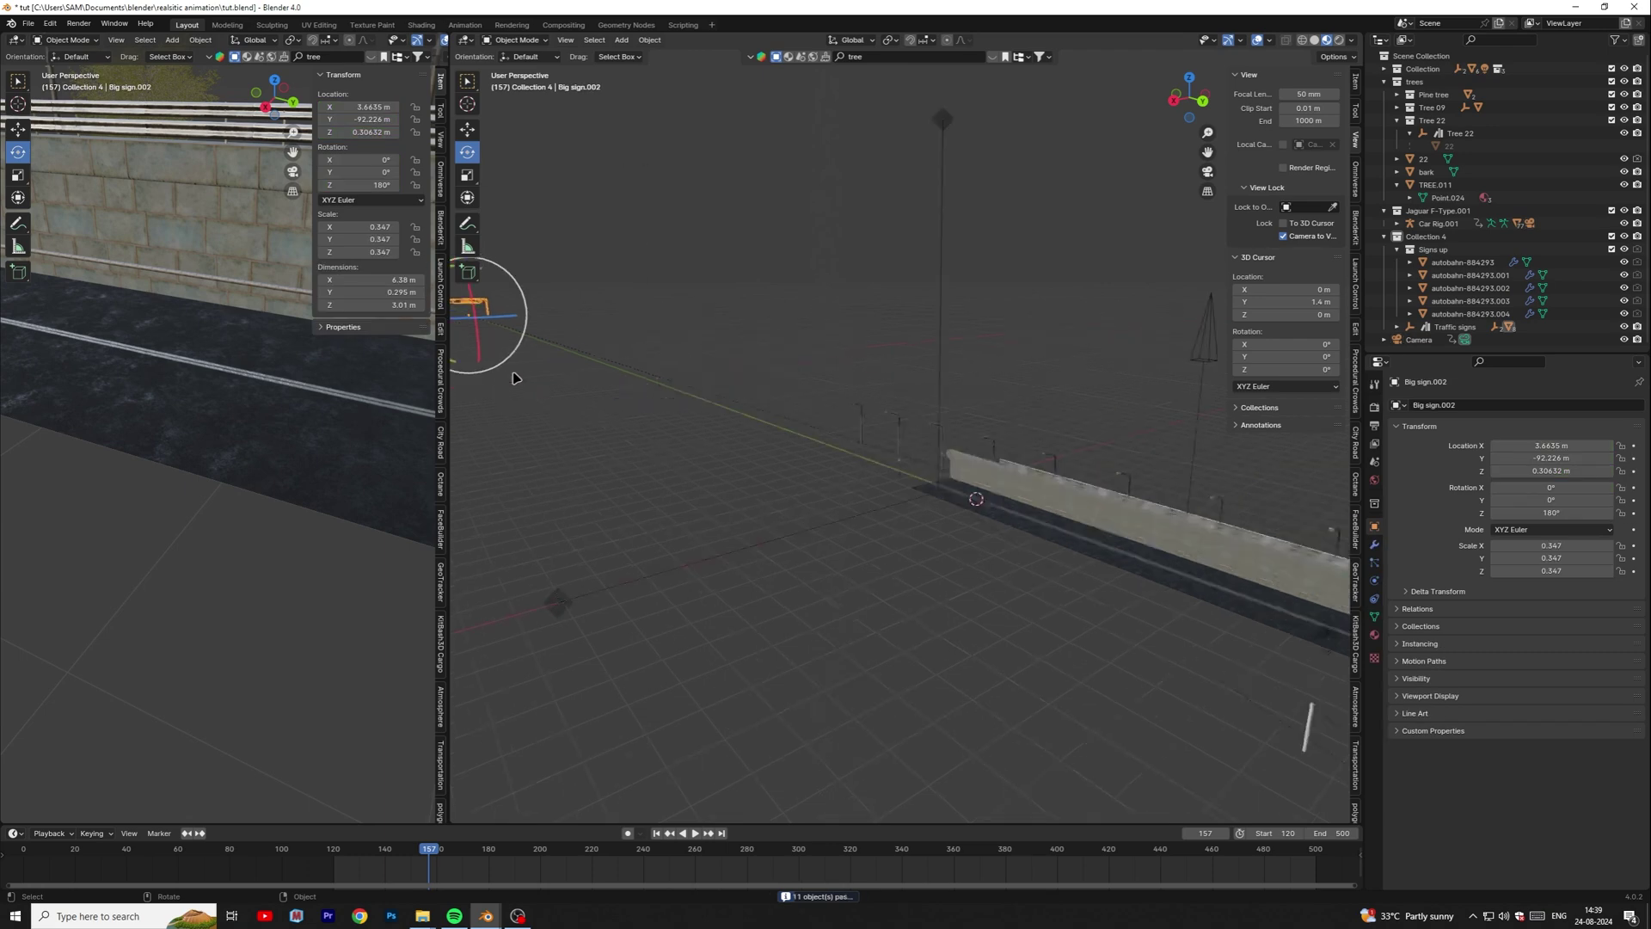
{"action": "key", "text": "KP_Decimal"}
{"action": "scroll", "coordinate": [1075, 633], "scroll_direction": "down", "scroll_amount": 4}
{"action": "middle_click_drag", "start_coordinate": [1094, 608], "coordinate": [817, 525], "text": "shift"}
{"action": "key", "text": "shift+space"}
{"action": "key", "text": "g"}
{"action": "left_click_drag", "start_coordinate": [640, 408], "coordinate": [785, 484]}
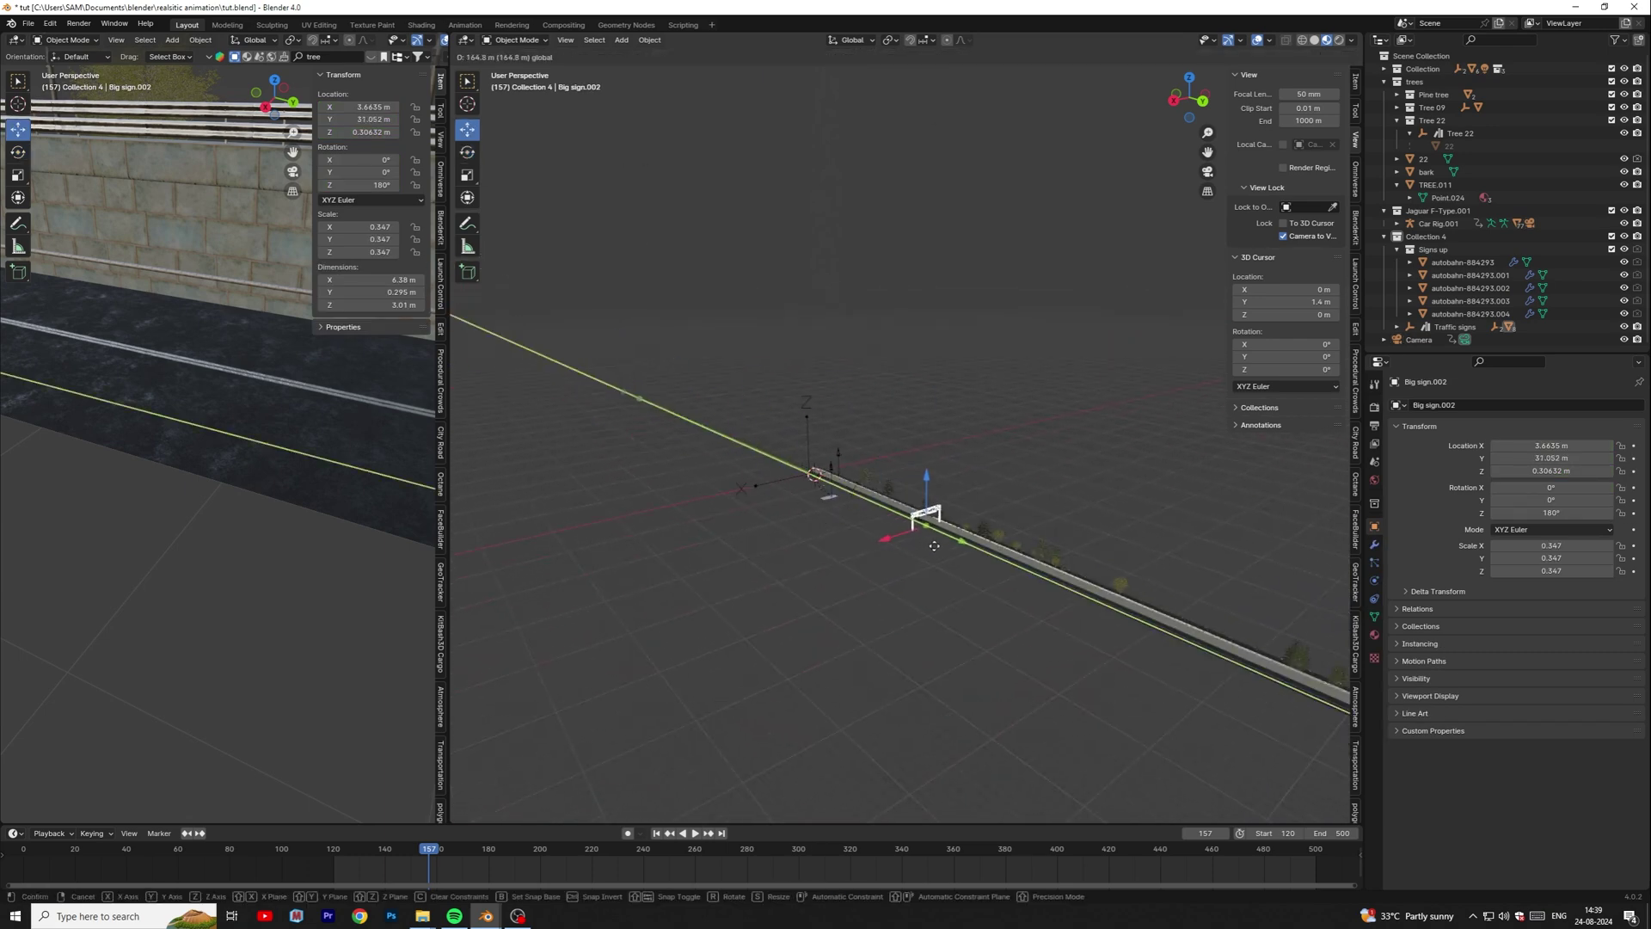
{"action": "left_click_drag", "start_coordinate": [940, 548], "coordinate": [940, 552]}
- Scale the big sign down to about 0.154 and position it over the road at about X 3.07, Y 29.39, Z 0.02 m
{"action": "key", "text": "KP_Decimal"}
{"action": "middle_click_drag", "start_coordinate": [952, 594], "coordinate": [1075, 516]}
{"action": "key", "text": "s"}
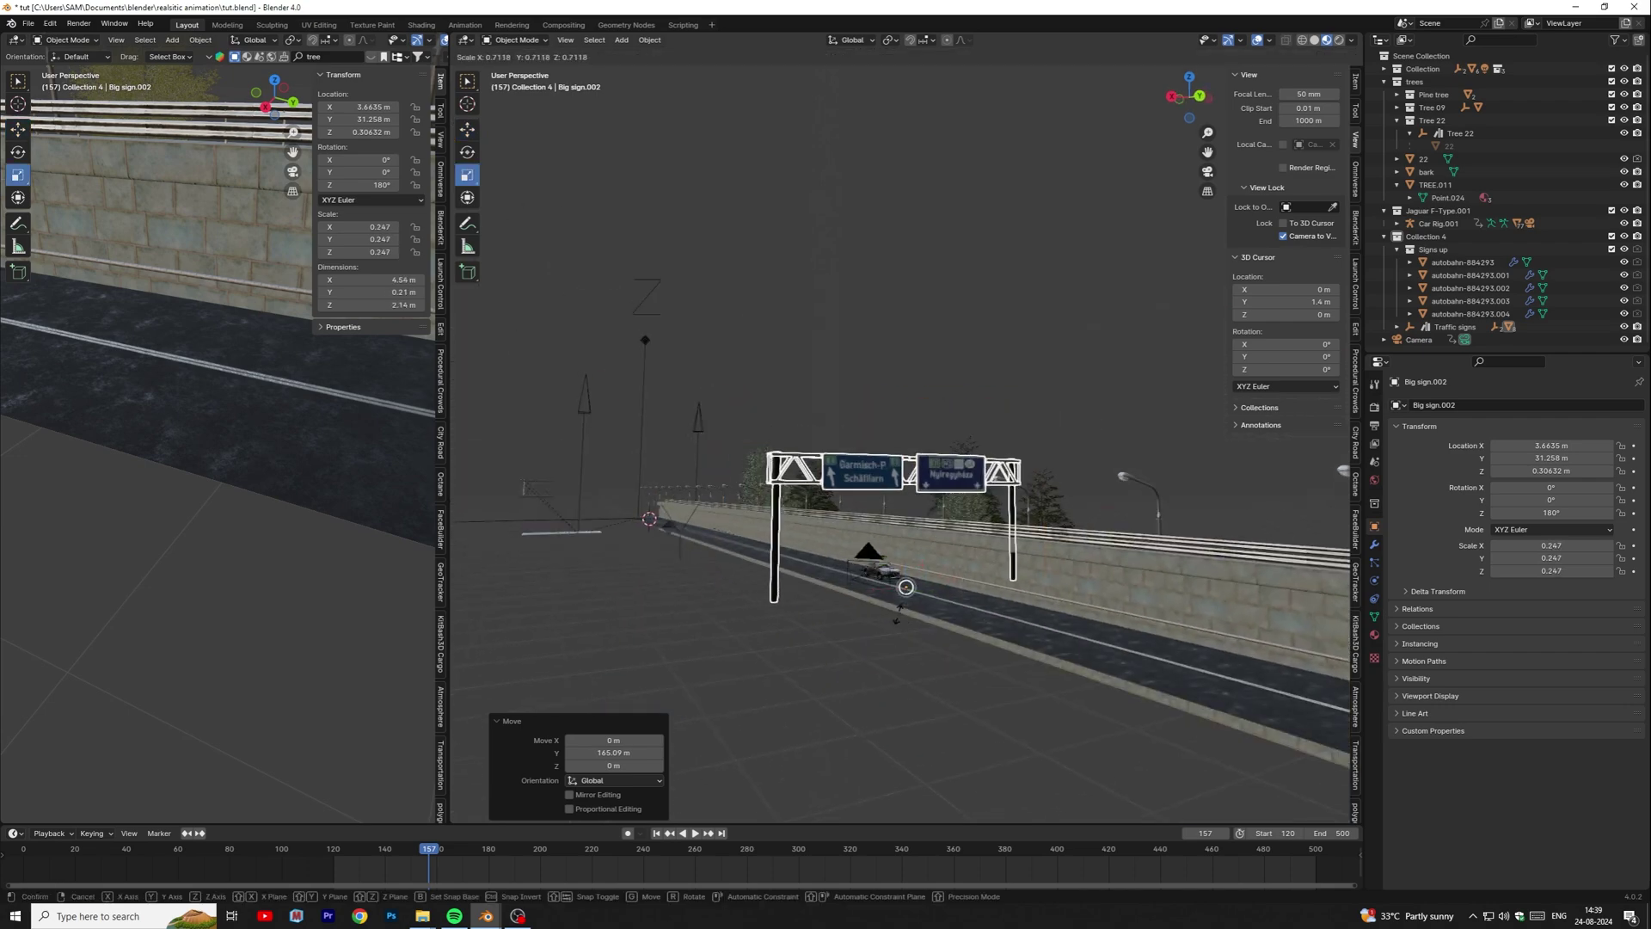
{"action": "left_click", "coordinate": [1051, 515]}
{"action": "scroll", "coordinate": [989, 559], "scroll_direction": "up", "scroll_amount": 3}
{"action": "left_click_drag", "start_coordinate": [905, 621], "coordinate": [895, 688]}
{"action": "left_click_drag", "start_coordinate": [921, 751], "coordinate": [886, 702]}
{"action": "middle_click_drag", "start_coordinate": [886, 703], "coordinate": [774, 593]}
{"action": "left_click_drag", "start_coordinate": [559, 583], "coordinate": [688, 579]}
{"action": "middle_click_drag", "start_coordinate": [689, 579], "coordinate": [734, 653]}
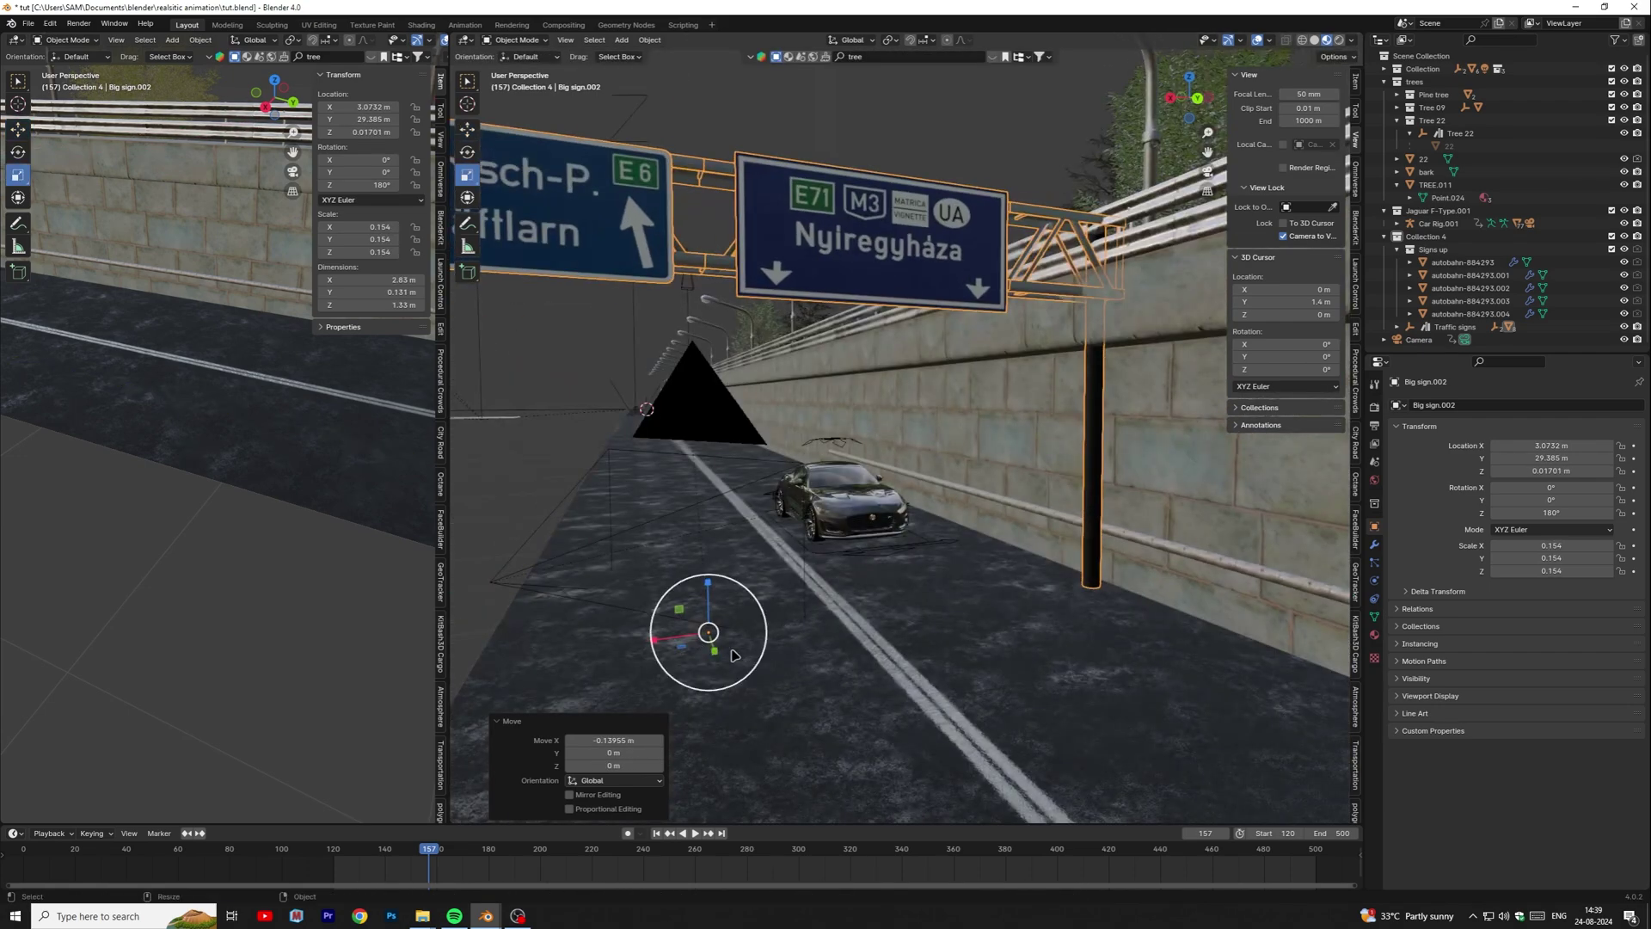
- Enlarge the big sign to a scale of about 0.181 and shift it across the road to about X 3.32 m
{"action": "left_click_drag", "start_coordinate": [734, 653], "coordinate": [757, 662]}
{"action": "left_click_drag", "start_coordinate": [662, 640], "coordinate": [547, 644]}
{"action": "scroll", "coordinate": [550, 644], "scroll_direction": "down", "scroll_amount": 2}
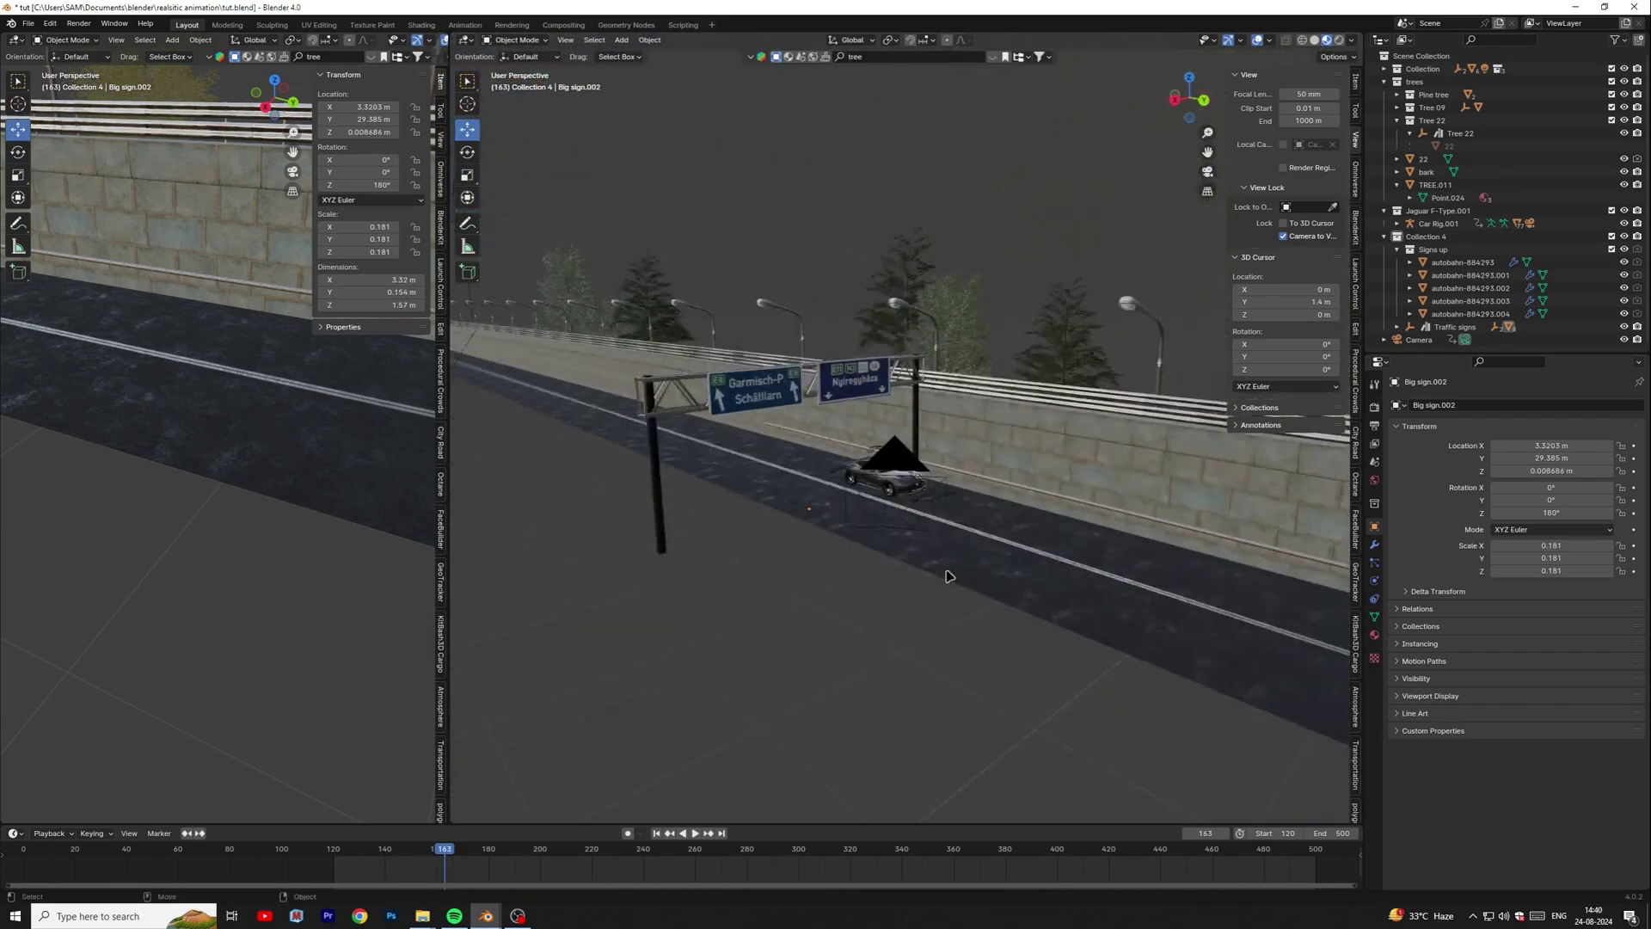
- Duplicate the big sign twice along the road, placing the farthest copy at about Y 58.91 m
{"action": "left_click", "coordinate": [877, 379]}
{"action": "mouse_move", "coordinate": [947, 576]}
{"action": "middle_mouse_down"}
{"action": "mouse_move", "coordinate": [929, 524]}
{"action": "mouse_move", "coordinate": [973, 589]}
{"action": "middle_mouse_up"}
{"action": "scroll", "coordinate": [972, 588], "scroll_direction": "down", "scroll_amount": 7}
{"action": "key", "text": "shift+d"}
{"action": "right_click", "coordinate": [952, 498]}
{"action": "left_click_drag", "start_coordinate": [959, 449], "coordinate": [1177, 461]}
{"action": "middle_click_drag", "start_coordinate": [1161, 482], "coordinate": [896, 497], "text": "shift"}
{"action": "key", "text": "shift+d"}
{"action": "left_click", "coordinate": [1119, 535]}
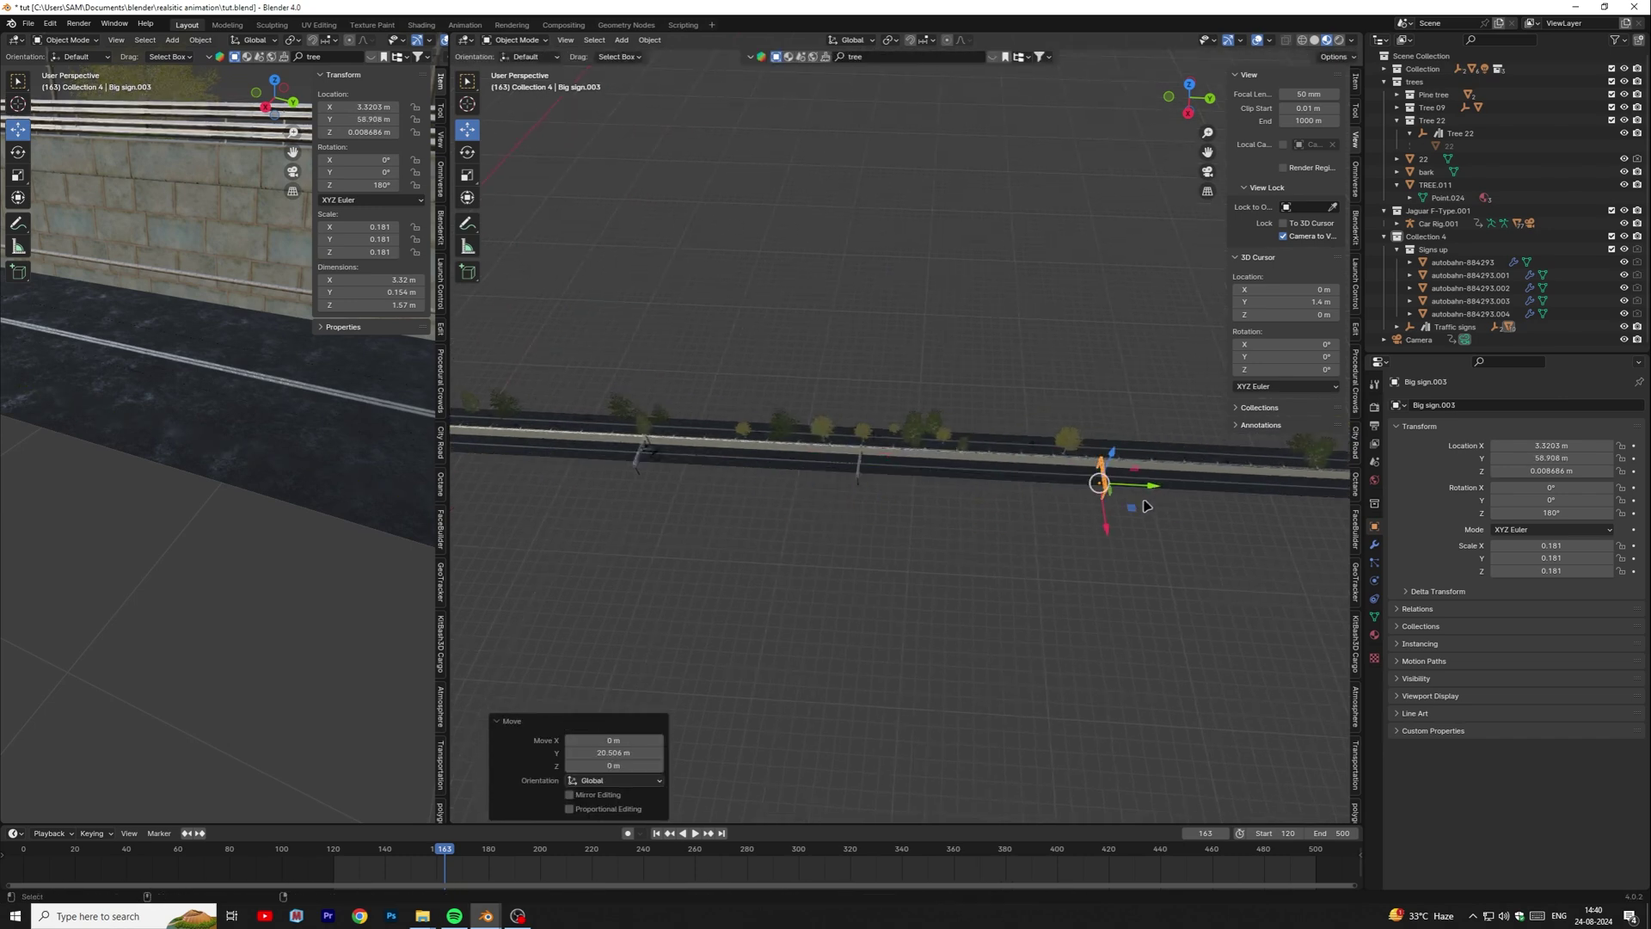
- Look through the camera and play the animation to check how the signs pass in the shot
{"action": "scroll", "coordinate": [1145, 506], "scroll_direction": "up", "scroll_amount": 4}
{"action": "middle_click_drag", "start_coordinate": [1096, 525], "coordinate": [1010, 453]}
{"action": "scroll", "coordinate": [975, 495], "scroll_direction": "down", "scroll_amount": 1}
{"action": "key", "text": "KP_0"}
{"action": "key", "text": "space"}
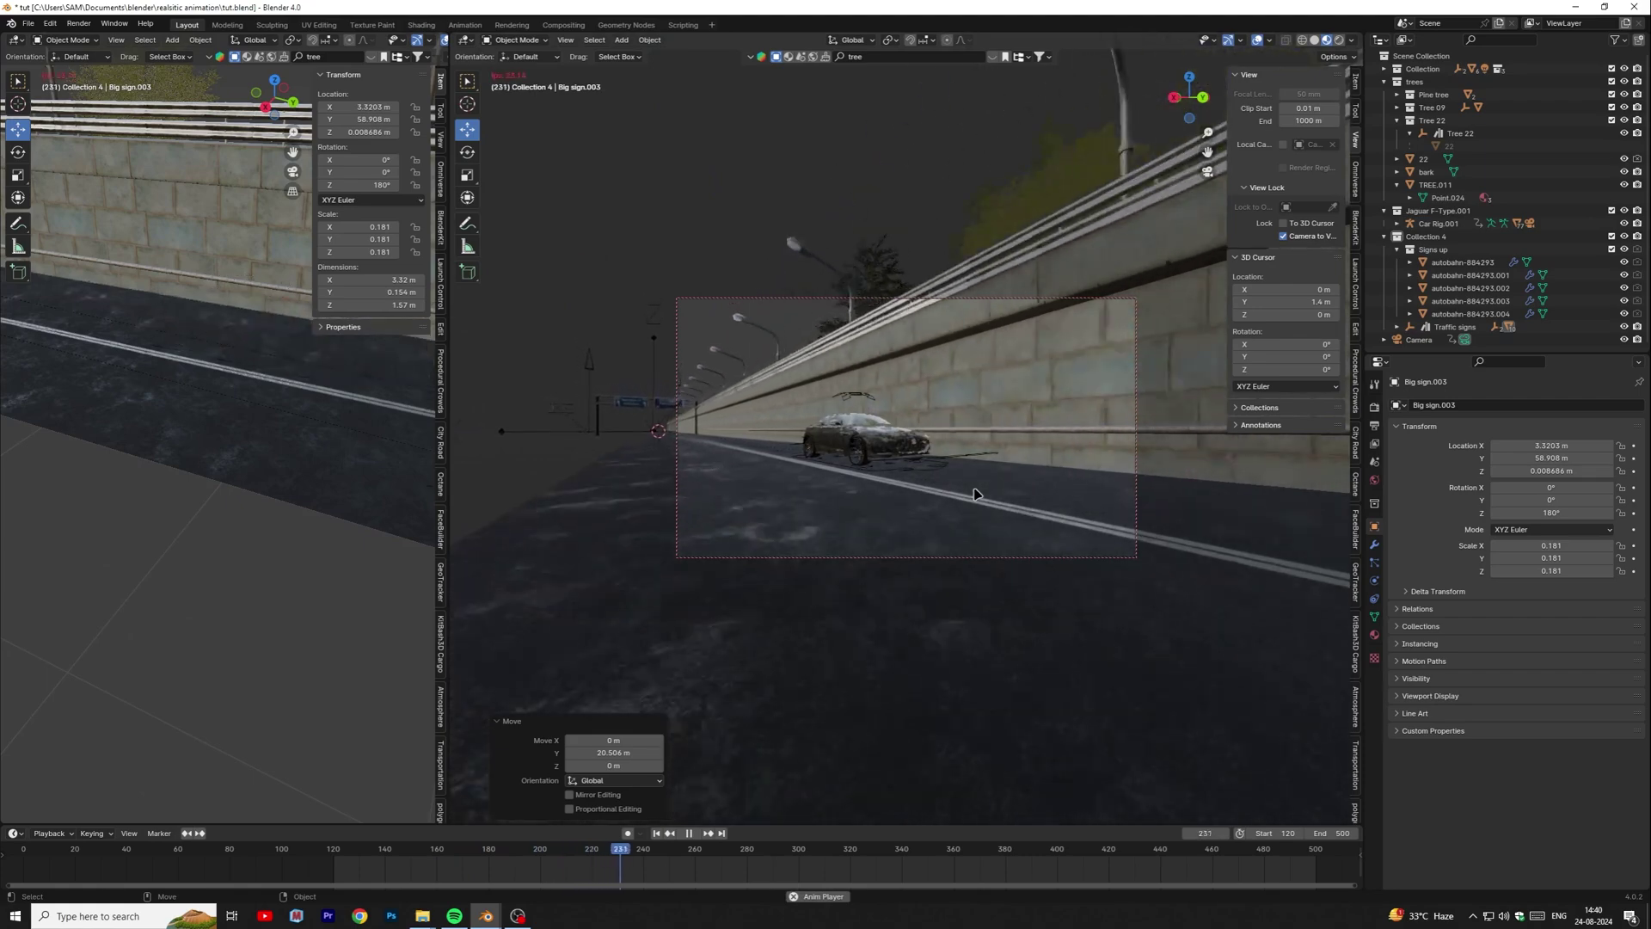
{"action": "key", "text": "space"}
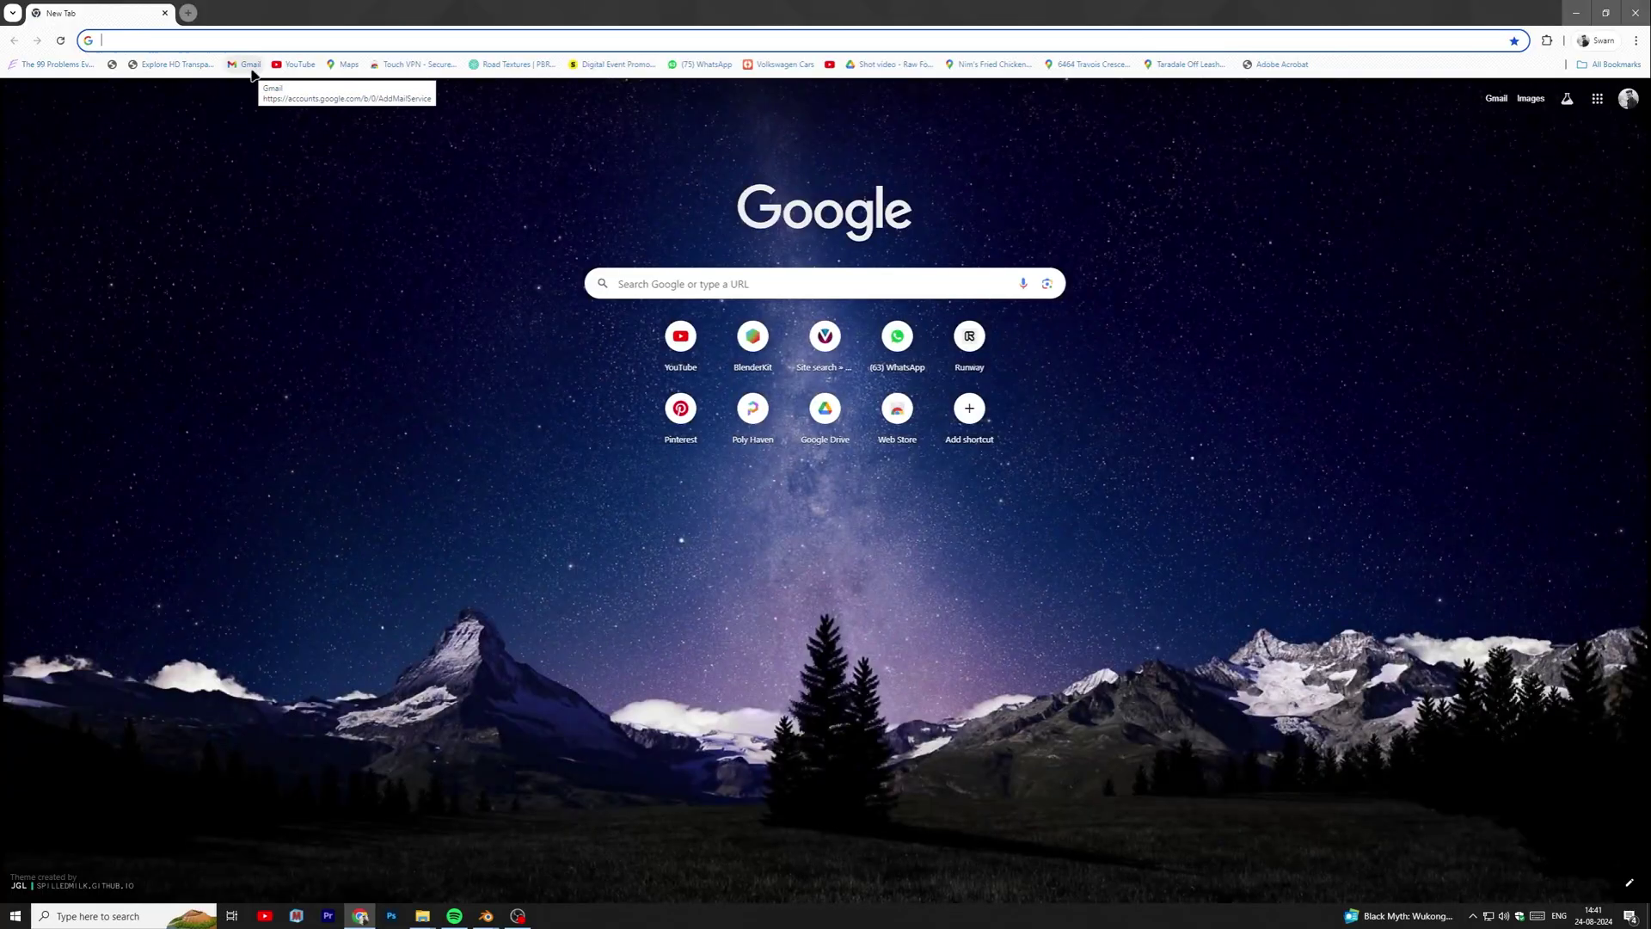
- Switch to Chrome, go to polyhaven.com, and open its HDRIs library
{"action": "type", "text": "polyhaven.com"}
{"action": "key", "text": "Return"}
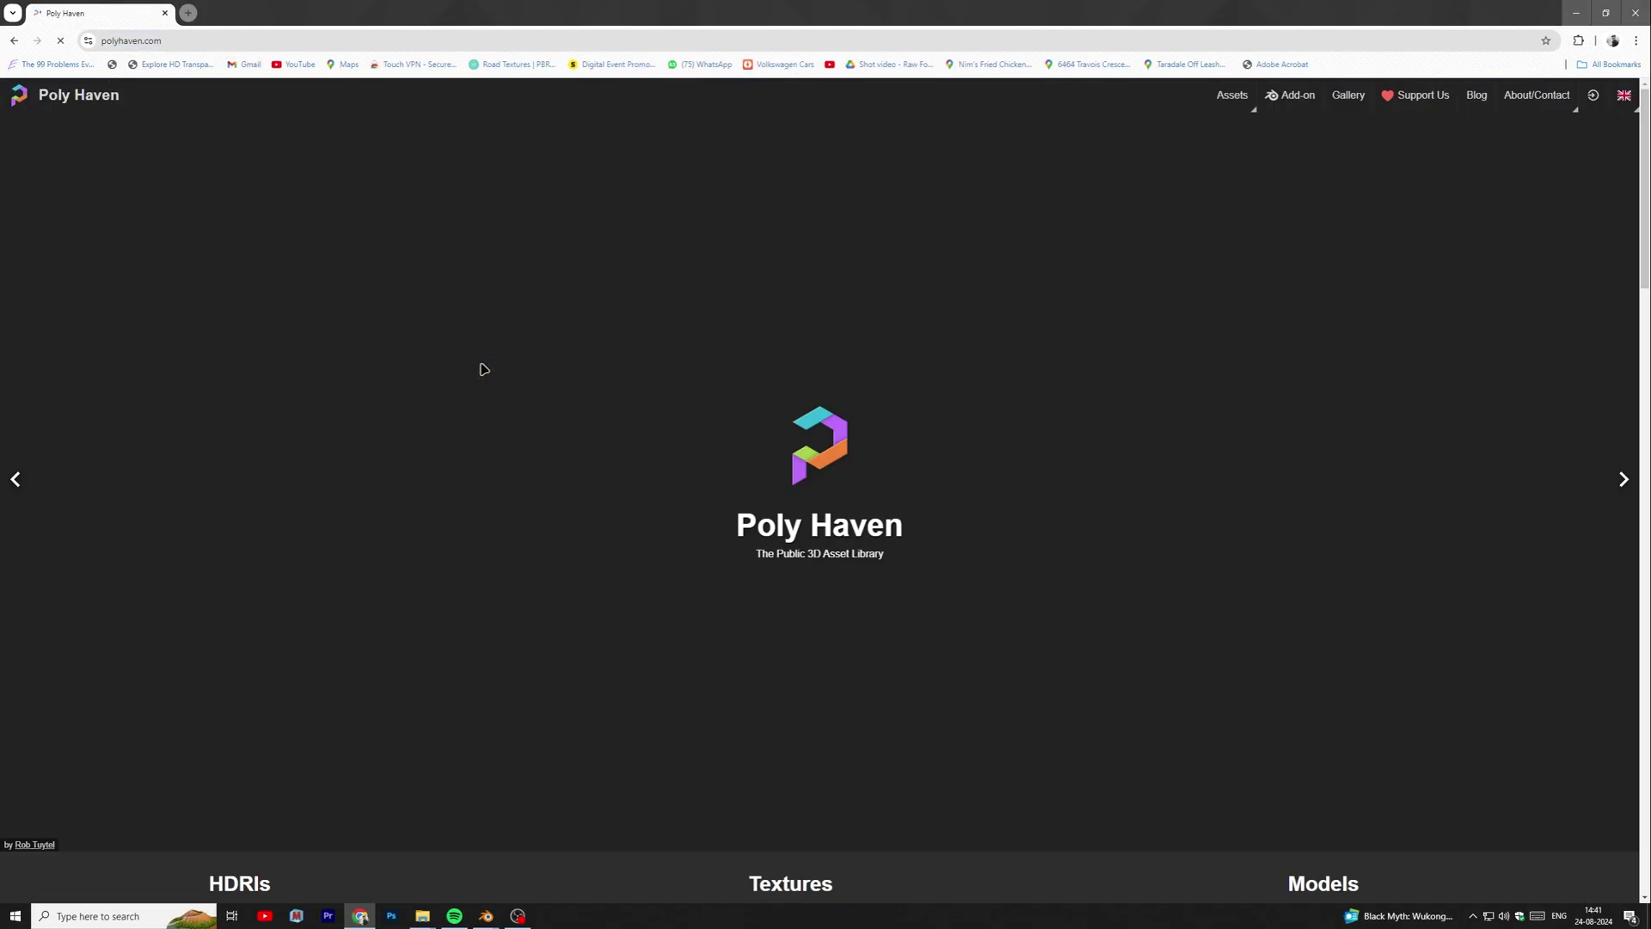
{"action": "scroll", "coordinate": [984, 590], "scroll_direction": "down", "scroll_amount": 5}
{"action": "left_click", "coordinate": [269, 426]}
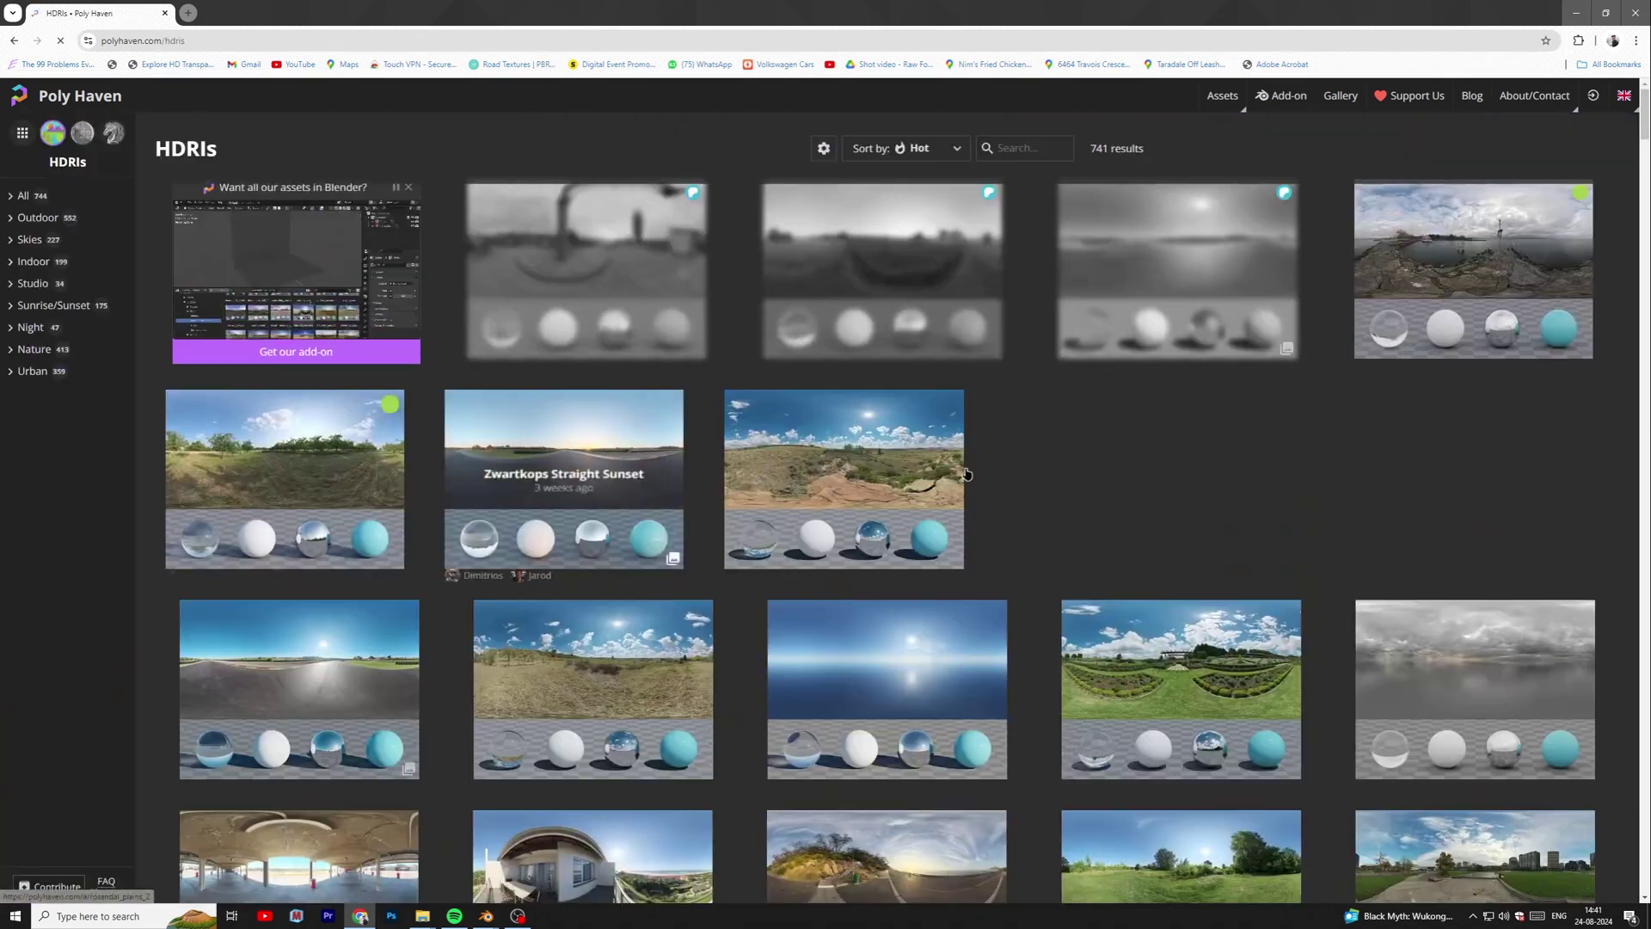
- Search the HDRIs for "overcast", open Overcast Soil, and download it as a 2K EXR
{"action": "left_click", "coordinate": [1021, 149]}
{"action": "type", "text": "overca"}
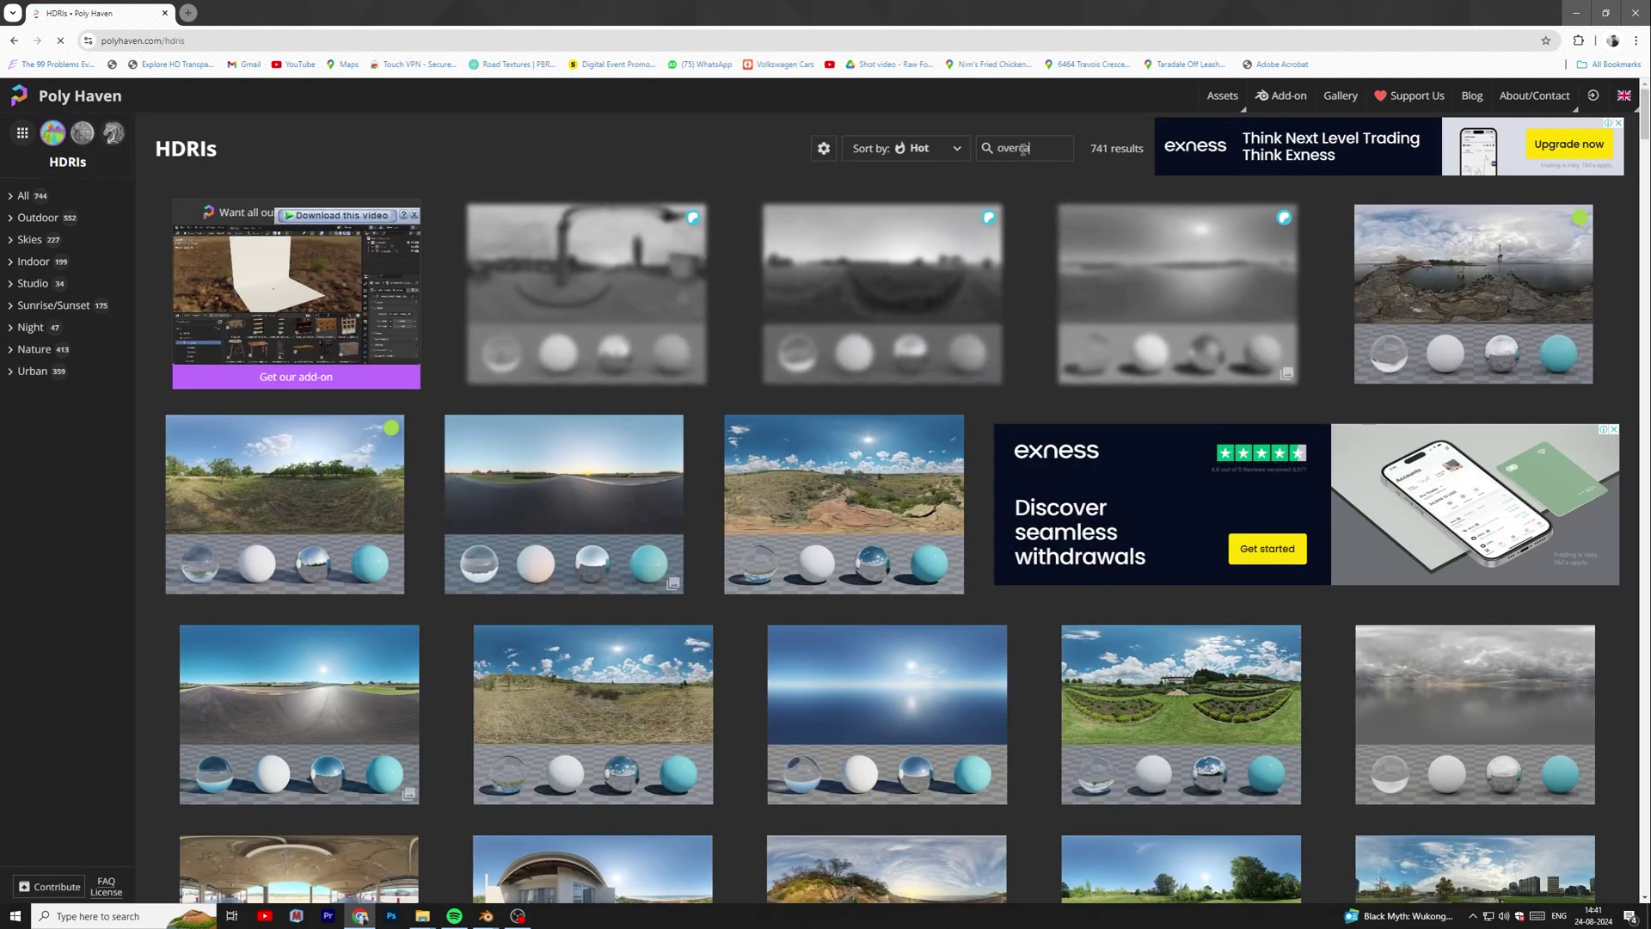
{"action": "type", "text": "st"}
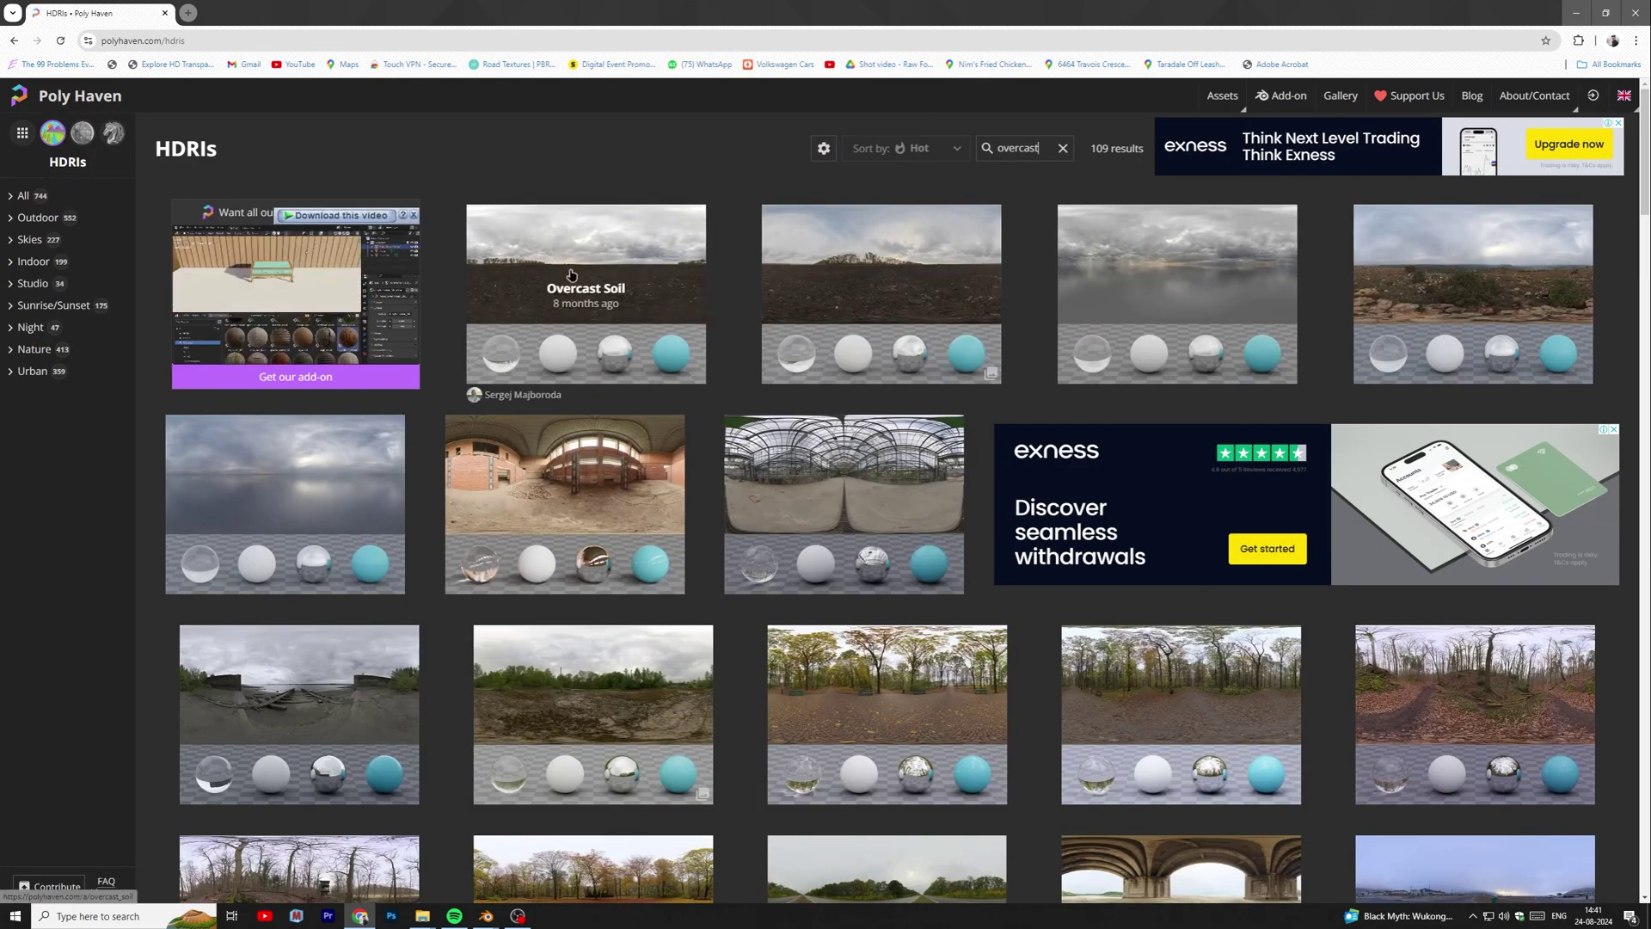
{"action": "left_click", "coordinate": [588, 249]}
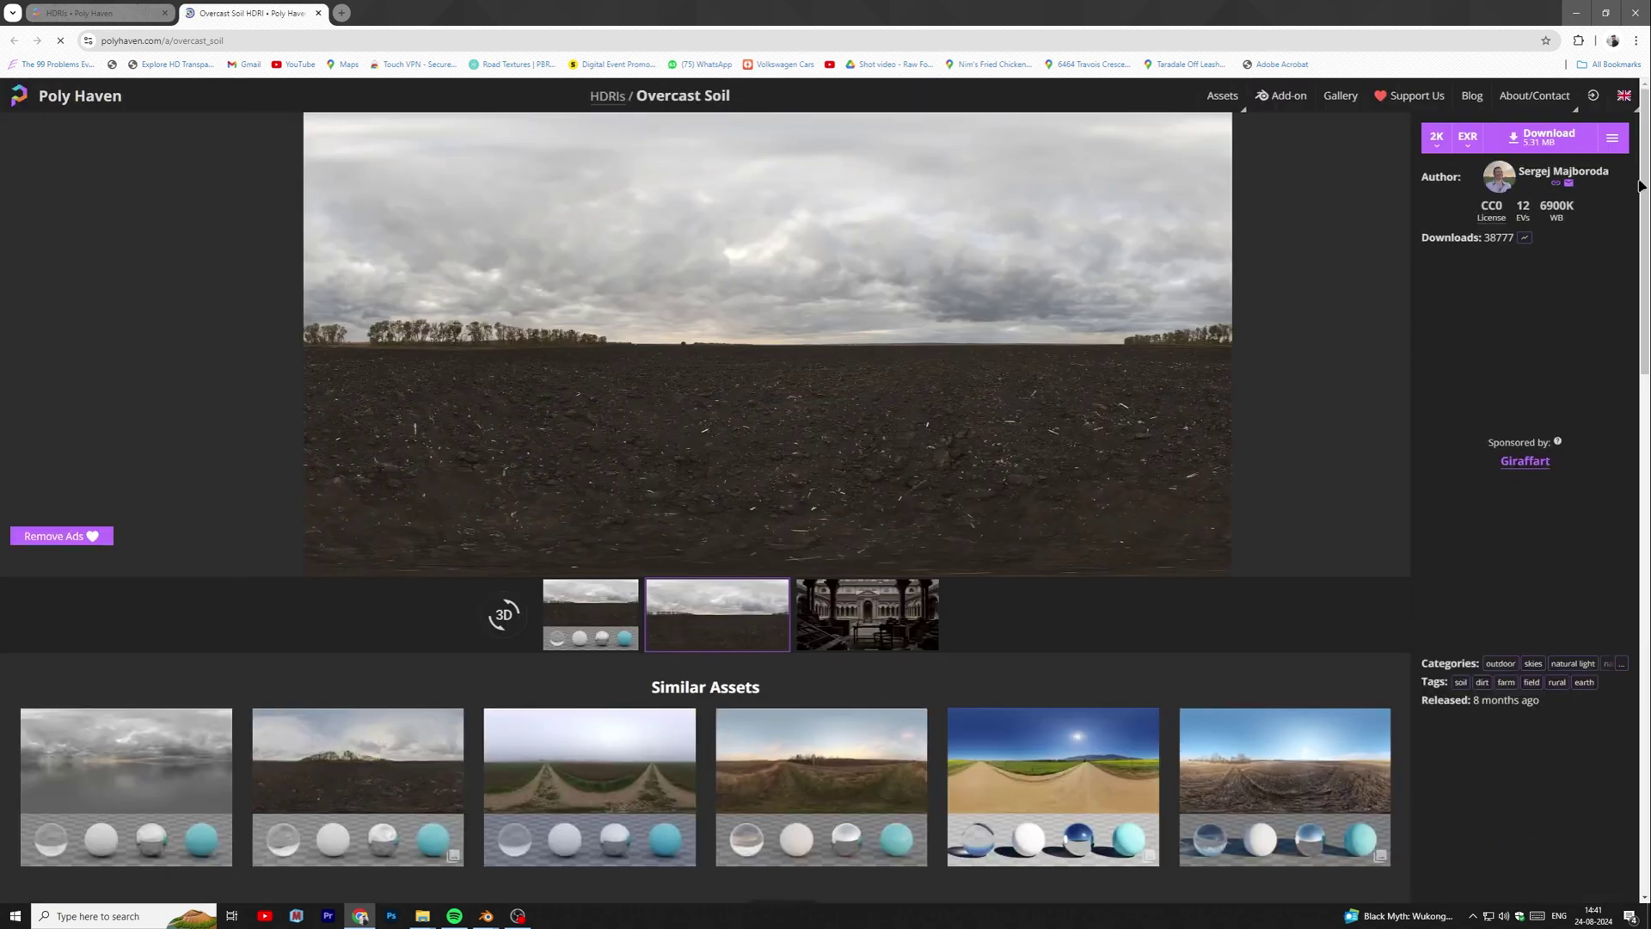
{"action": "left_click", "coordinate": [1541, 137]}
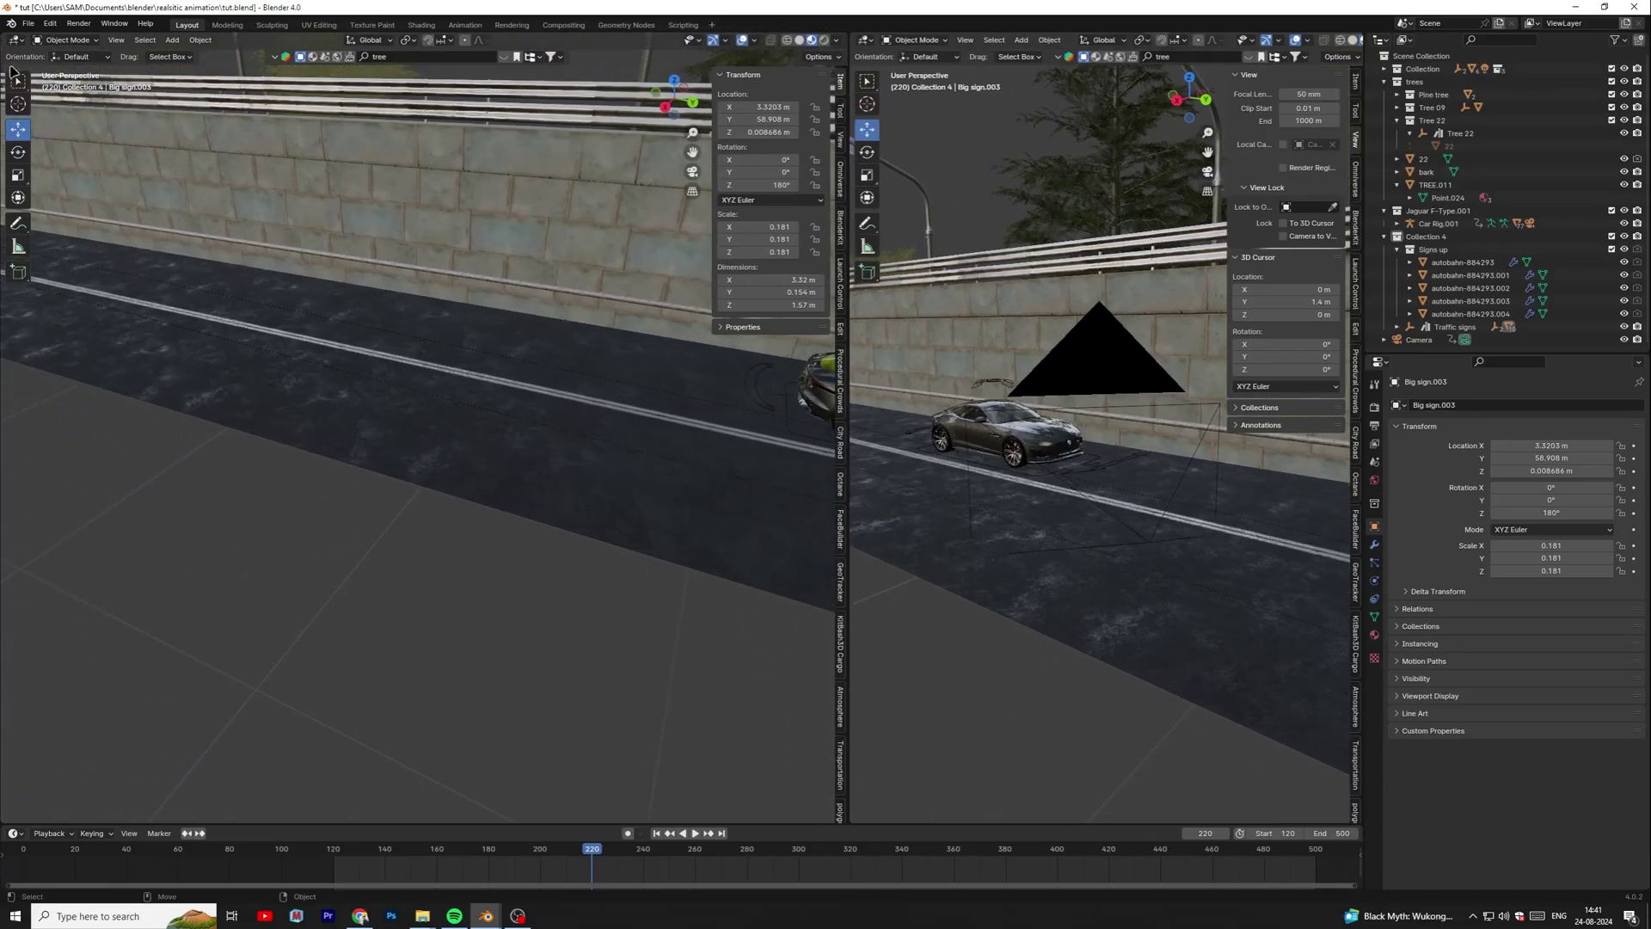
- Switch to Blender, turn one of the two viewports into a Shader Editor, and show the World nodes
{"action": "left_click", "coordinate": [16, 40]}
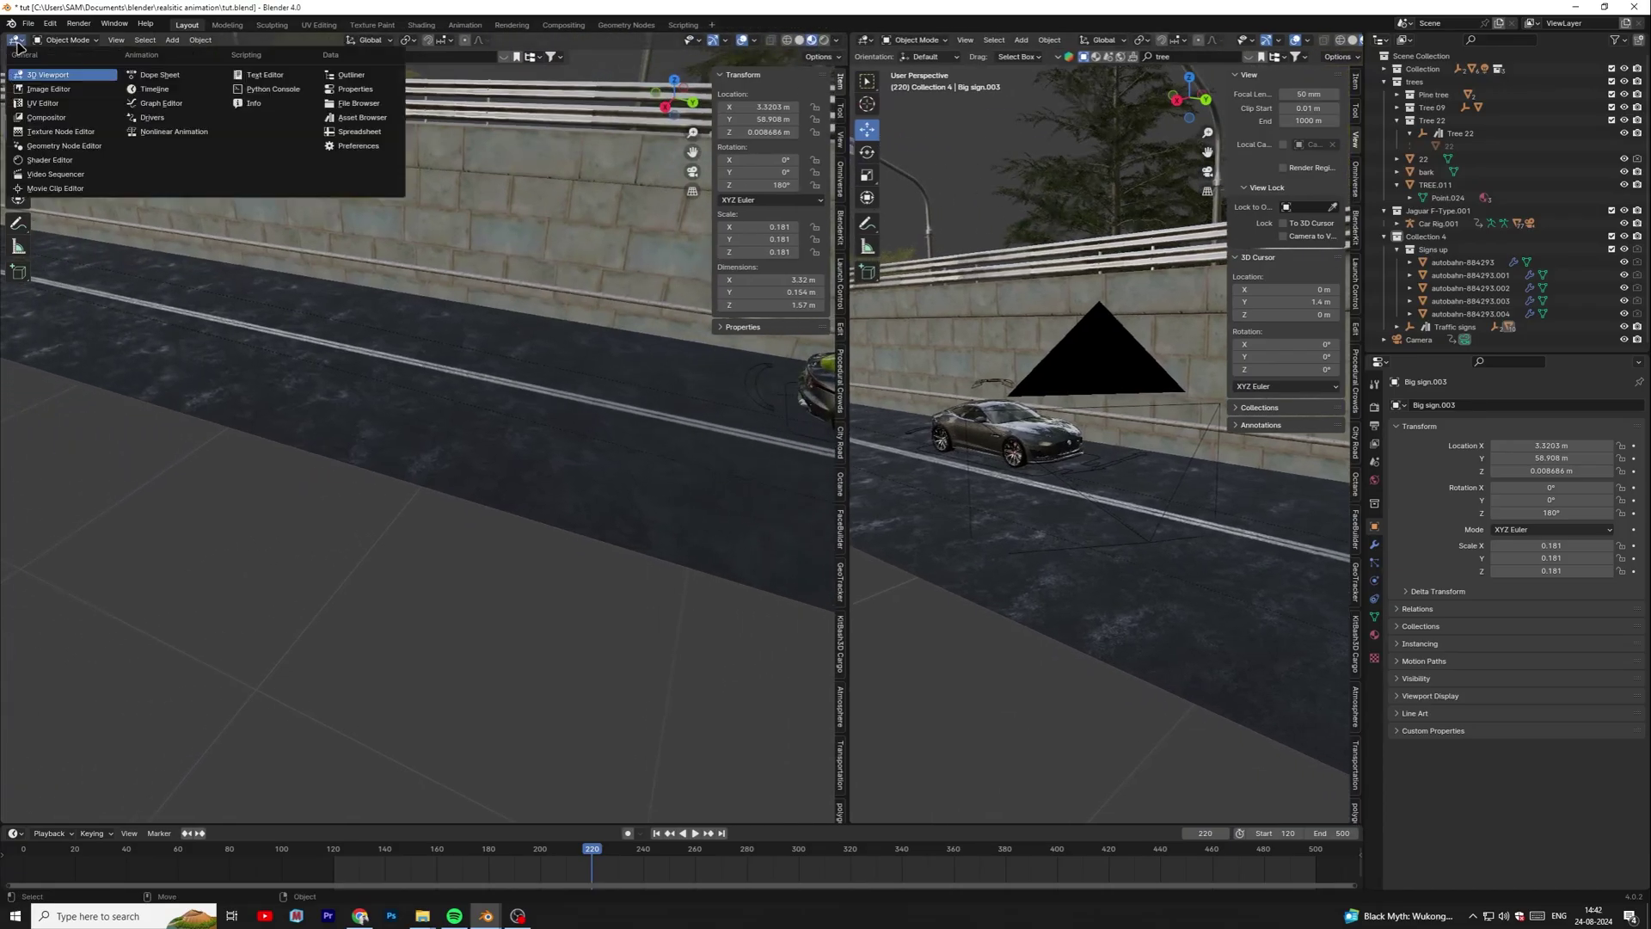
{"action": "left_click", "coordinate": [36, 160]}
{"action": "scroll", "coordinate": [316, 351], "scroll_direction": "down", "scroll_amount": 2}
{"action": "middle_click_drag", "start_coordinate": [317, 351], "coordinate": [68, 431]}
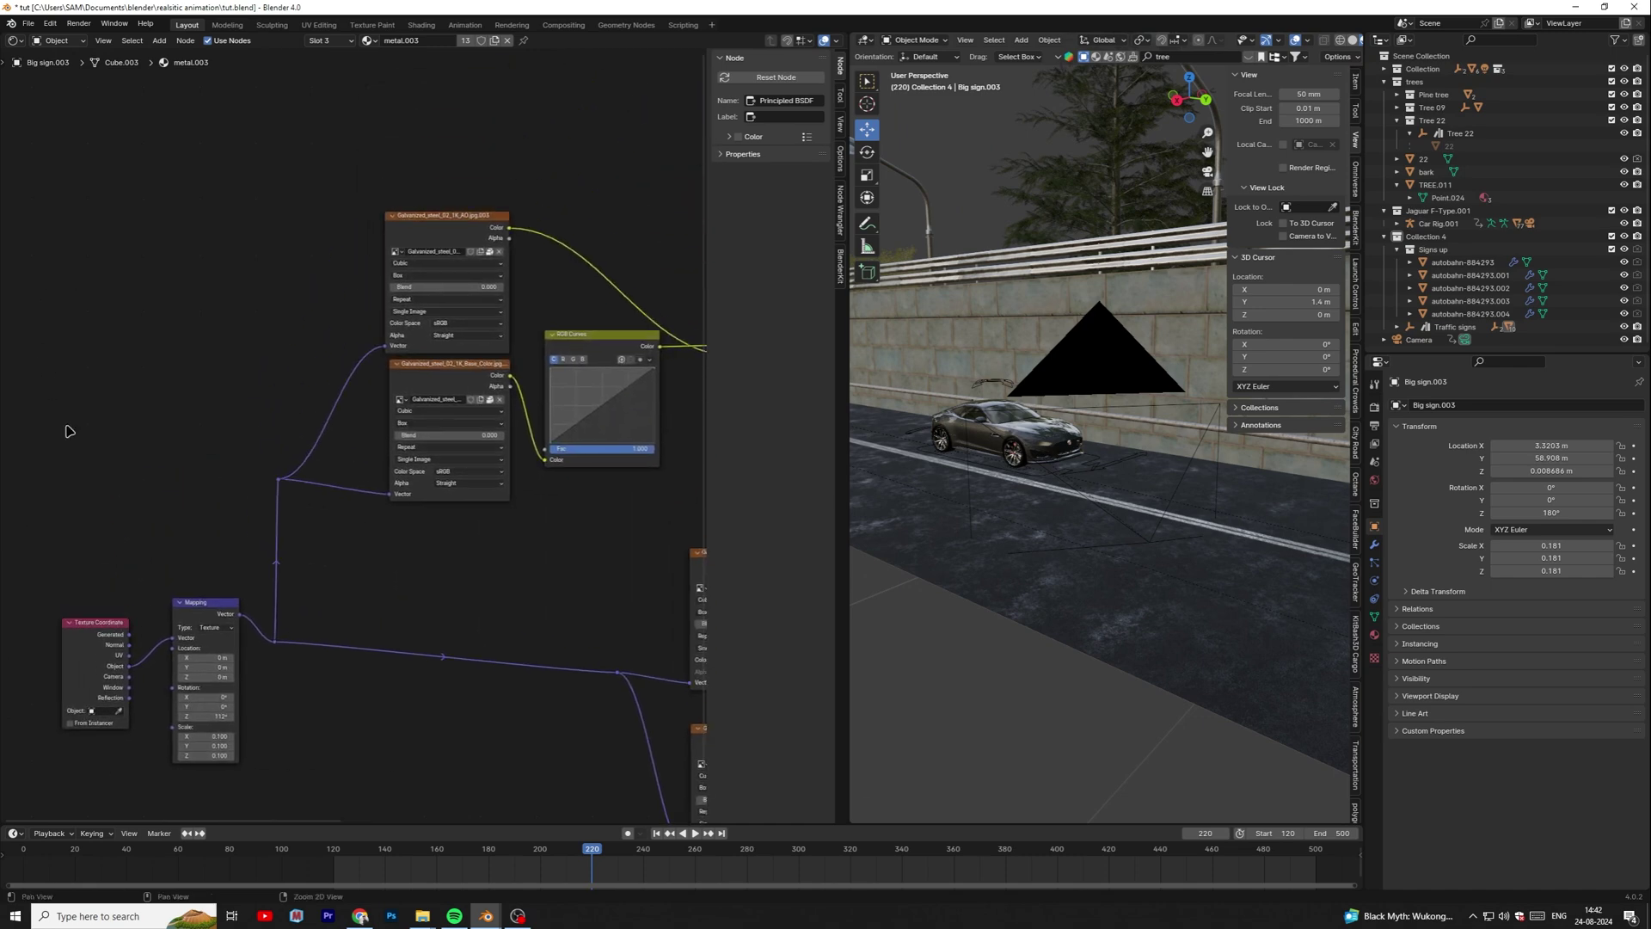
{"action": "left_click", "coordinate": [58, 87]}
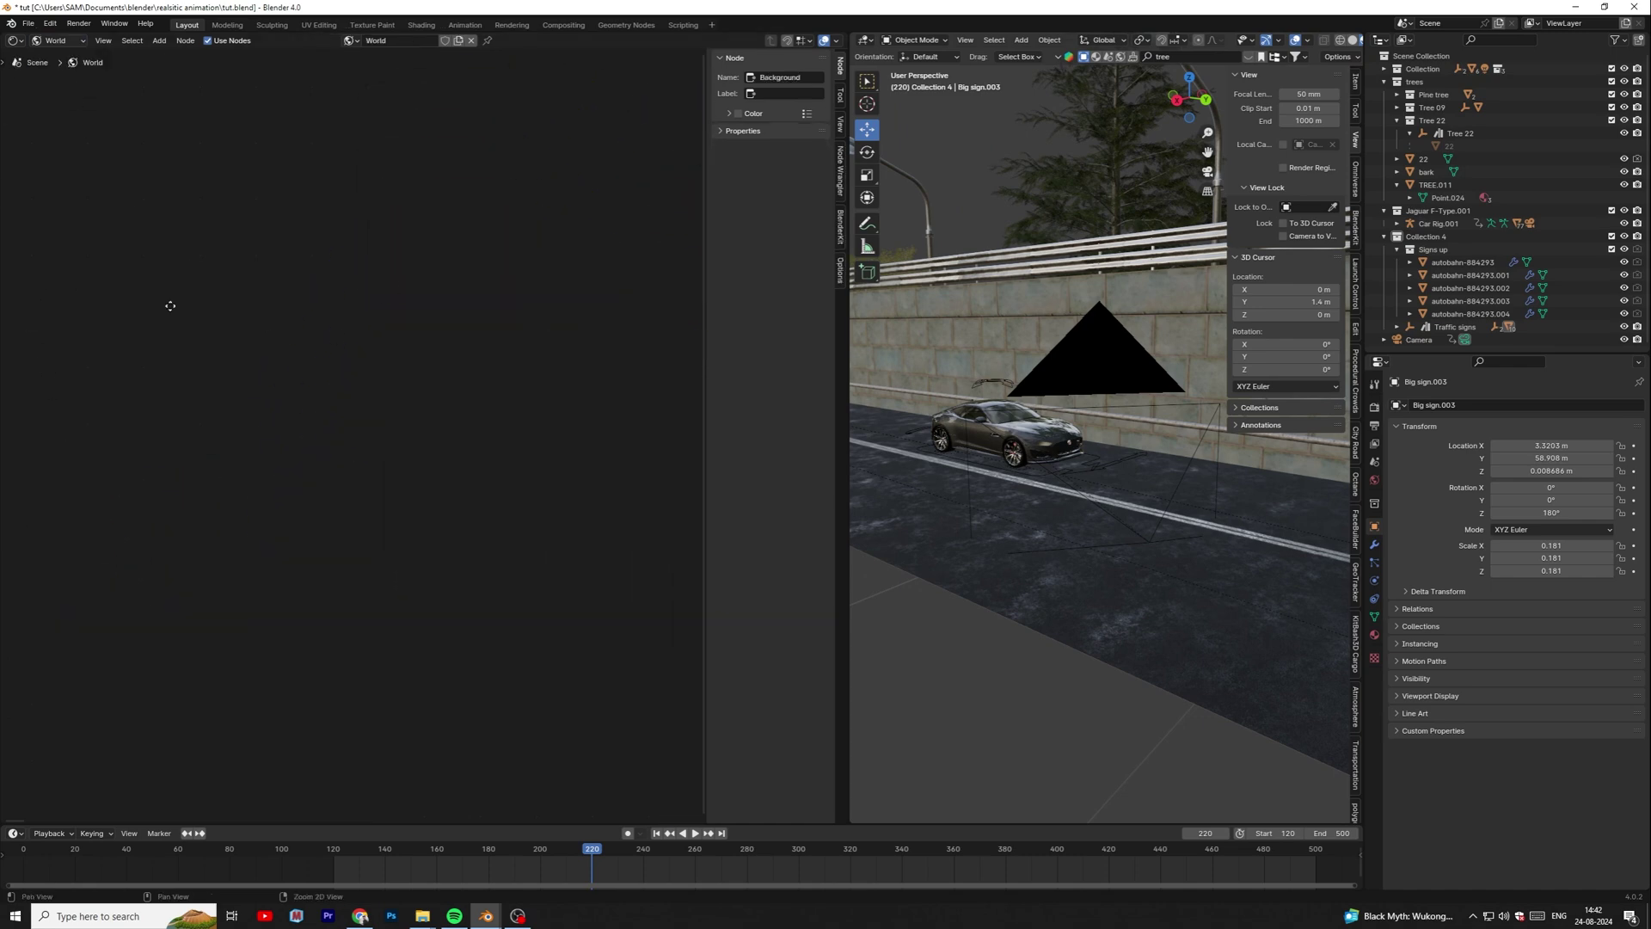
- Add an Environment Texture node feeding the World Background color and load overcast_soil_puresky_2k.exr into it
{"action": "scroll", "coordinate": [537, 400], "scroll_direction": "up", "scroll_amount": 5}
{"action": "middle_click_drag", "start_coordinate": [499, 364], "coordinate": [593, 255]}
{"action": "scroll", "coordinate": [504, 302], "scroll_direction": "down", "scroll_amount": 3}
{"action": "left_click", "coordinate": [331, 401]}
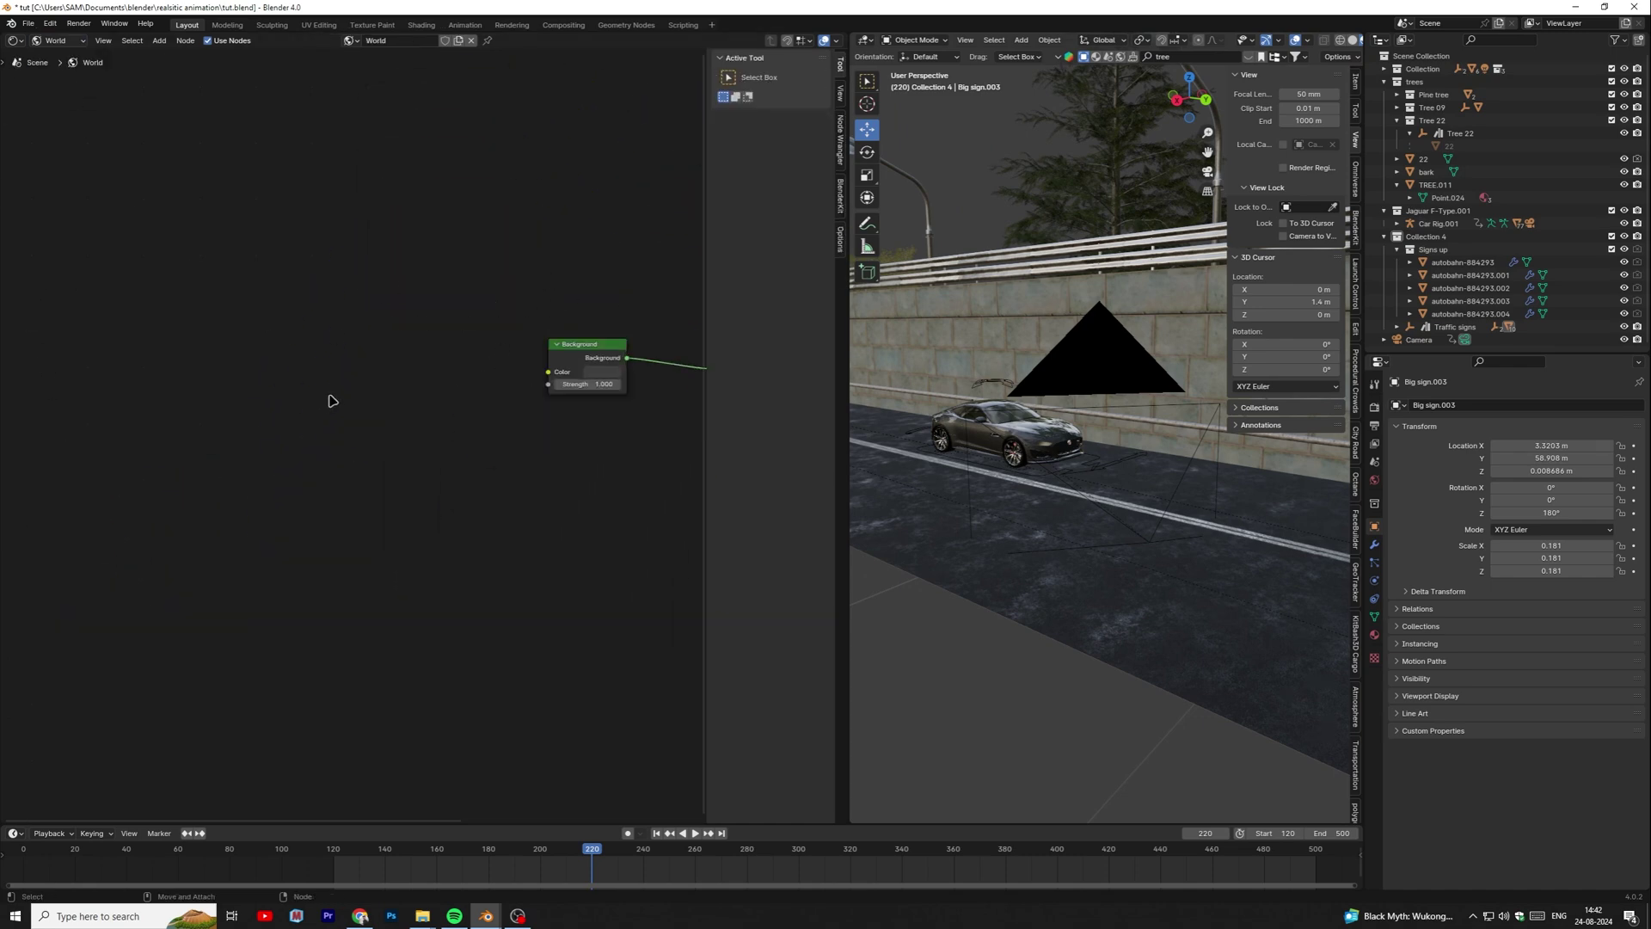
{"action": "key", "text": "Return"}
{"action": "left_click", "coordinate": [444, 400]}
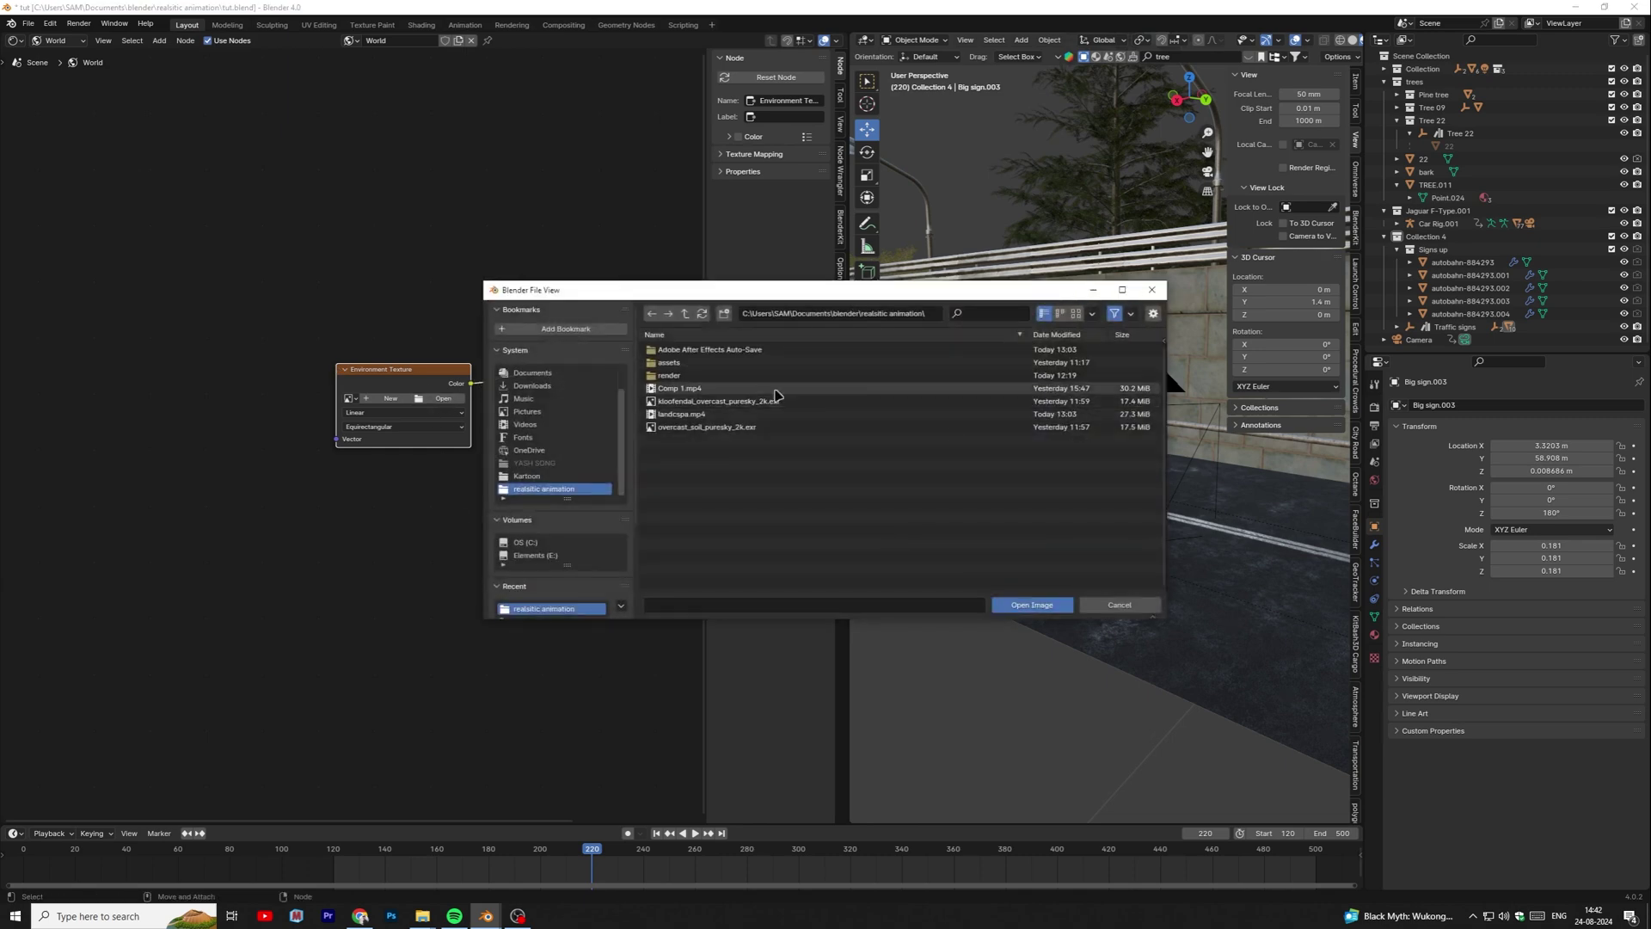
{"action": "left_click", "coordinate": [838, 430]}
{"action": "left_click", "coordinate": [1028, 602]}
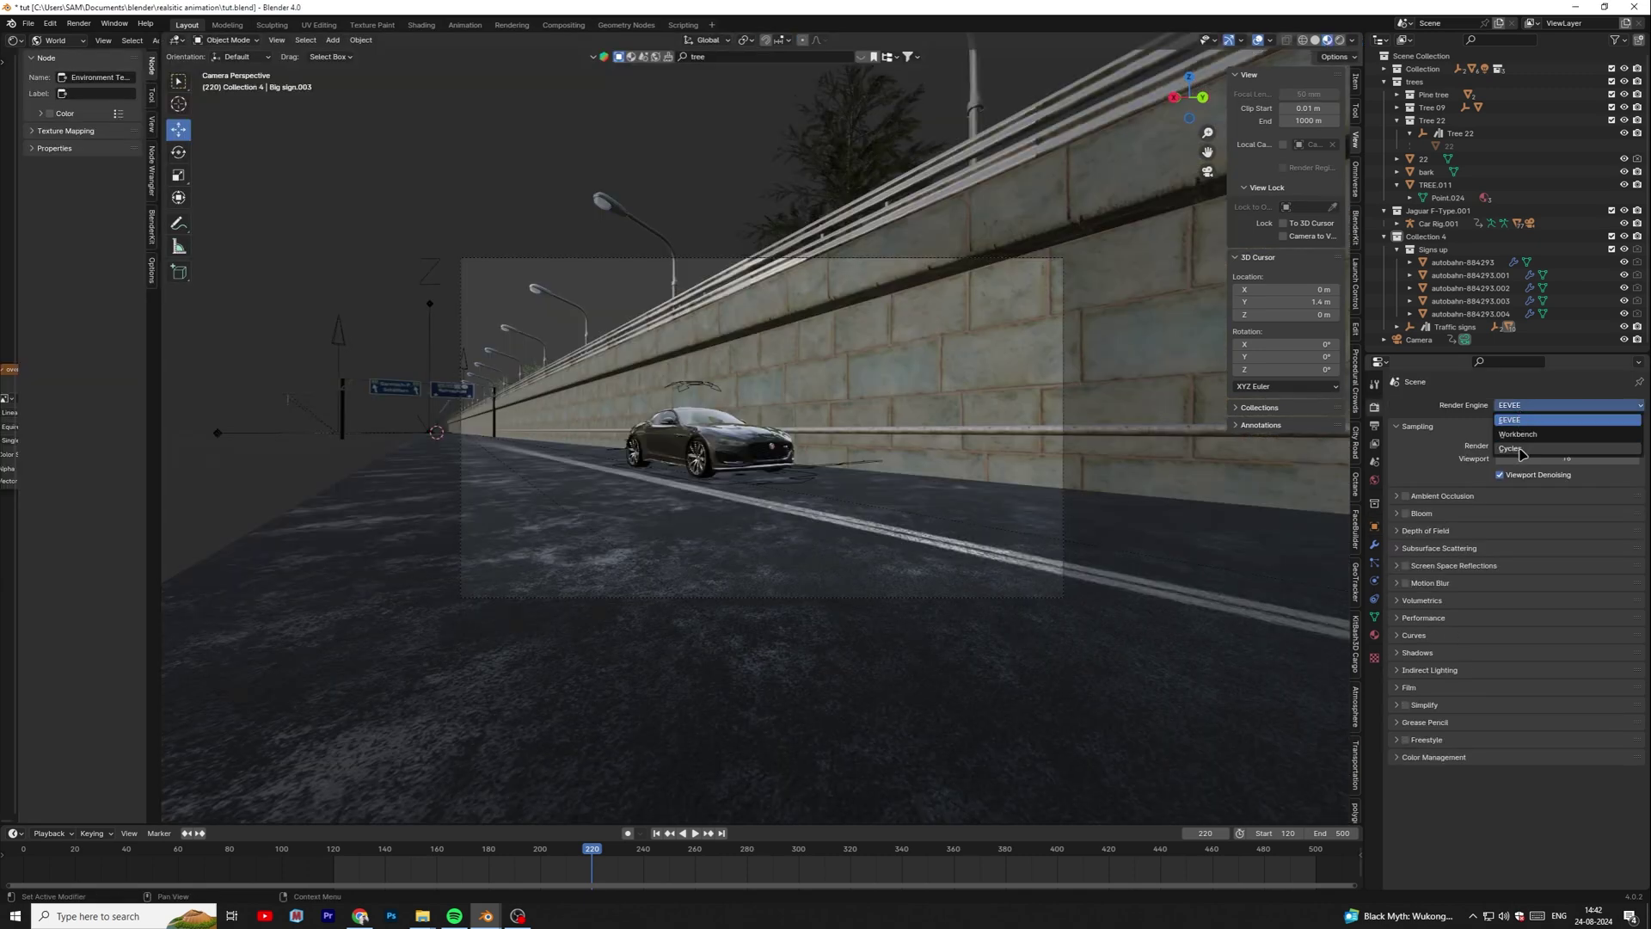
- Set the render engine to Cycles with GPU Compute as the device
{"action": "left_click", "coordinate": [1514, 448]}
{"action": "left_click", "coordinate": [1523, 466]}
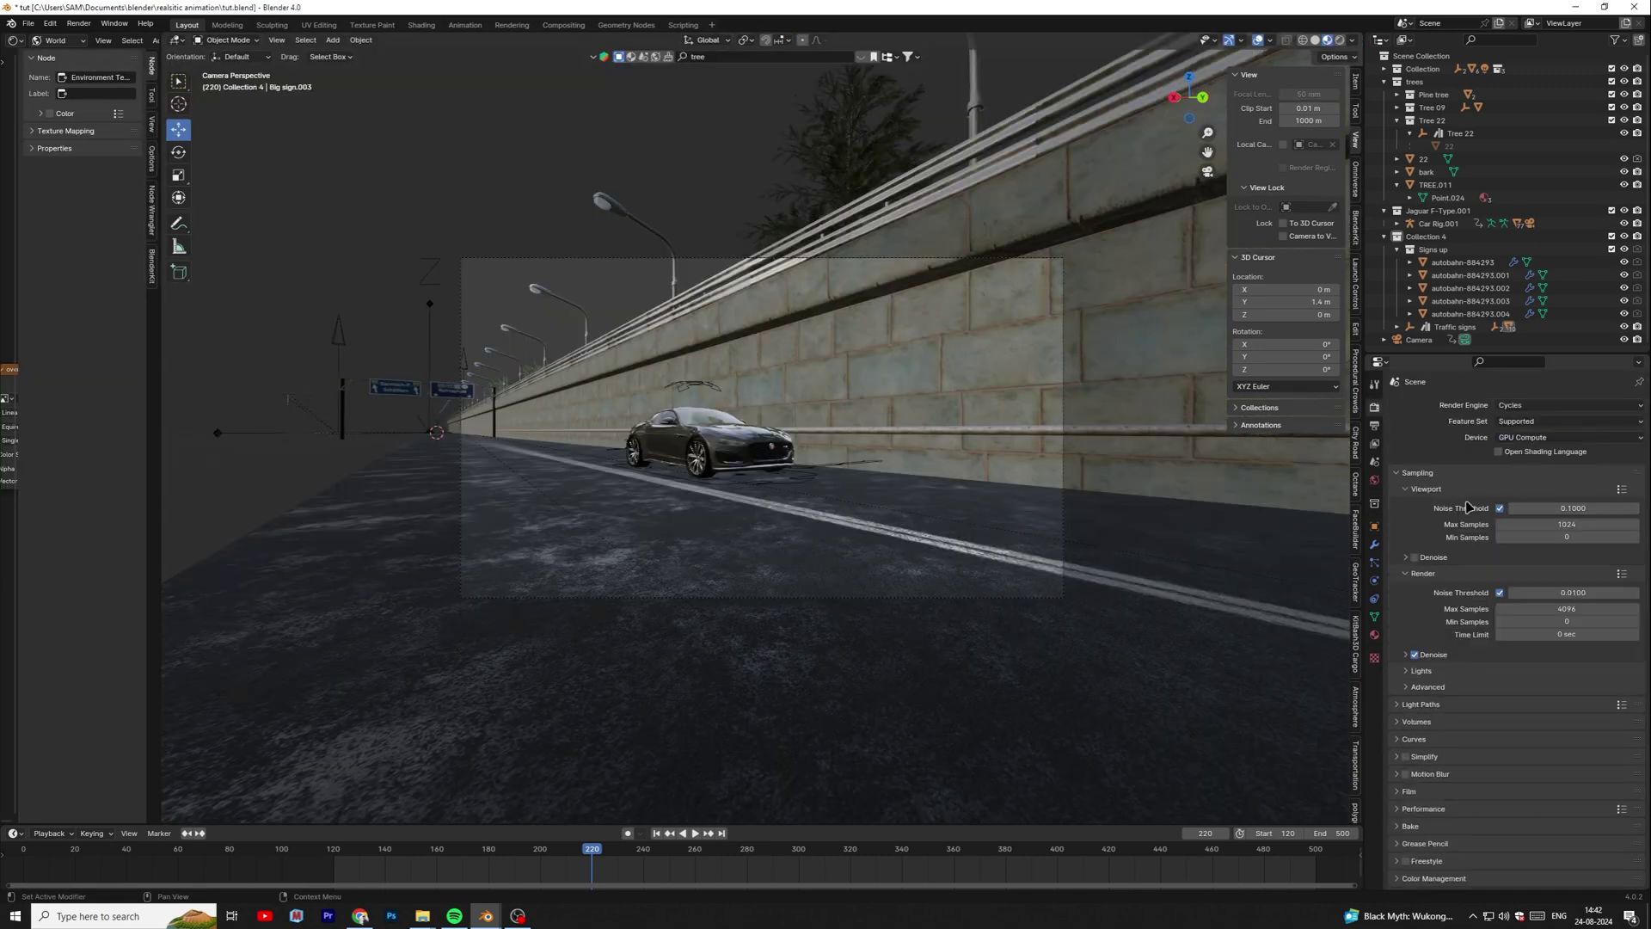
- Preview the camera view in rendered shading, scrubbing through the timeline and playing the car animation
{"action": "left_click", "coordinate": [1340, 40]}
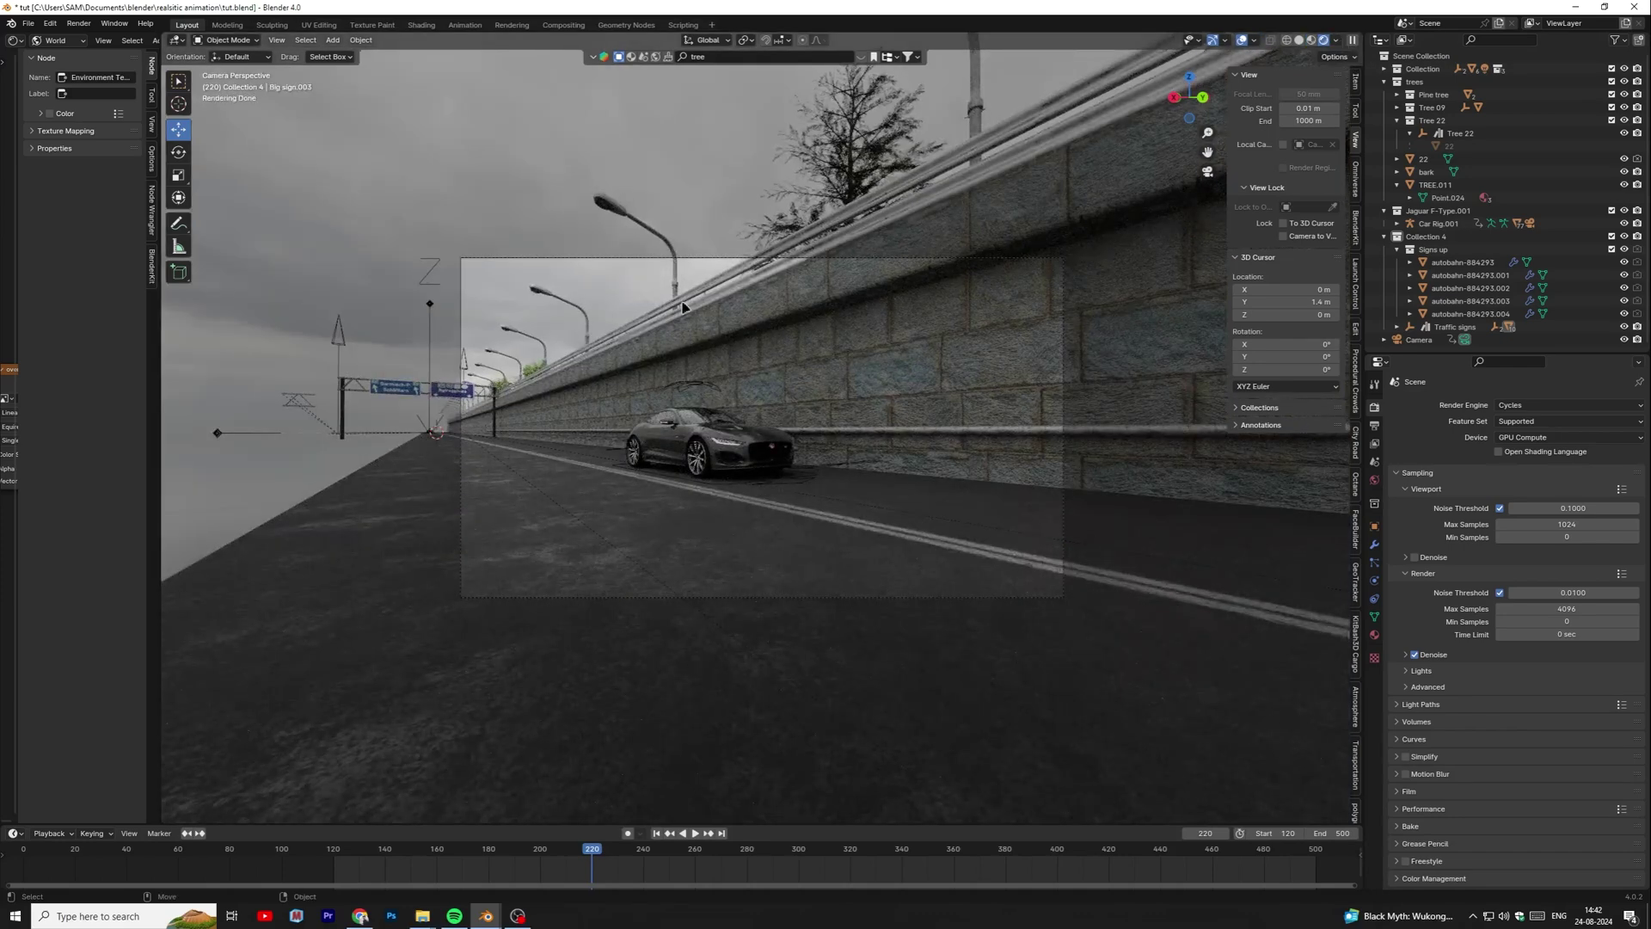
{"action": "left_click_drag", "start_coordinate": [597, 849], "coordinate": [495, 856]}
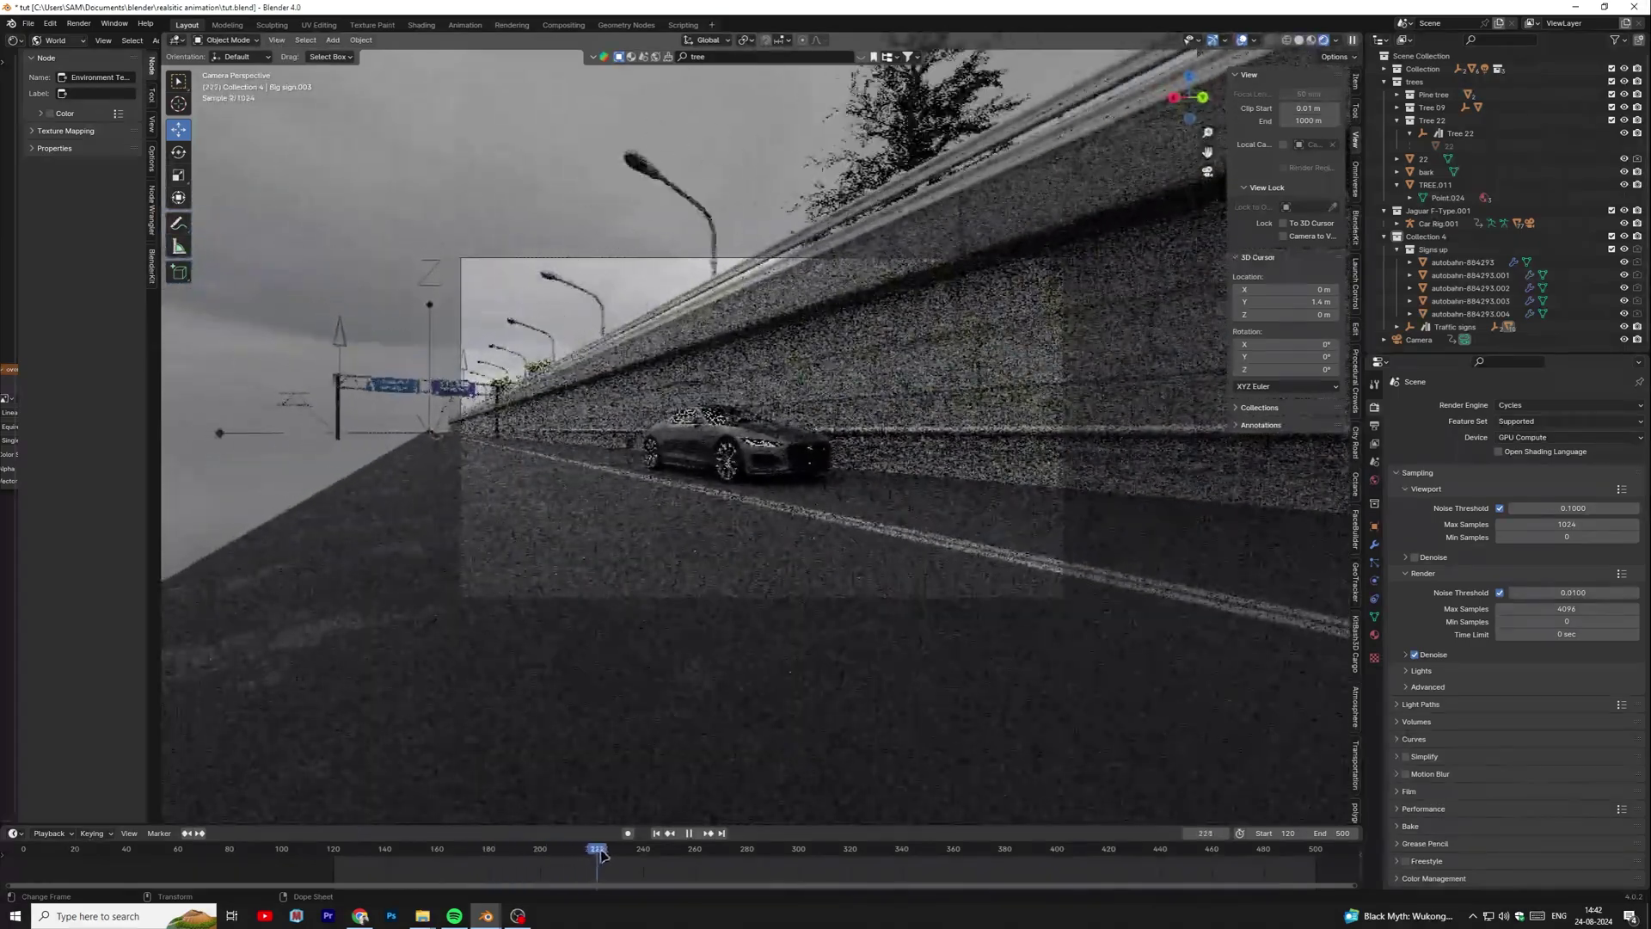
{"action": "key", "text": "space"}
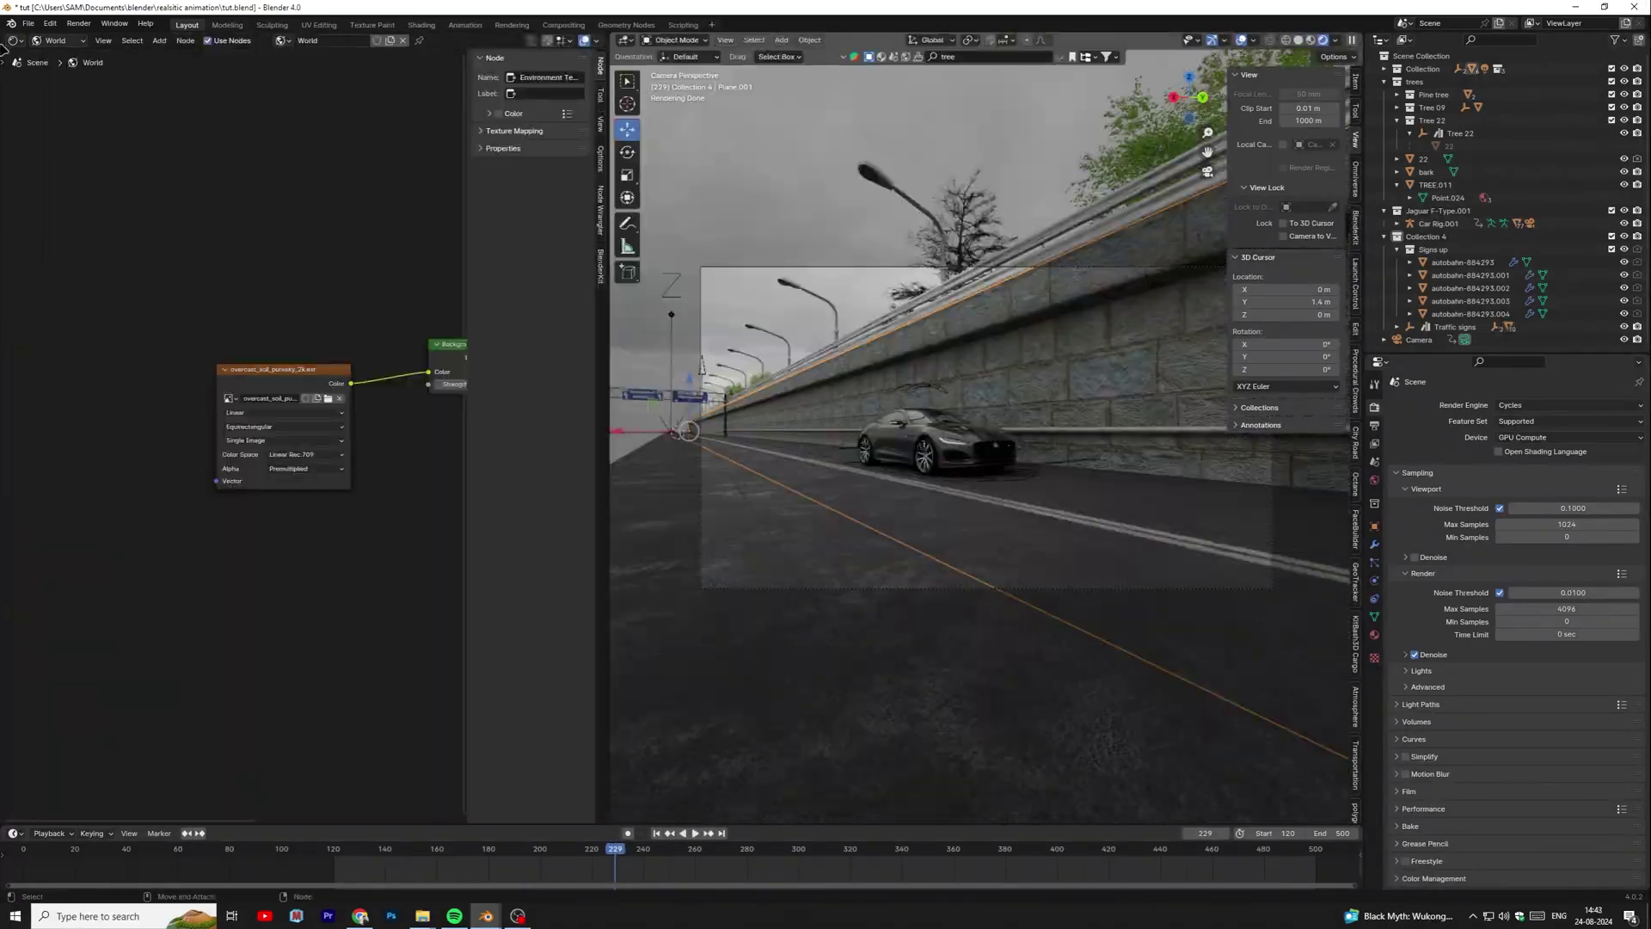
- Show the wall's Castle Wall V2 object material nodes and set the Displacement node's scale to 0.01
{"action": "left_click", "coordinate": [57, 76]}
{"action": "middle_click_drag", "start_coordinate": [236, 503], "coordinate": [295, 413]}
{"action": "scroll", "coordinate": [336, 505], "scroll_direction": "up", "scroll_amount": 4}
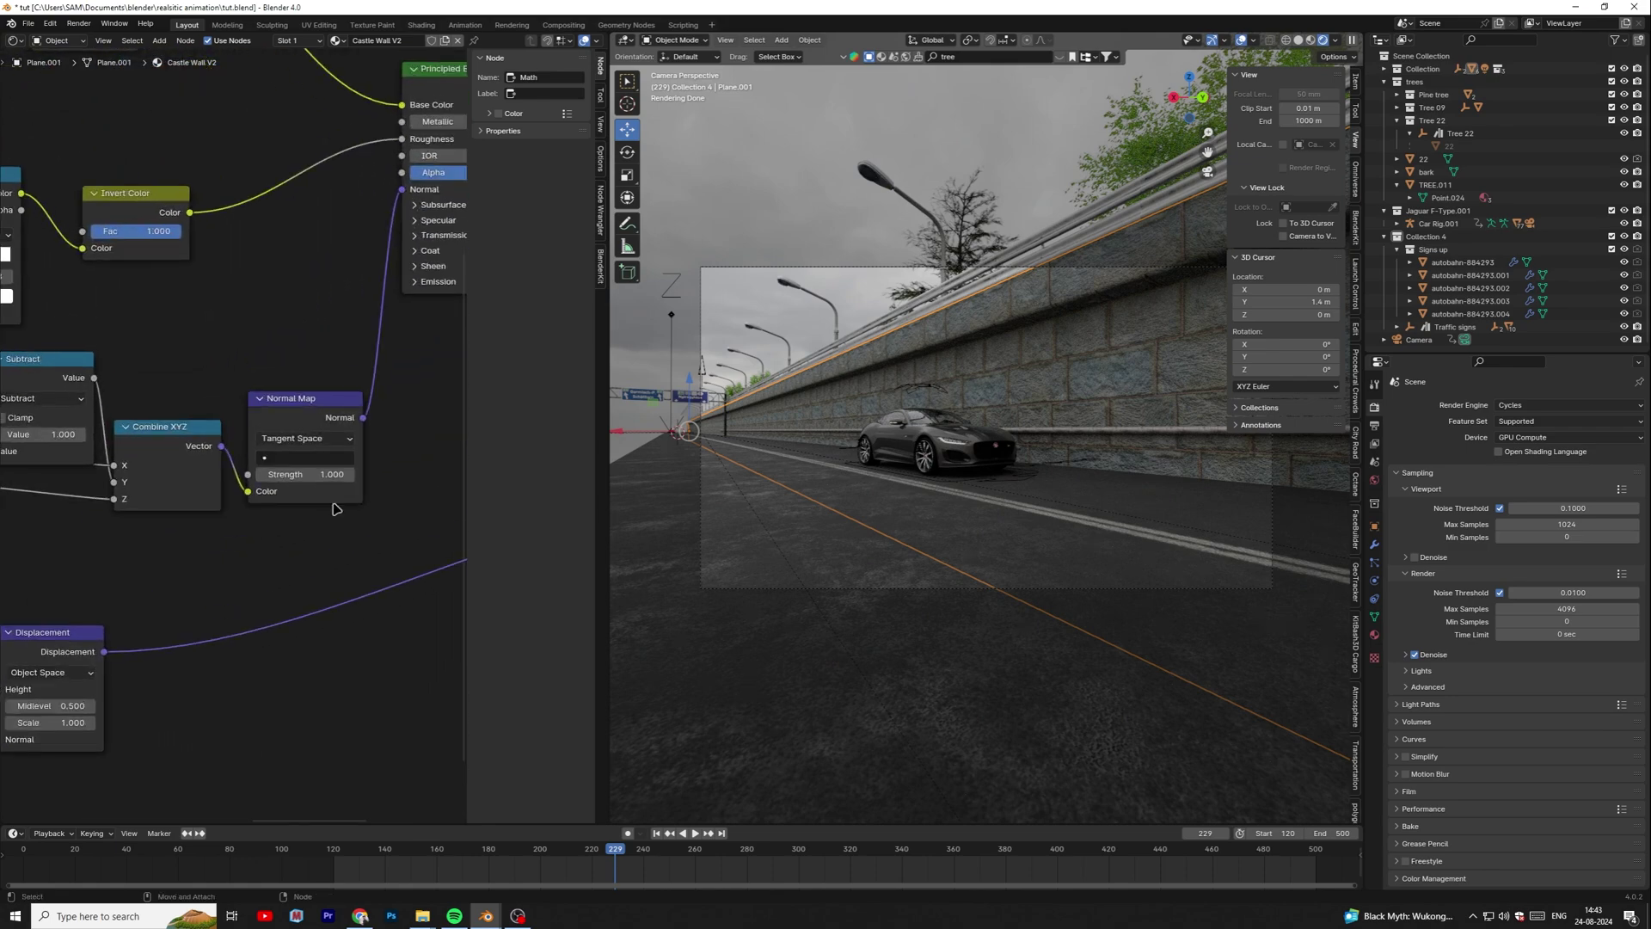
{"action": "scroll", "coordinate": [341, 516], "scroll_direction": "down", "scroll_amount": 1}
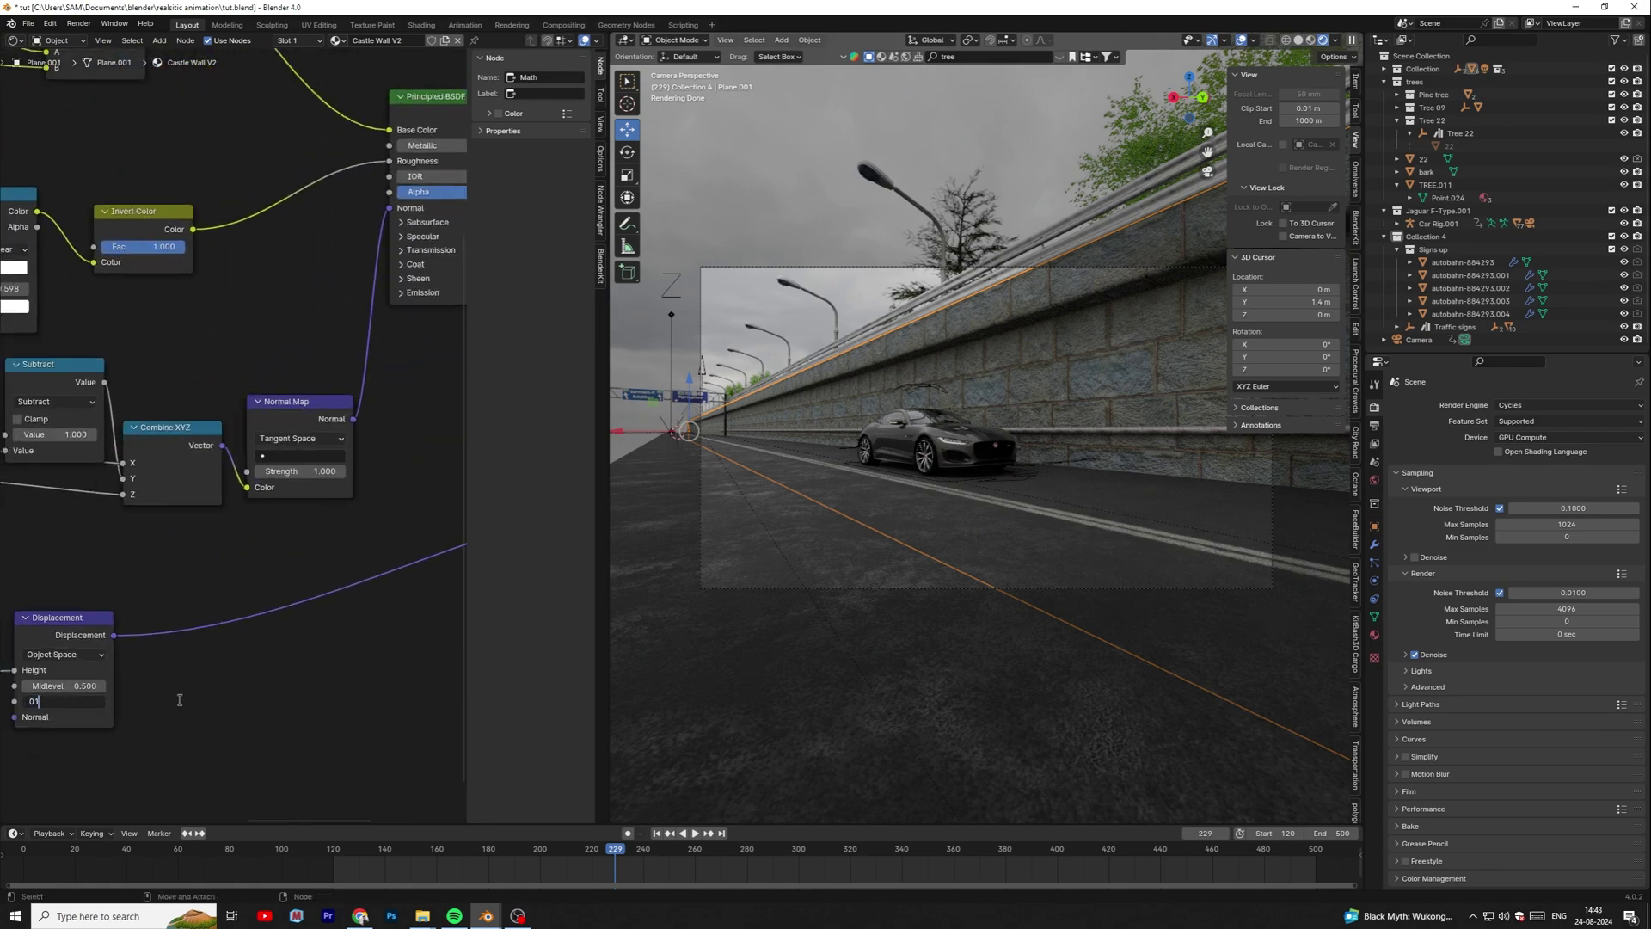
{"action": "key", "text": "Return"}
- Add a Hue/Saturation/Value node to the wall material, placed on the link between the Multiply node and Base Color
{"action": "middle_click_drag", "start_coordinate": [199, 532], "coordinate": [211, 650]}
{"action": "left_click", "coordinate": [319, 521]}
{"action": "scroll", "coordinate": [318, 521], "scroll_direction": "down", "scroll_amount": 4}
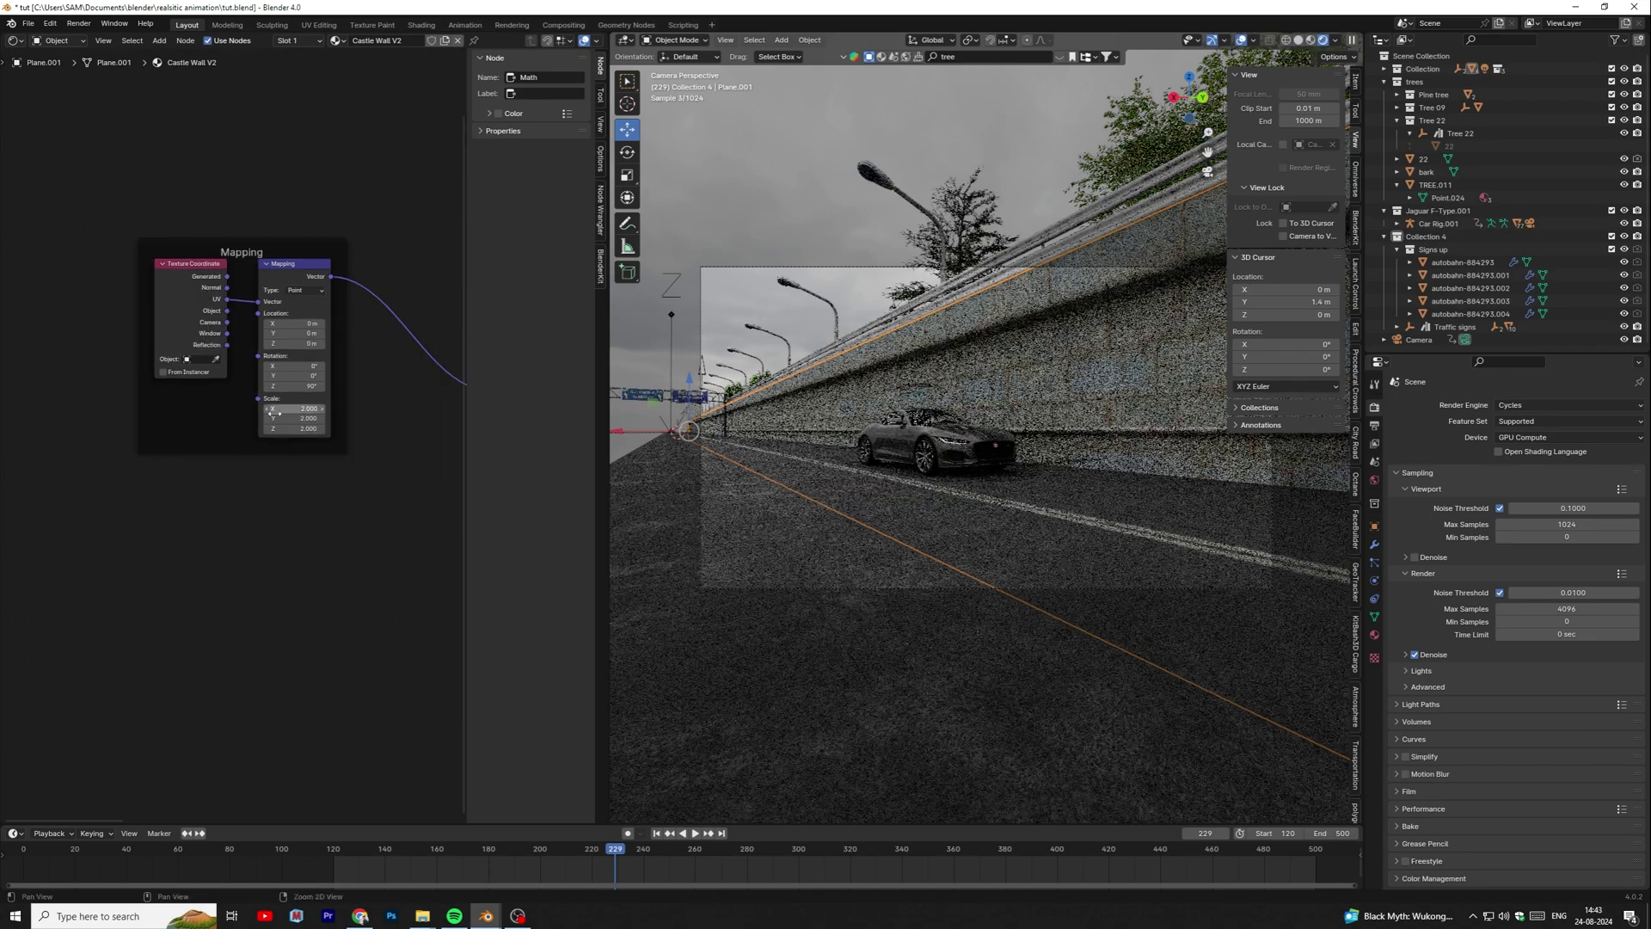
{"action": "middle_click_drag", "start_coordinate": [319, 521], "coordinate": [162, 529]}
{"action": "middle_click_drag", "start_coordinate": [274, 413], "coordinate": [147, 453]}
{"action": "key", "text": "shift+a"}
{"action": "left_click", "coordinate": [237, 351]}
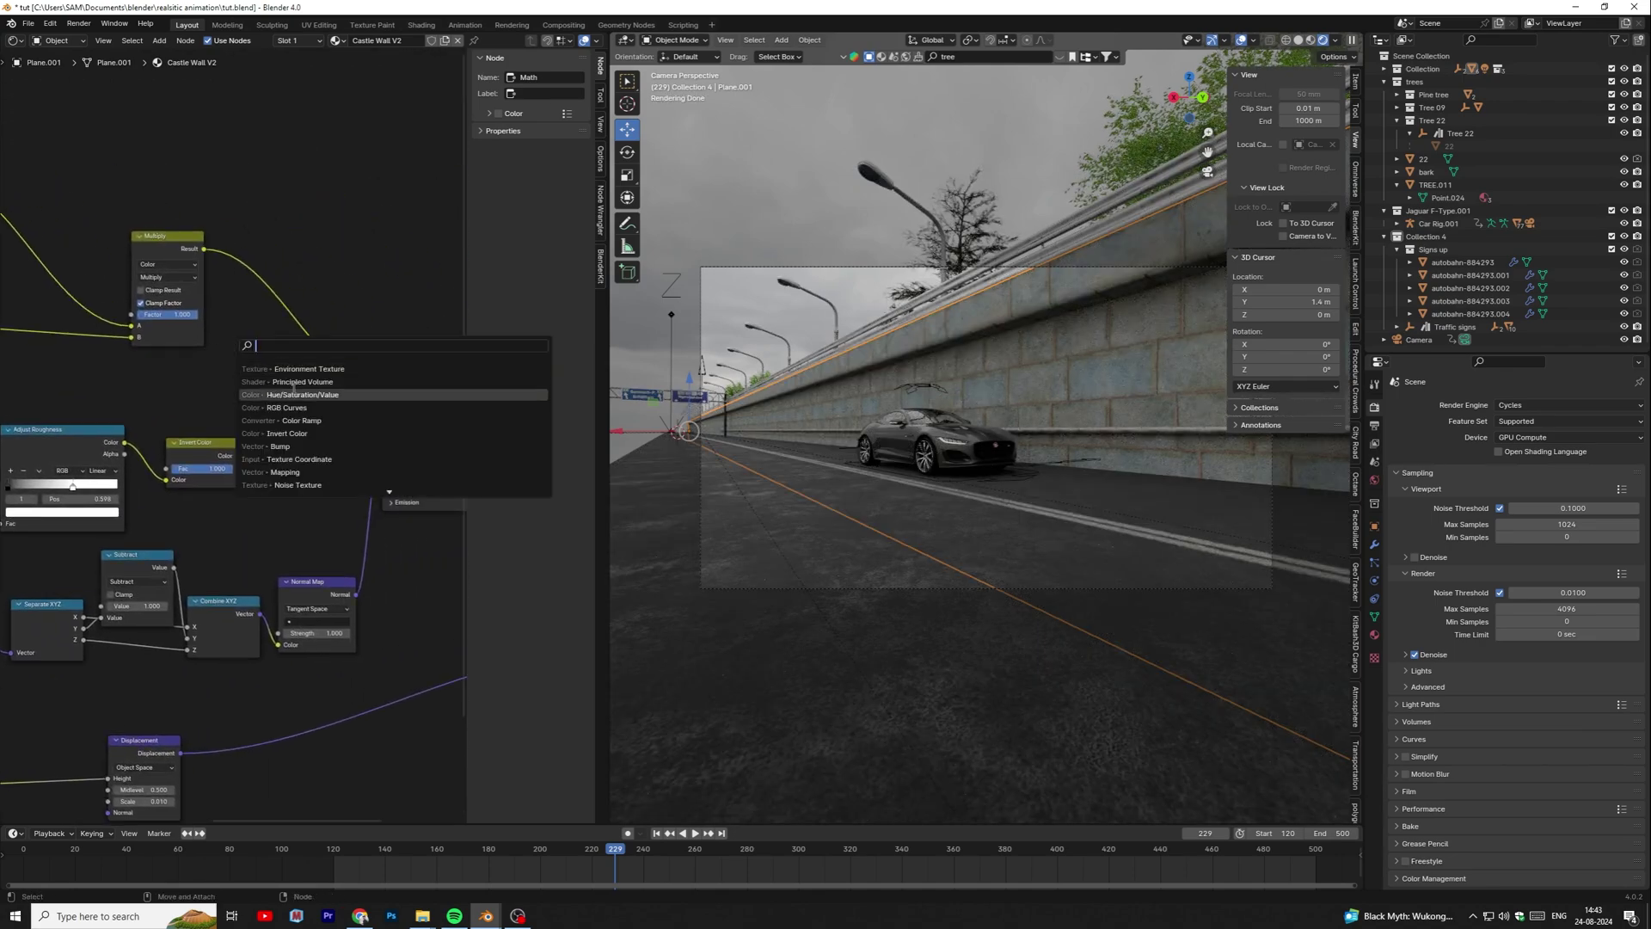
{"action": "left_click", "coordinate": [301, 395]}
{"action": "left_click", "coordinate": [307, 325]}
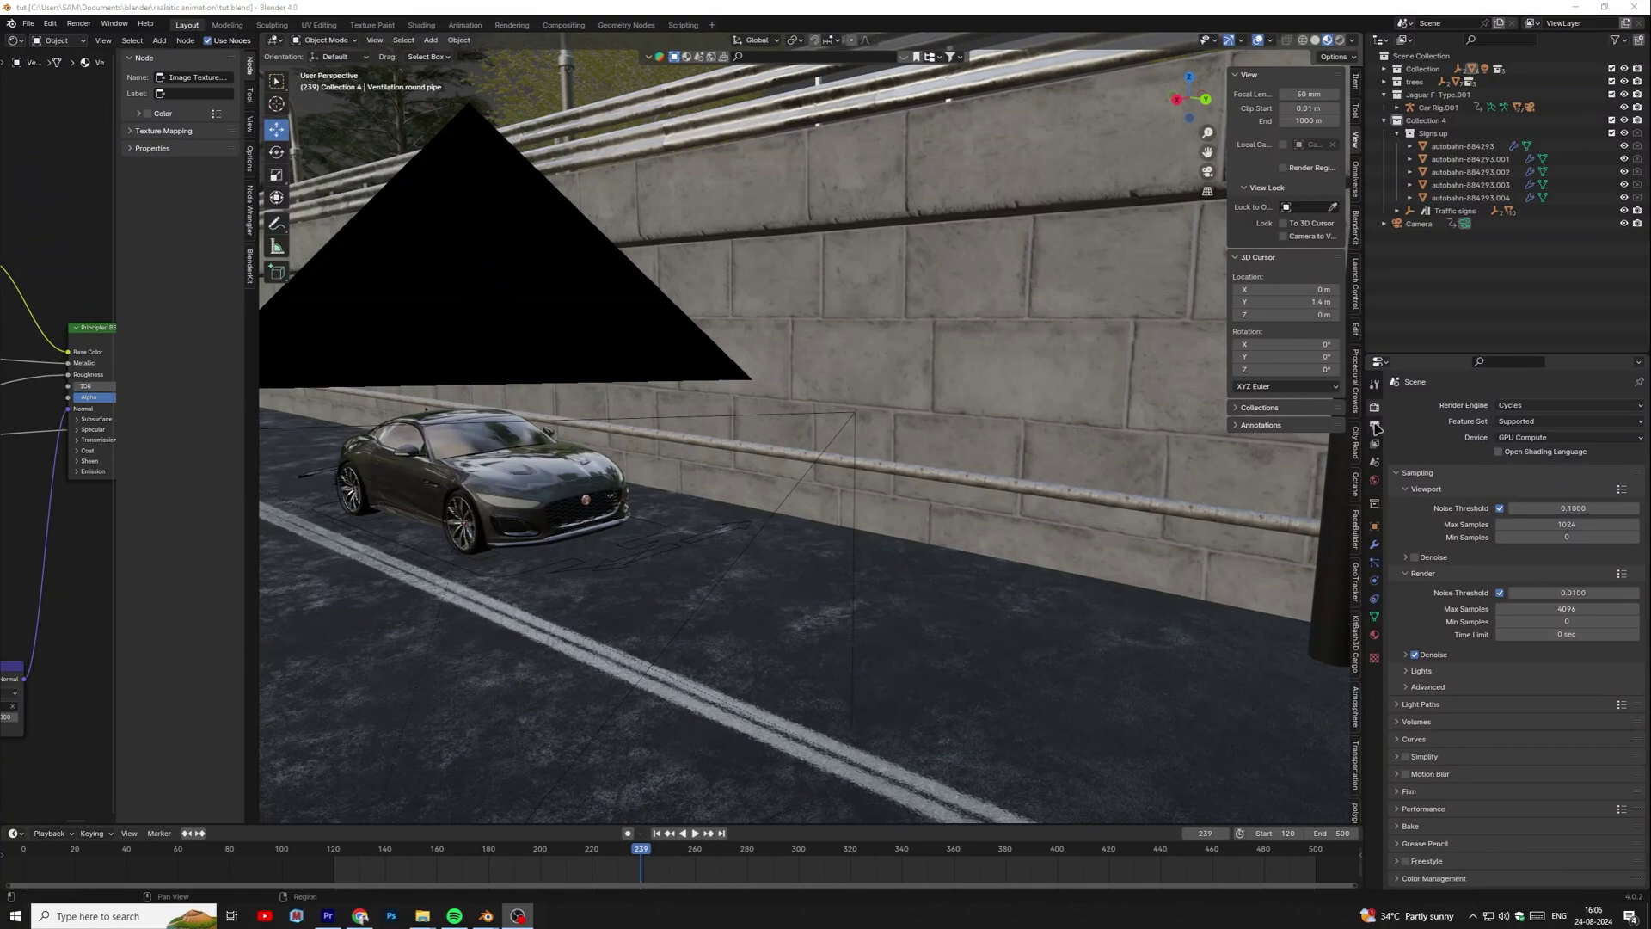
- Browse for the output folder of the rendered frames, then return to the Cycles render settings
{"action": "left_click", "coordinate": [1375, 426]}
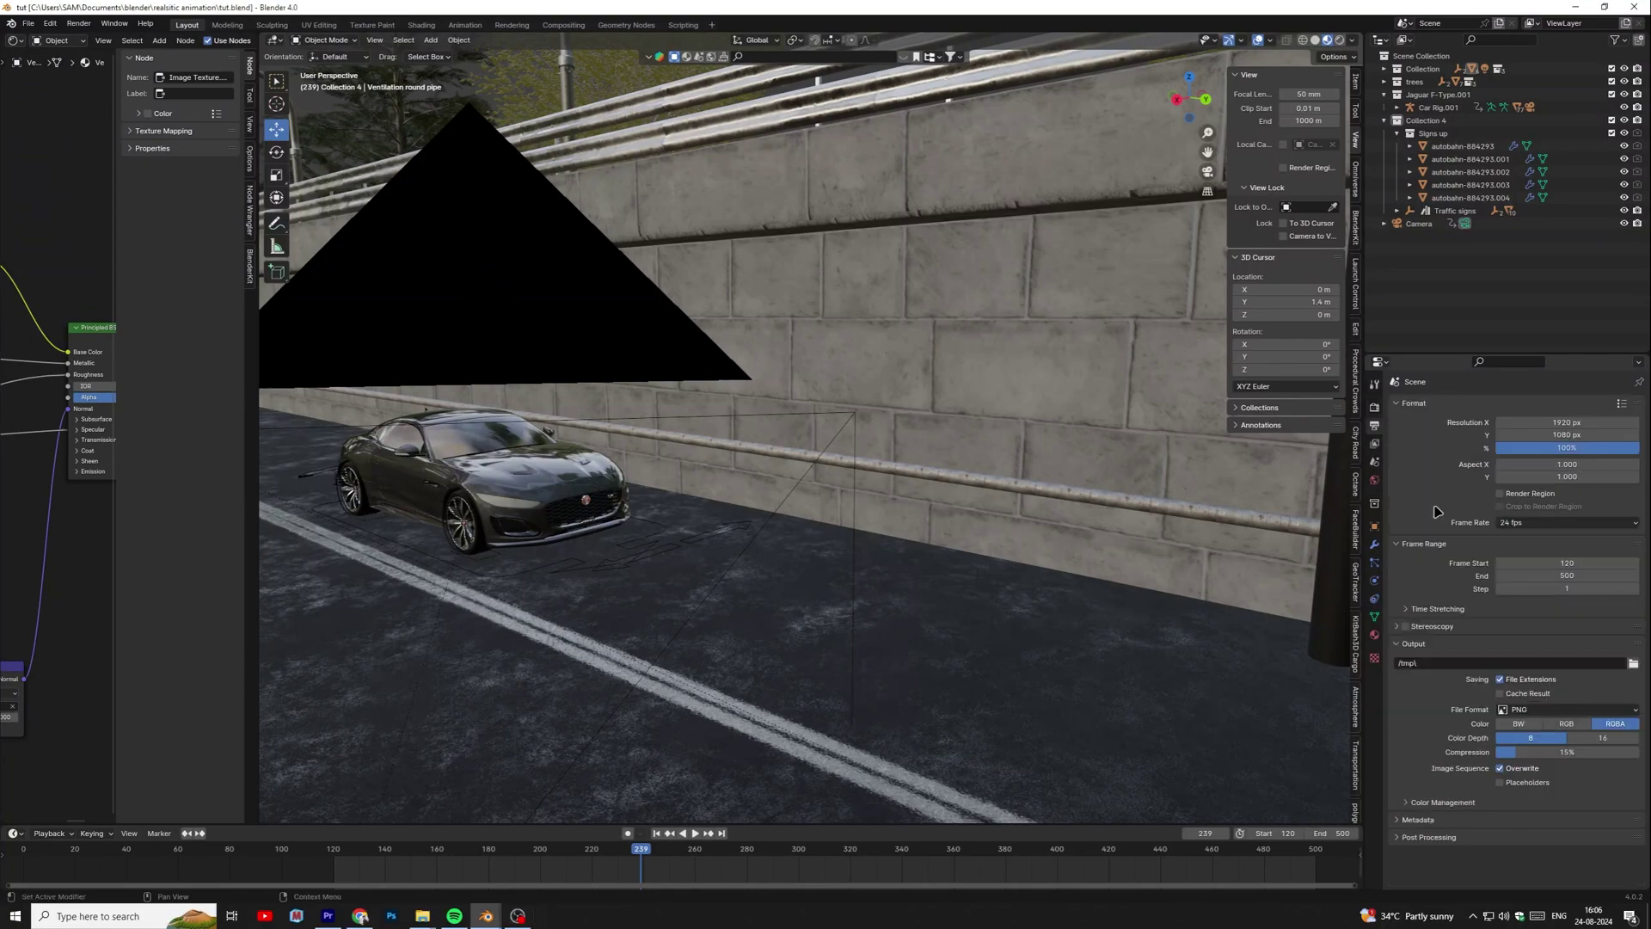
{"action": "left_click", "coordinate": [1633, 663]}
{"action": "left_click", "coordinate": [1121, 606]}
{"action": "left_click", "coordinate": [1375, 409]}
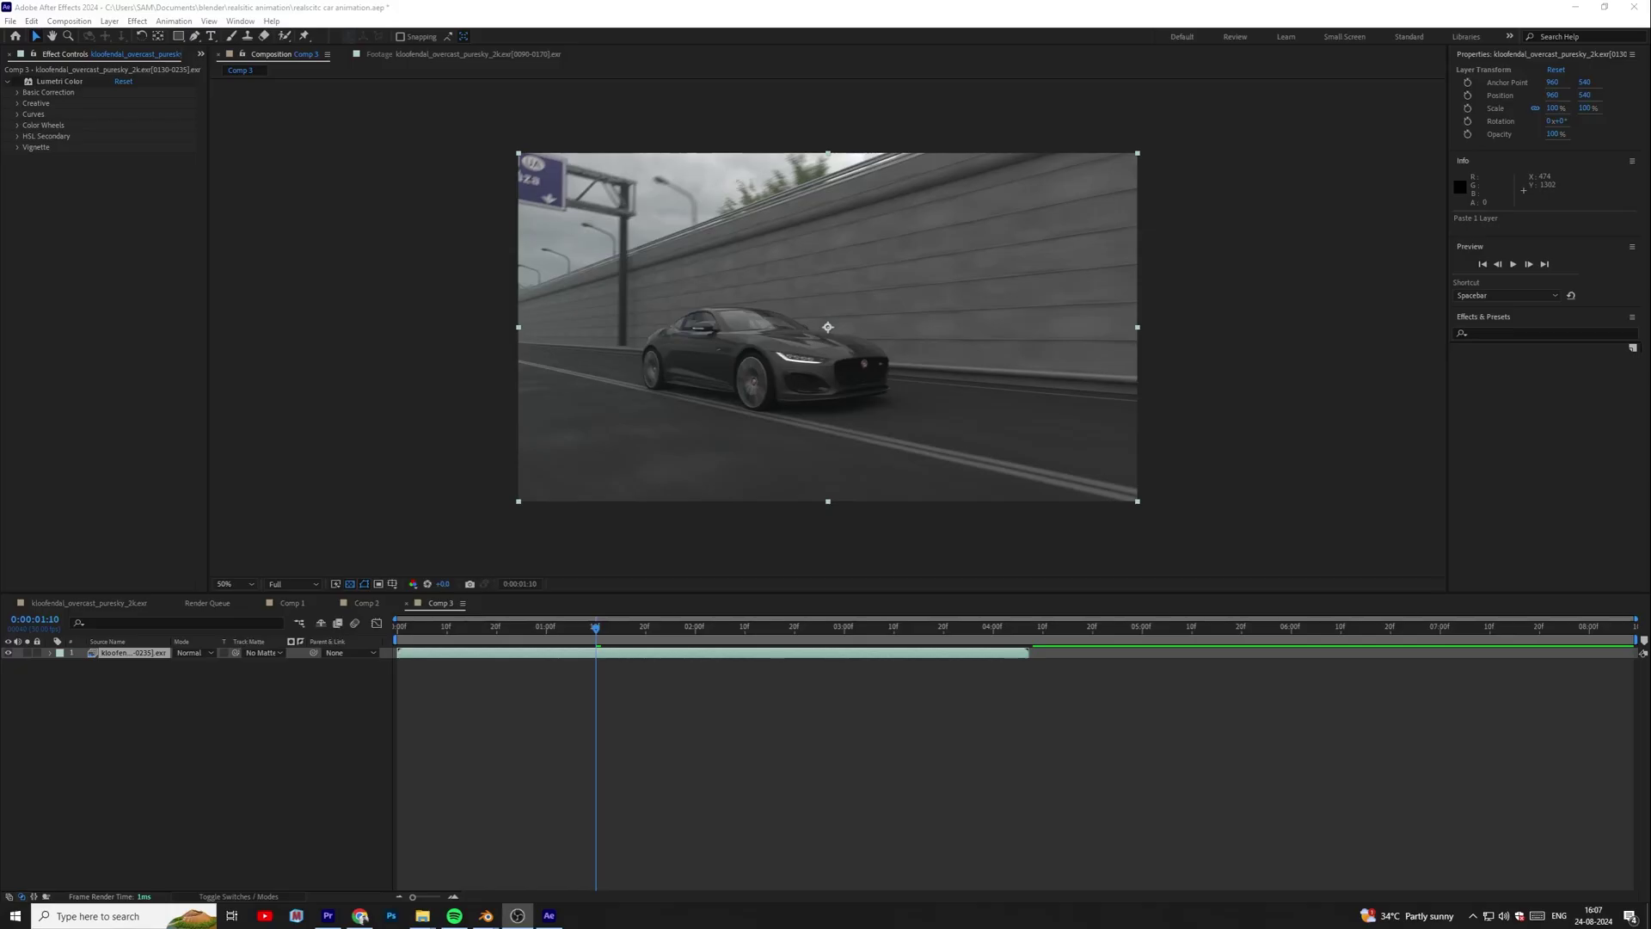
- Switch to After Effects and enable the Lumetri Color effect on the rendered car sequence in Comp 3
{"action": "left_click", "coordinate": [16, 81]}
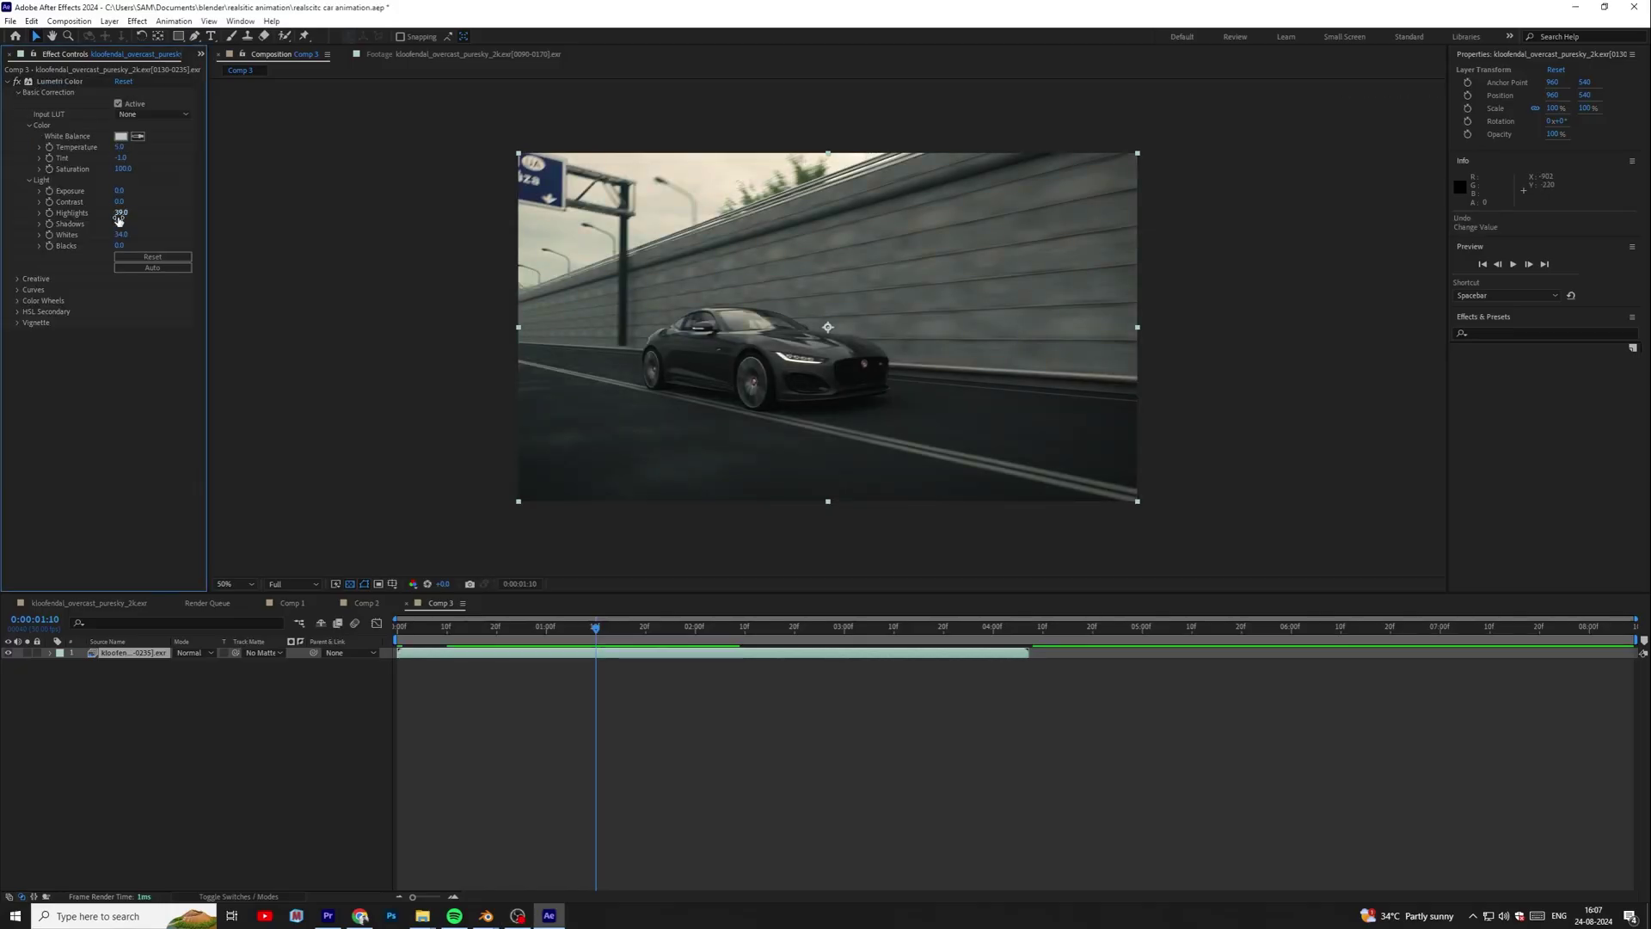